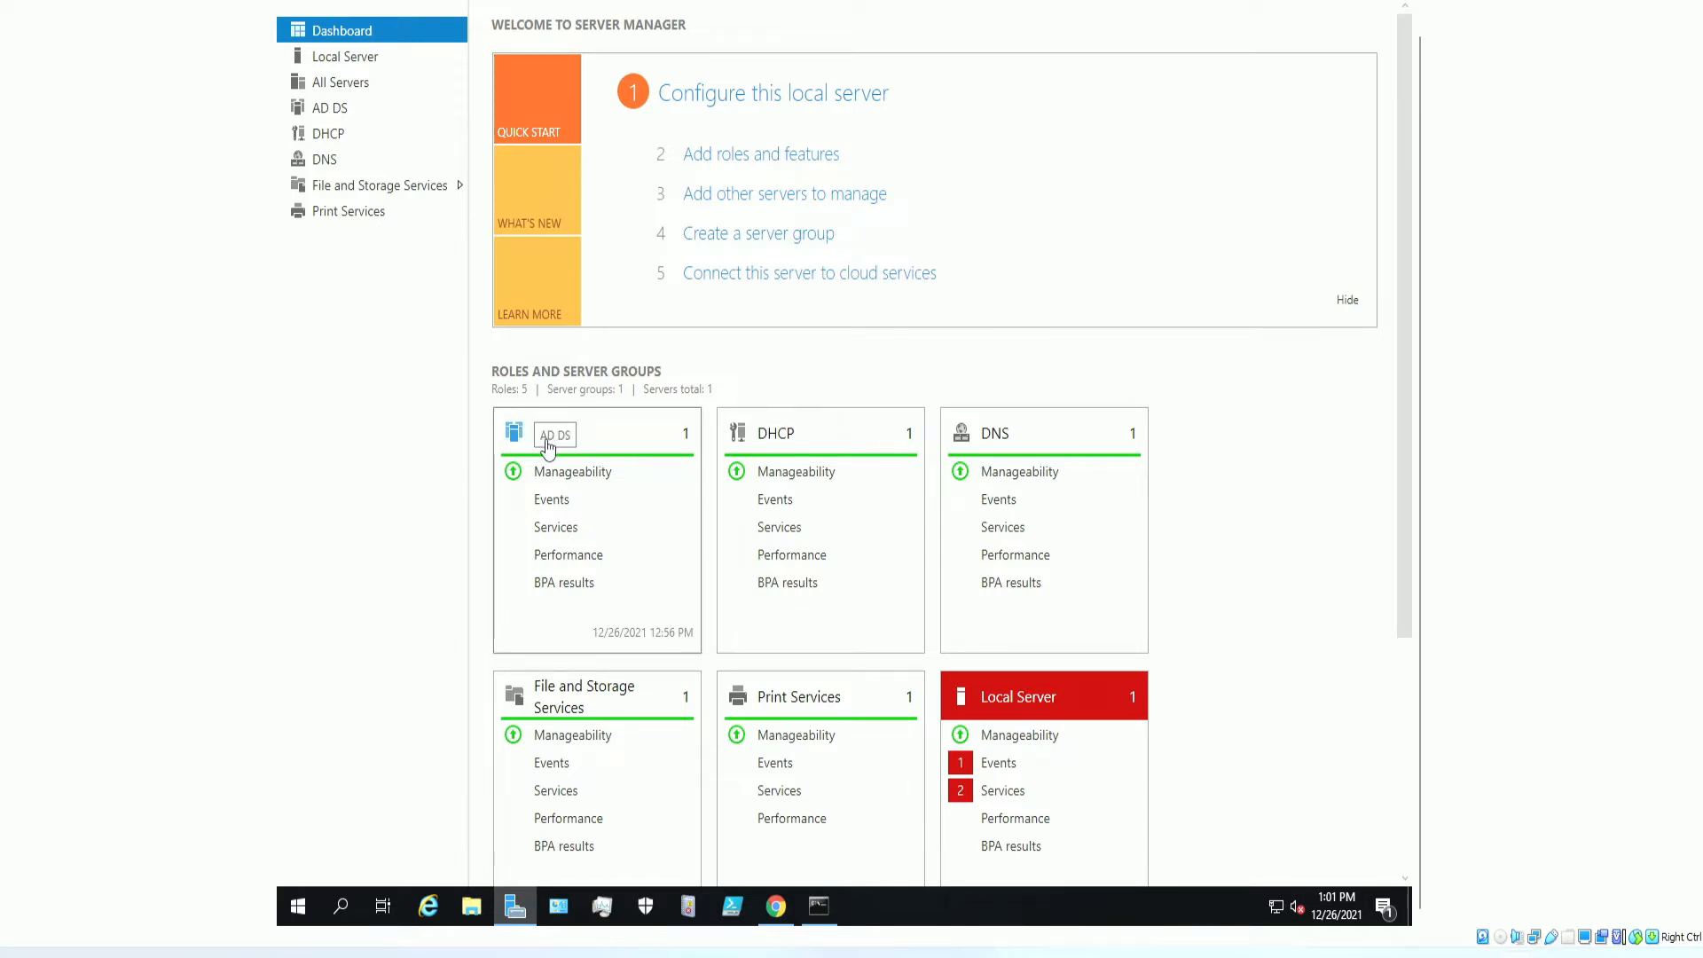
Start installing Ubuntu and keep the English (US) keyboard layout.
{"action": "scroll", "coordinate": [780, 444], "scroll_direction": "down", "scroll_amount": 1}
{"action": "scroll", "coordinate": [777, 396], "scroll_direction": "down", "scroll_amount": 3}
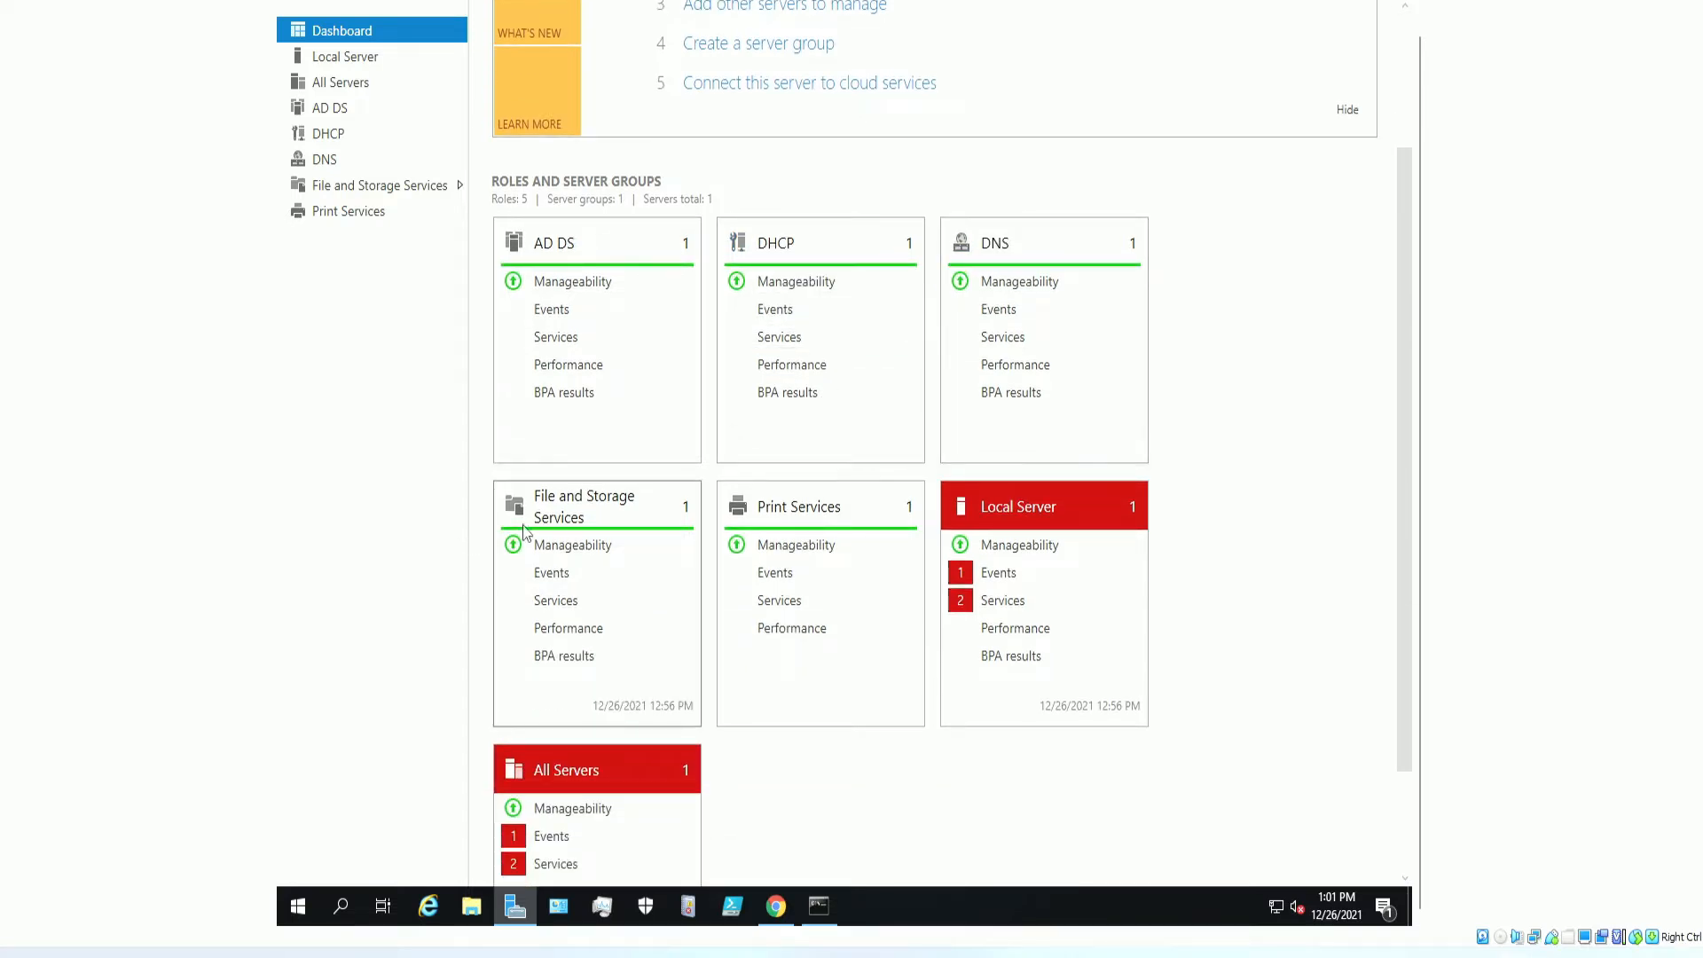
{"action": "scroll", "coordinate": [929, 471], "scroll_direction": "up", "scroll_amount": 4}
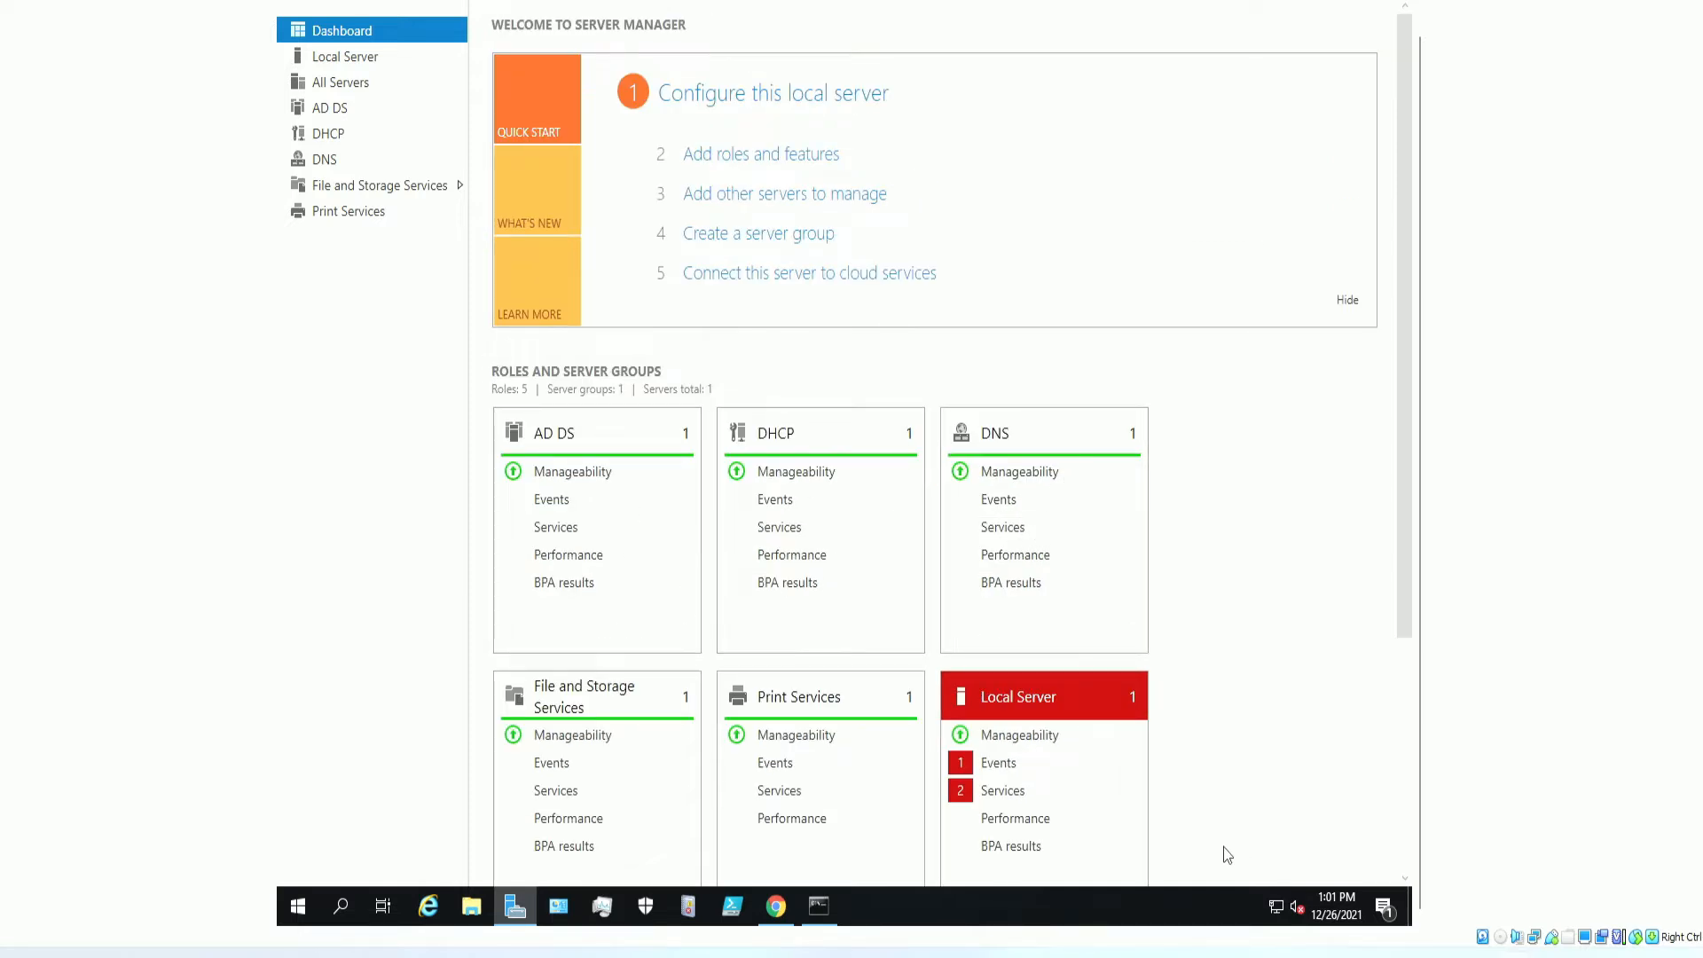
{"action": "scroll", "coordinate": [1020, 728], "scroll_direction": "down", "scroll_amount": 7}
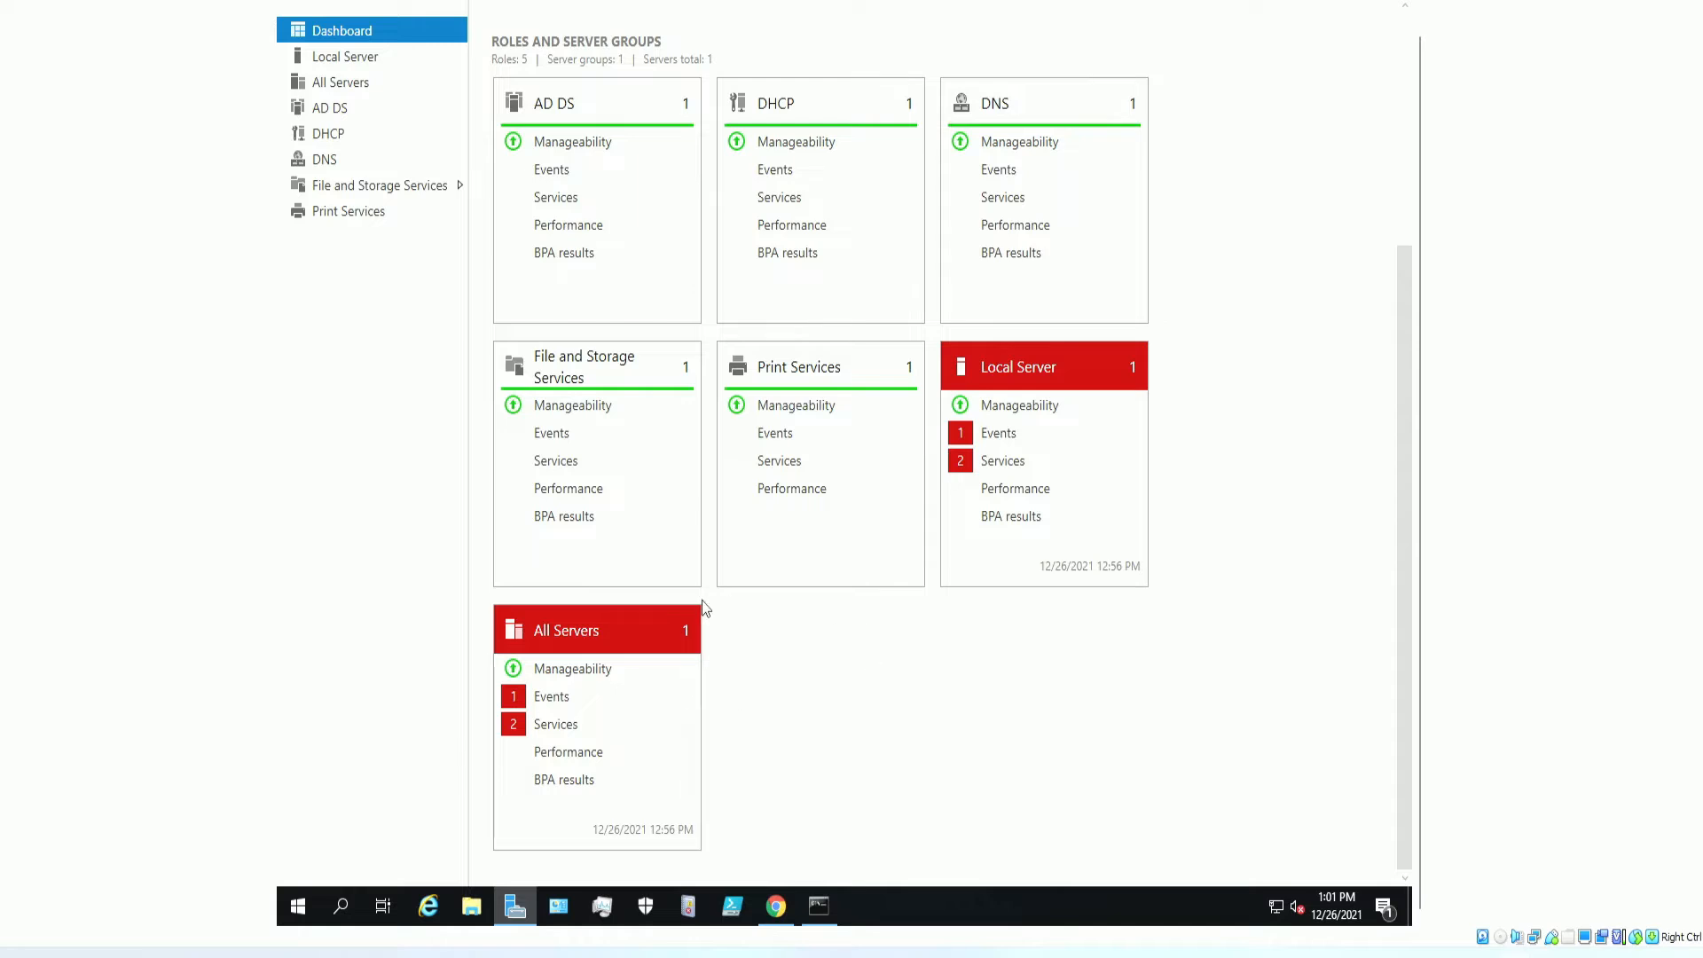
{"action": "scroll", "coordinate": [763, 674], "scroll_direction": "up", "scroll_amount": 7}
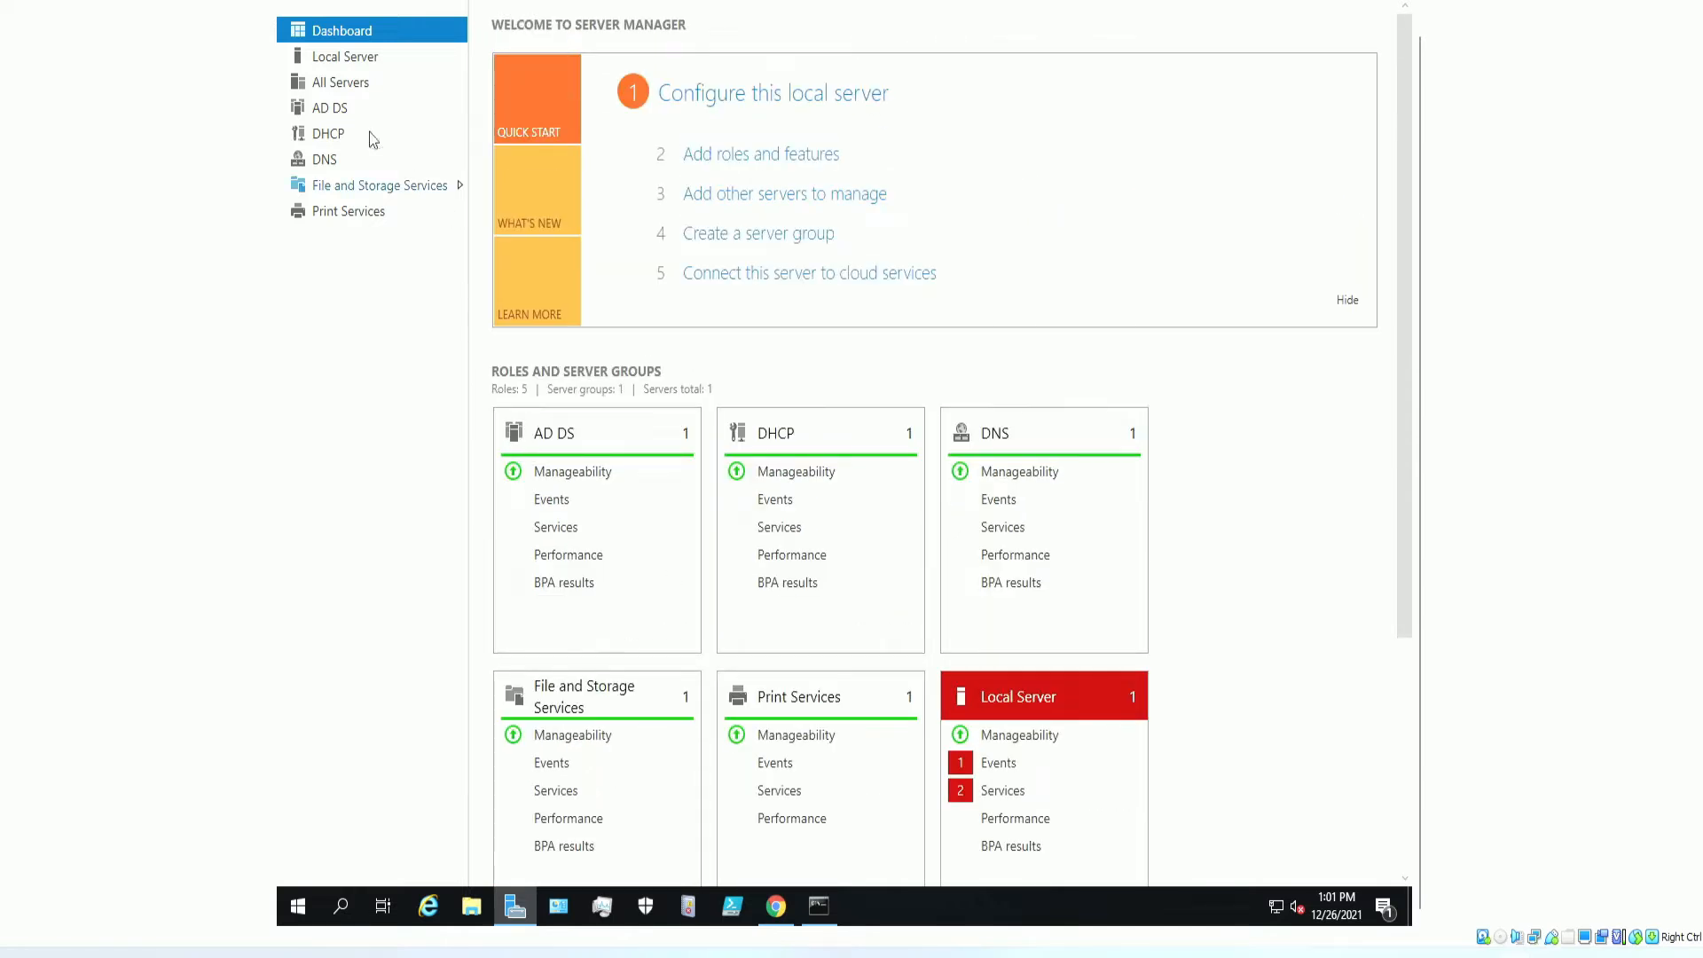
{"action": "scroll", "coordinate": [755, 559], "scroll_direction": "down", "scroll_amount": 4}
{"action": "scroll", "coordinate": [781, 581], "scroll_direction": "down", "scroll_amount": 3}
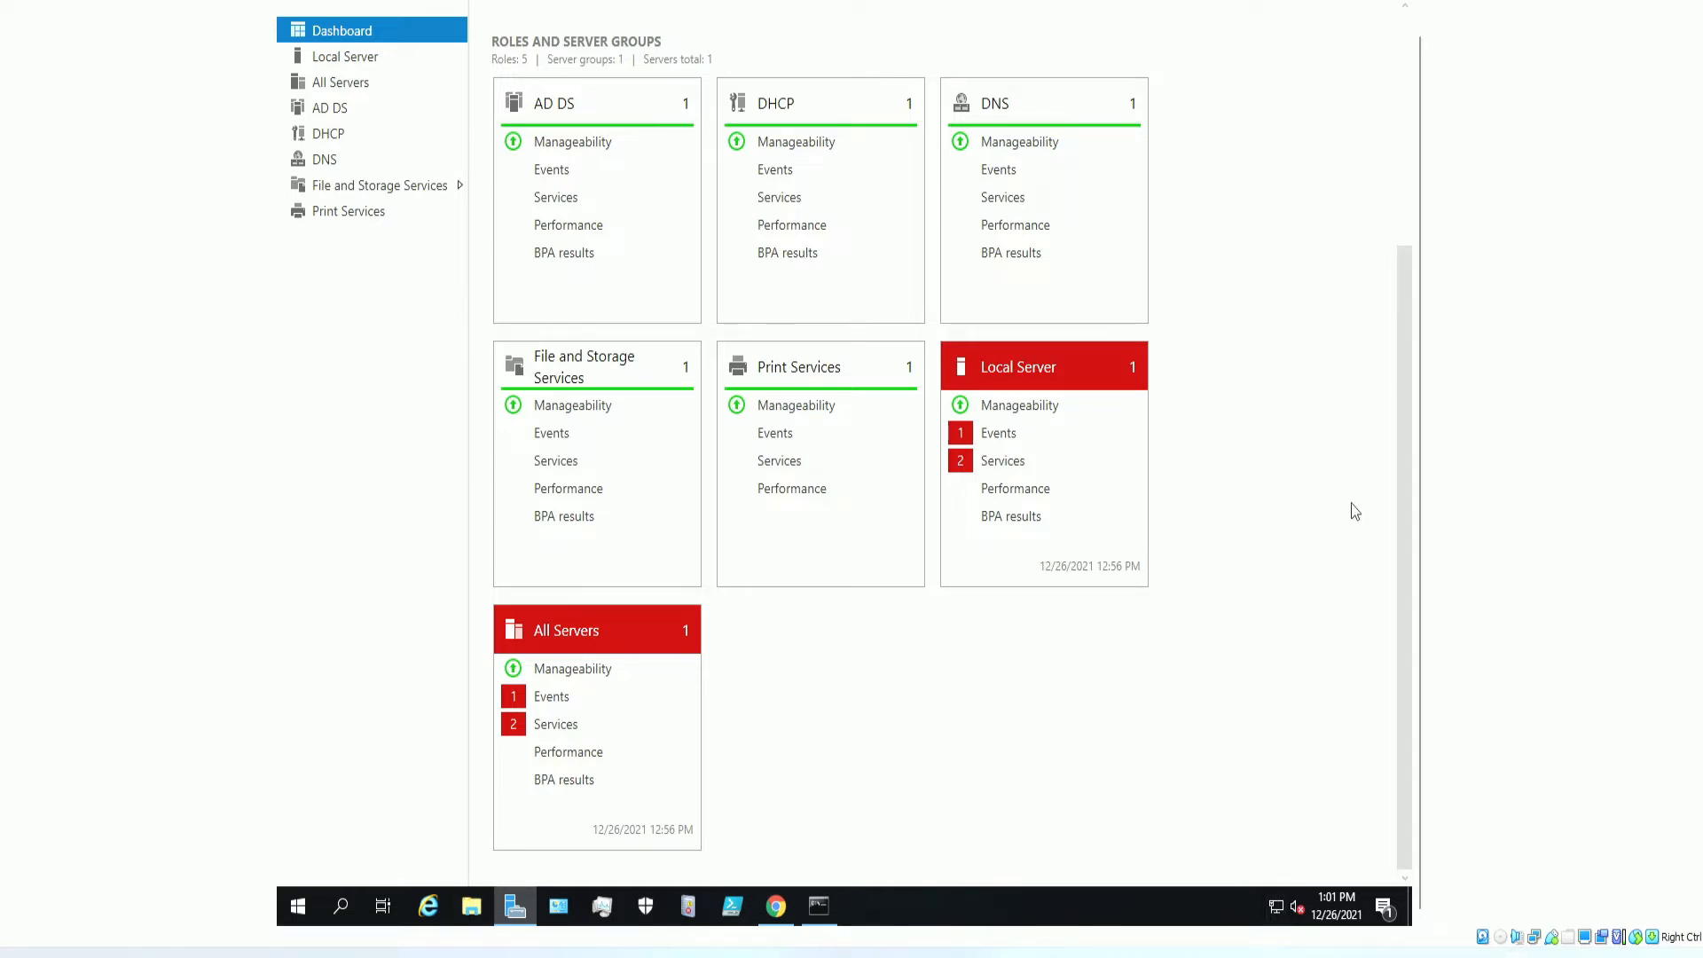
{"action": "scroll", "coordinate": [1330, 270], "scroll_direction": "up", "scroll_amount": 6}
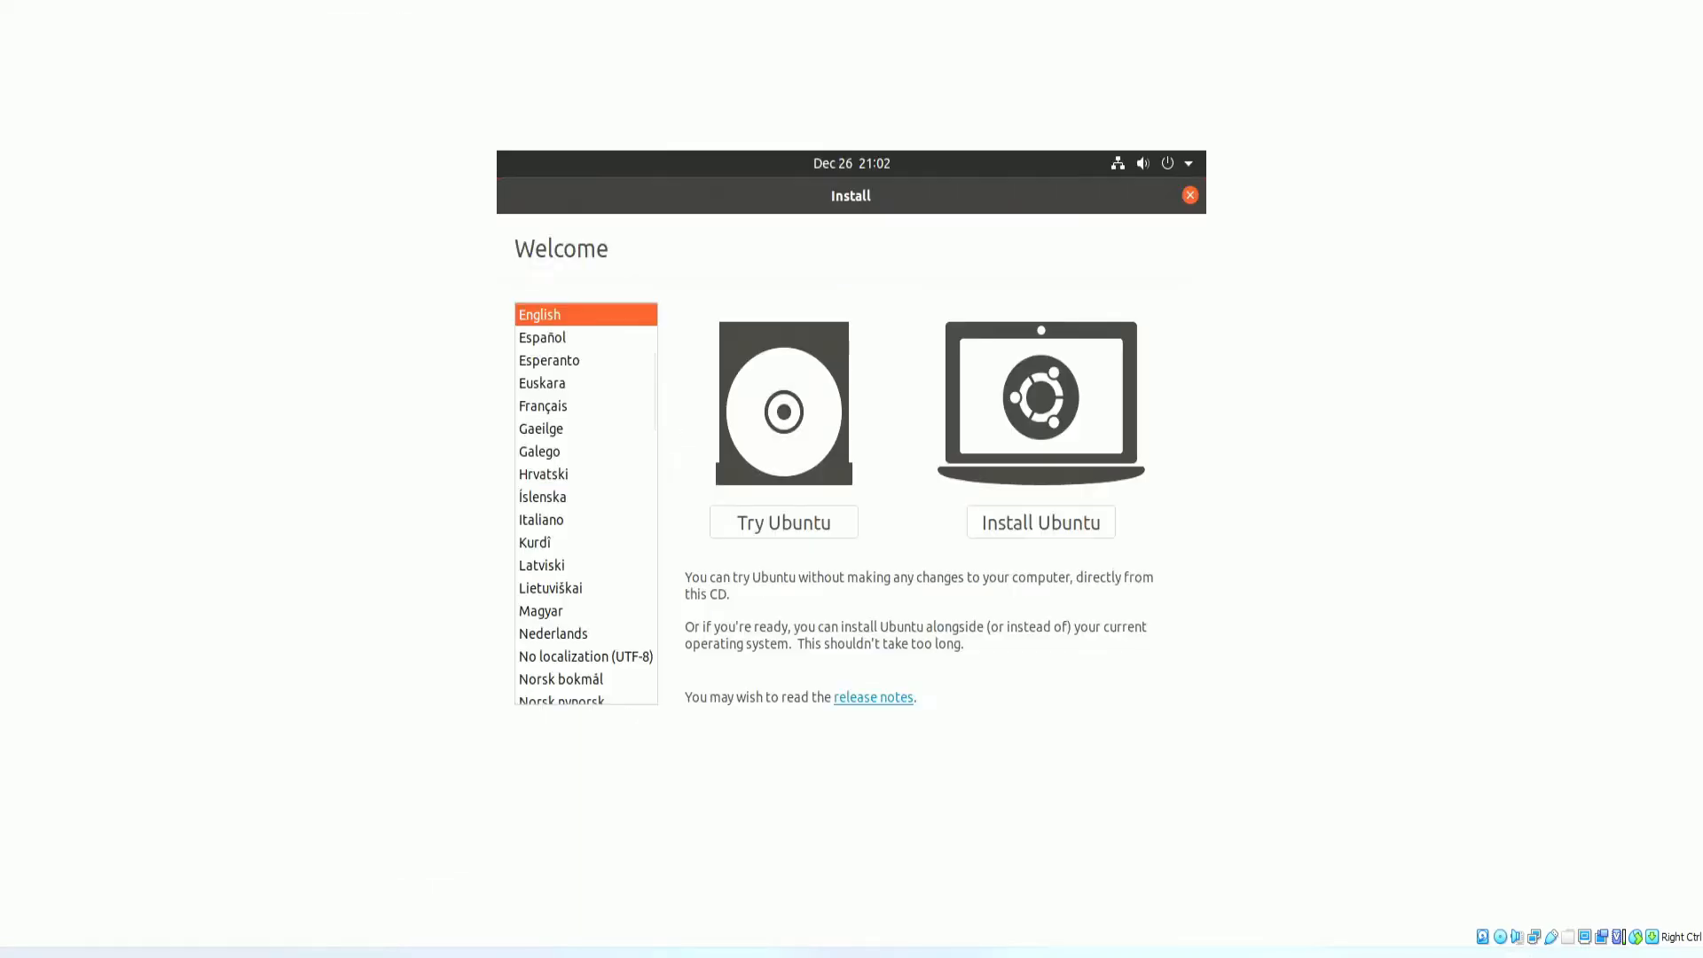
{"action": "left_click", "coordinate": [1051, 526]}
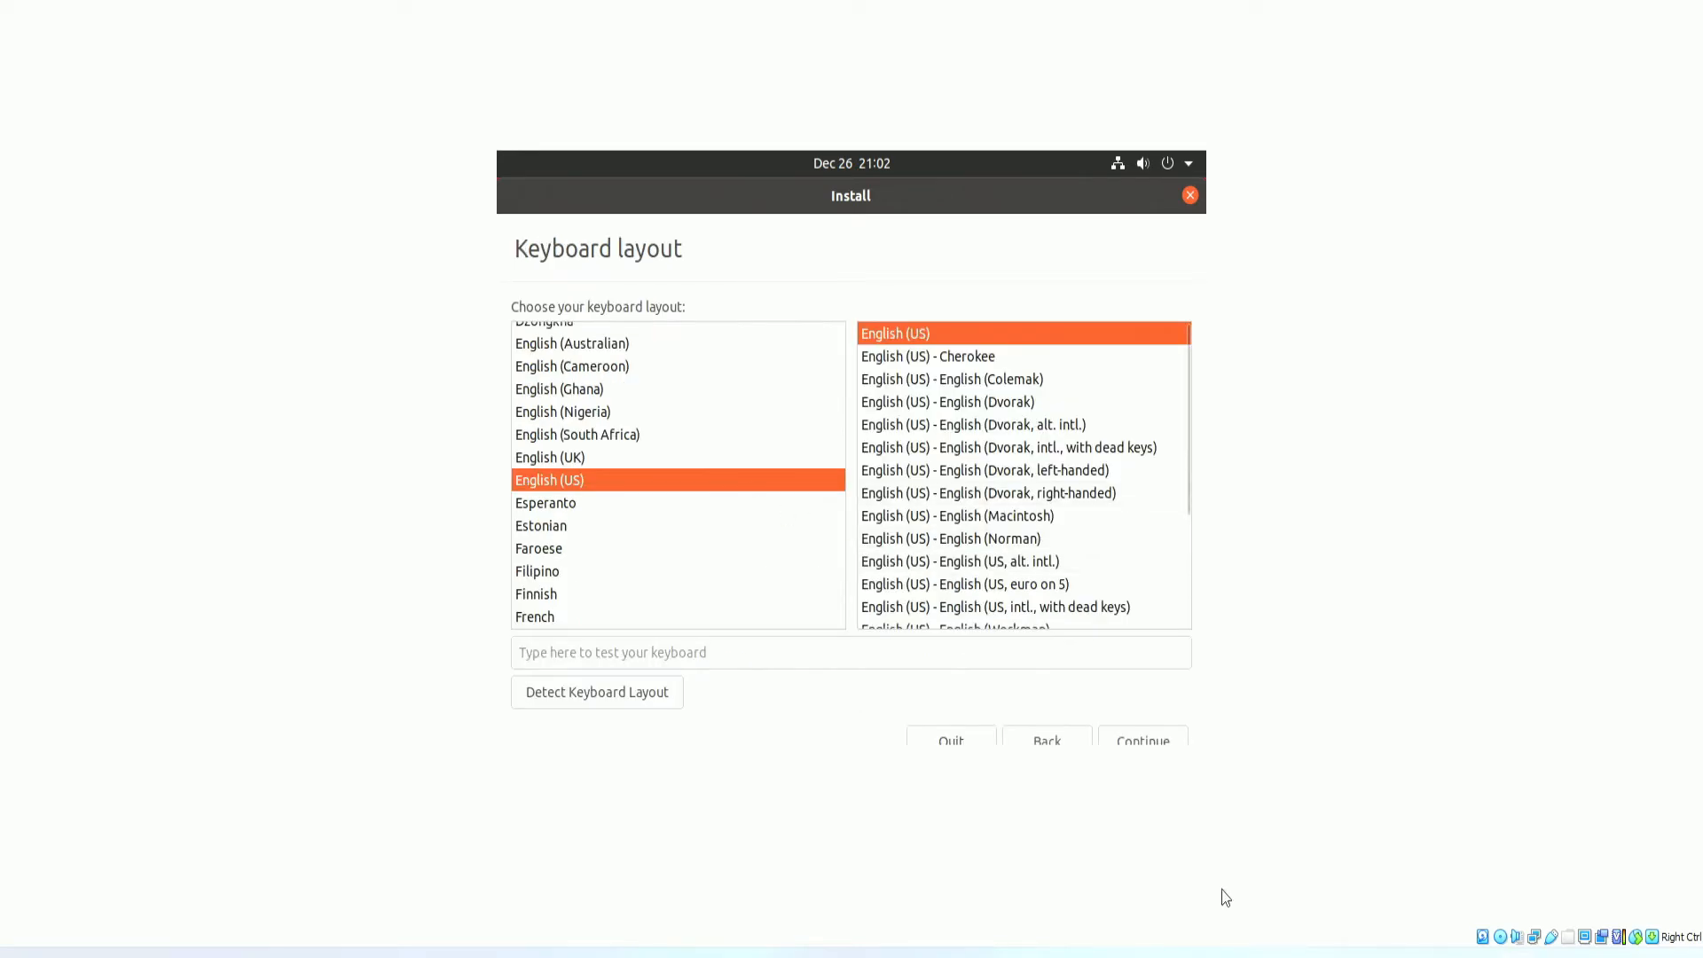
{"action": "left_click", "coordinate": [1157, 737]}
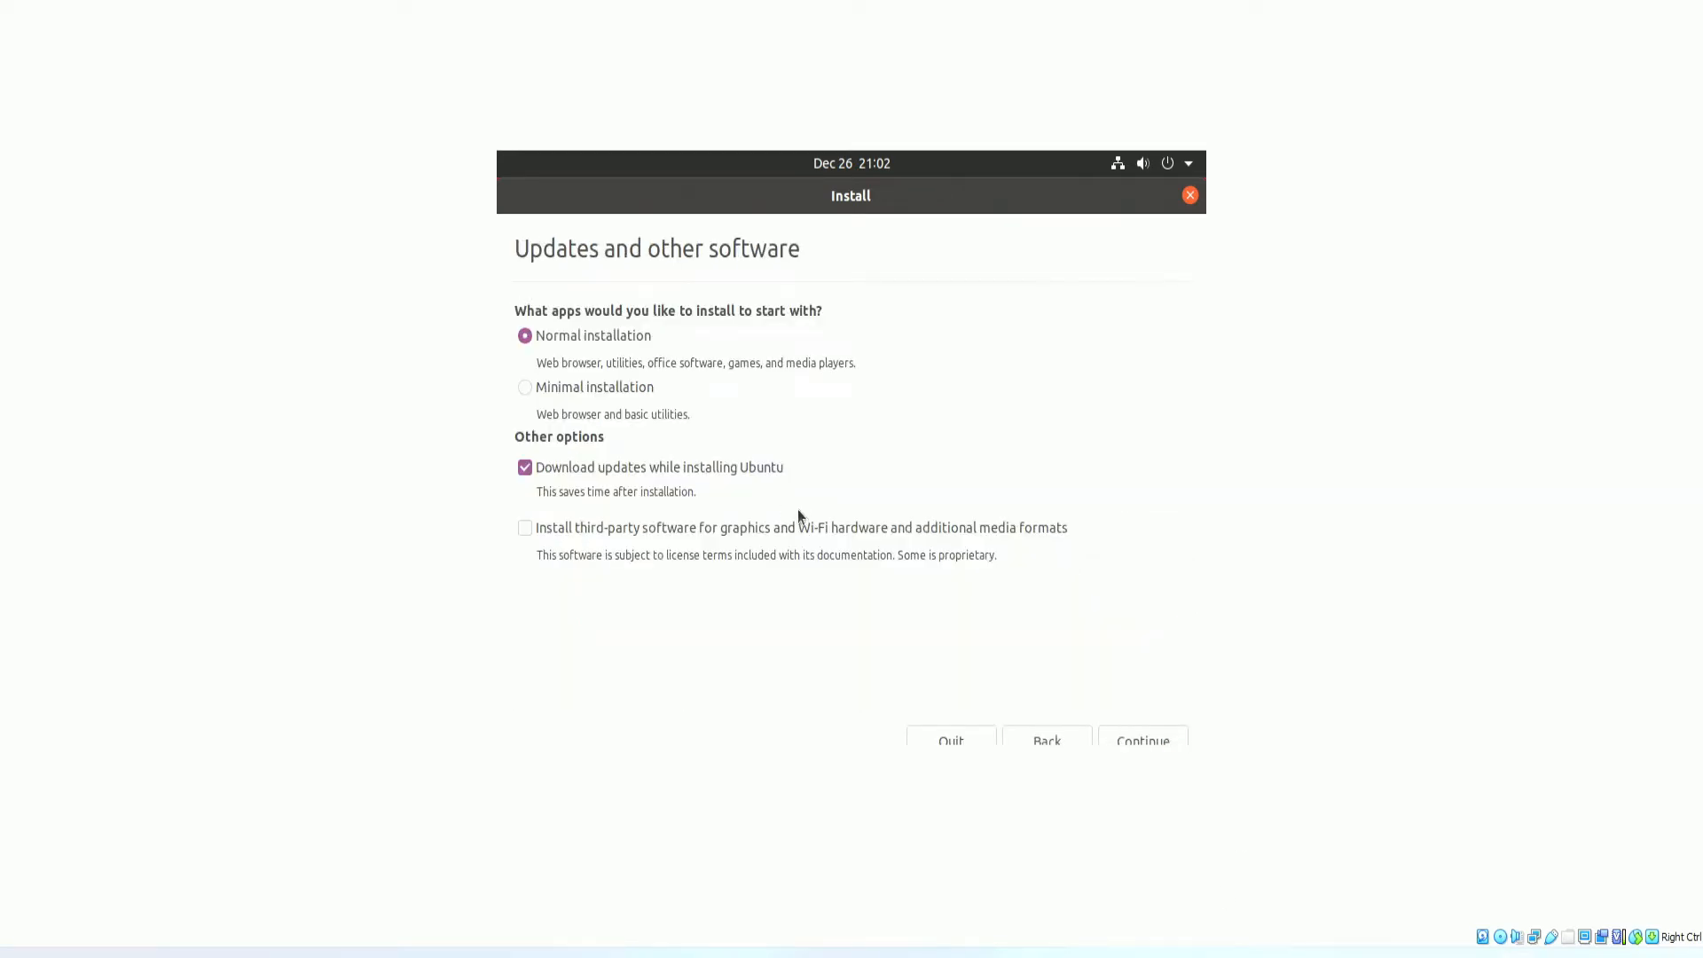
Choose Normal installation and include third-party graphics and media software.
{"action": "left_click", "coordinate": [527, 390]}
{"action": "left_click", "coordinate": [526, 337]}
{"action": "left_click", "coordinate": [525, 528]}
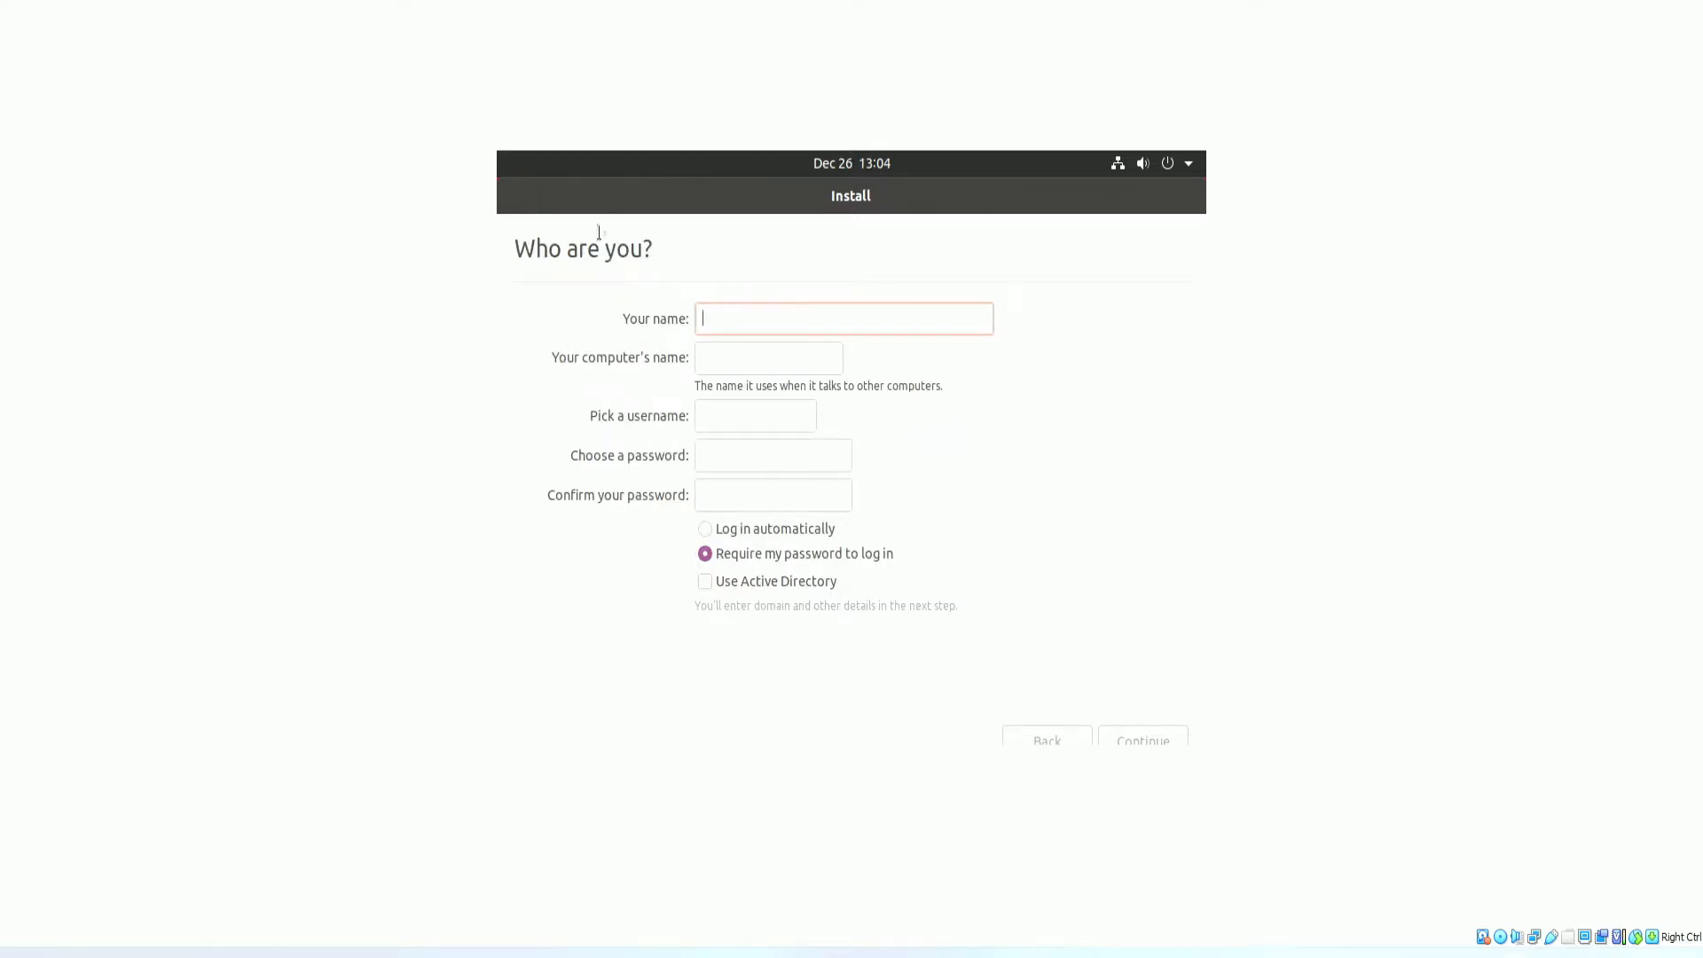
Enable Active Directory login, name the user 'Sysadmin' and the computer UBus.
{"action": "left_click", "coordinate": [707, 584]}
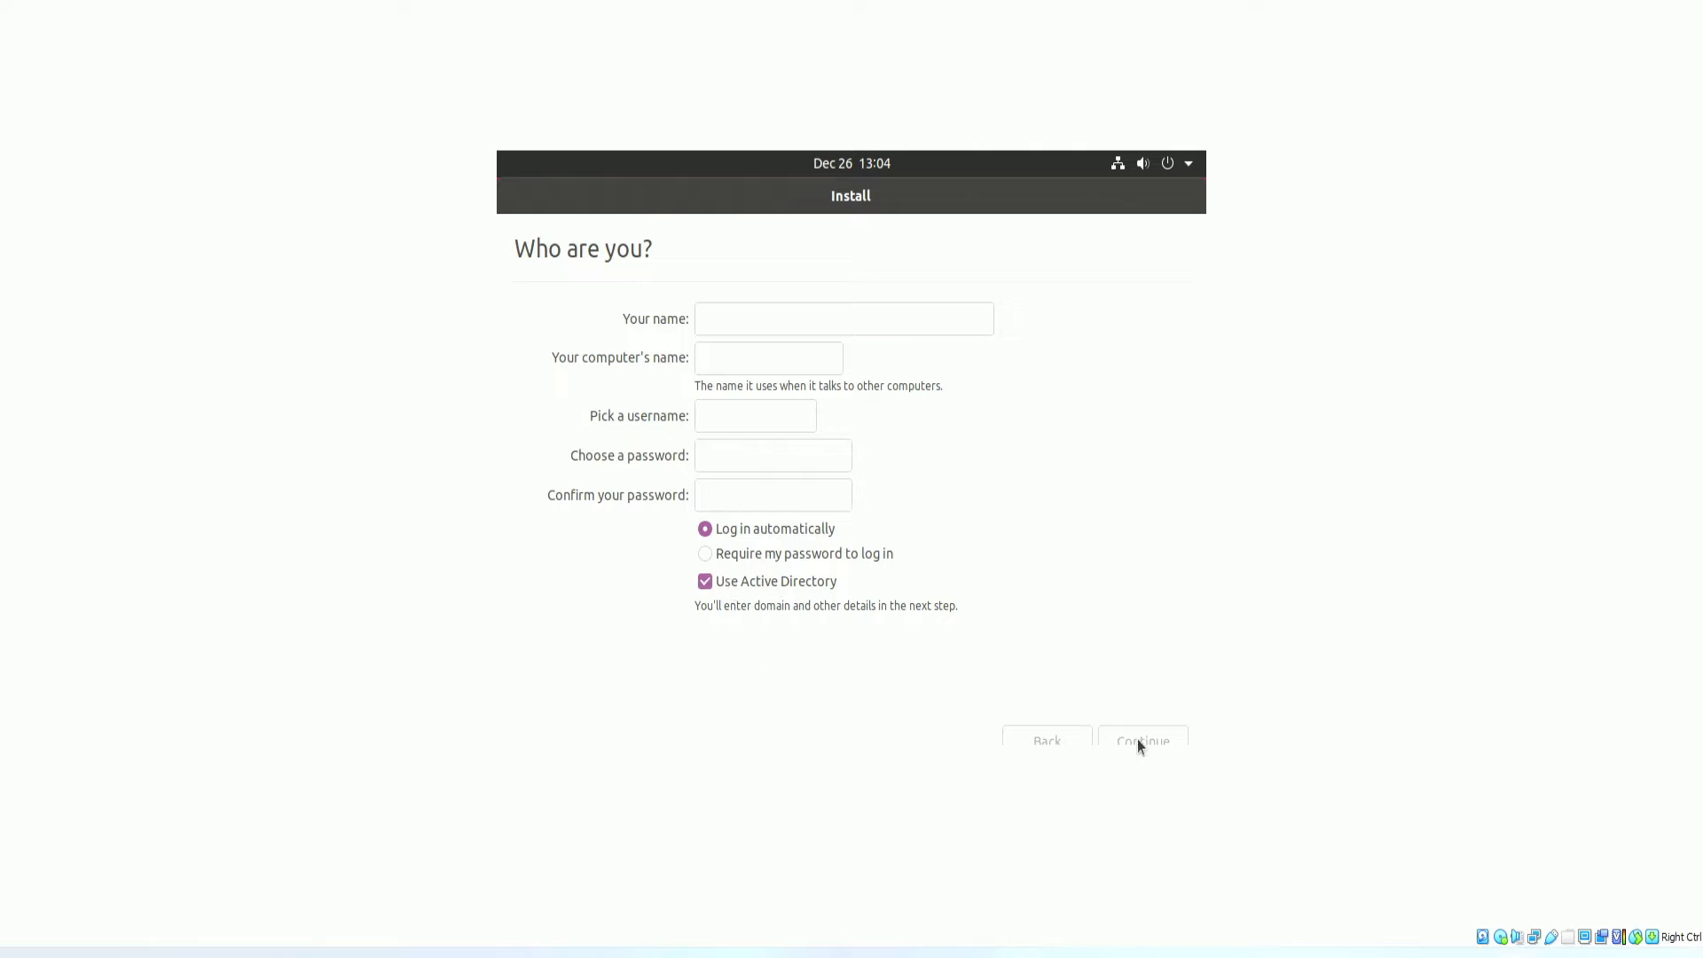
{"action": "left_click", "coordinate": [768, 319]}
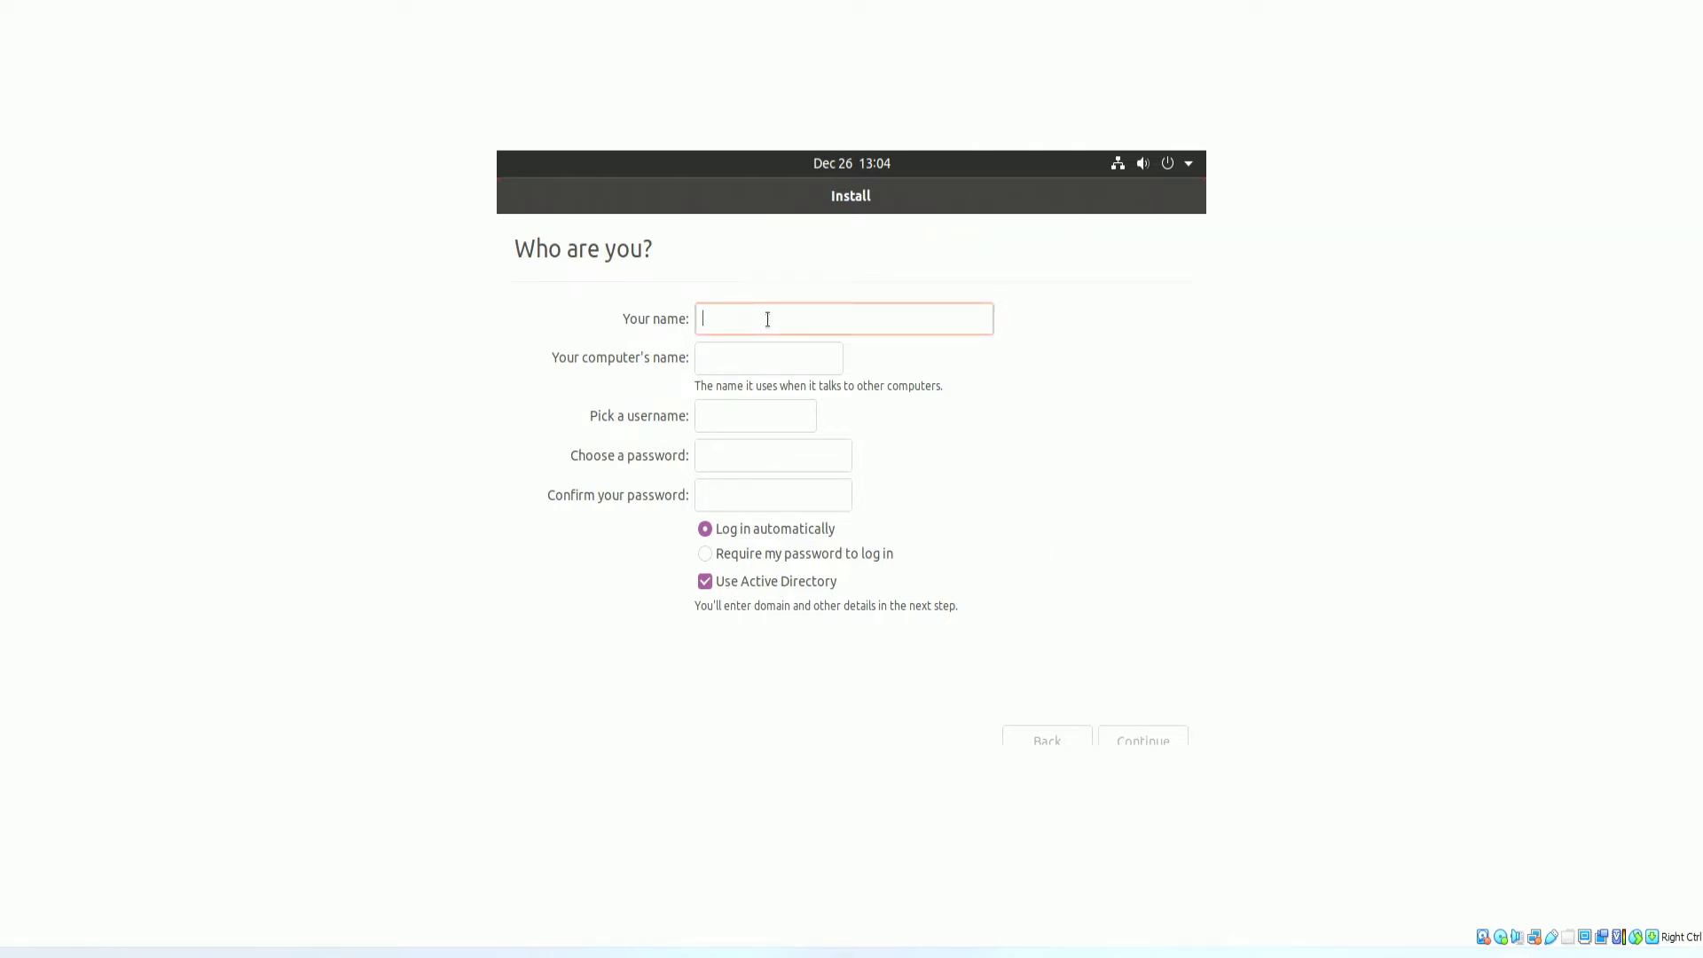
{"action": "type", "text": "Ss"}
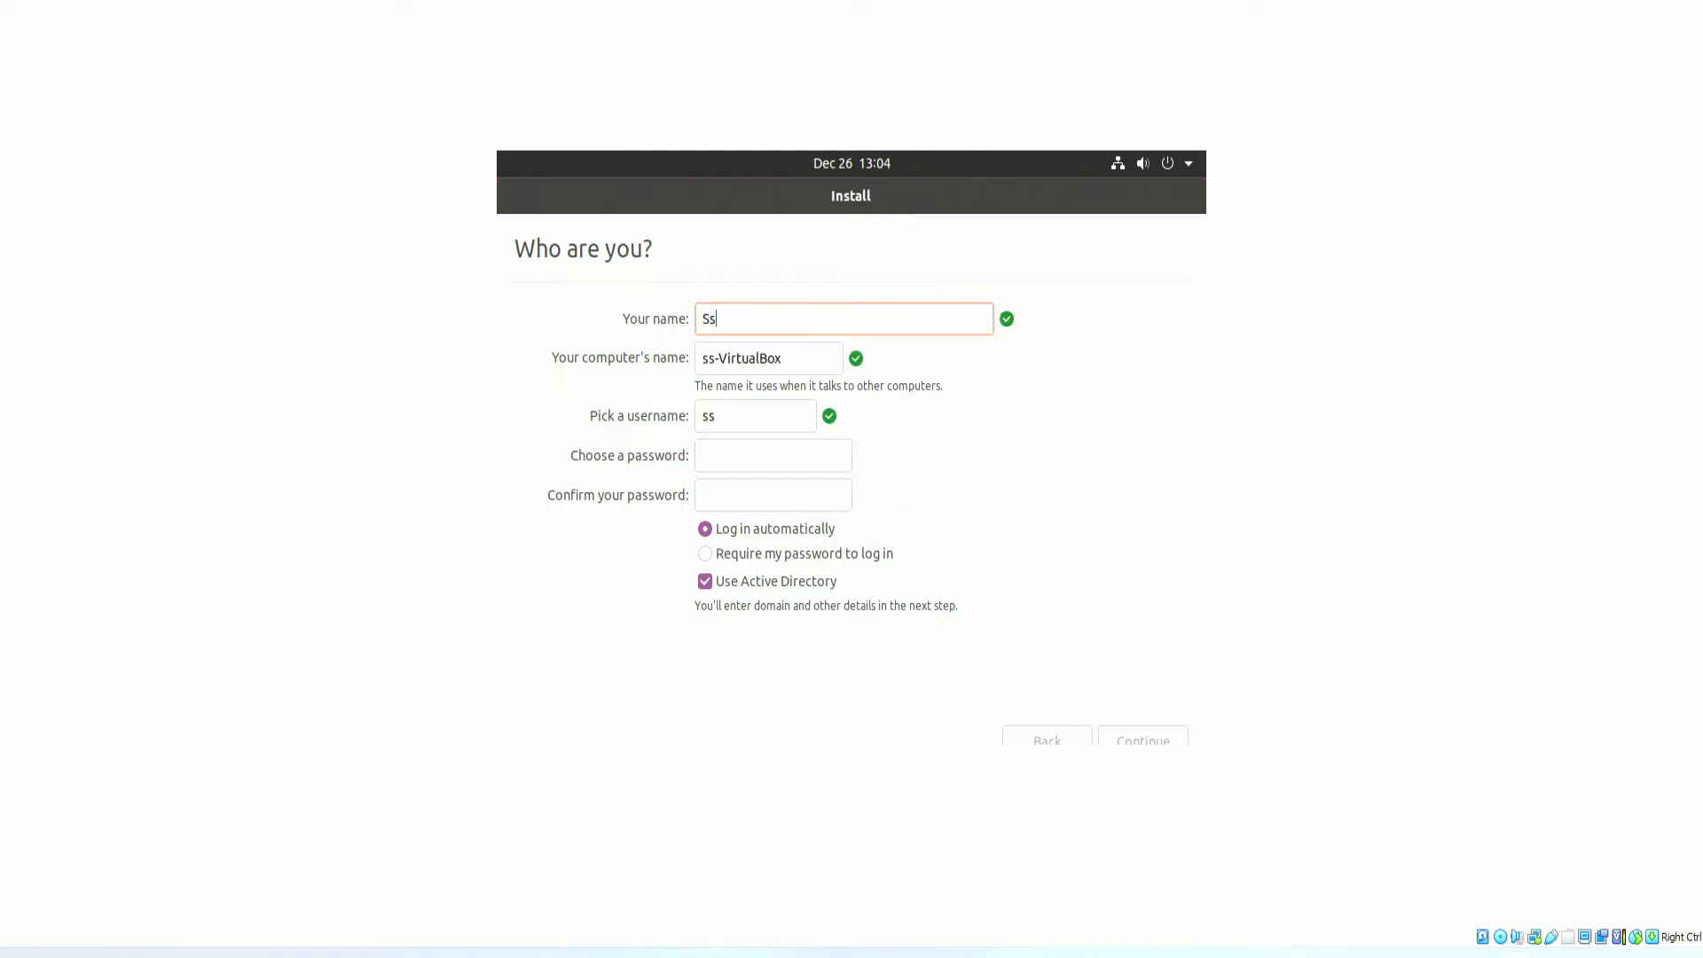
{"action": "key", "text": "BackSpace"}
{"action": "type", "text": "ysadmin"}
{"action": "key", "text": "Tab"}
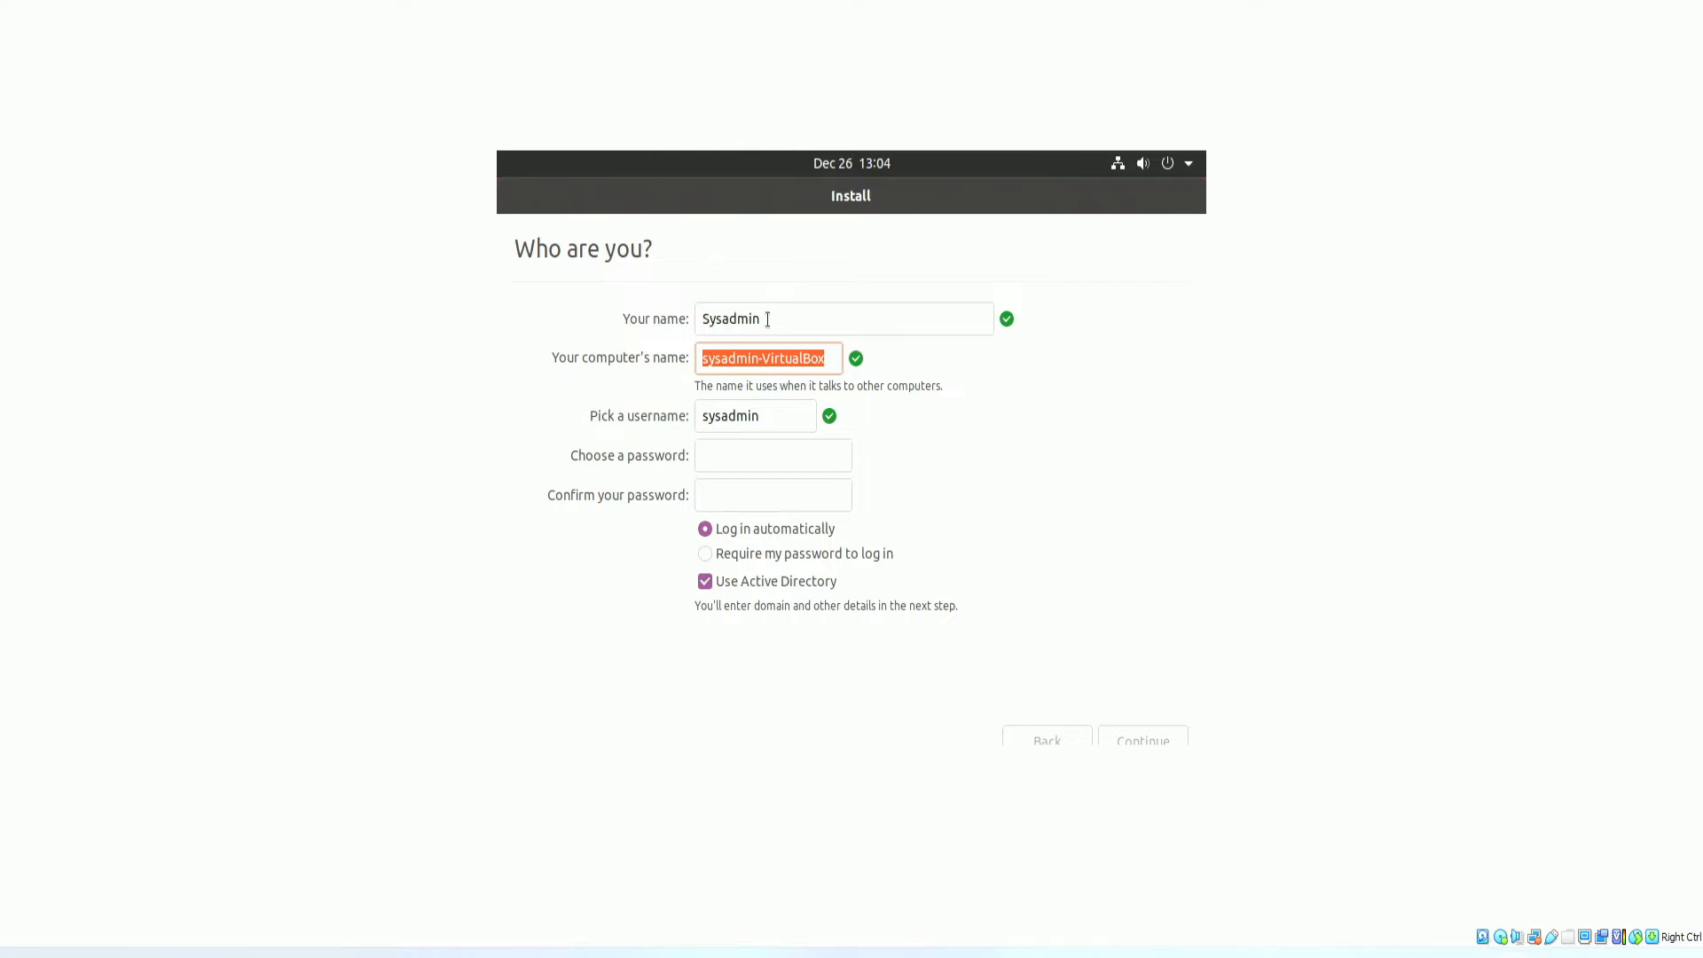
{"action": "type", "text": "UB"}
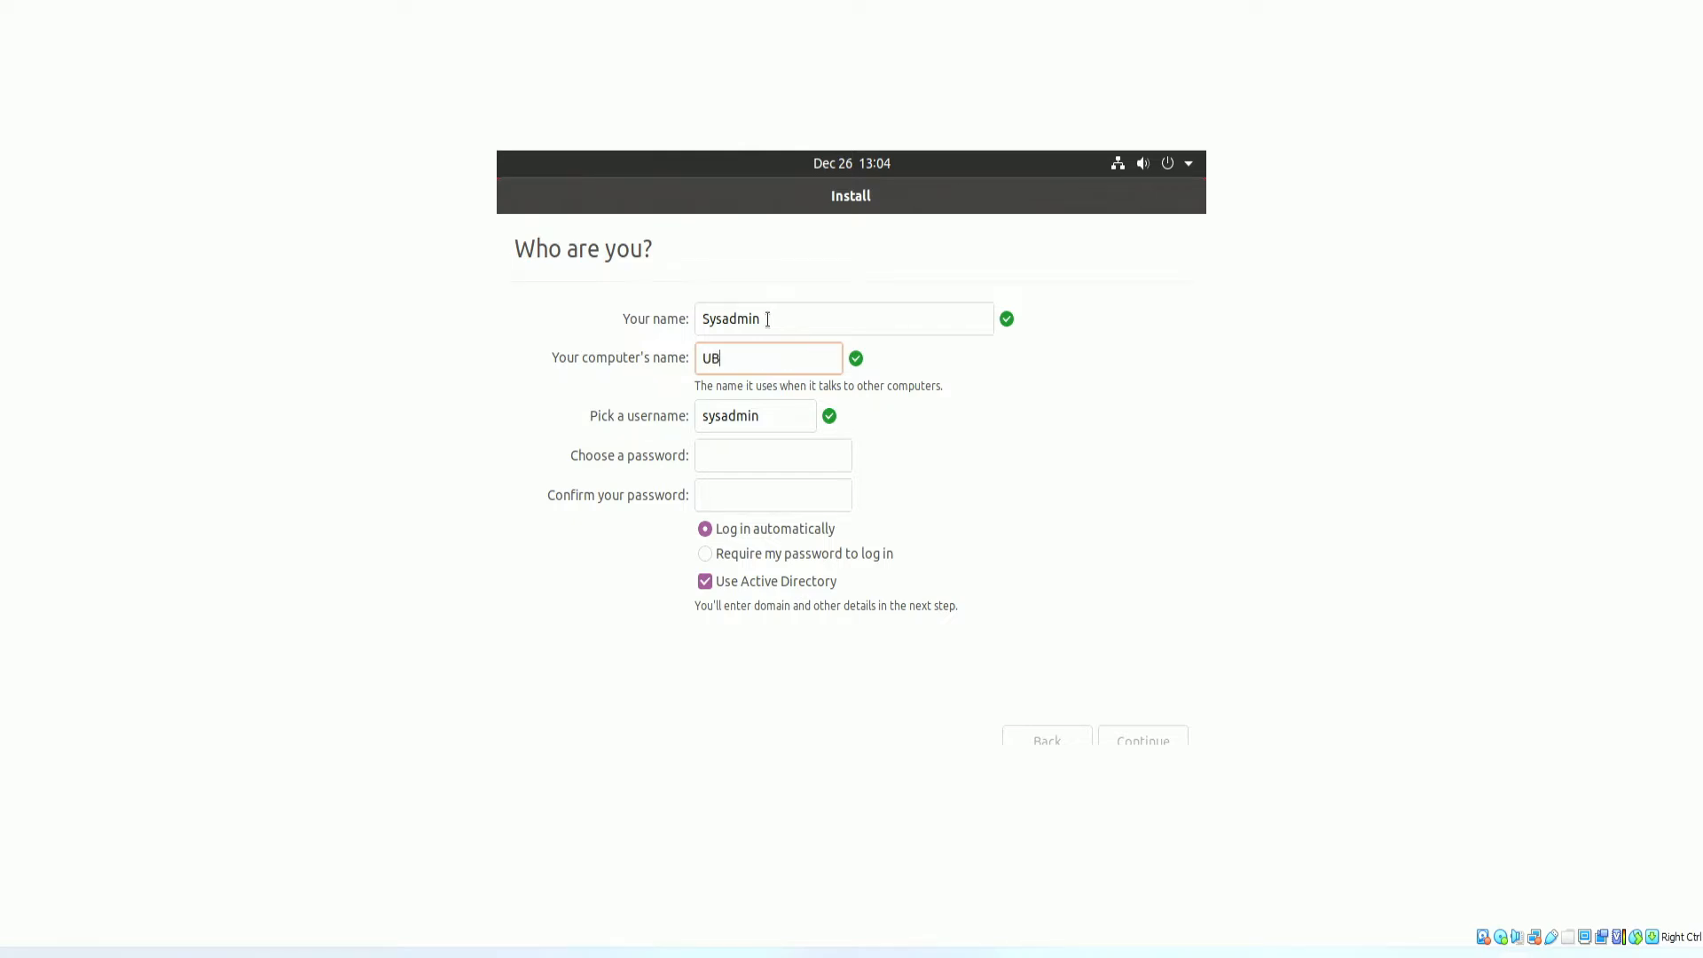
{"action": "type", "text": "us"}
Set and confirm the account password, then continue to the Active Directory settings.
{"action": "key", "text": "Tab"}
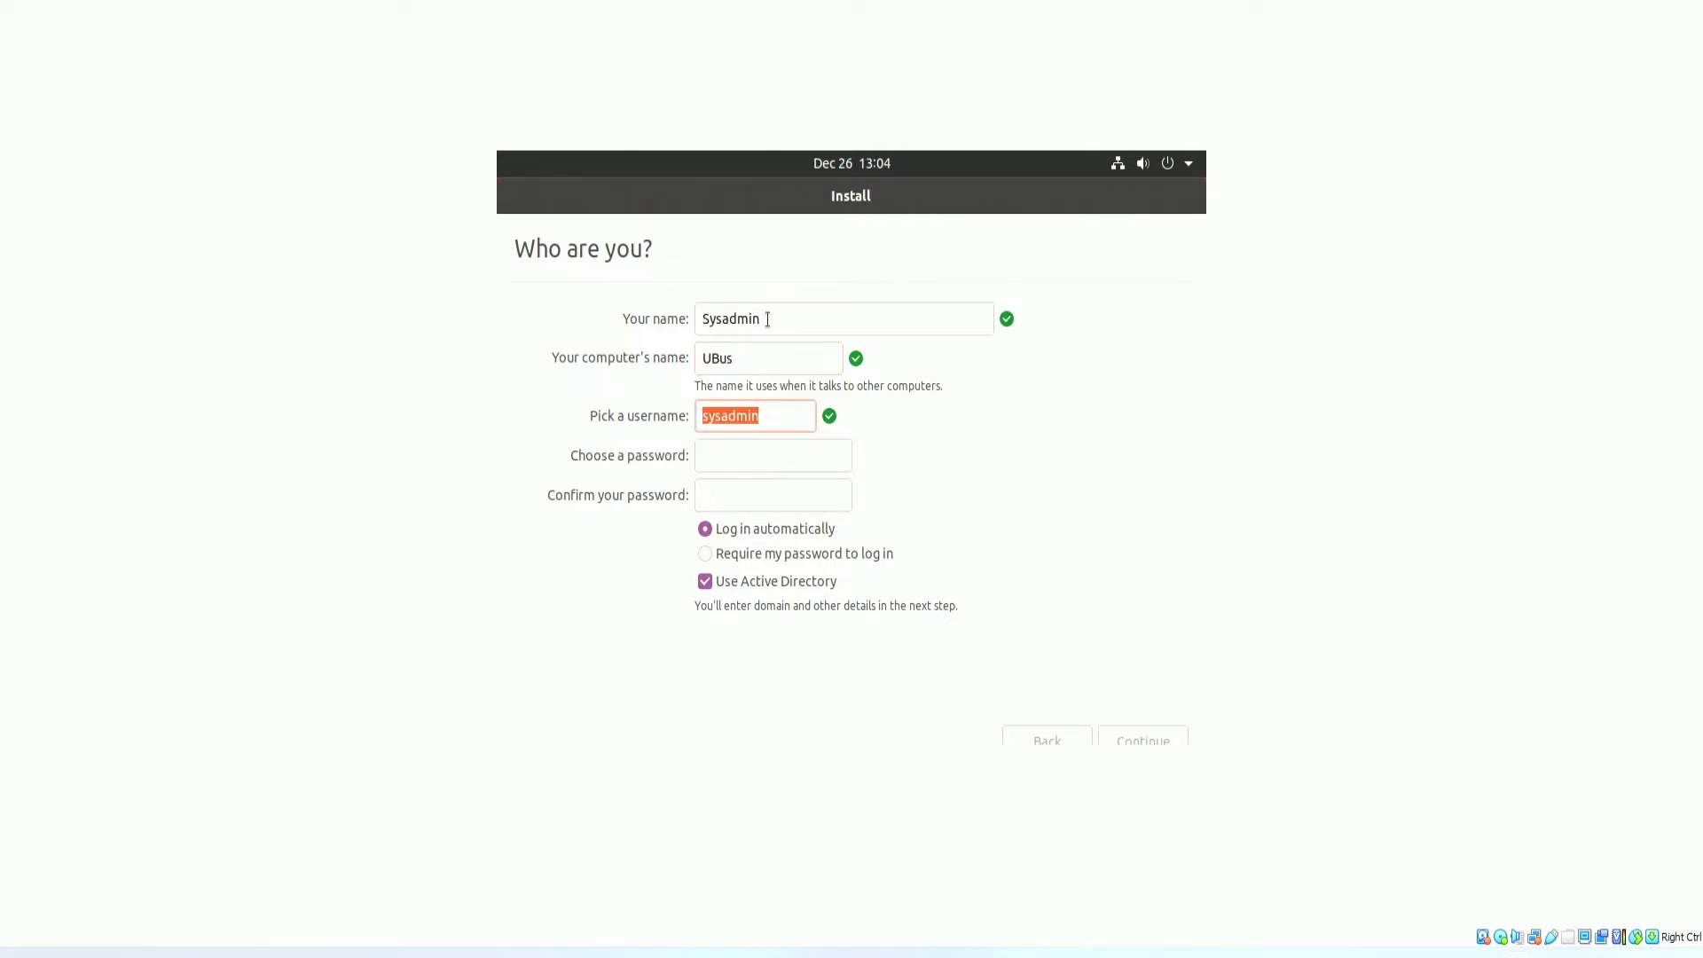
{"action": "key", "text": "Tab"}
{"action": "type", "text": "•••"}
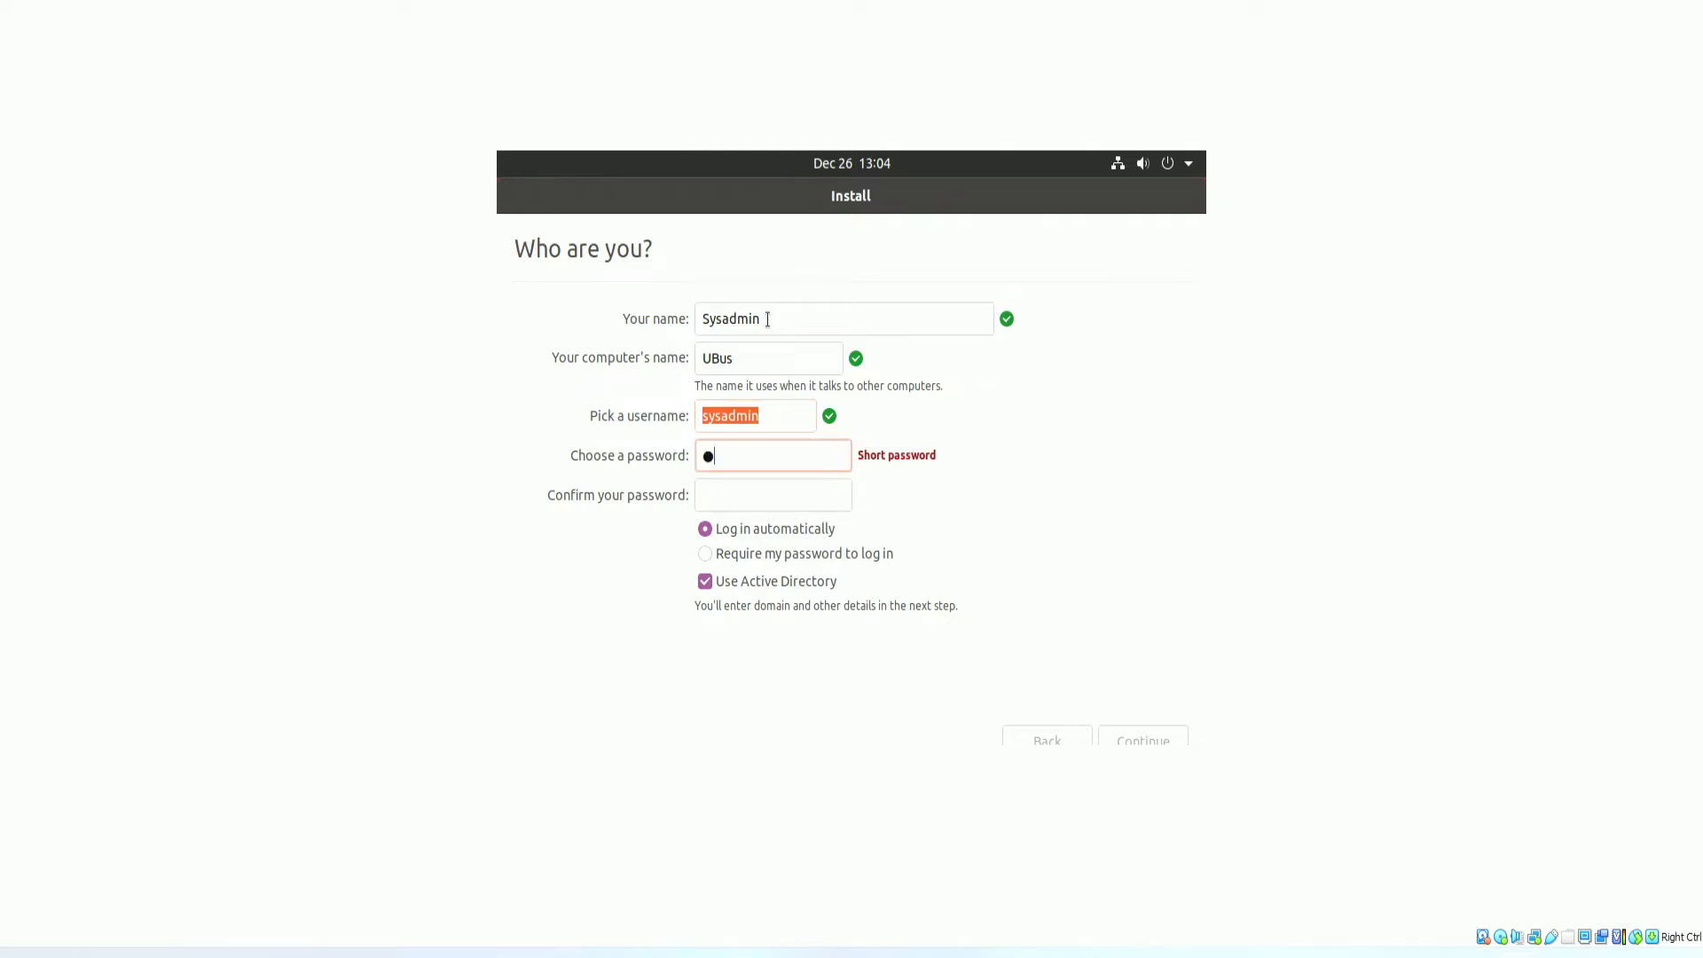
{"action": "type", "text": "•••••••••"}
{"action": "key", "text": "Tab"}
{"action": "type", "text": "•••••"}
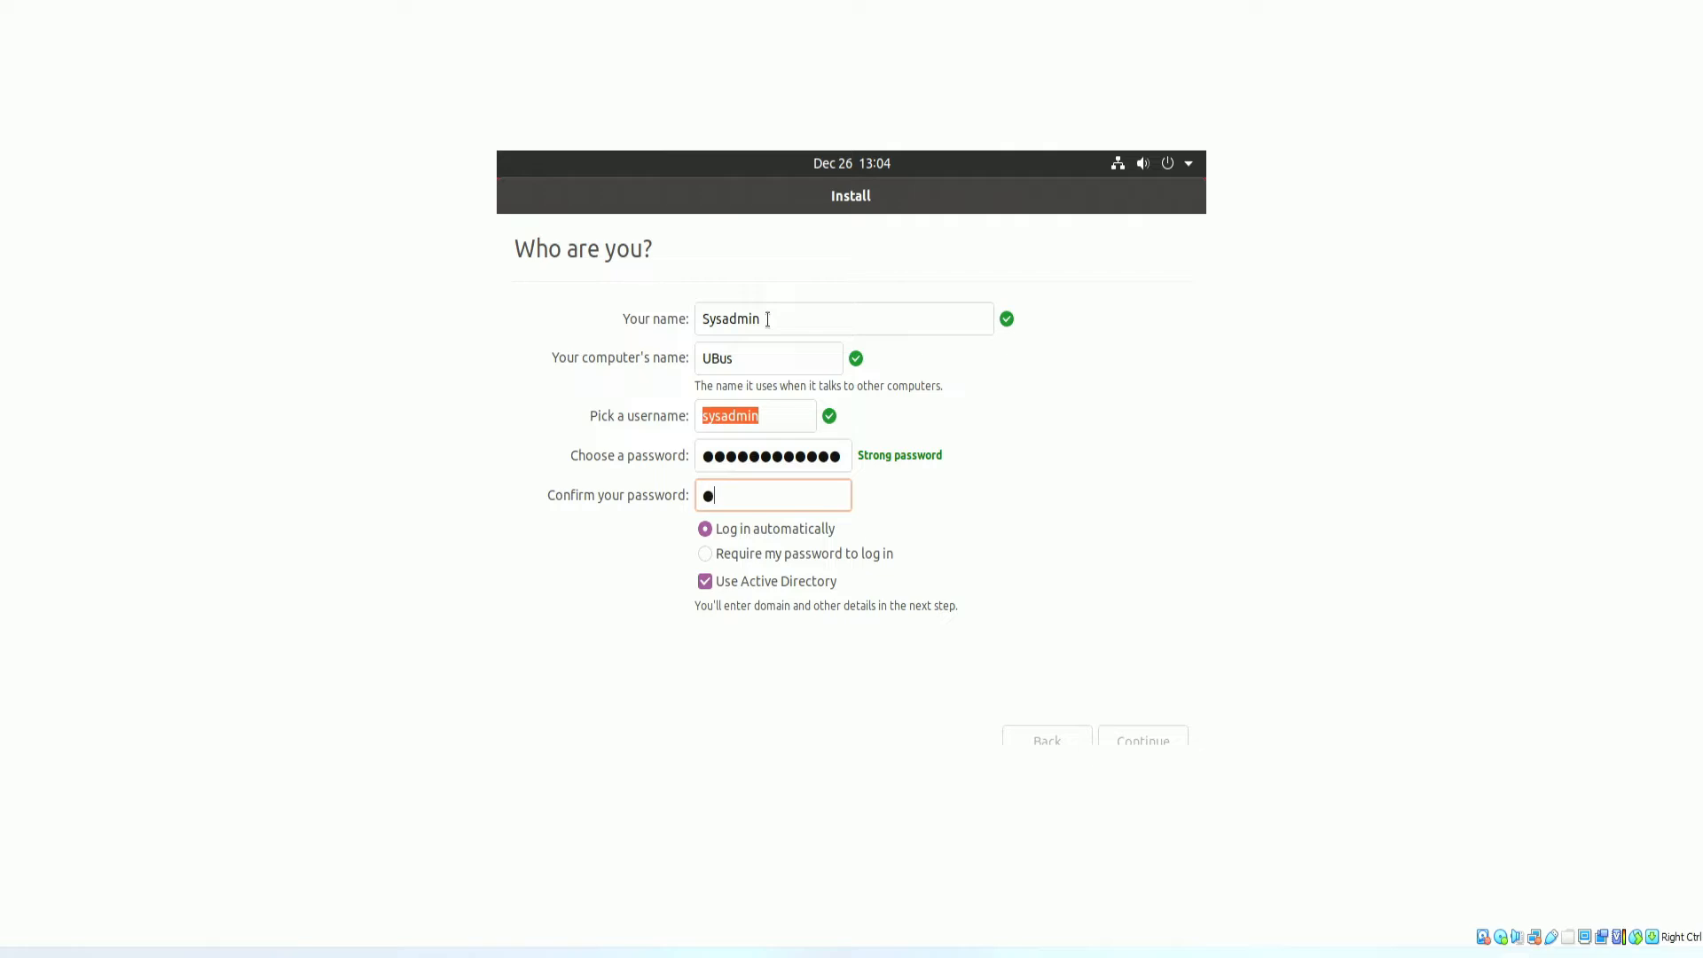
{"action": "type", "text": "•••••••"}
{"action": "left_click", "coordinate": [1122, 736]}
Select the Domain field, then bring the Windows Server VM up full-screen.
{"action": "left_click", "coordinate": [793, 321]}
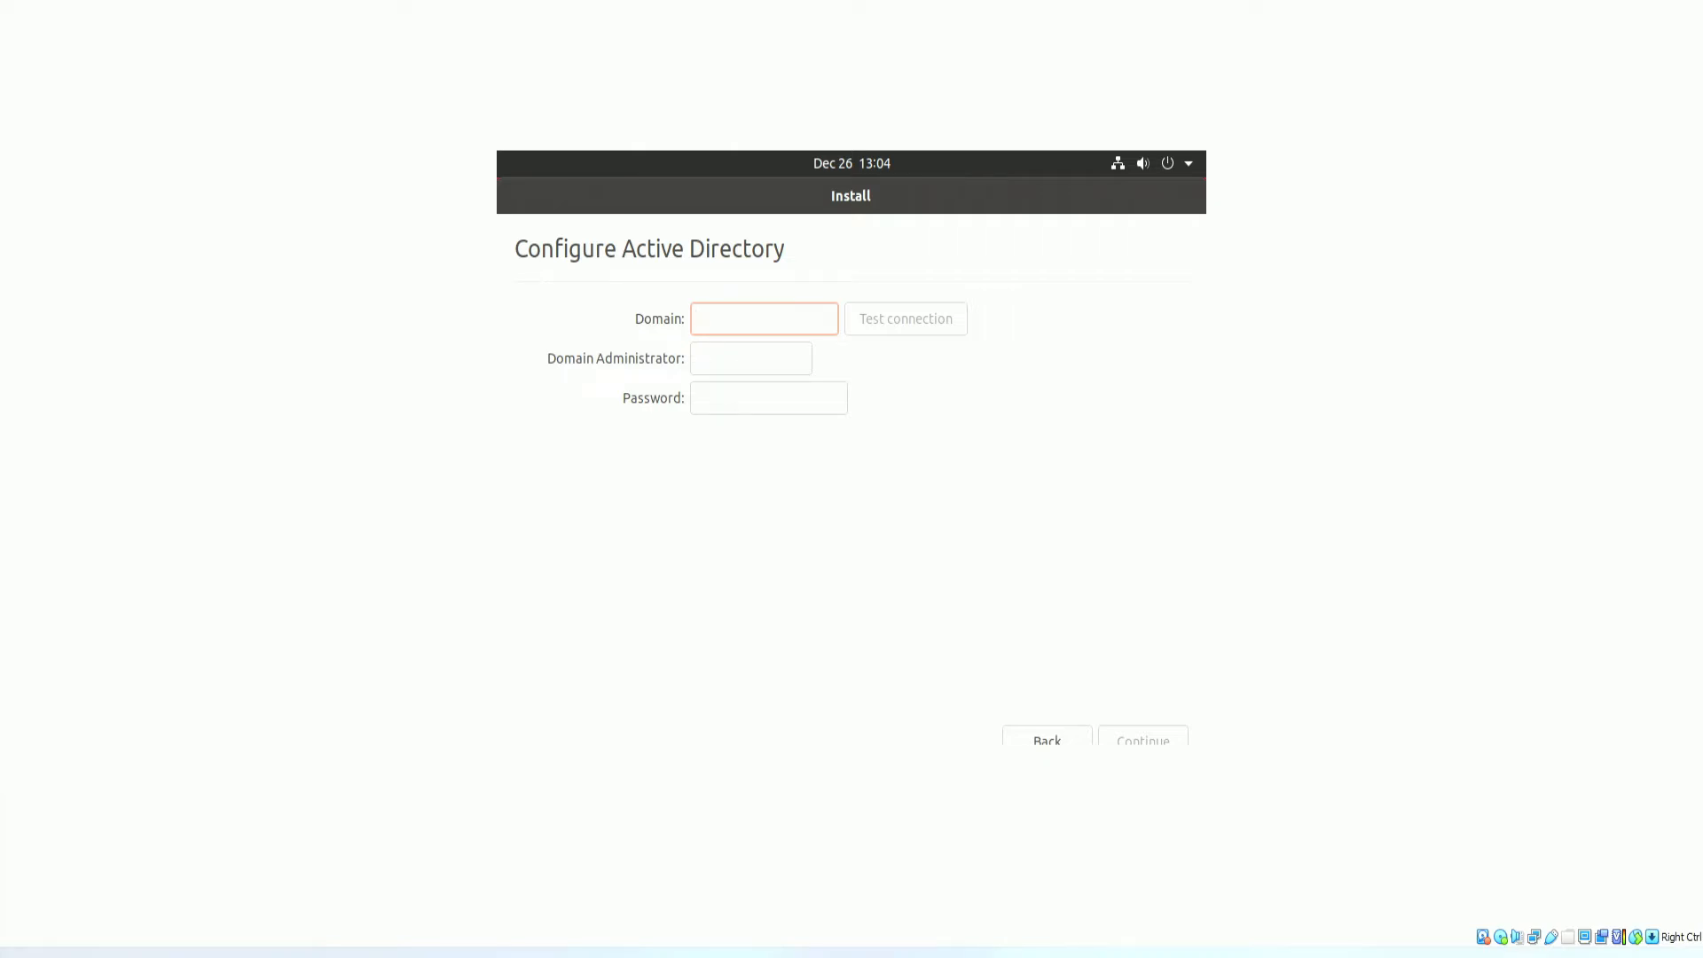
{"action": "left_click_drag", "start_coordinate": [0, 53], "coordinate": [768, 0]}
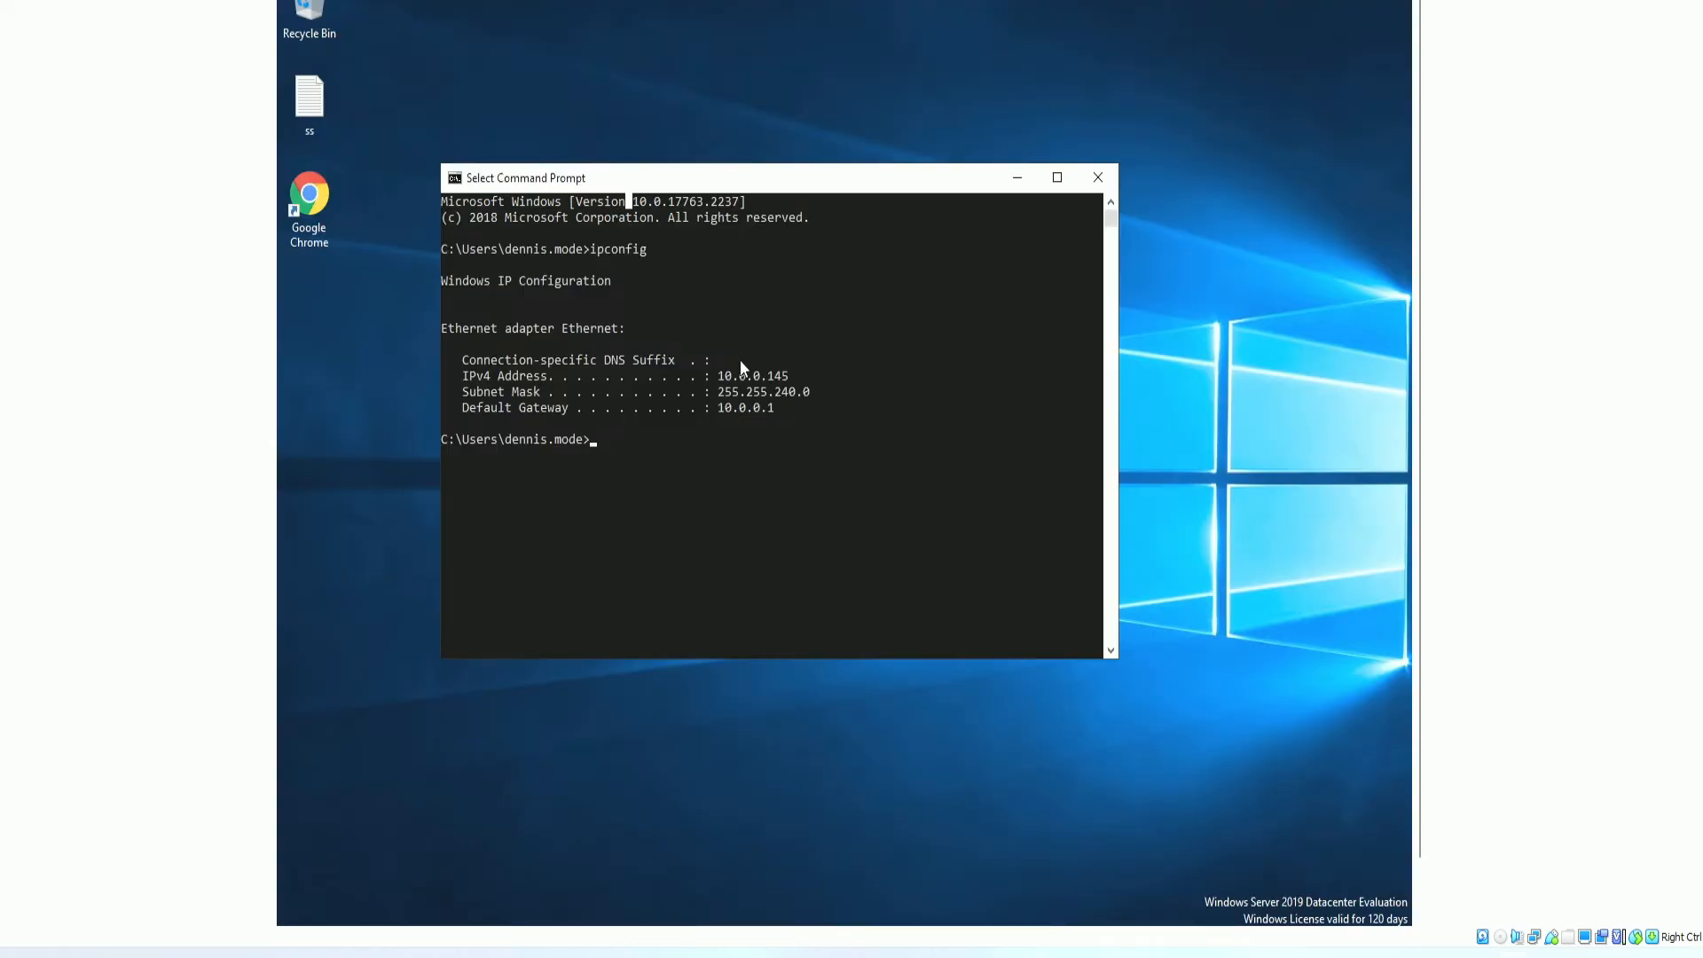
Run ipconfig /all on the server and pick out the domain Telifoxcorp.la.local.
{"action": "left_click", "coordinate": [662, 460]}
{"action": "type", "text": "ipconfig /all"}
{"action": "key", "text": "Return"}
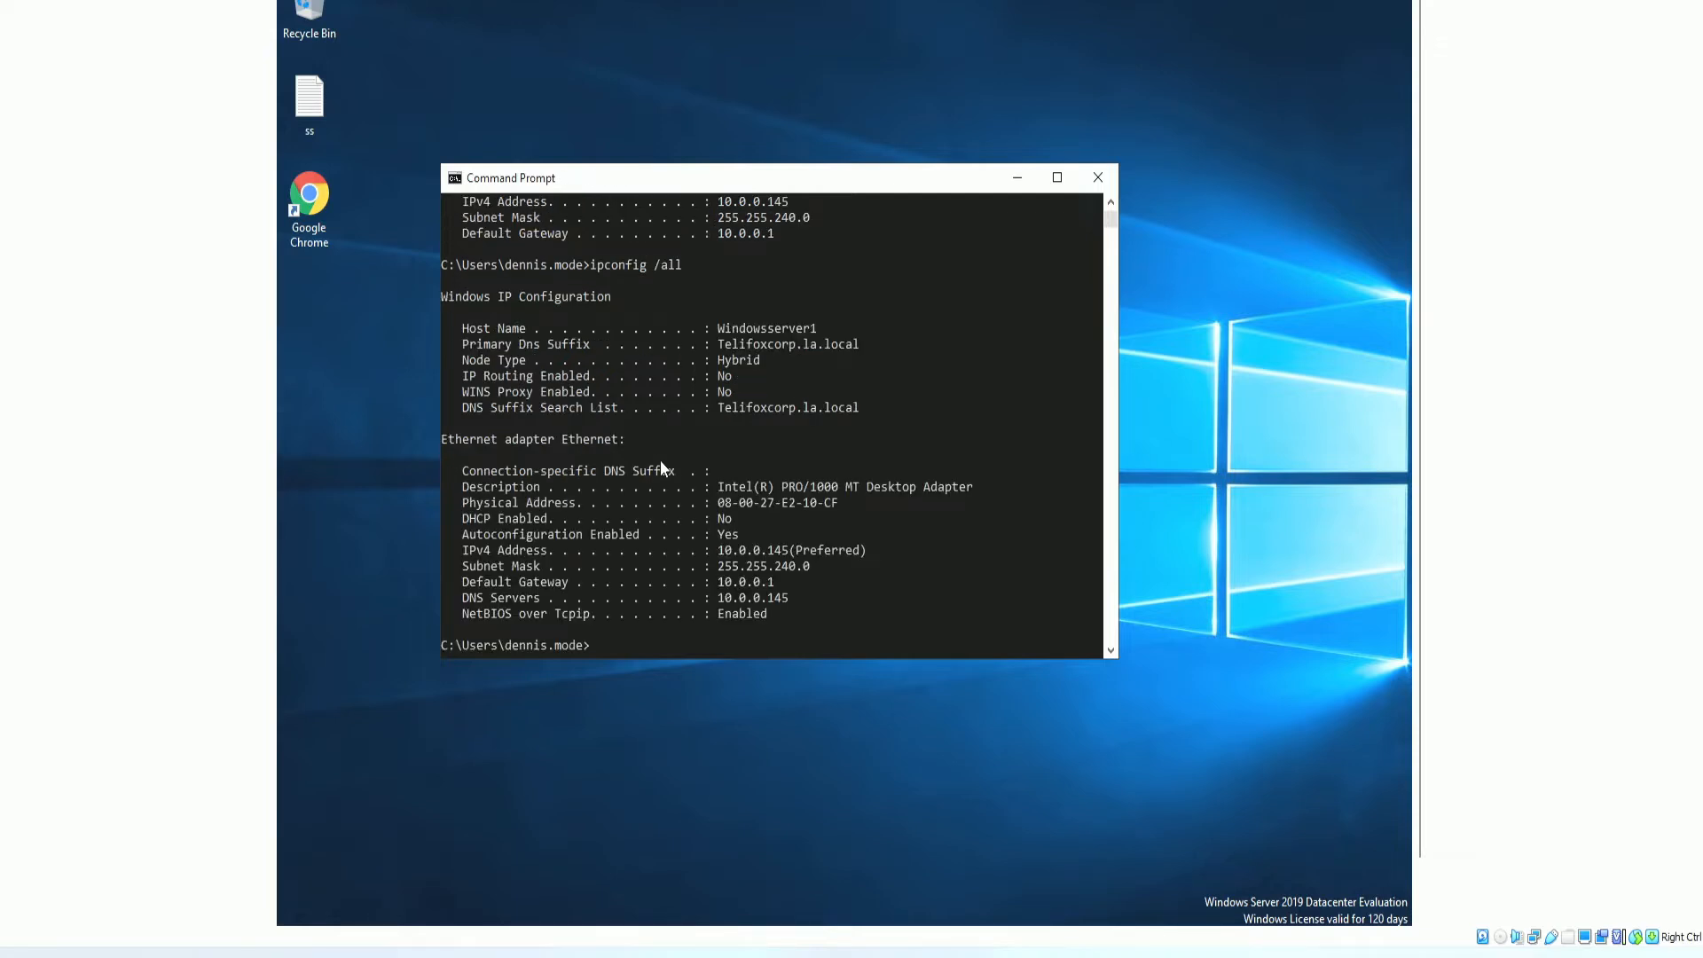
{"action": "scroll", "coordinate": [749, 411], "scroll_direction": "up", "scroll_amount": 6}
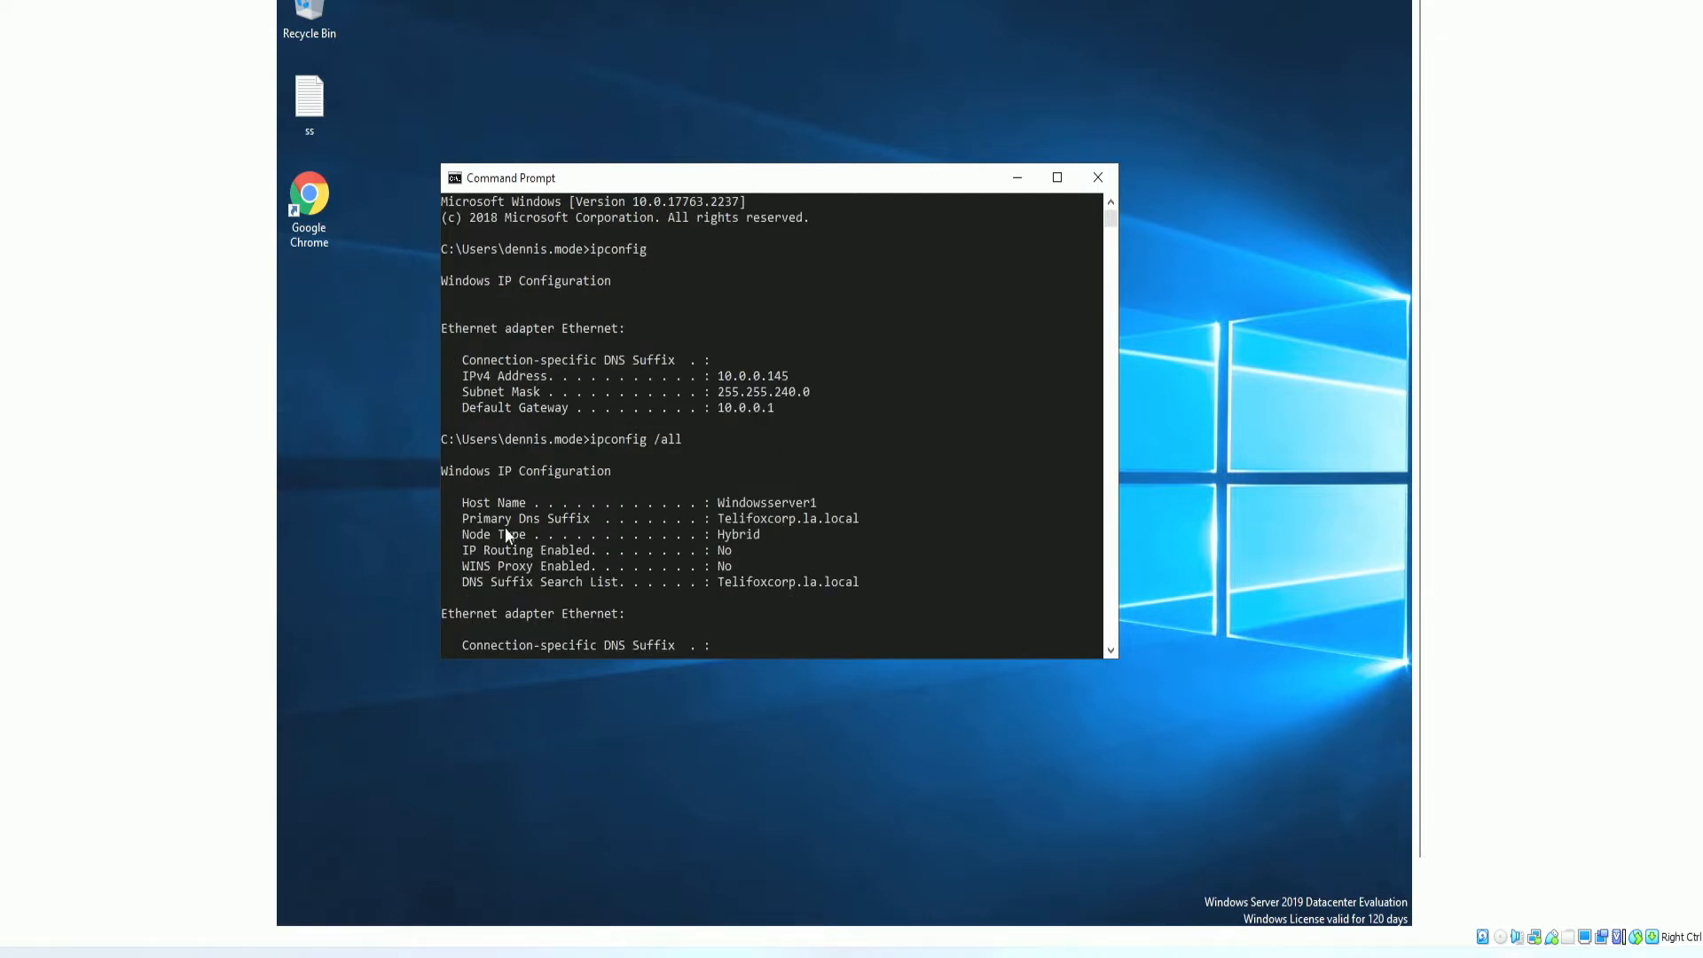
{"action": "left_click_drag", "start_coordinate": [865, 518], "coordinate": [720, 517]}
{"action": "left_click_drag", "start_coordinate": [692, 7], "coordinate": [0, 272]}
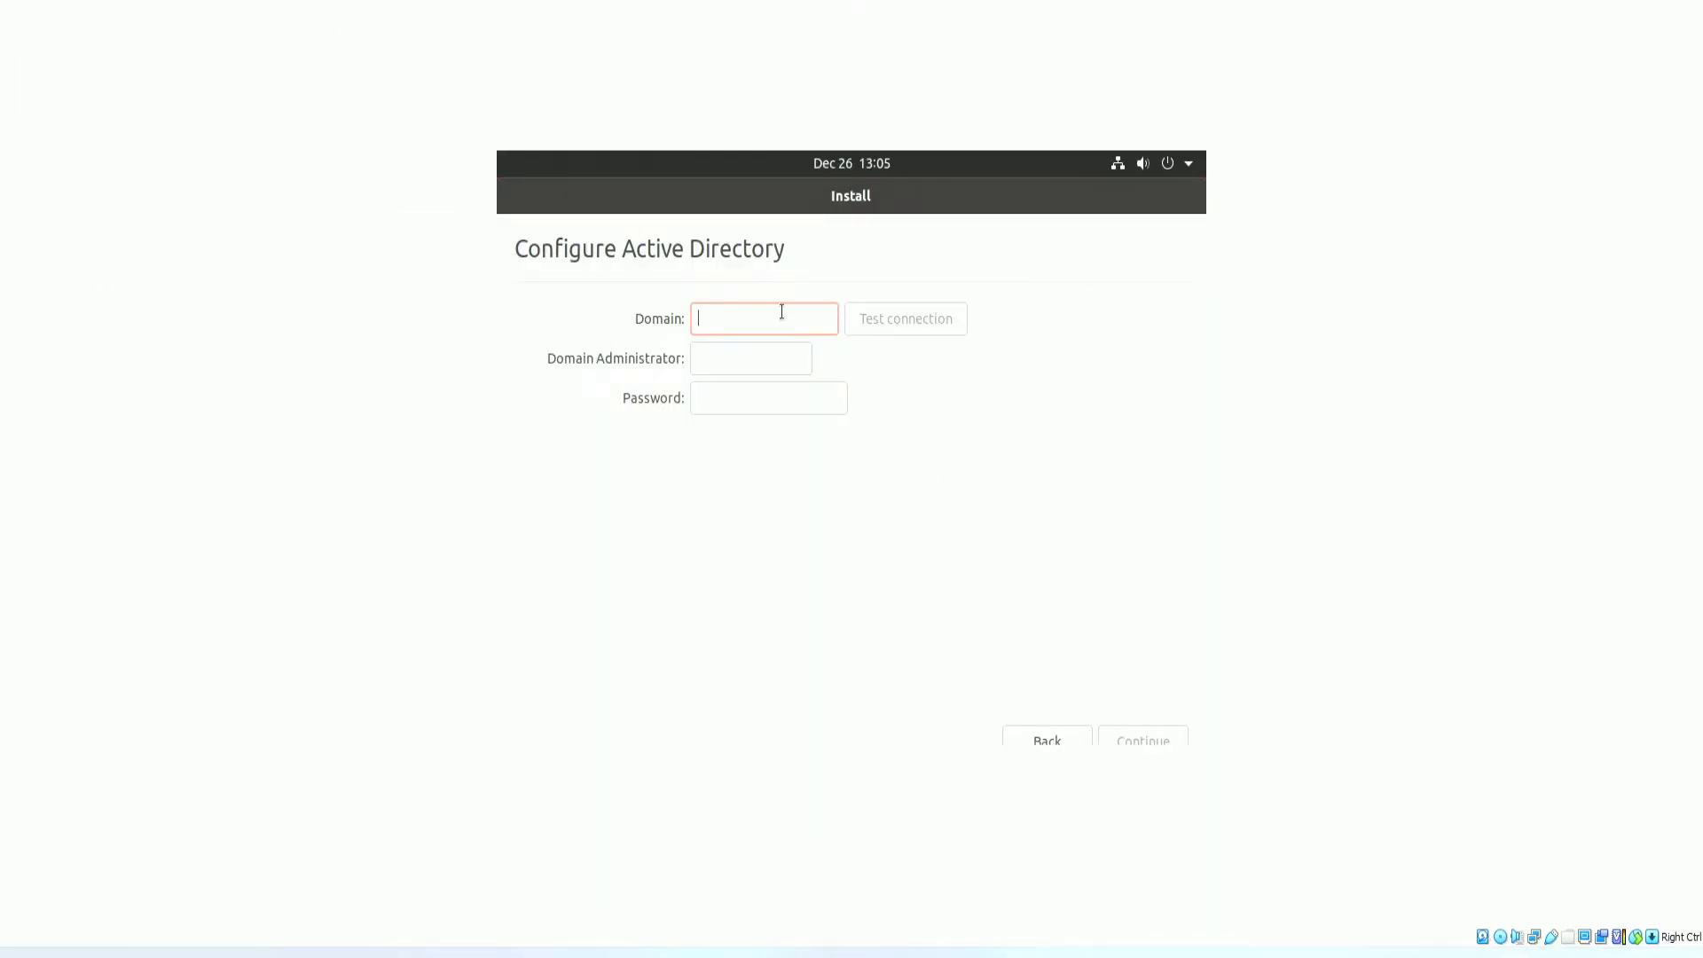
Enter Telifoxcorp.la.local as the domain and check the wired network connection.
{"action": "type", "text": "Telifoxcorp."}
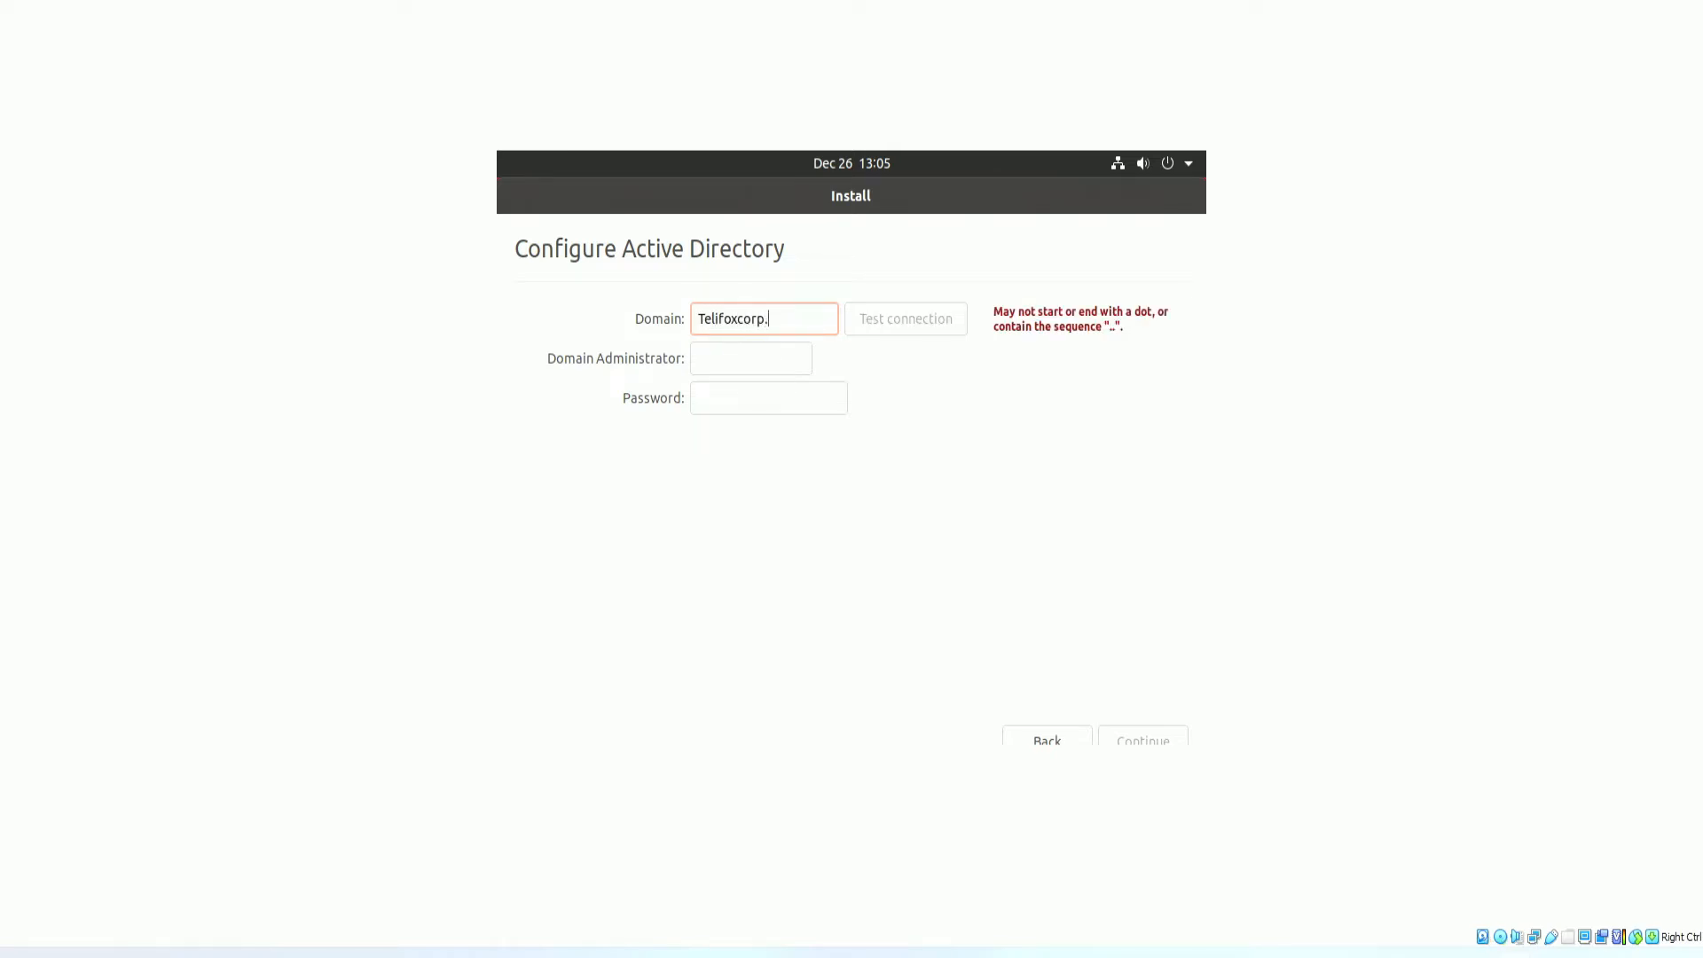
{"action": "type", "text": "la.local"}
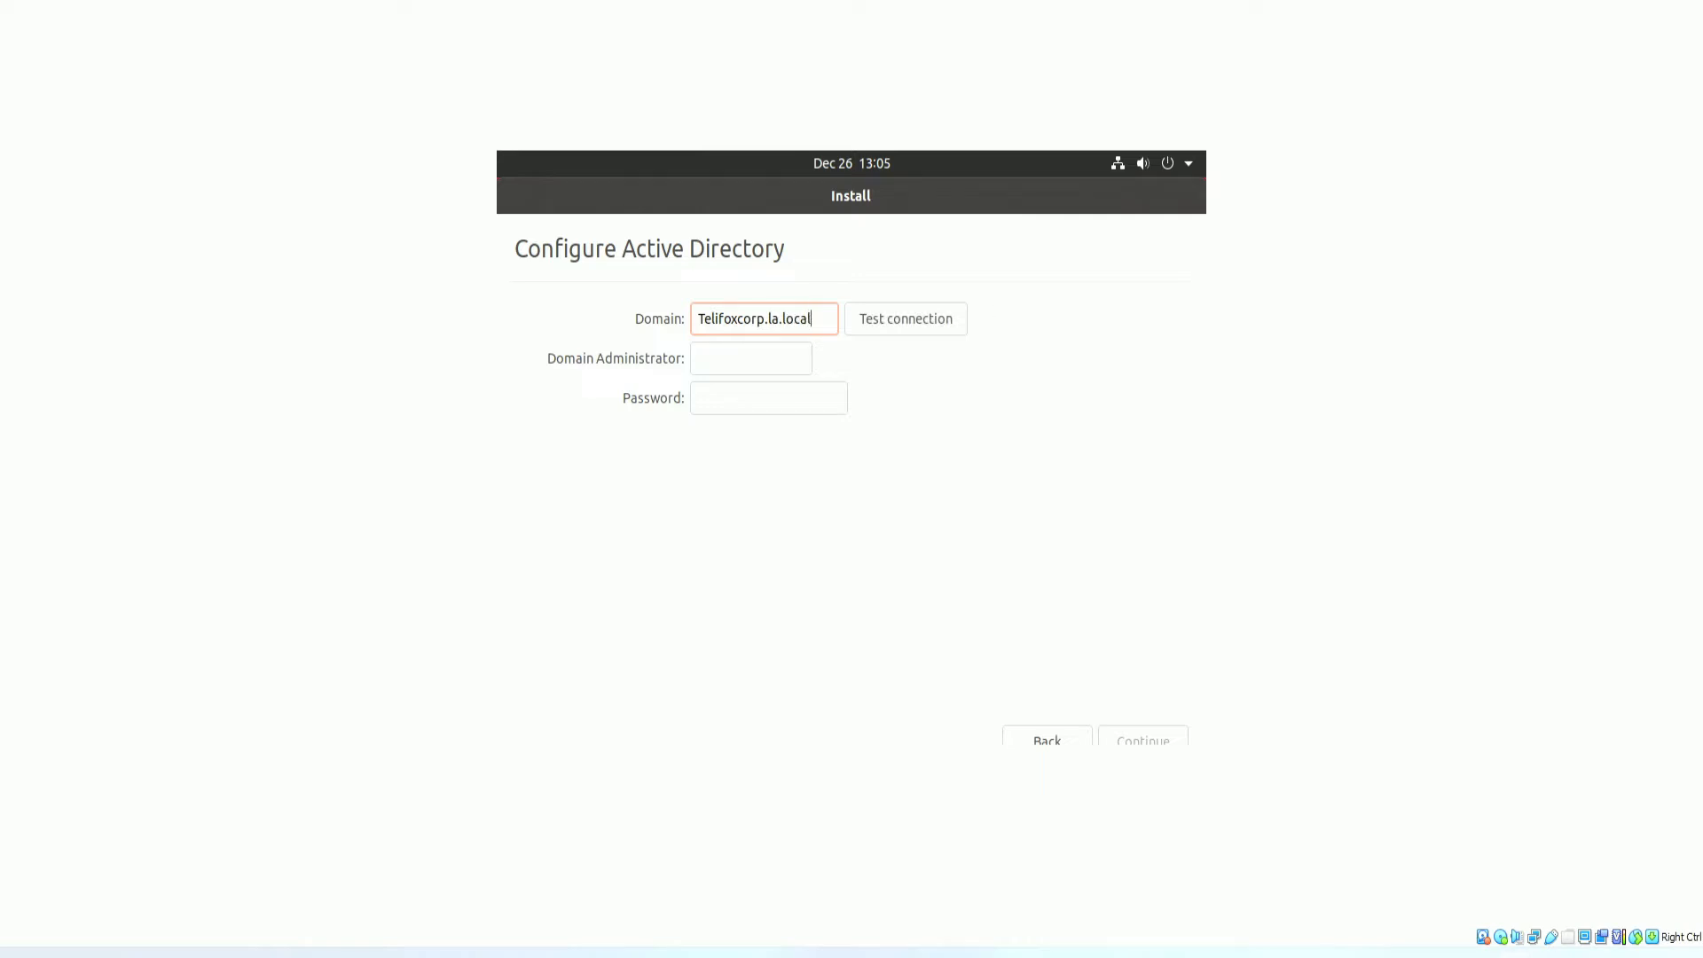
{"action": "left_click", "coordinate": [923, 318]}
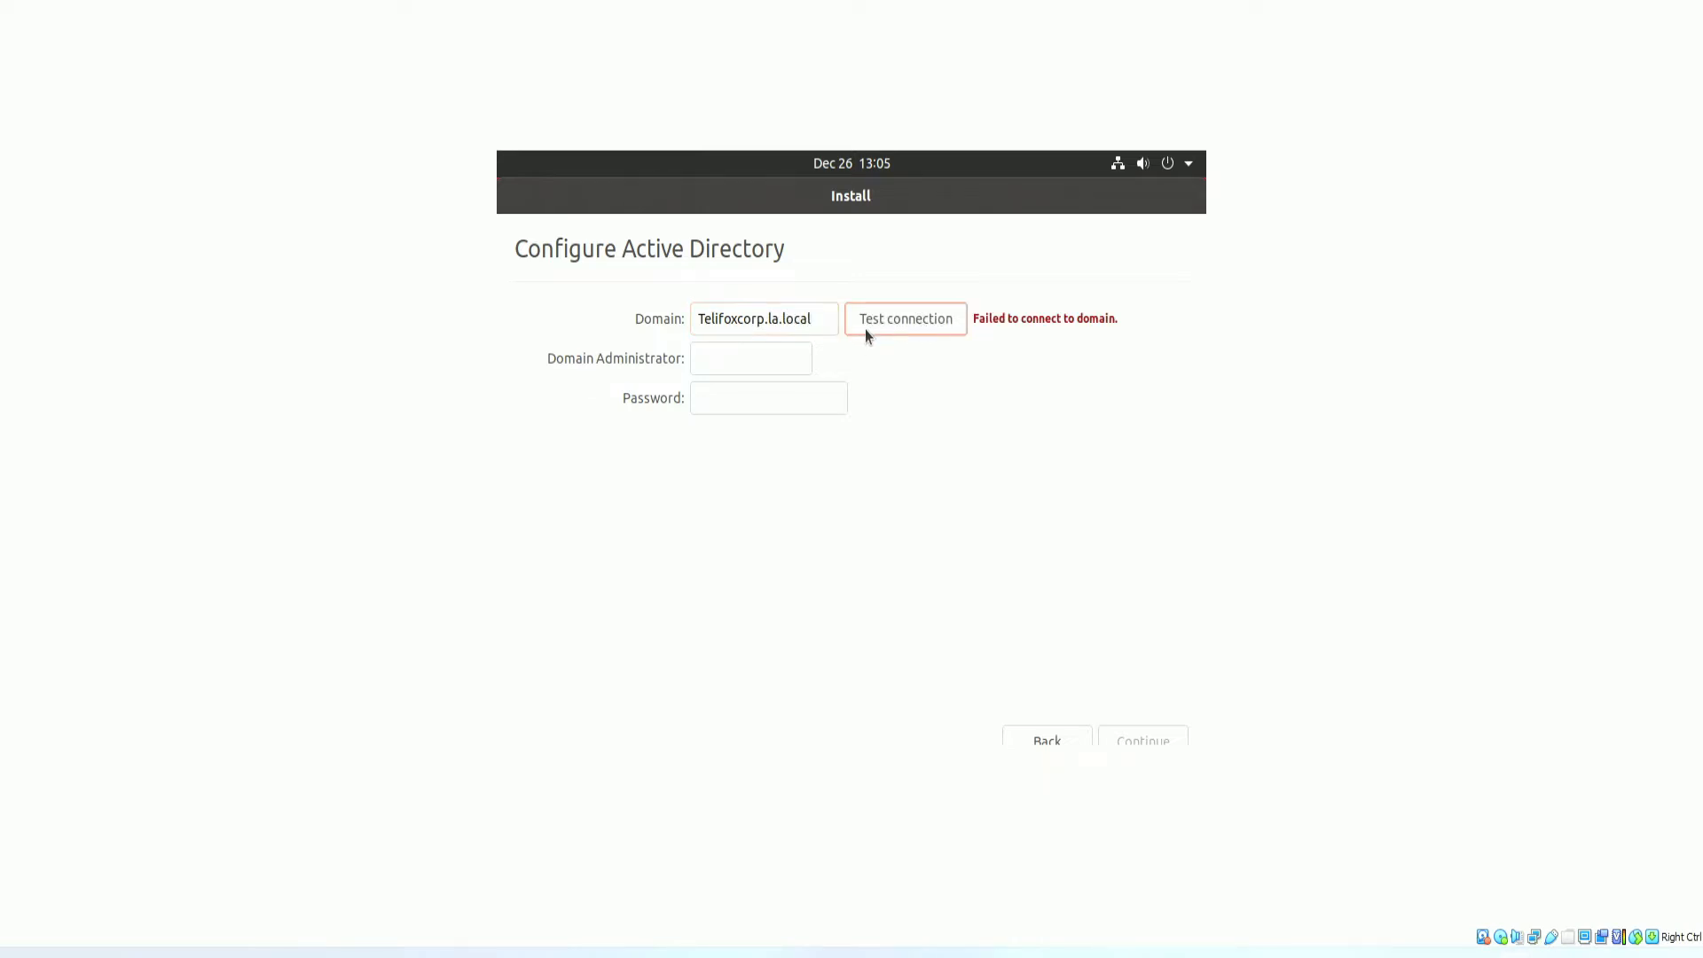
{"action": "left_click", "coordinate": [1116, 167]}
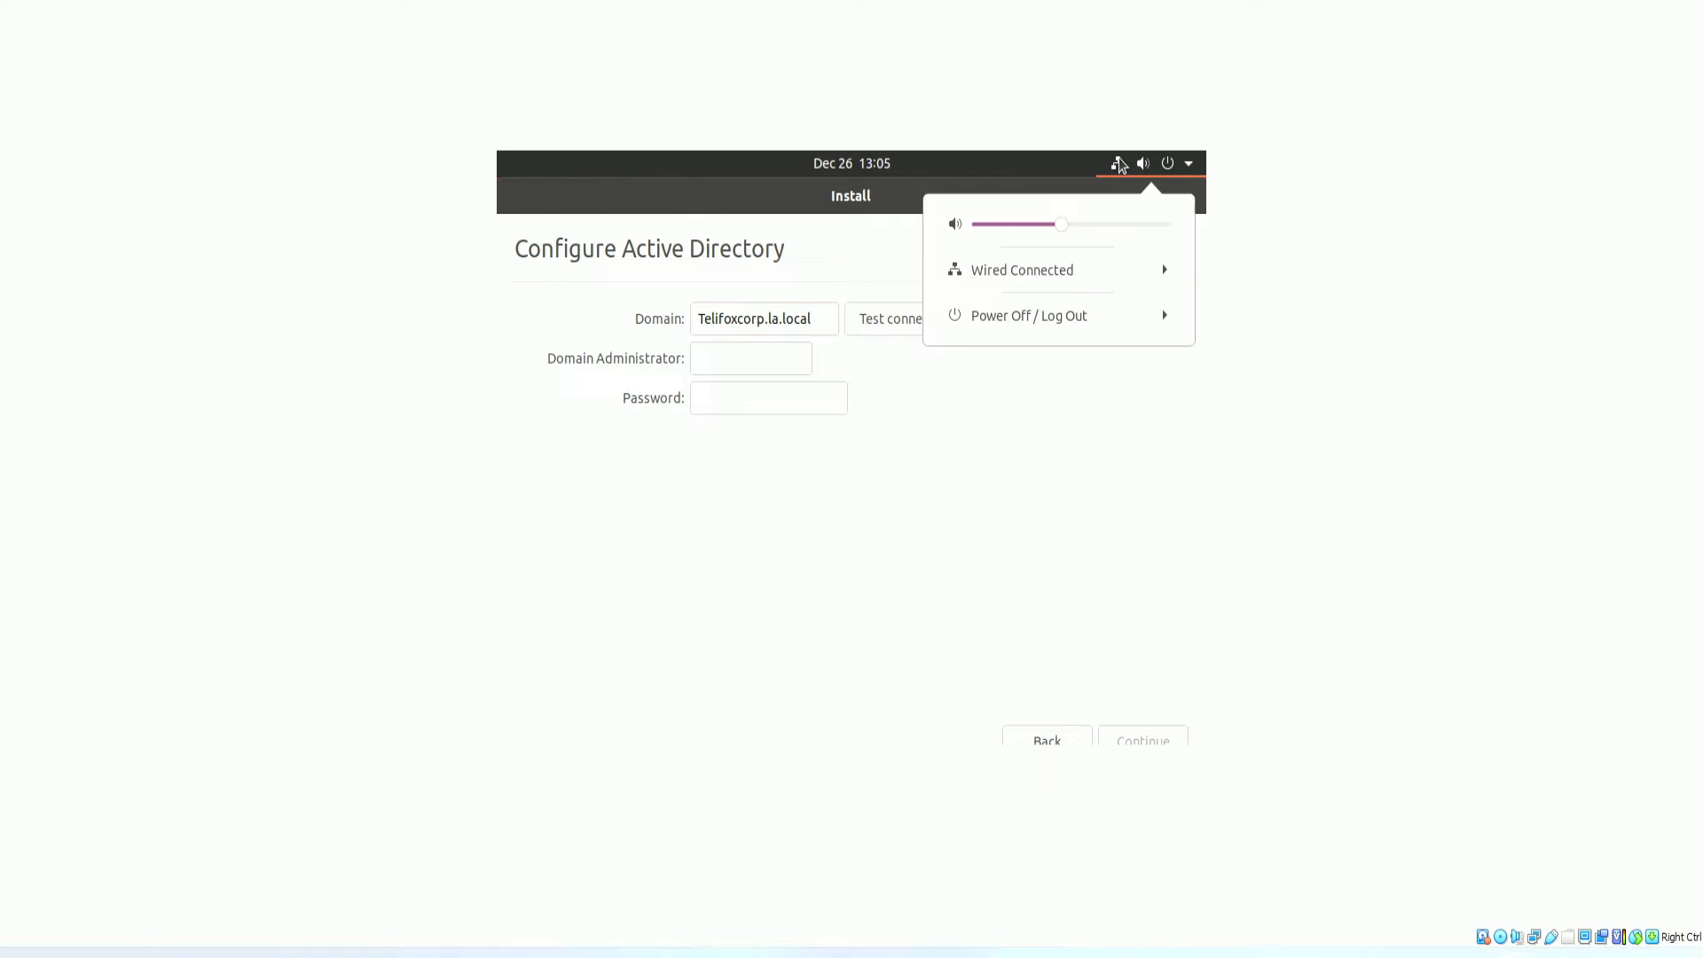
{"action": "left_click", "coordinate": [1063, 276]}
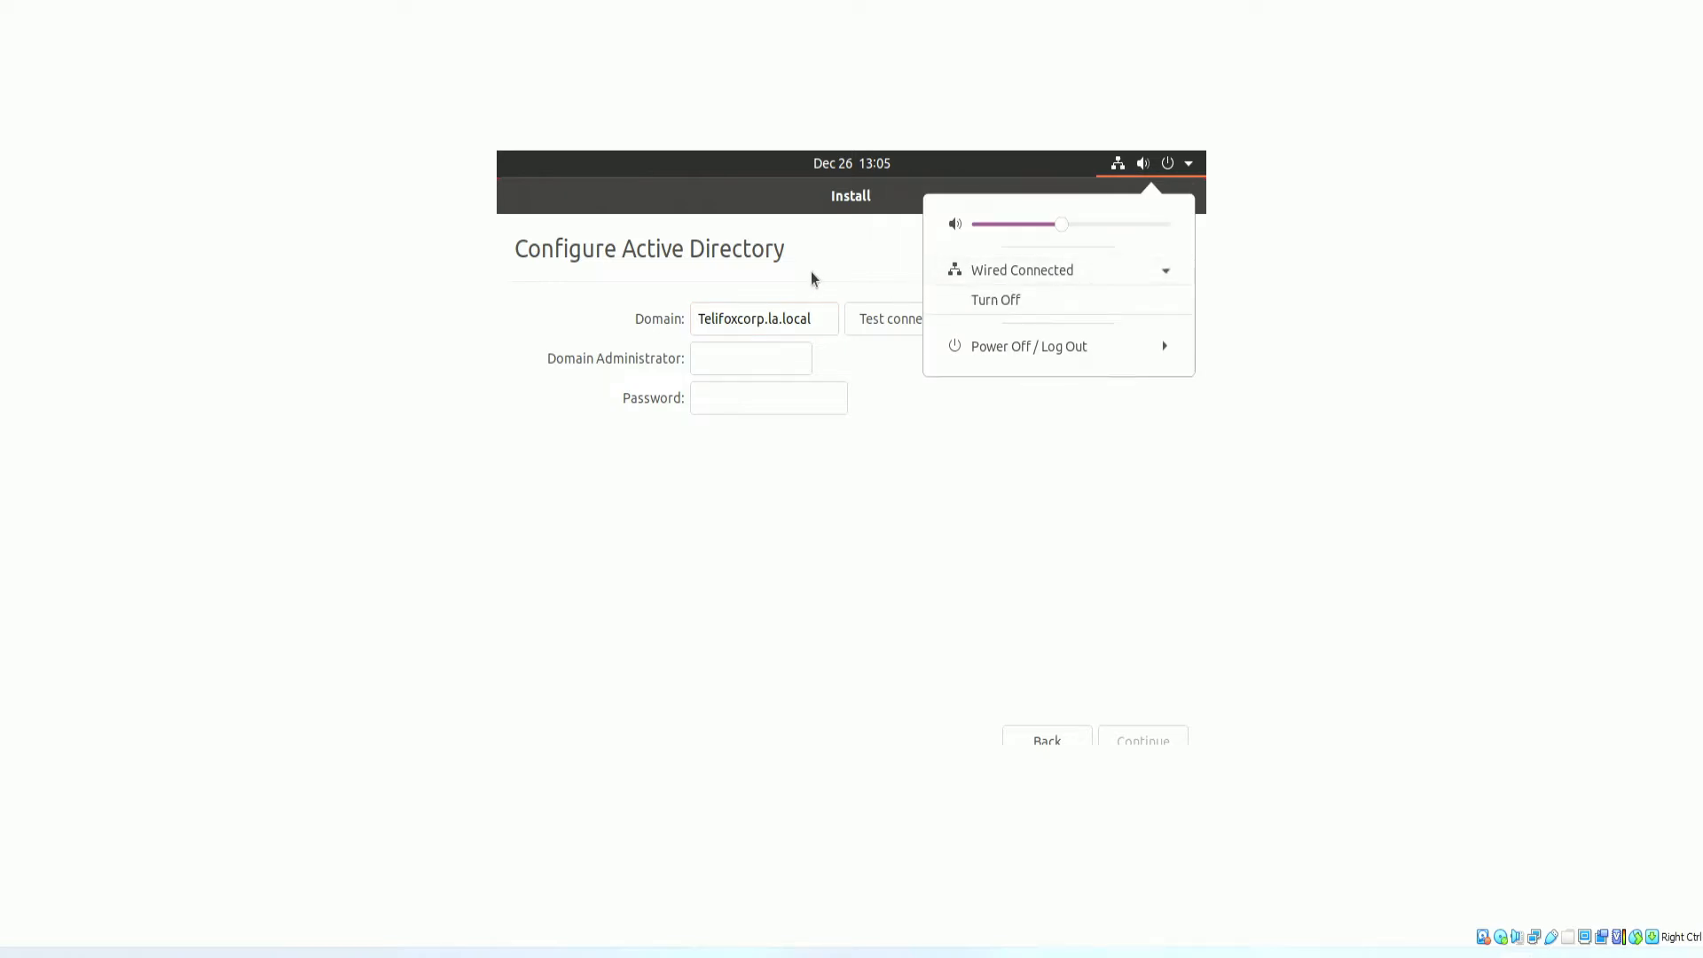
{"action": "left_click", "coordinate": [747, 341]}
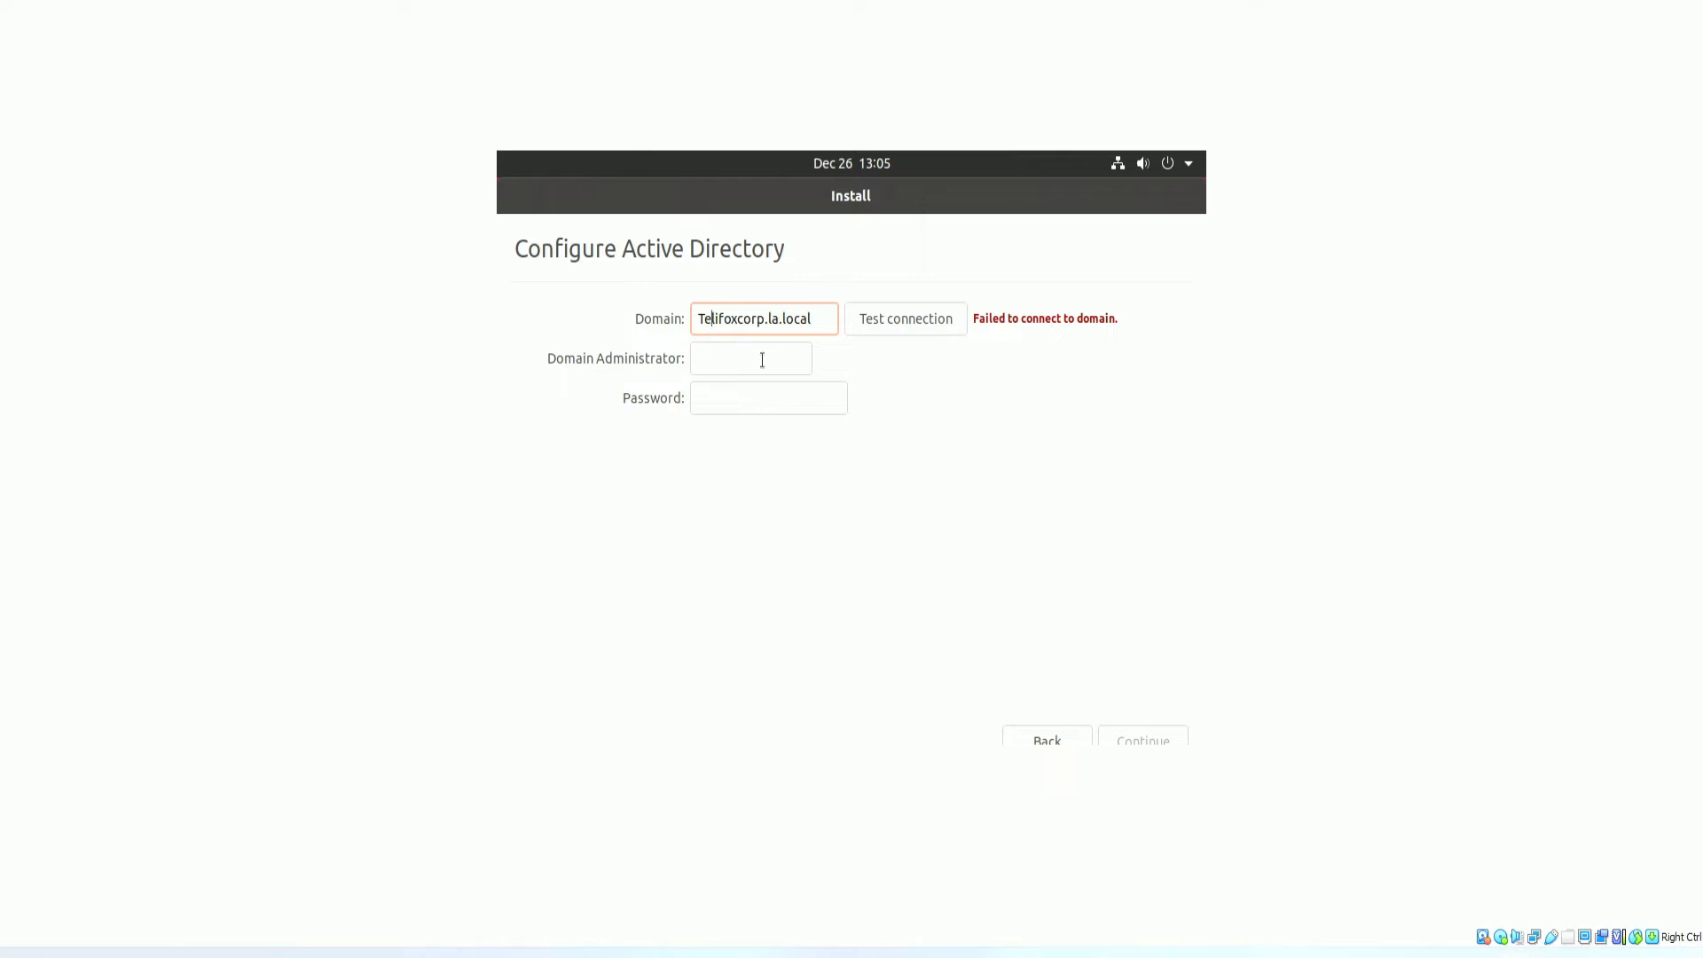
{"action": "left_click_drag", "start_coordinate": [826, 320], "coordinate": [699, 318]}
{"action": "left_click", "coordinate": [711, 324]}
{"action": "left_click", "coordinate": [776, 391]}
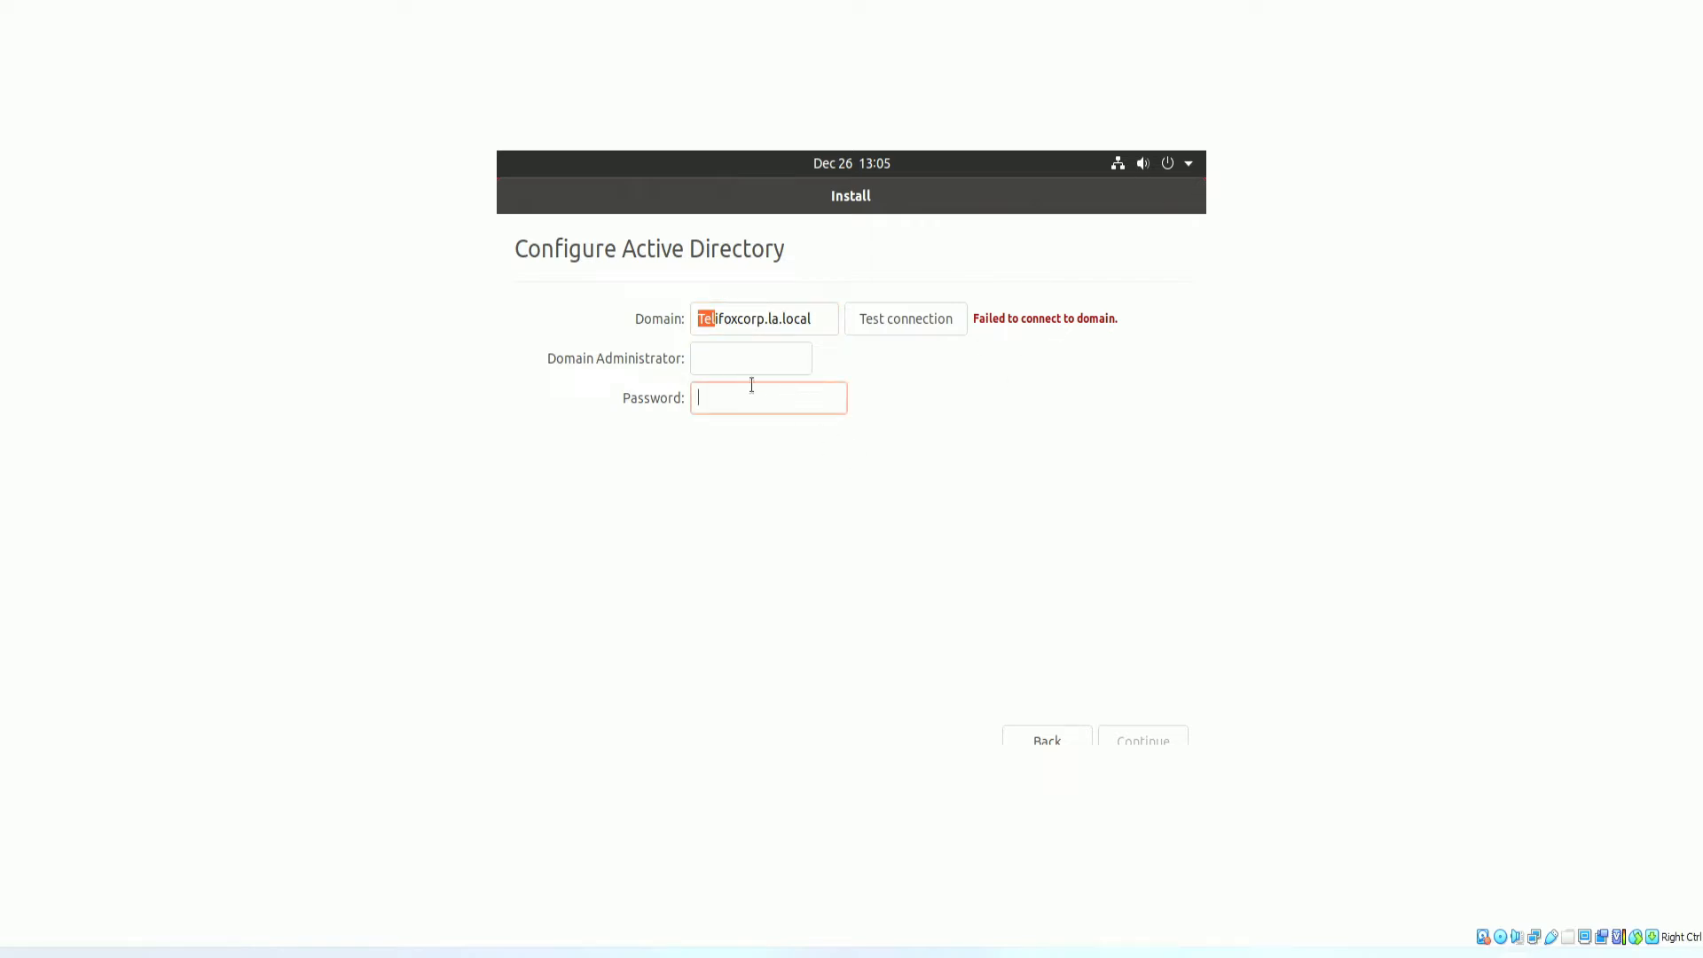
Go back, untick Use Active Directory, and continue with the installation.
{"action": "left_click", "coordinate": [1036, 738]}
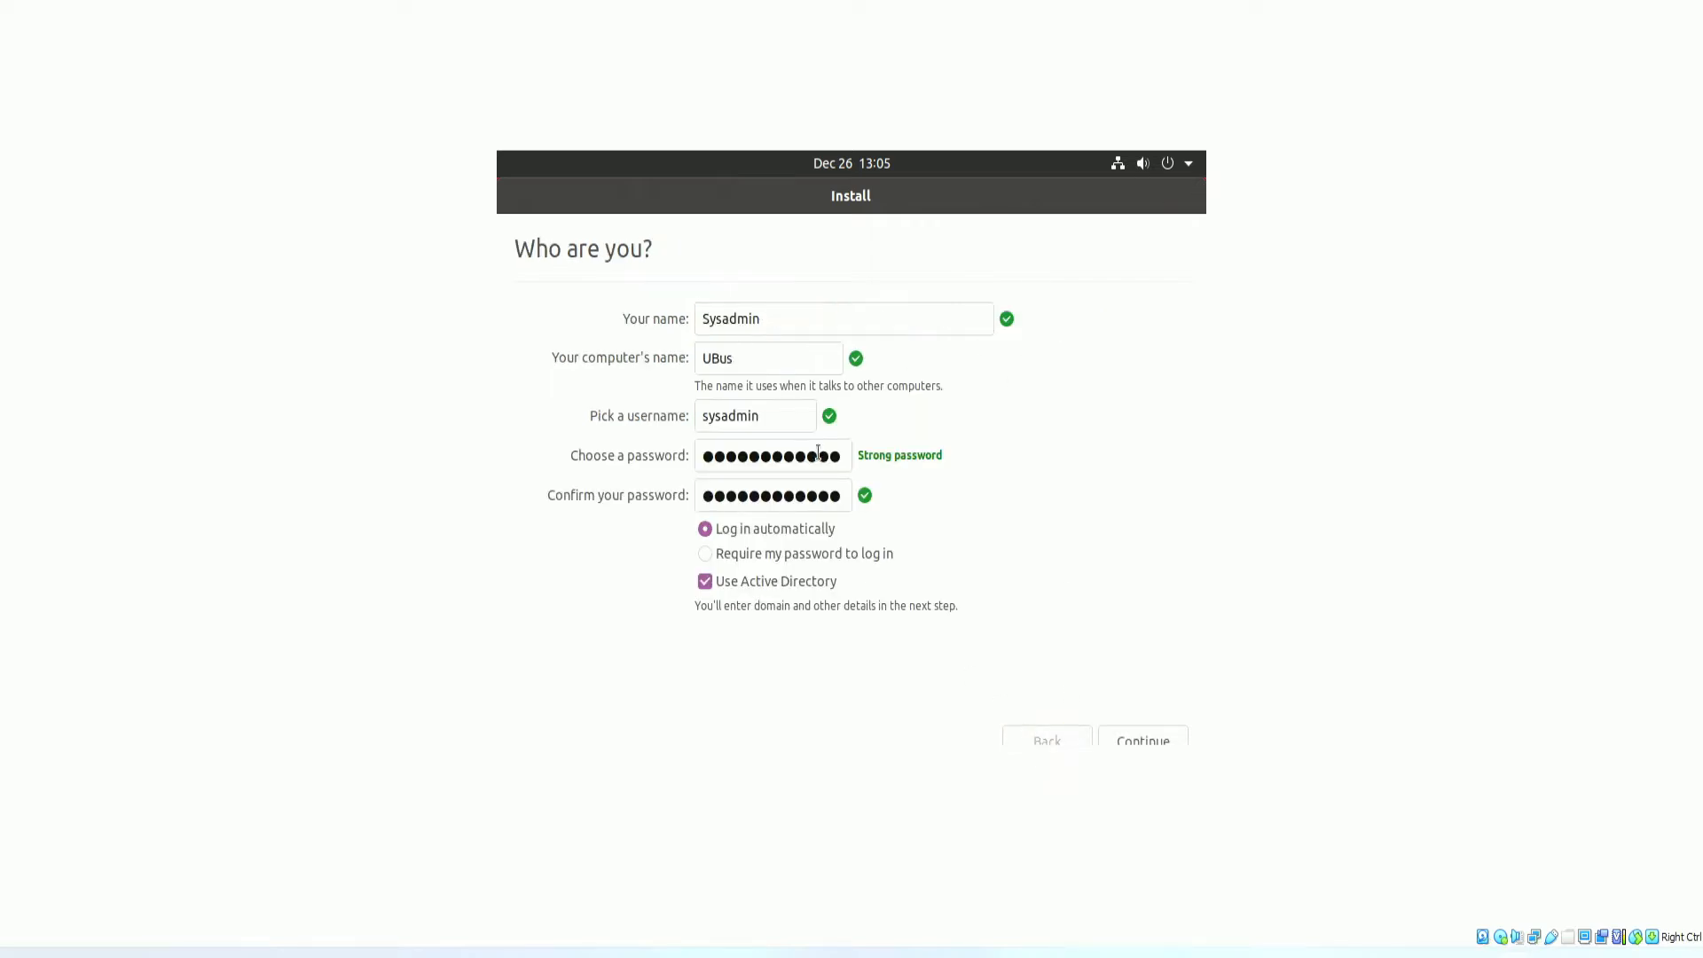
{"action": "left_click", "coordinate": [705, 582]}
{"action": "left_click", "coordinate": [1144, 738]}
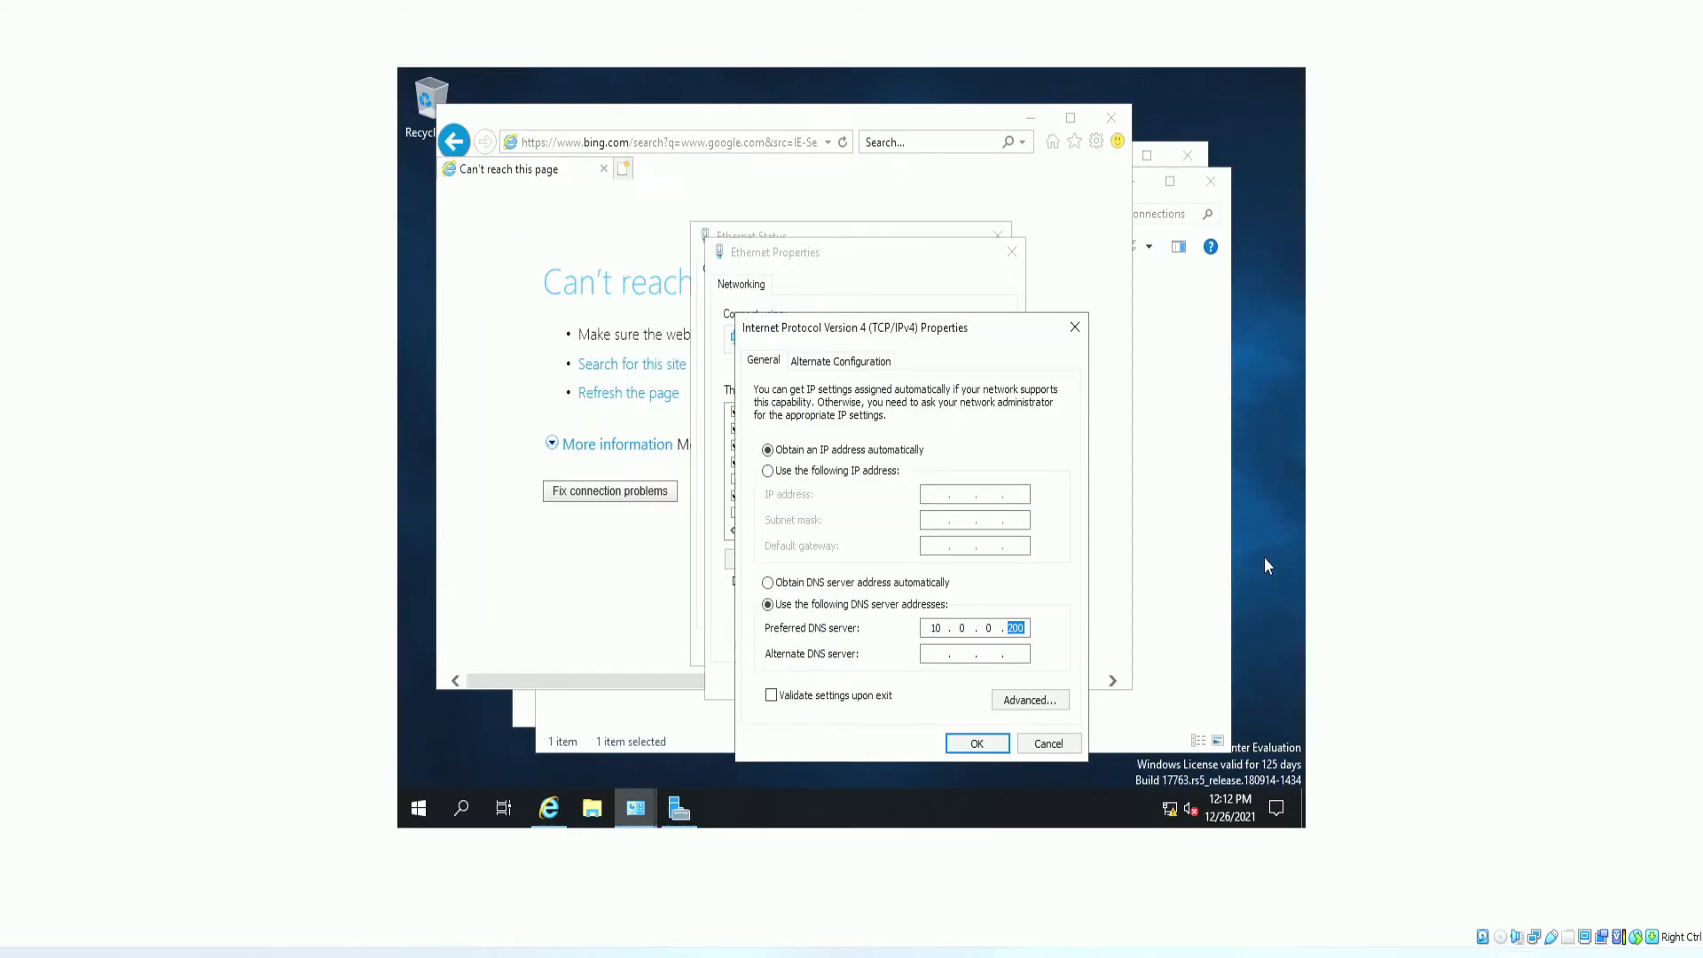
Close the IPv4 and Ethernet property dialogs without saving, returning to Network Connections.
{"action": "left_click", "coordinate": [1047, 743]}
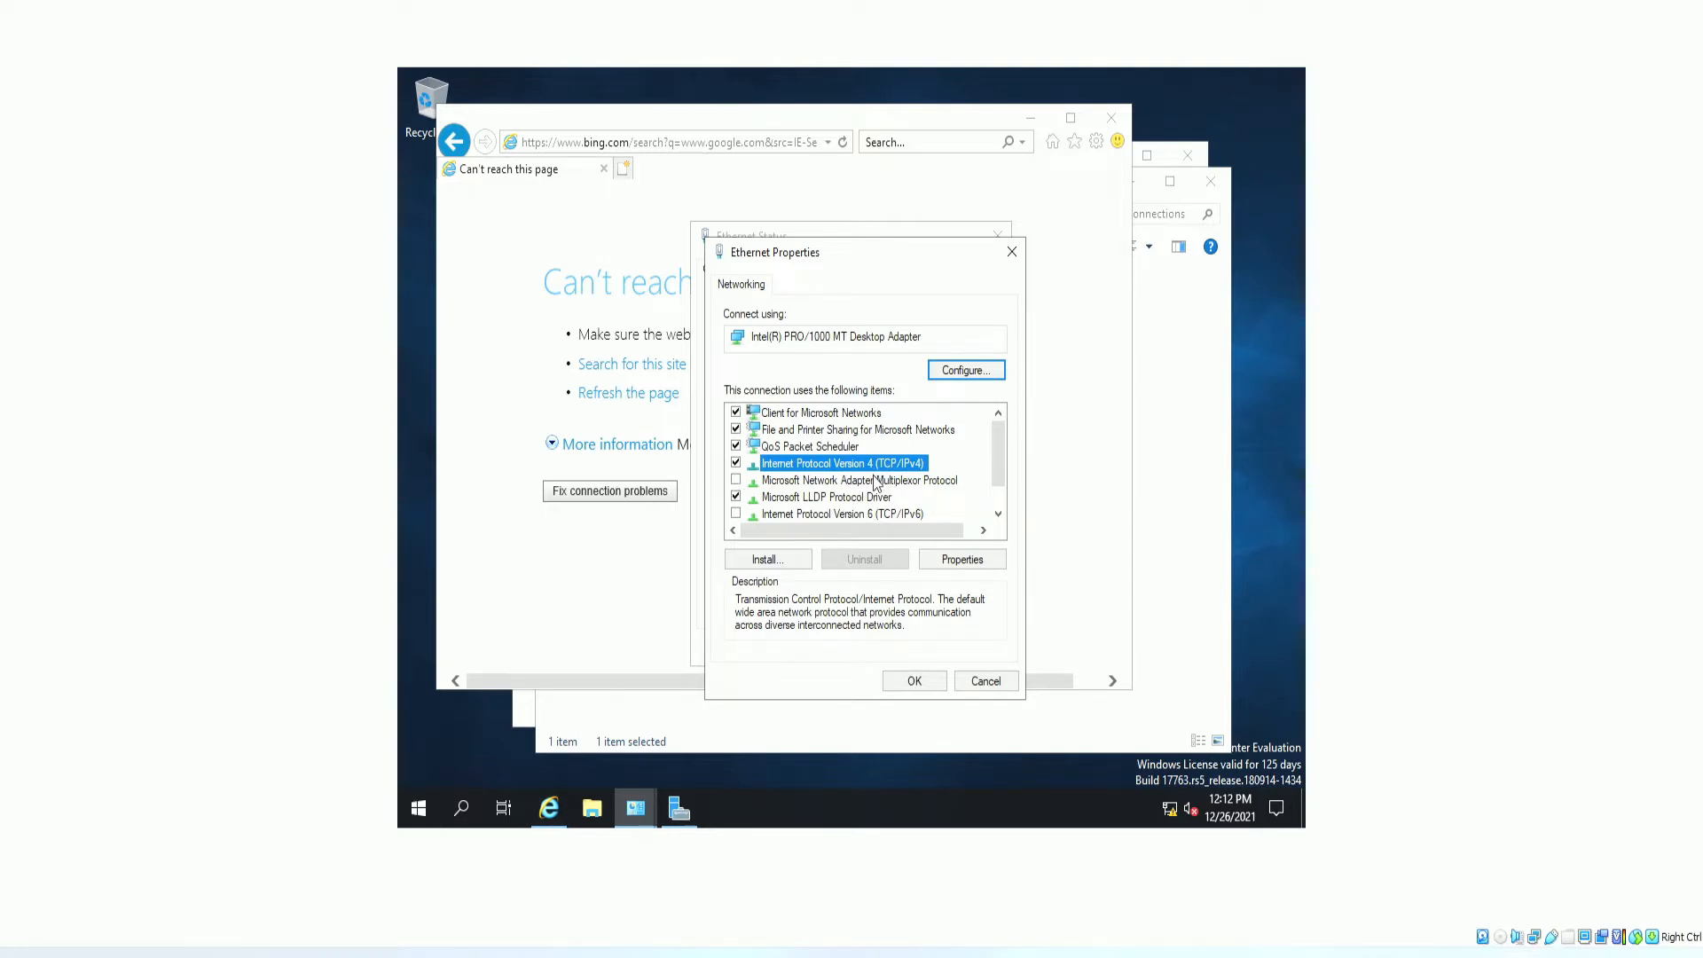
{"action": "left_click", "coordinate": [1011, 252]}
{"action": "mouse_move", "coordinate": [636, 803]}
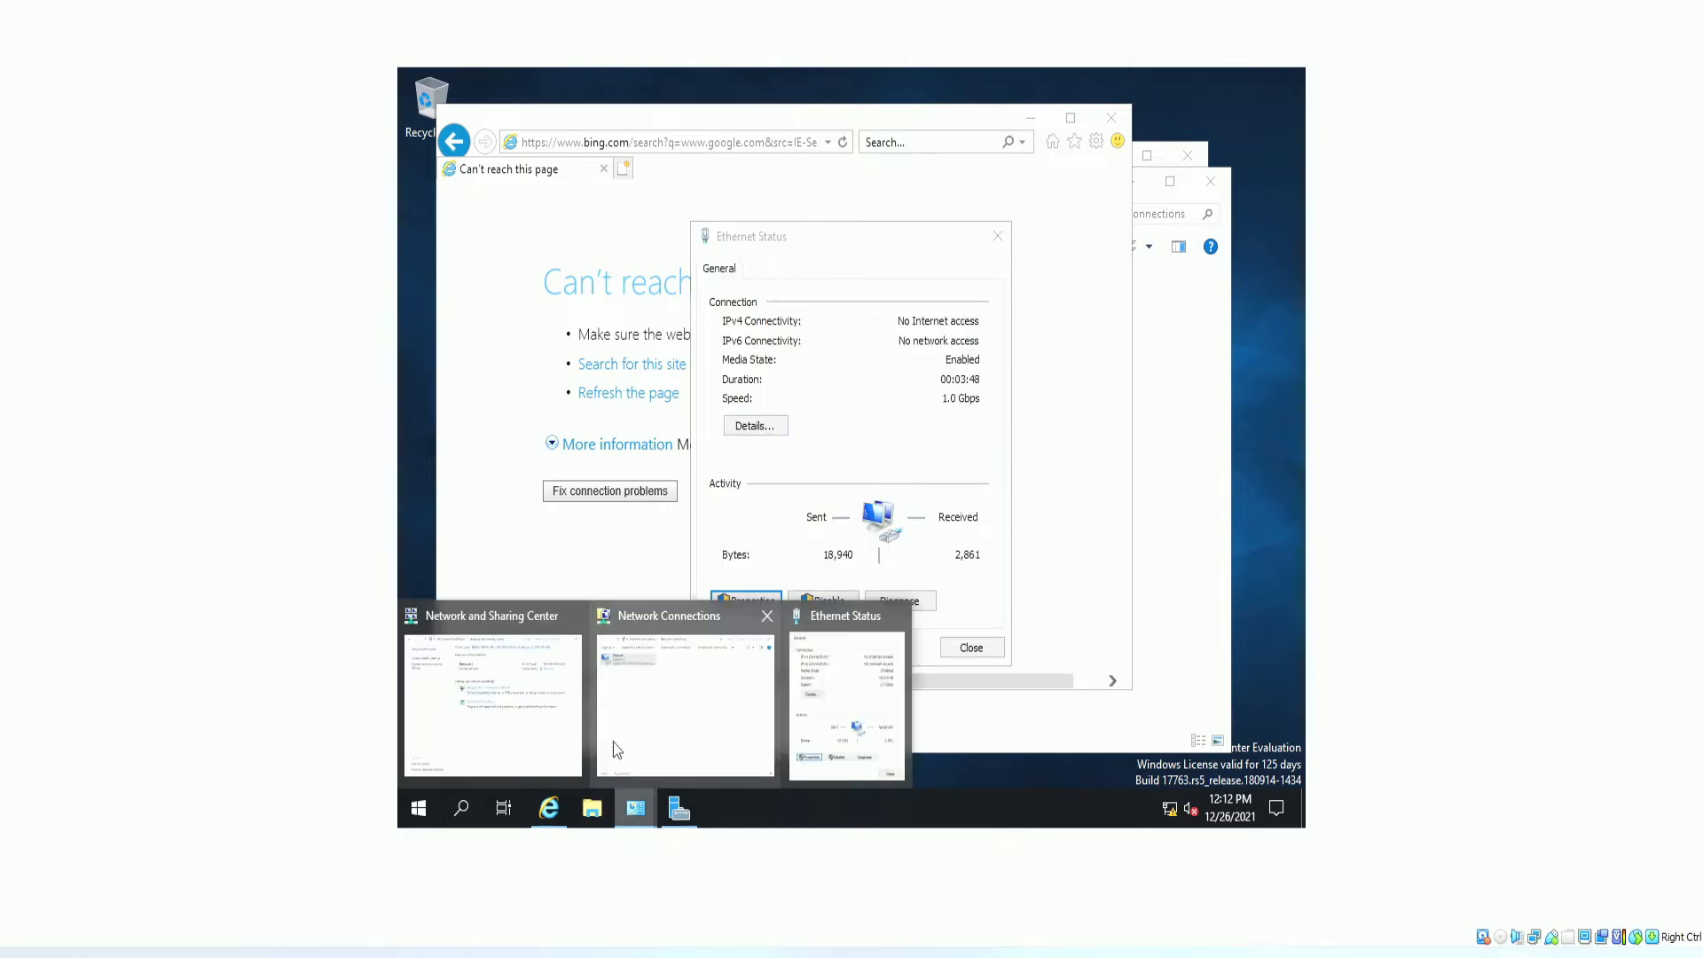
{"action": "left_click", "coordinate": [657, 704]}
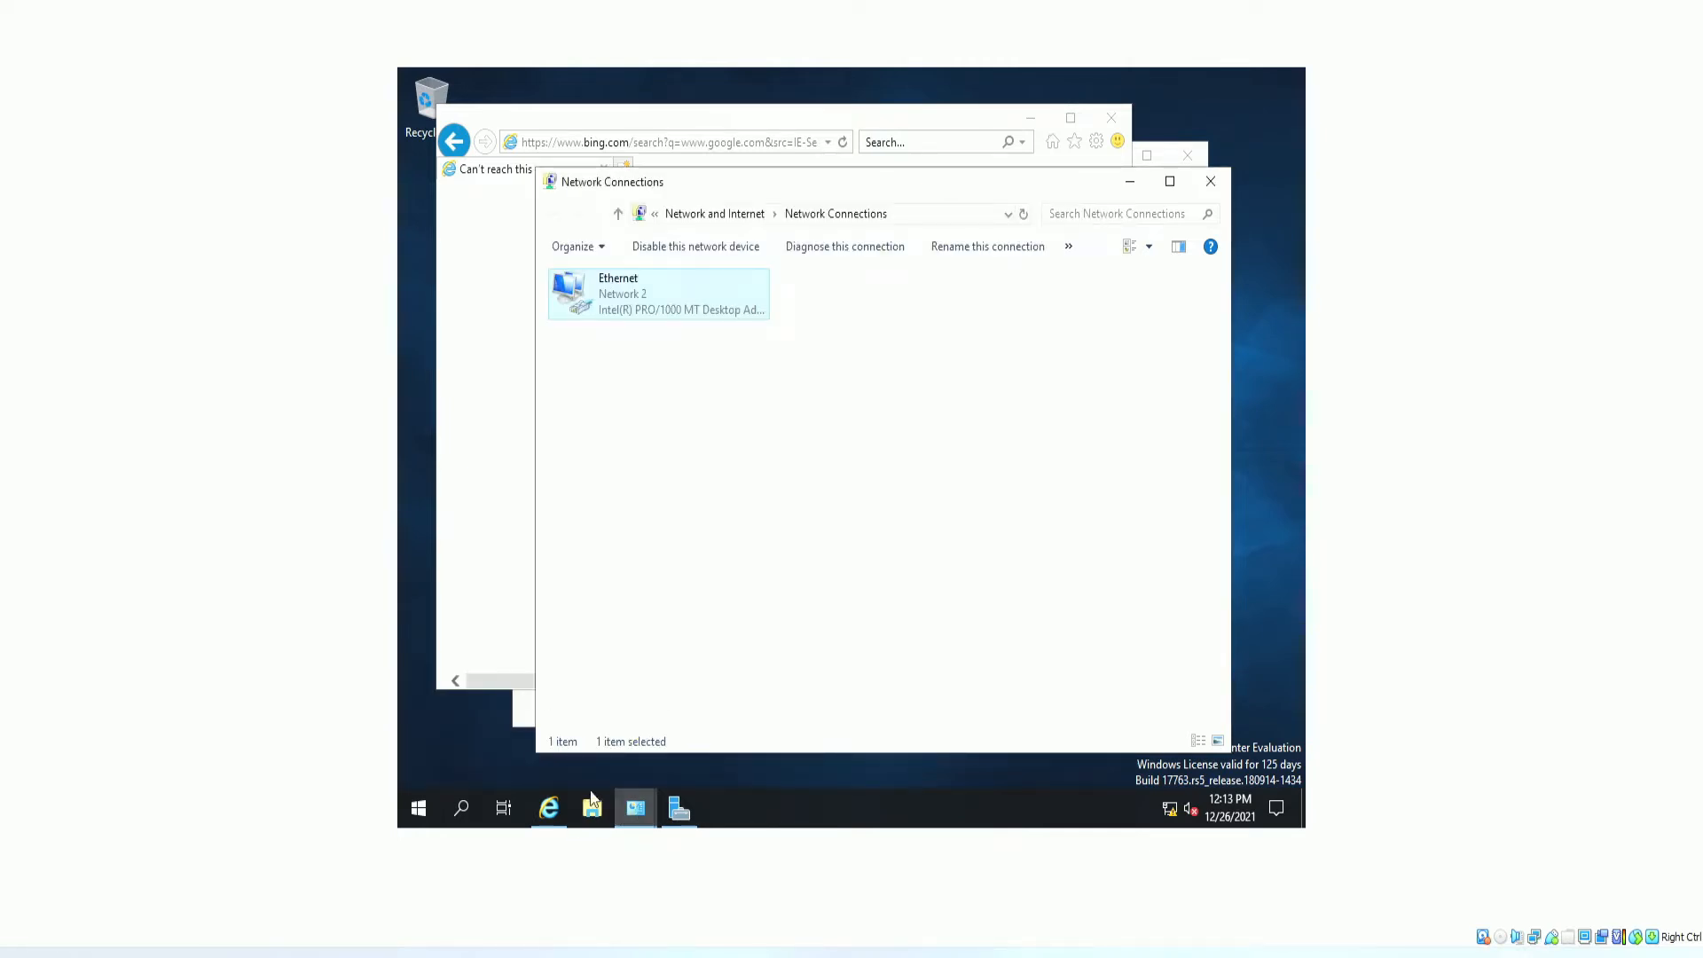
Go up to the Control Panel home and show all items as small icons.
{"action": "left_click", "coordinate": [703, 215]}
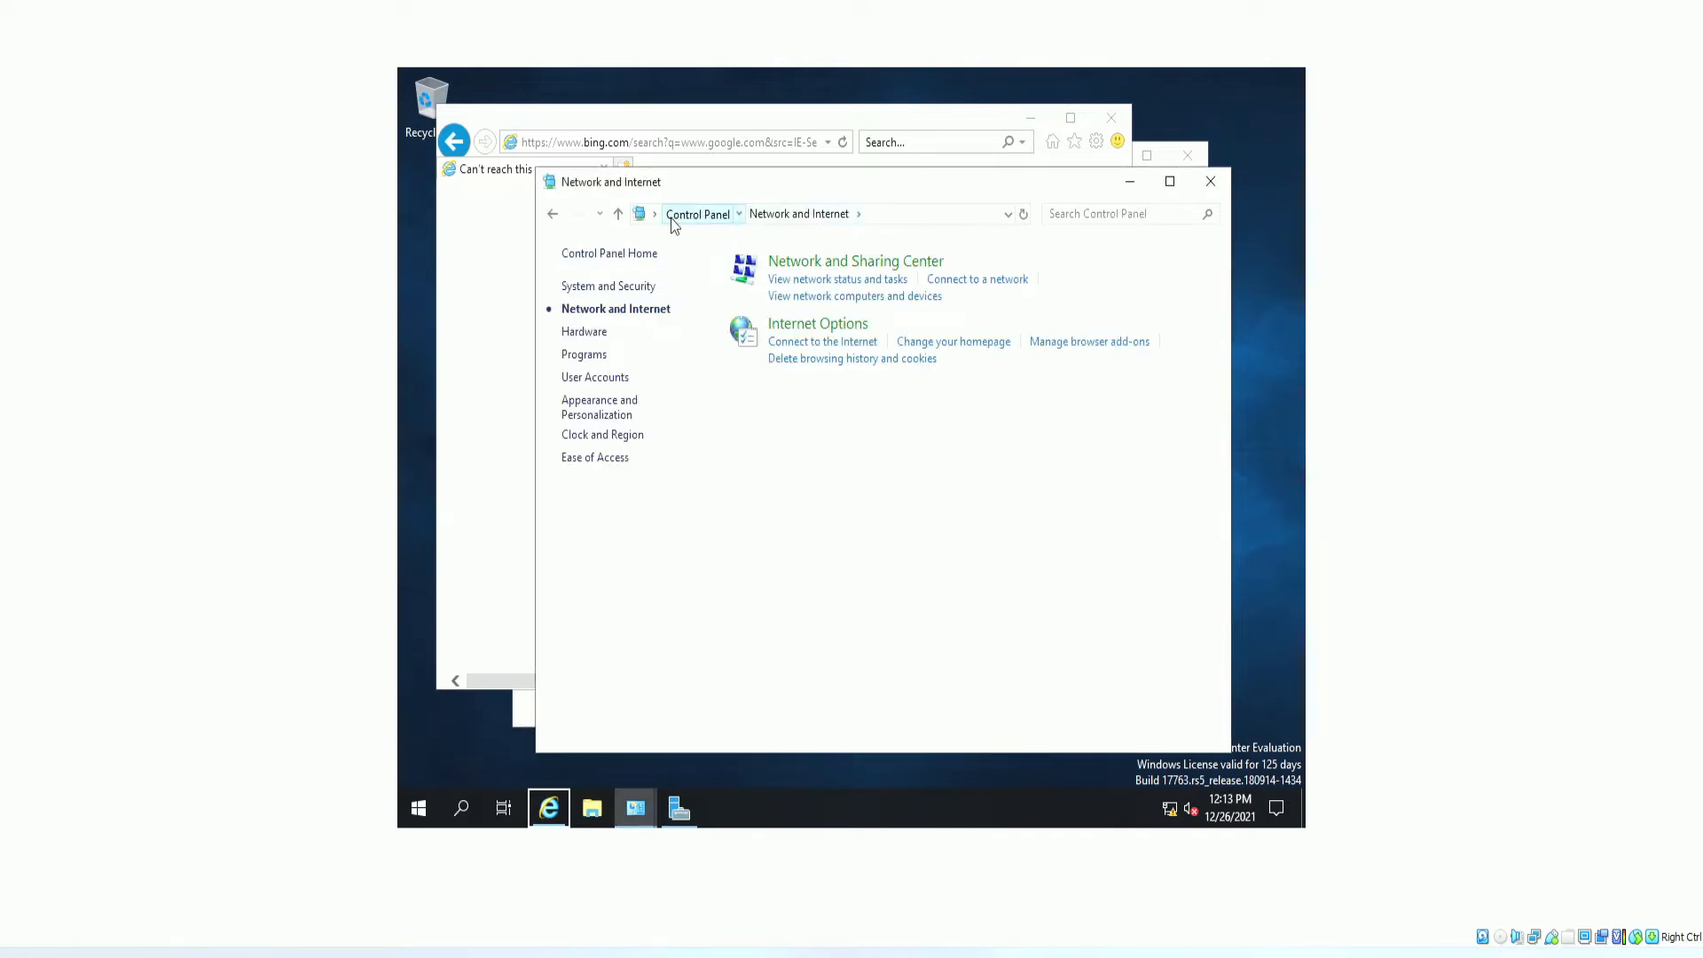
{"action": "left_click", "coordinate": [697, 214]}
{"action": "left_click", "coordinate": [1123, 264]}
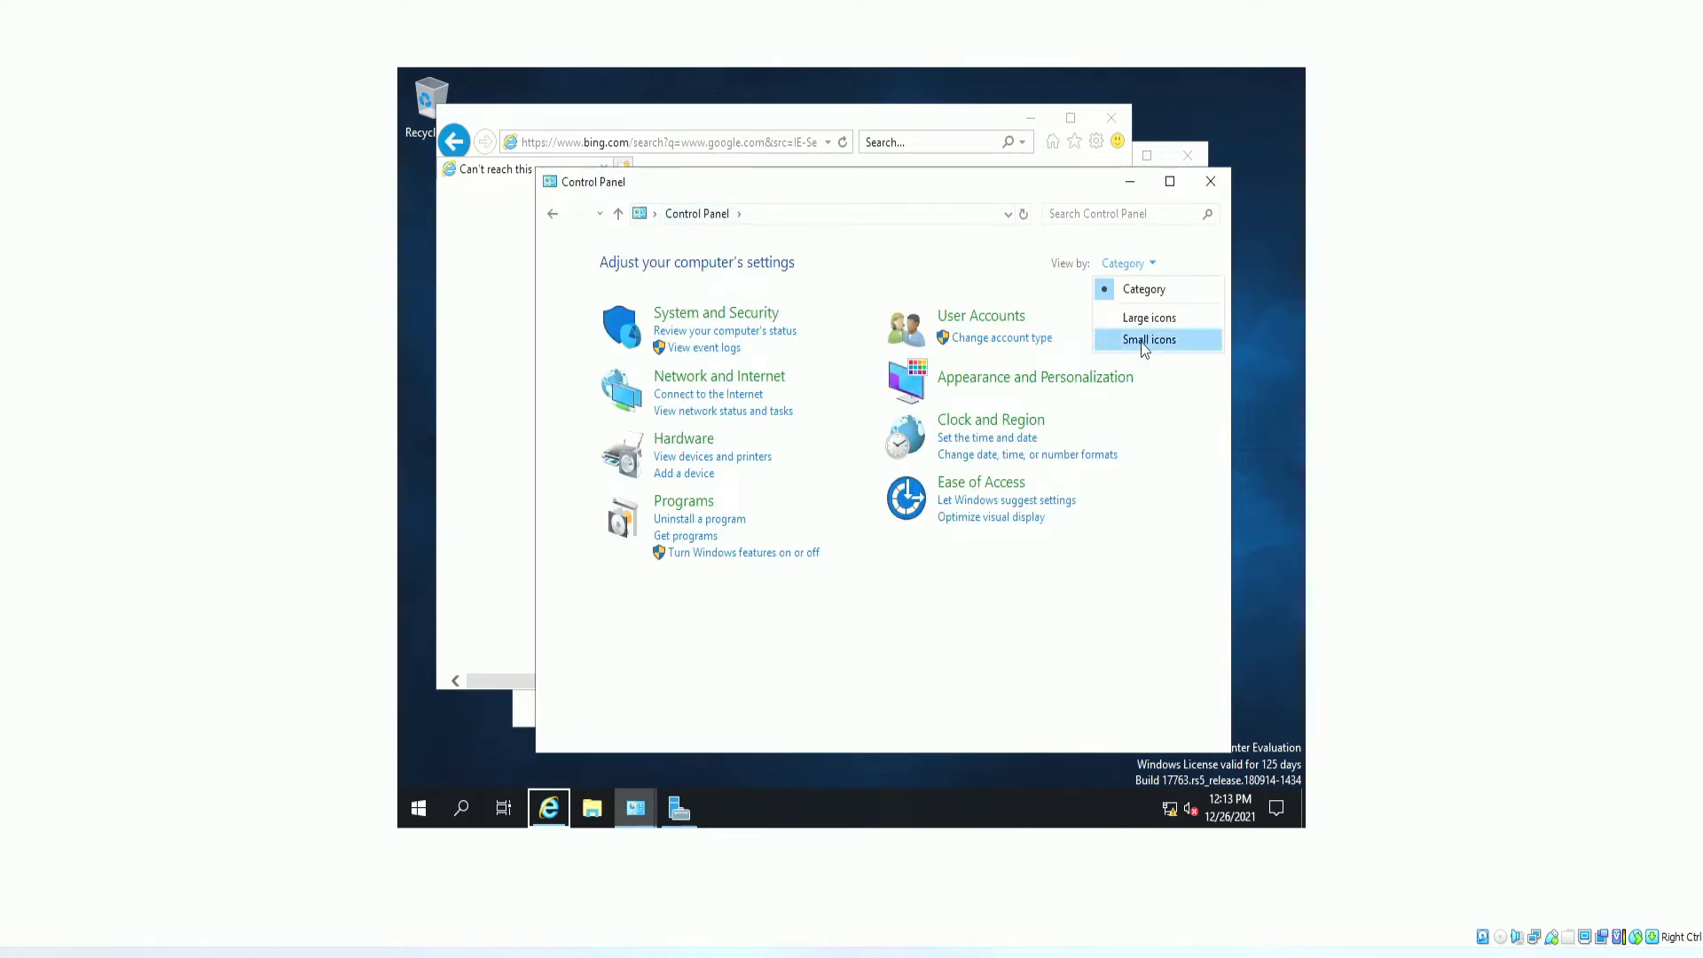
{"action": "left_click", "coordinate": [1141, 340]}
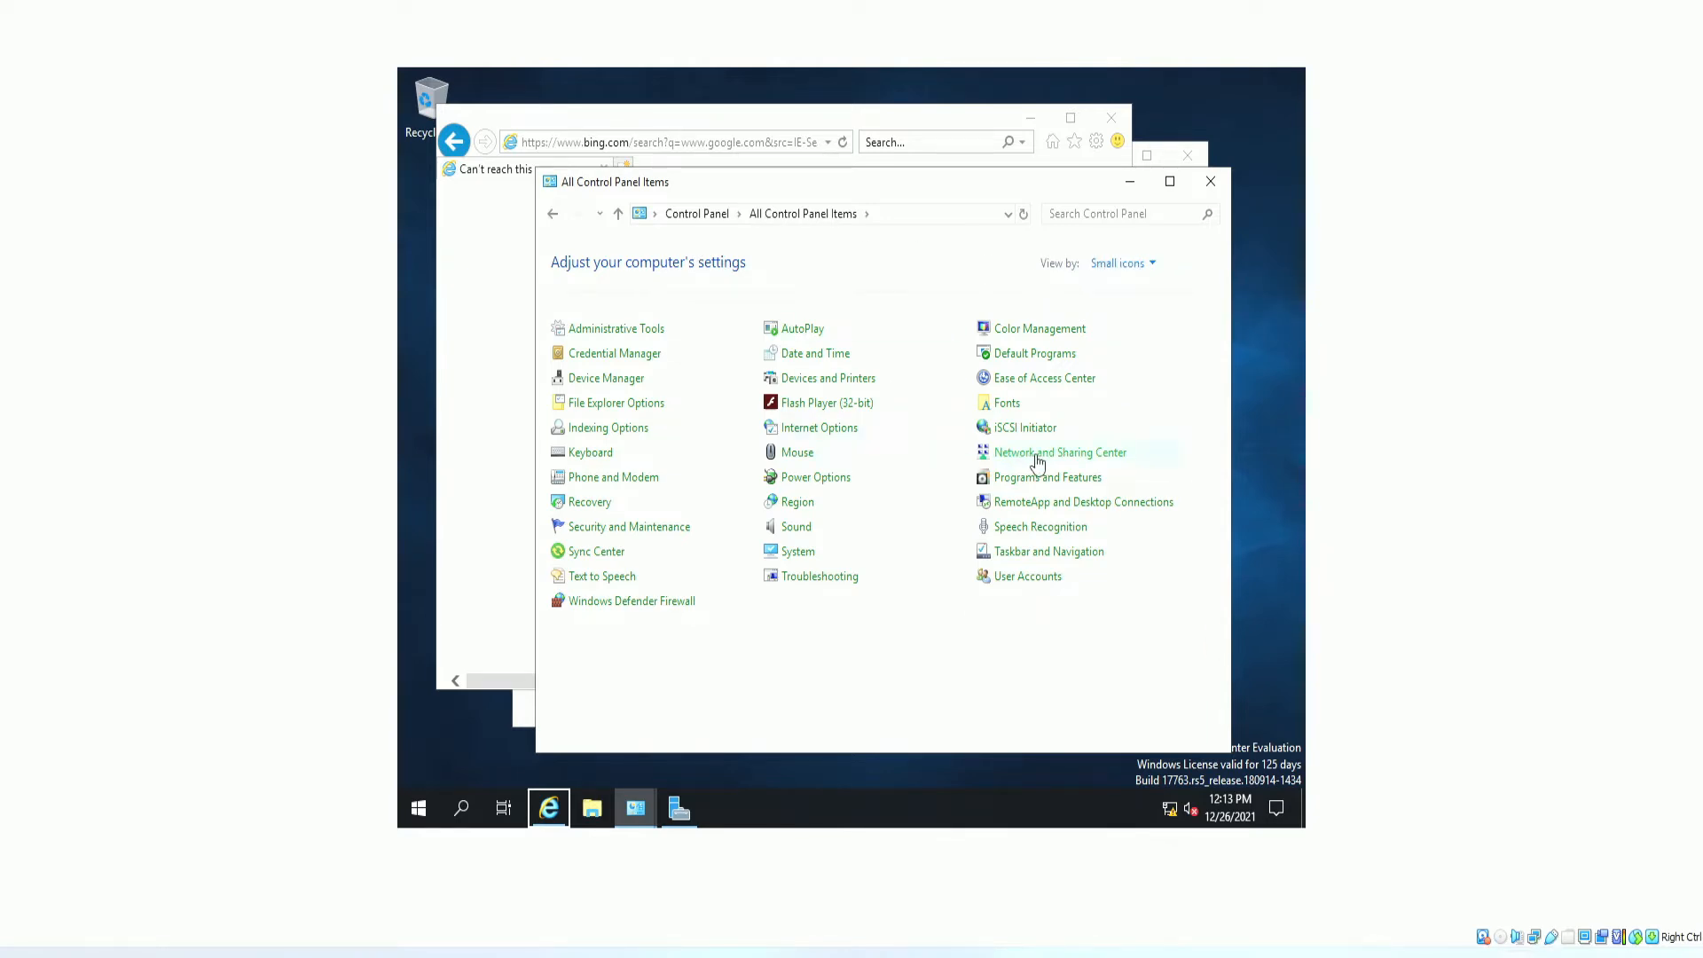
Open the Ethernet adapter's Properties through Network and Sharing Center.
{"action": "left_click", "coordinate": [1038, 456]}
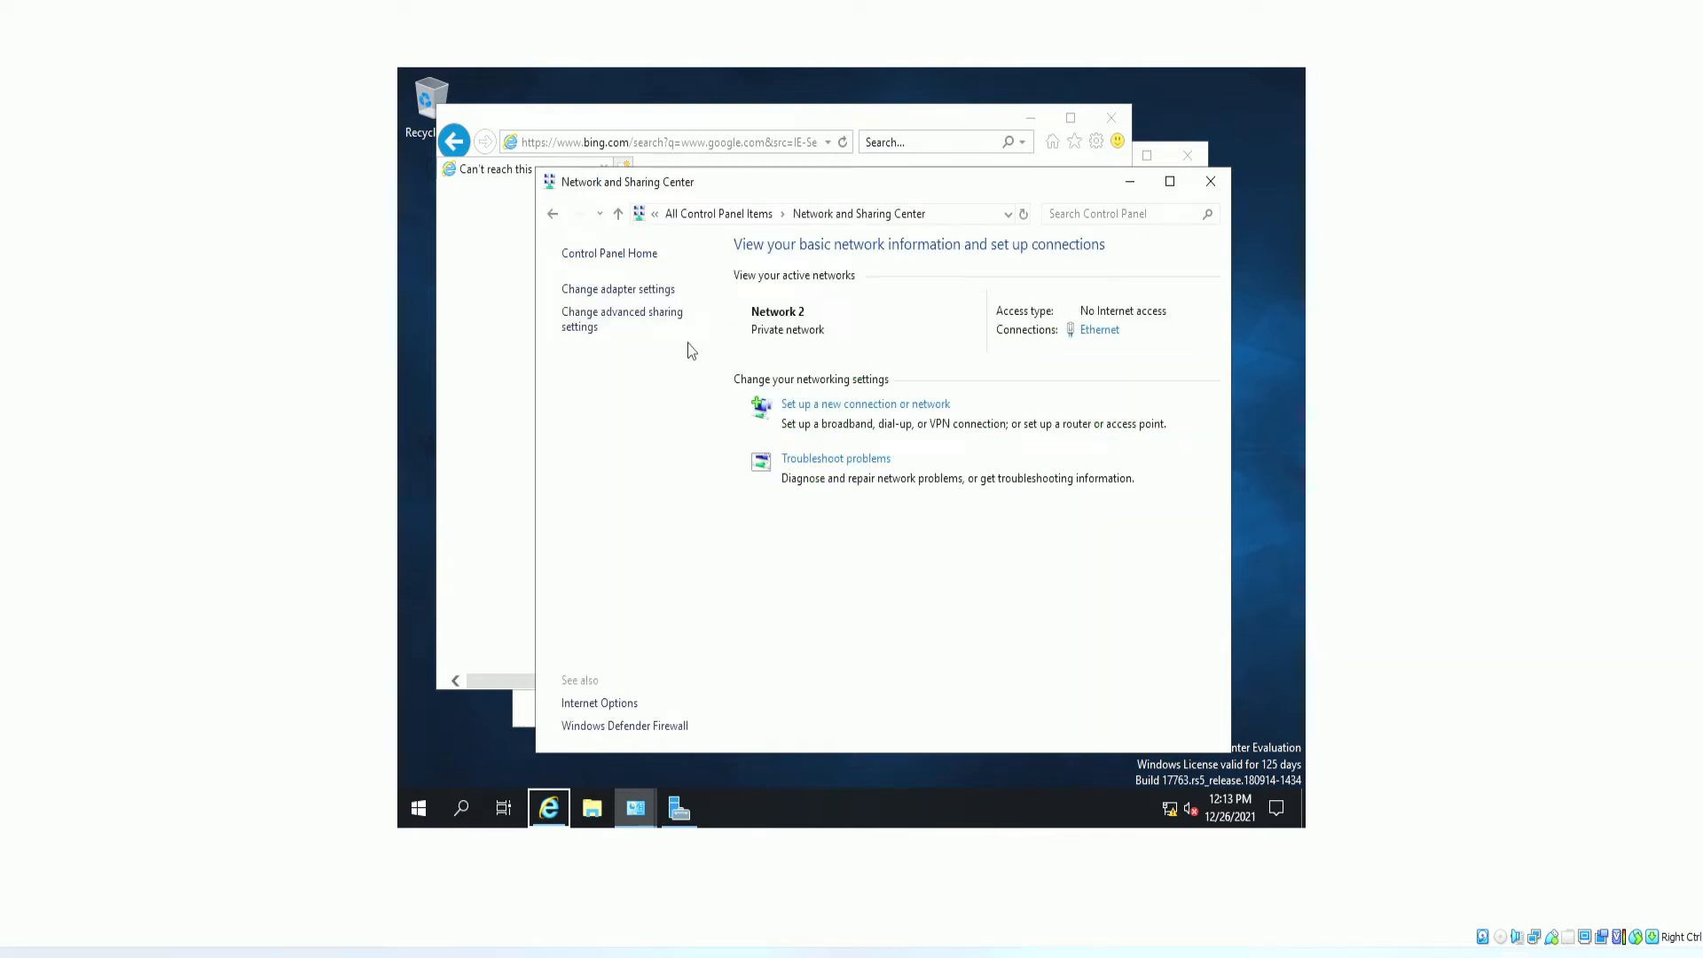
{"action": "left_click", "coordinate": [612, 298]}
{"action": "left_click", "coordinate": [624, 311]}
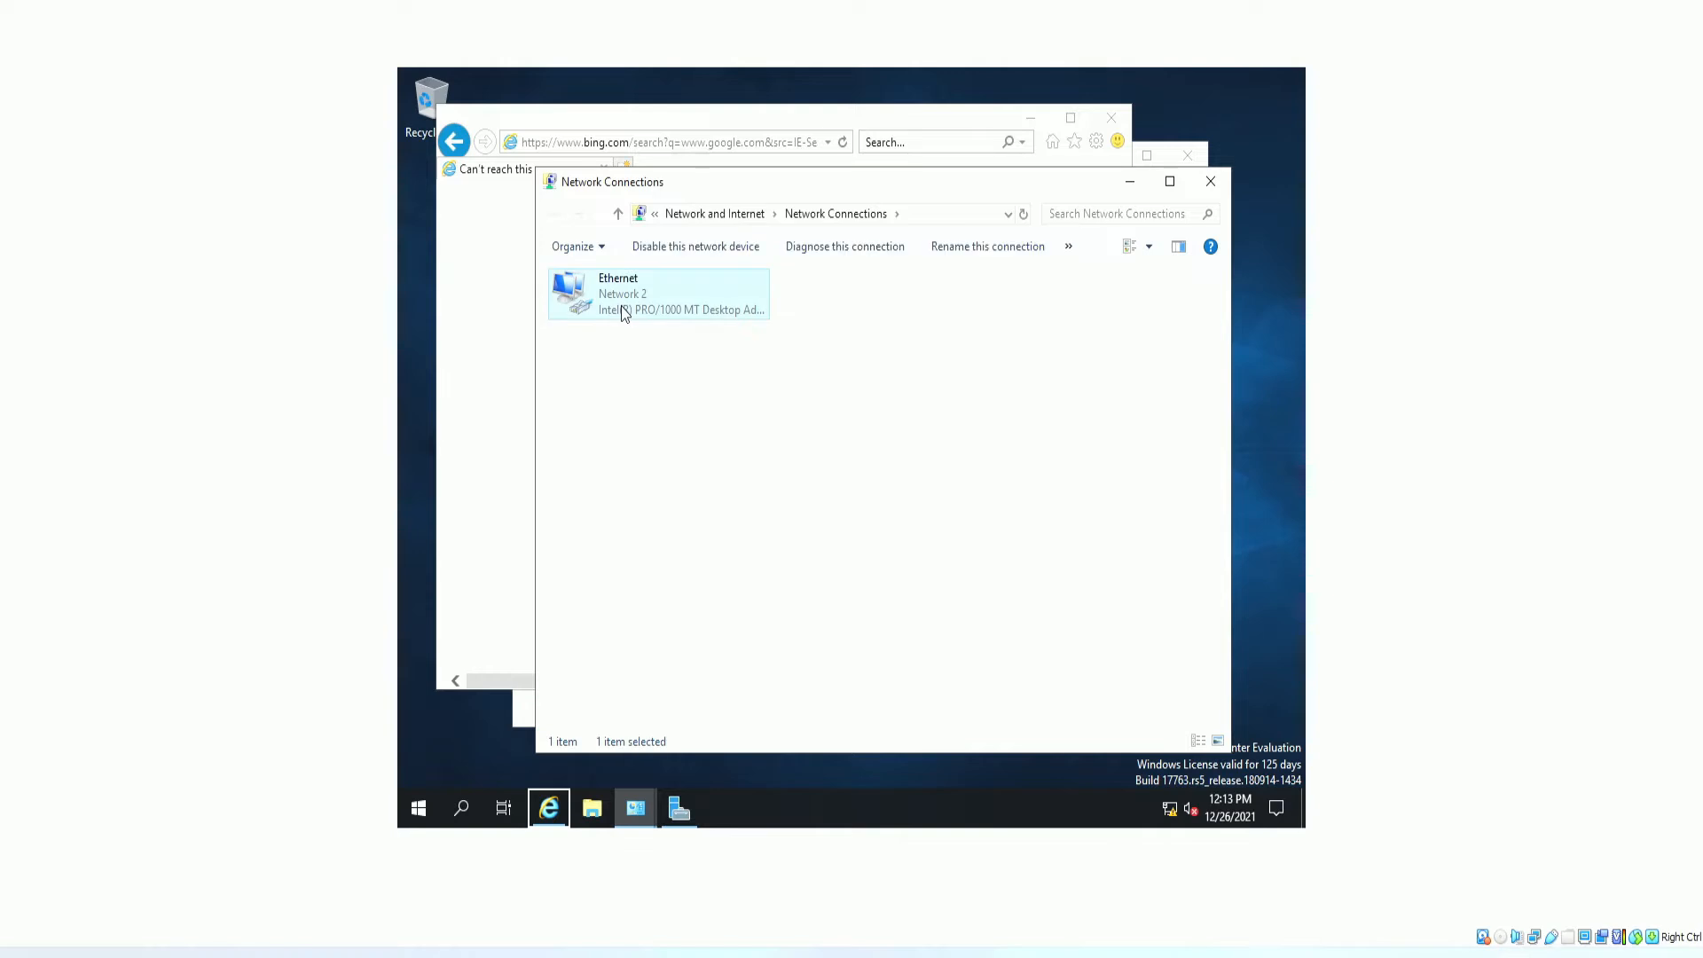
{"action": "double_click", "coordinate": [624, 310]}
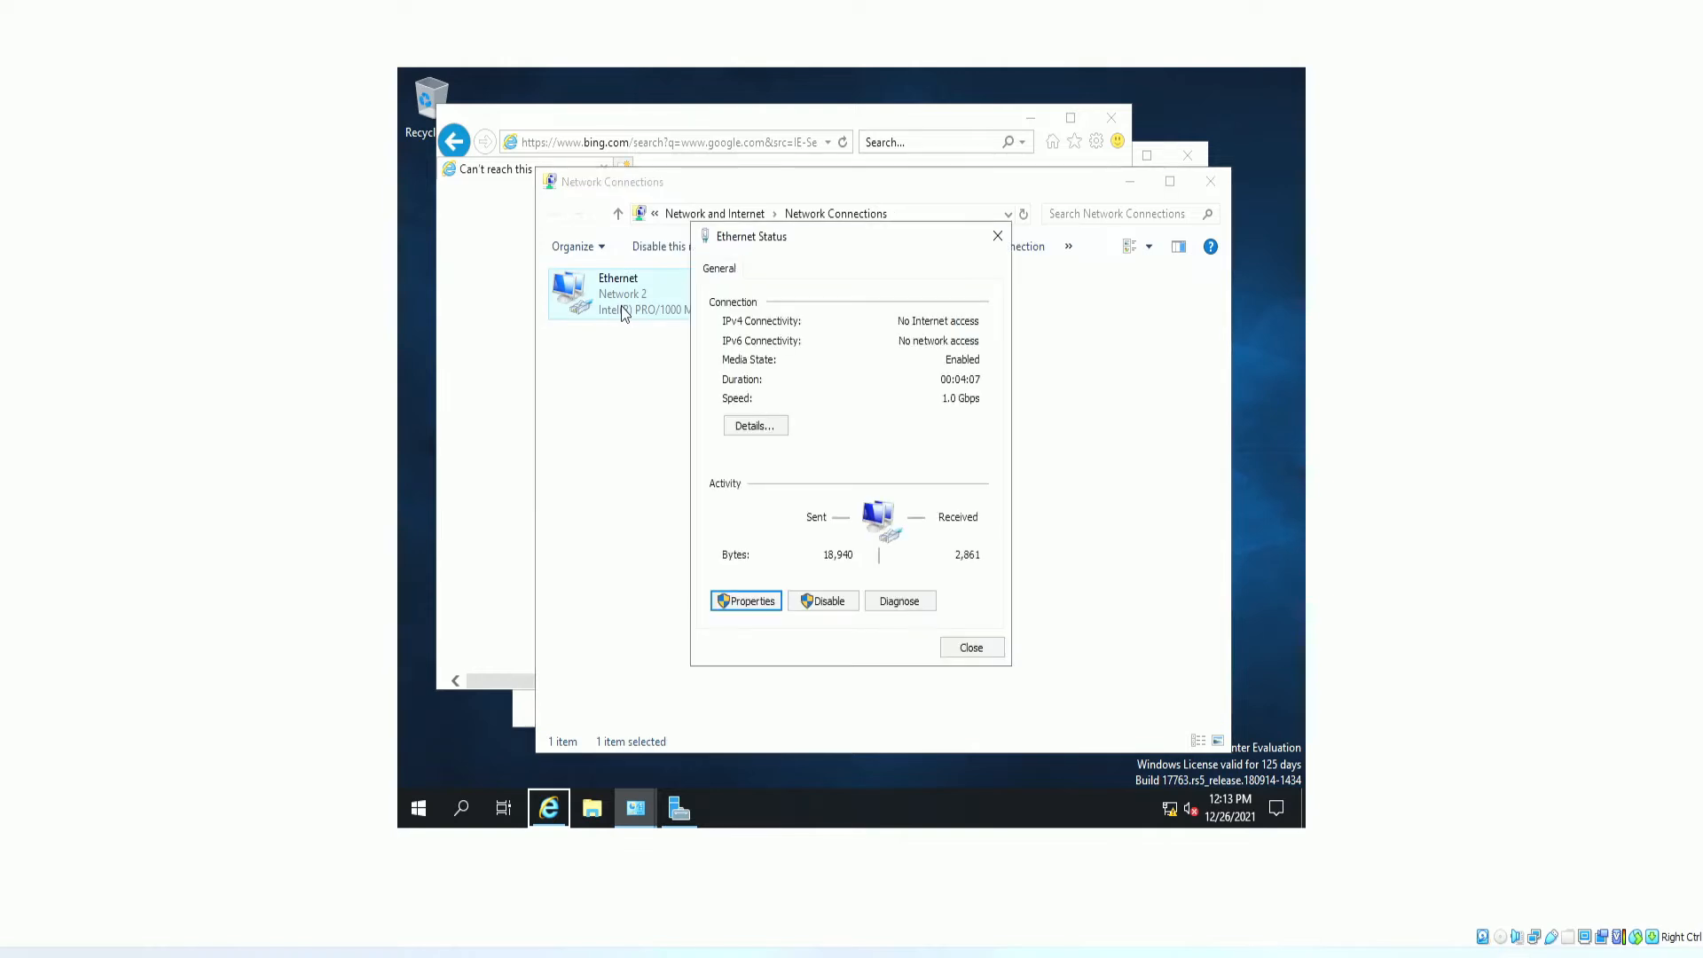
{"action": "left_click", "coordinate": [751, 610]}
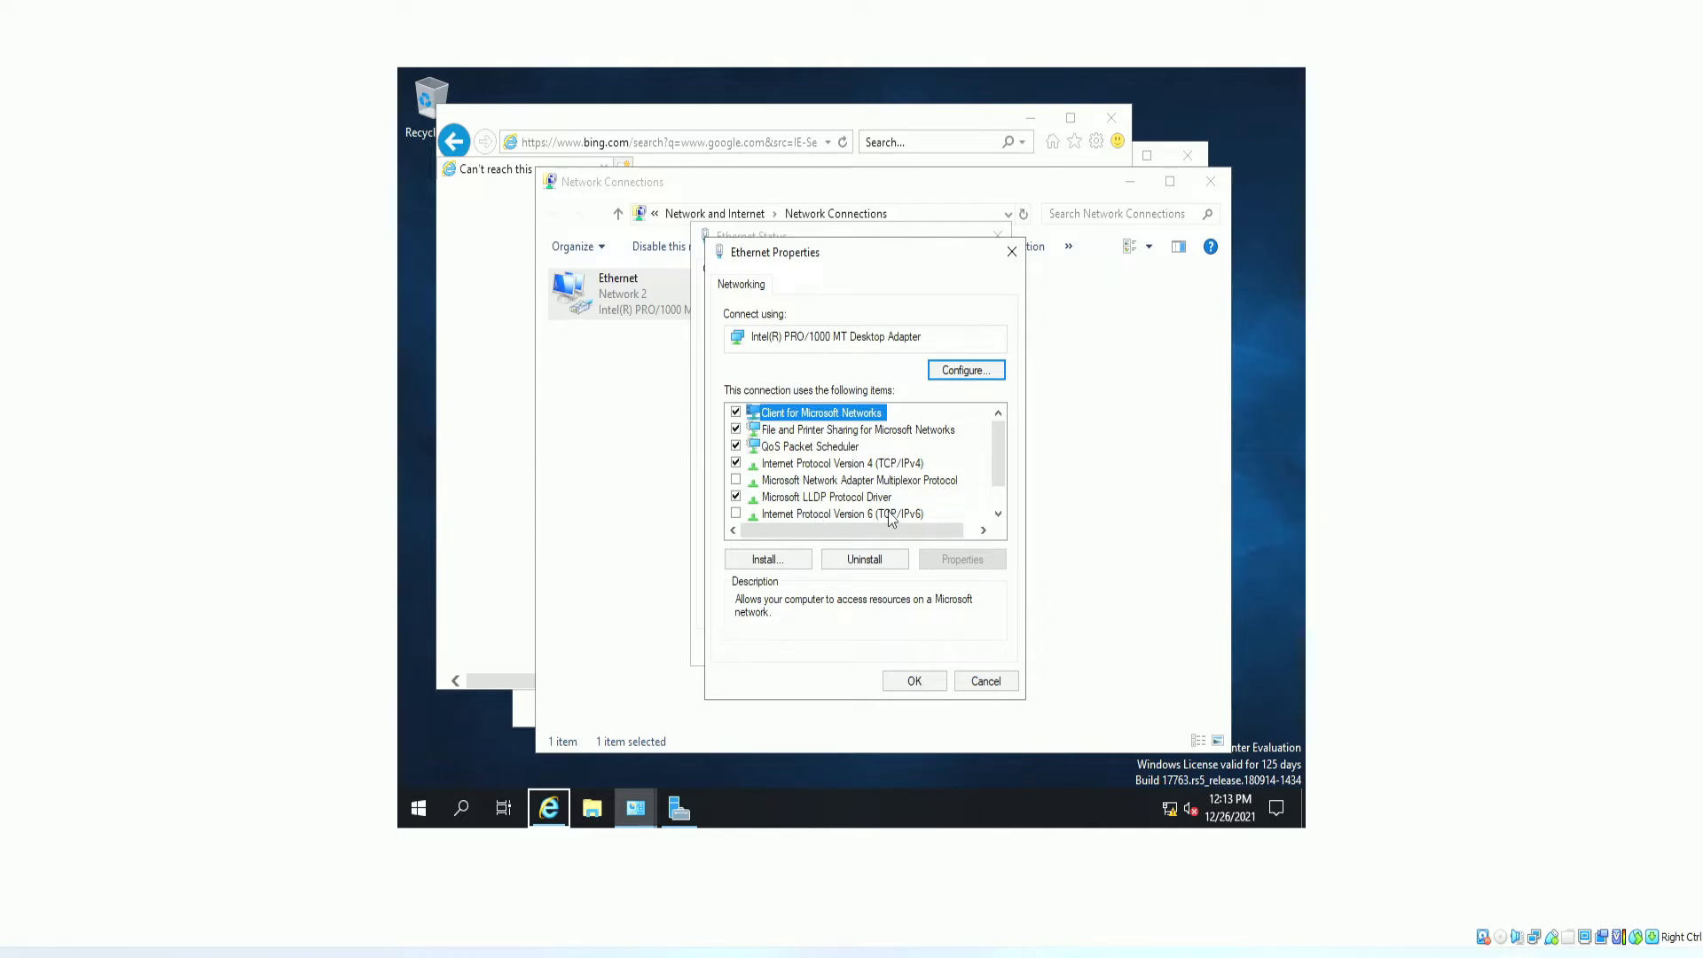
Open the IPv4 settings and enter 10.0.0.145 as the preferred DNS server.
{"action": "left_click", "coordinate": [796, 465]}
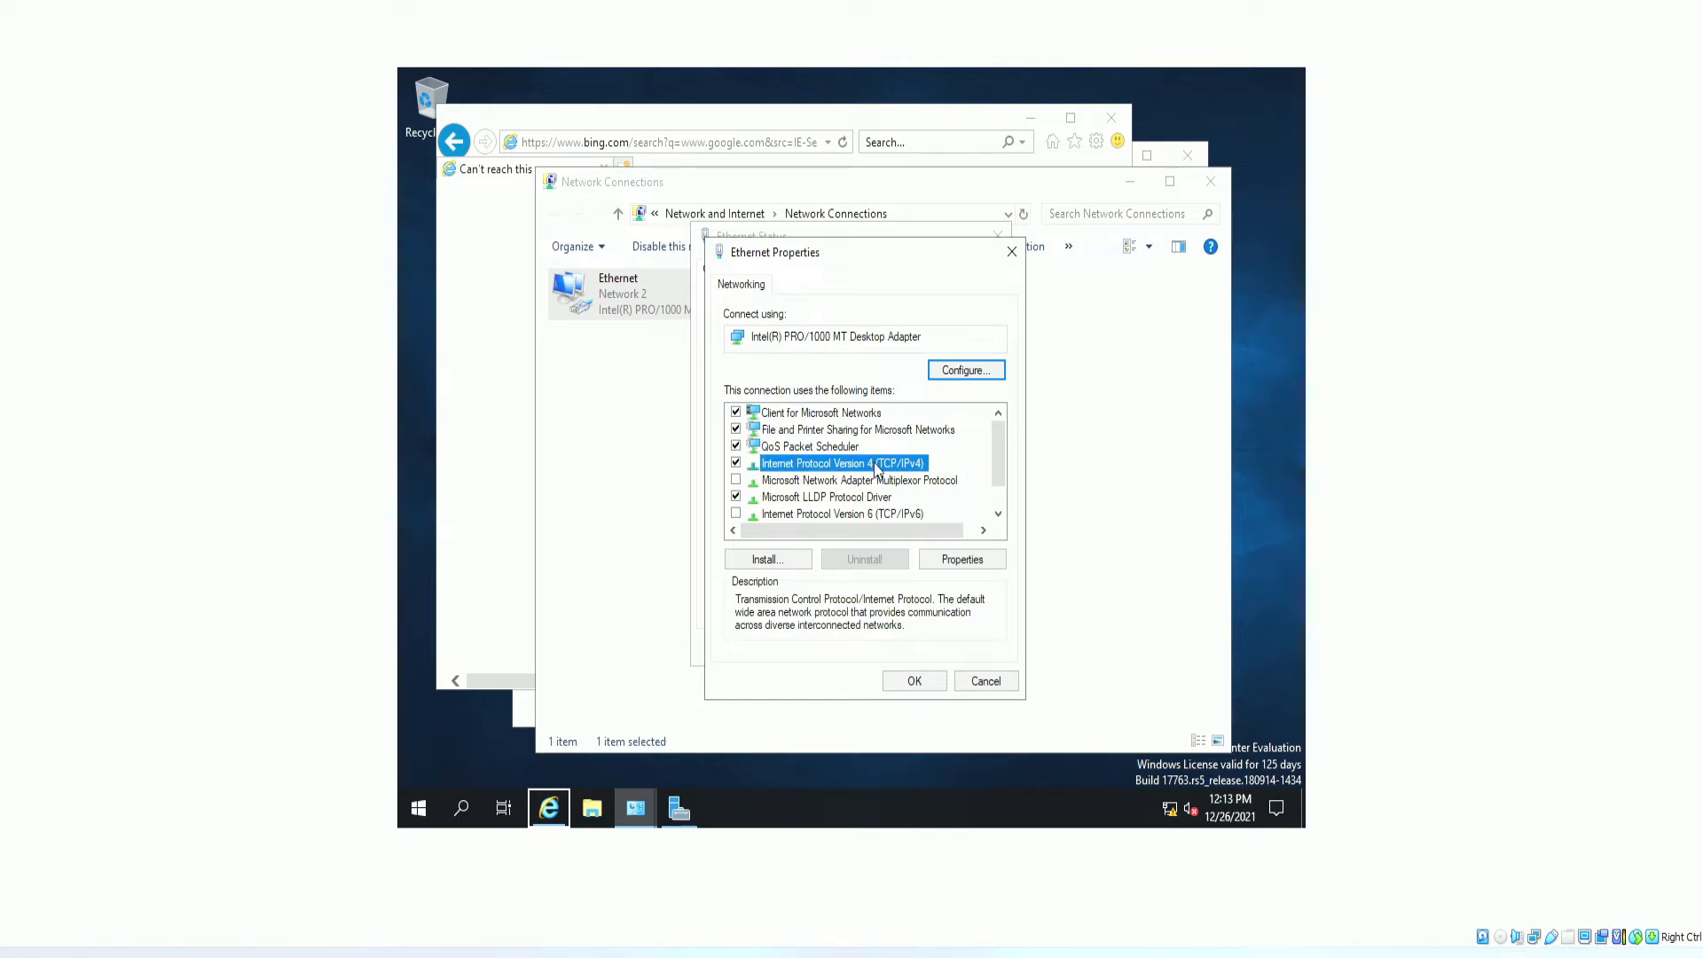
{"action": "double_click", "coordinate": [833, 471]}
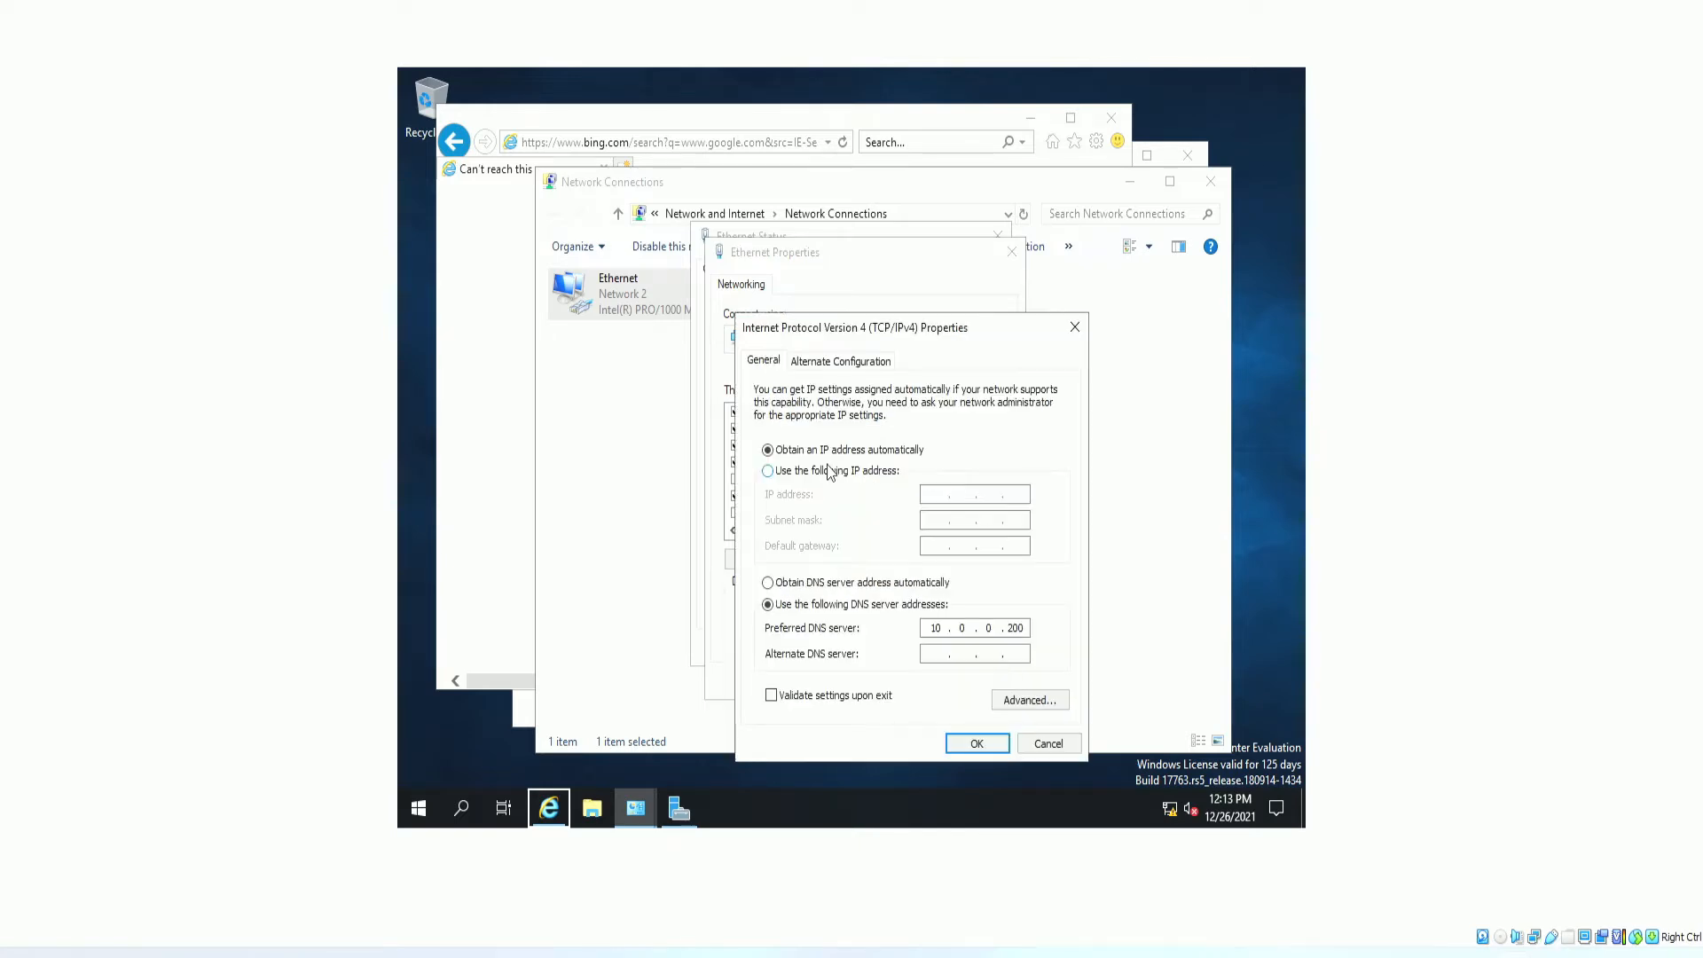
{"action": "left_click", "coordinate": [861, 585]}
{"action": "left_click", "coordinate": [863, 604]}
{"action": "type", "text": "10.0.0.145"}
Check the DNS server address in the other server's command prompt output.
{"action": "key", "text": "alt+Tab"}
{"action": "double_click", "coordinate": [384, 268]}
{"action": "left_click_drag", "start_coordinate": [806, 410], "coordinate": [769, 416]}
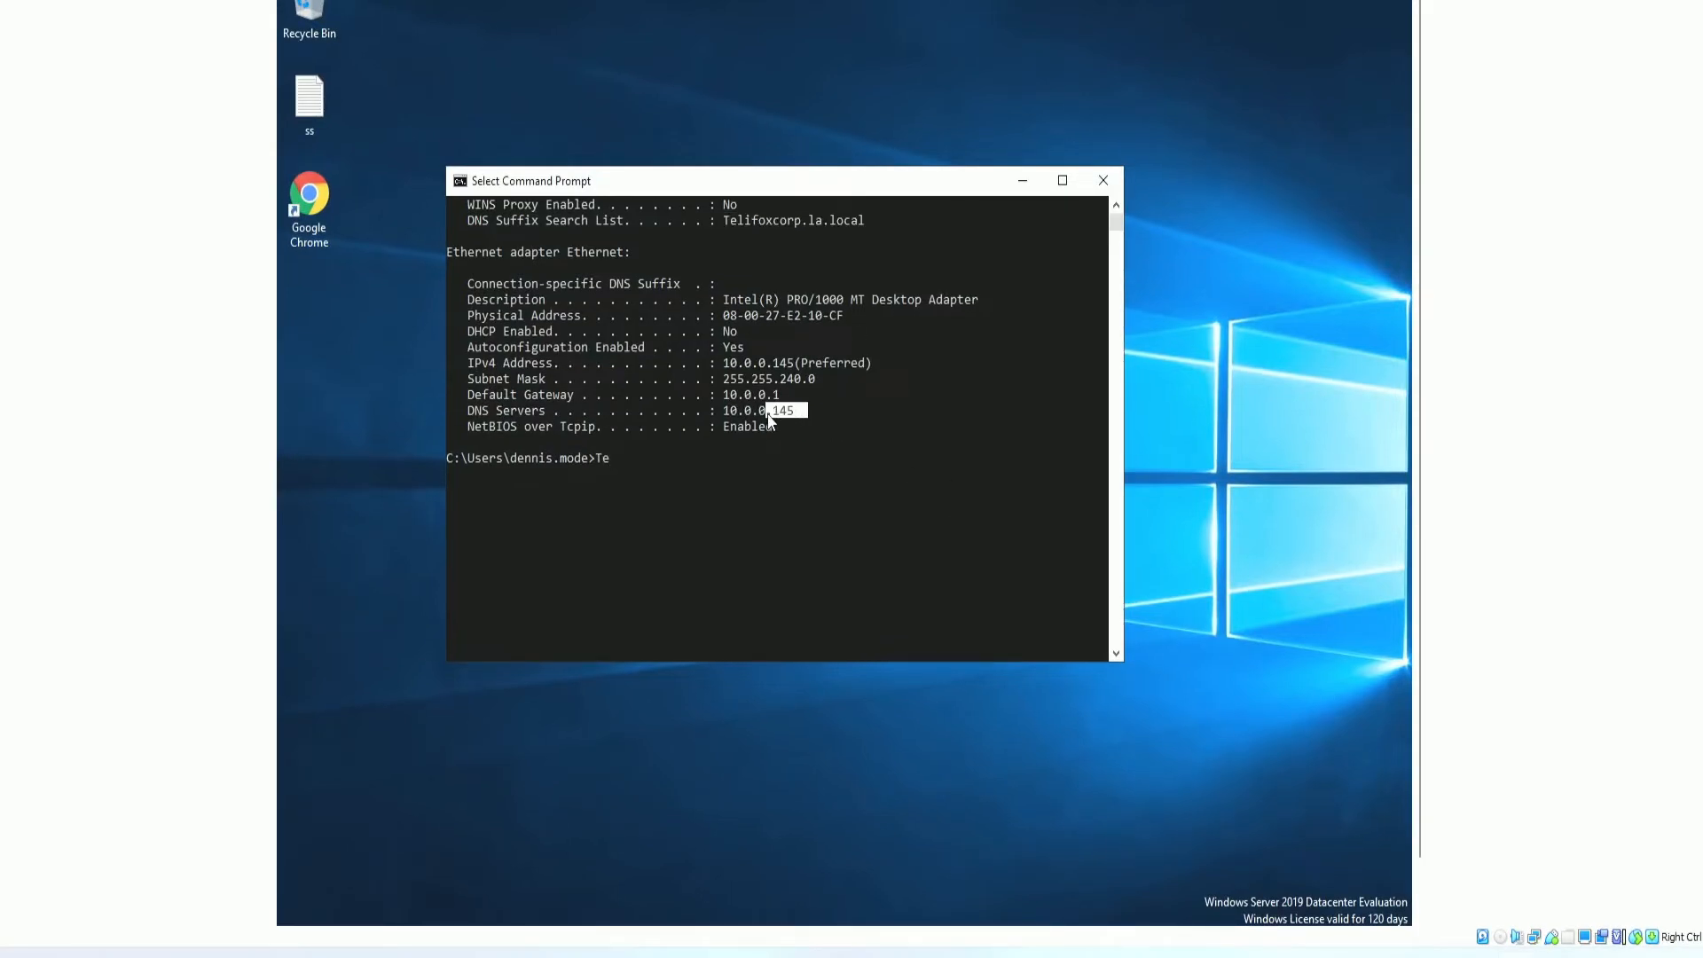
{"action": "key", "text": "alt+Tab"}
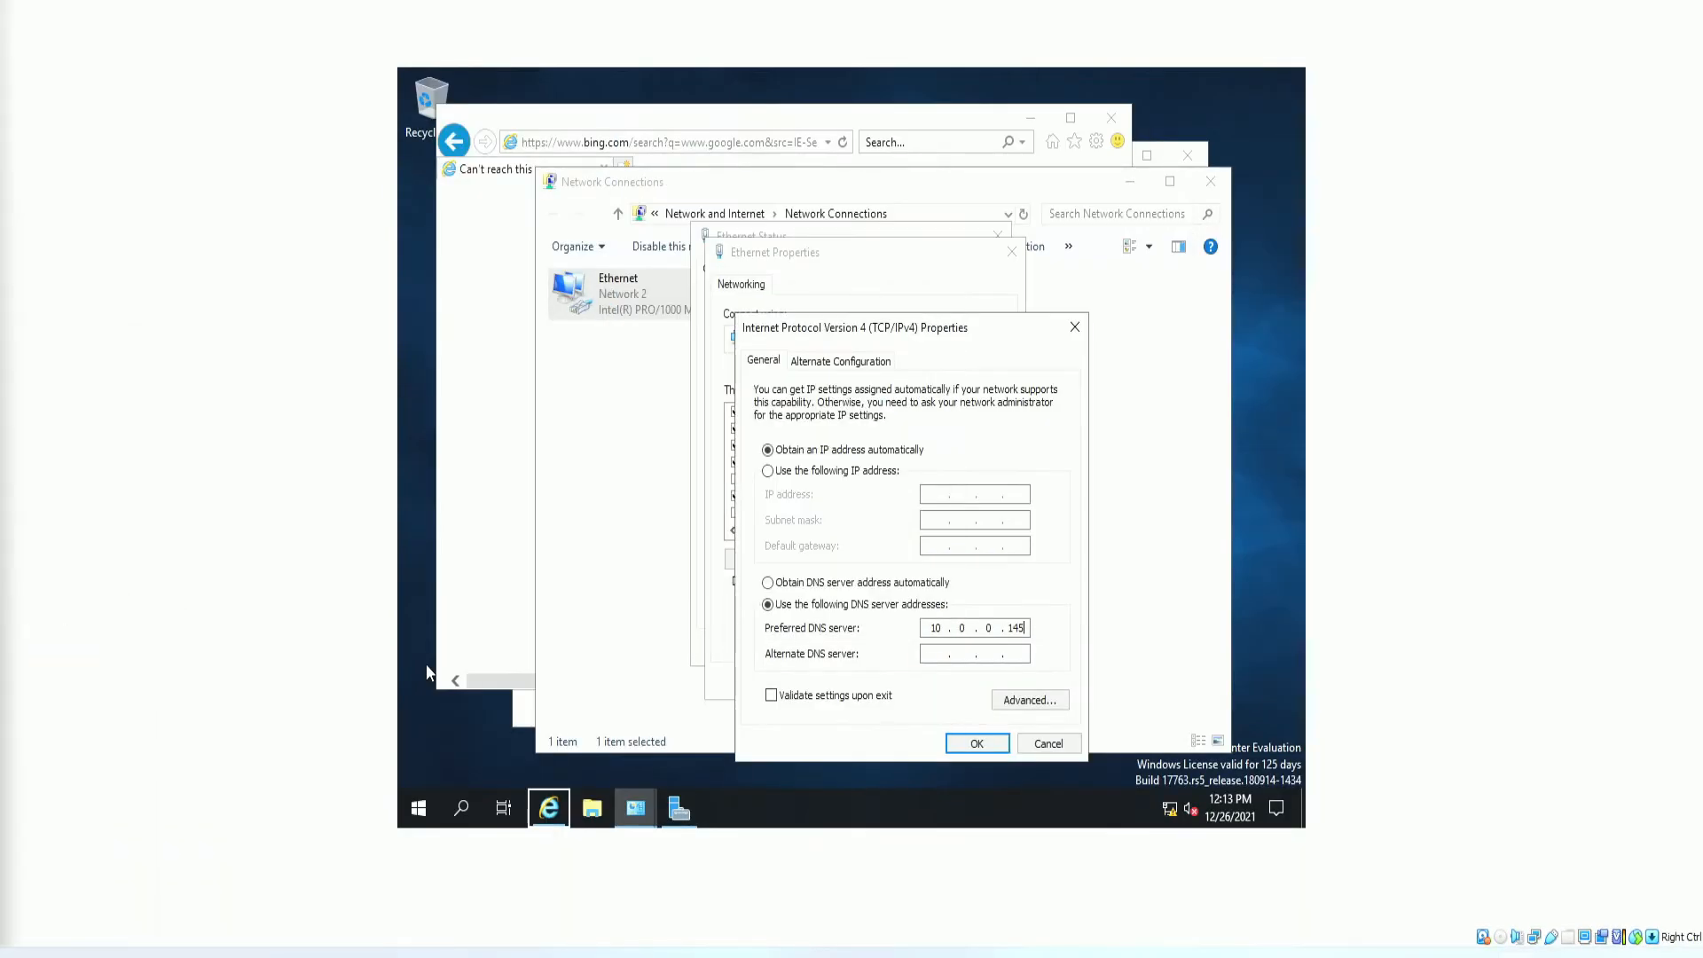
Confirm the new DNS address with OK on both property dialogs.
{"action": "left_click", "coordinate": [992, 745]}
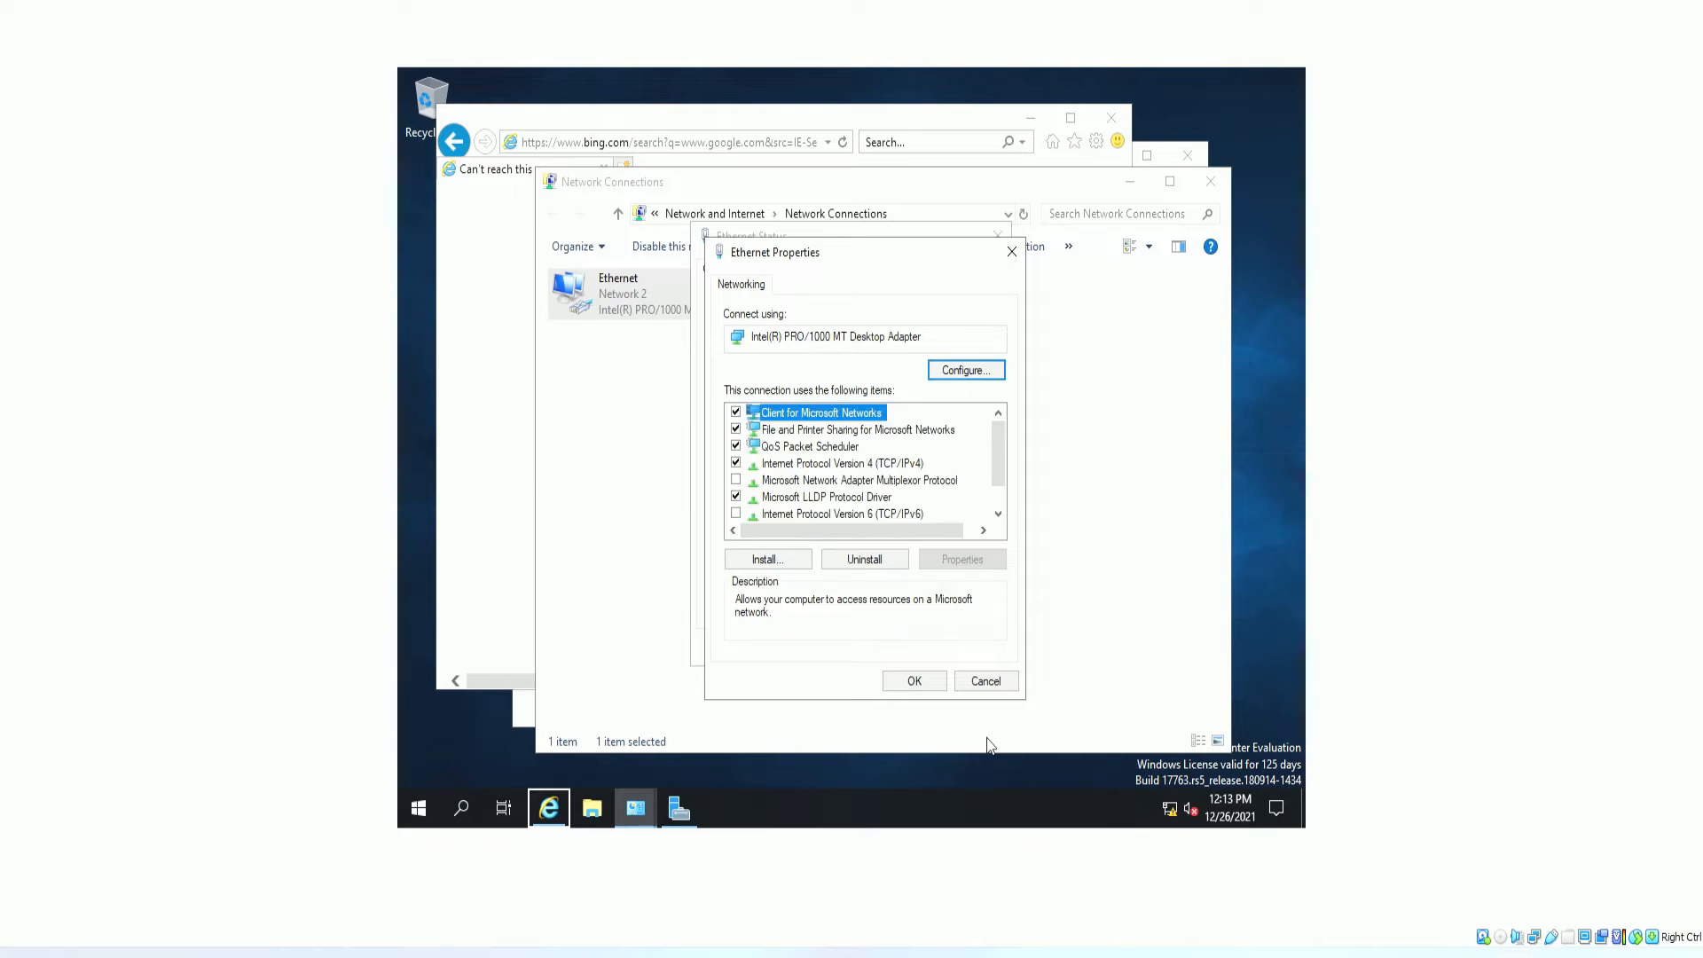
{"action": "left_click", "coordinate": [936, 686]}
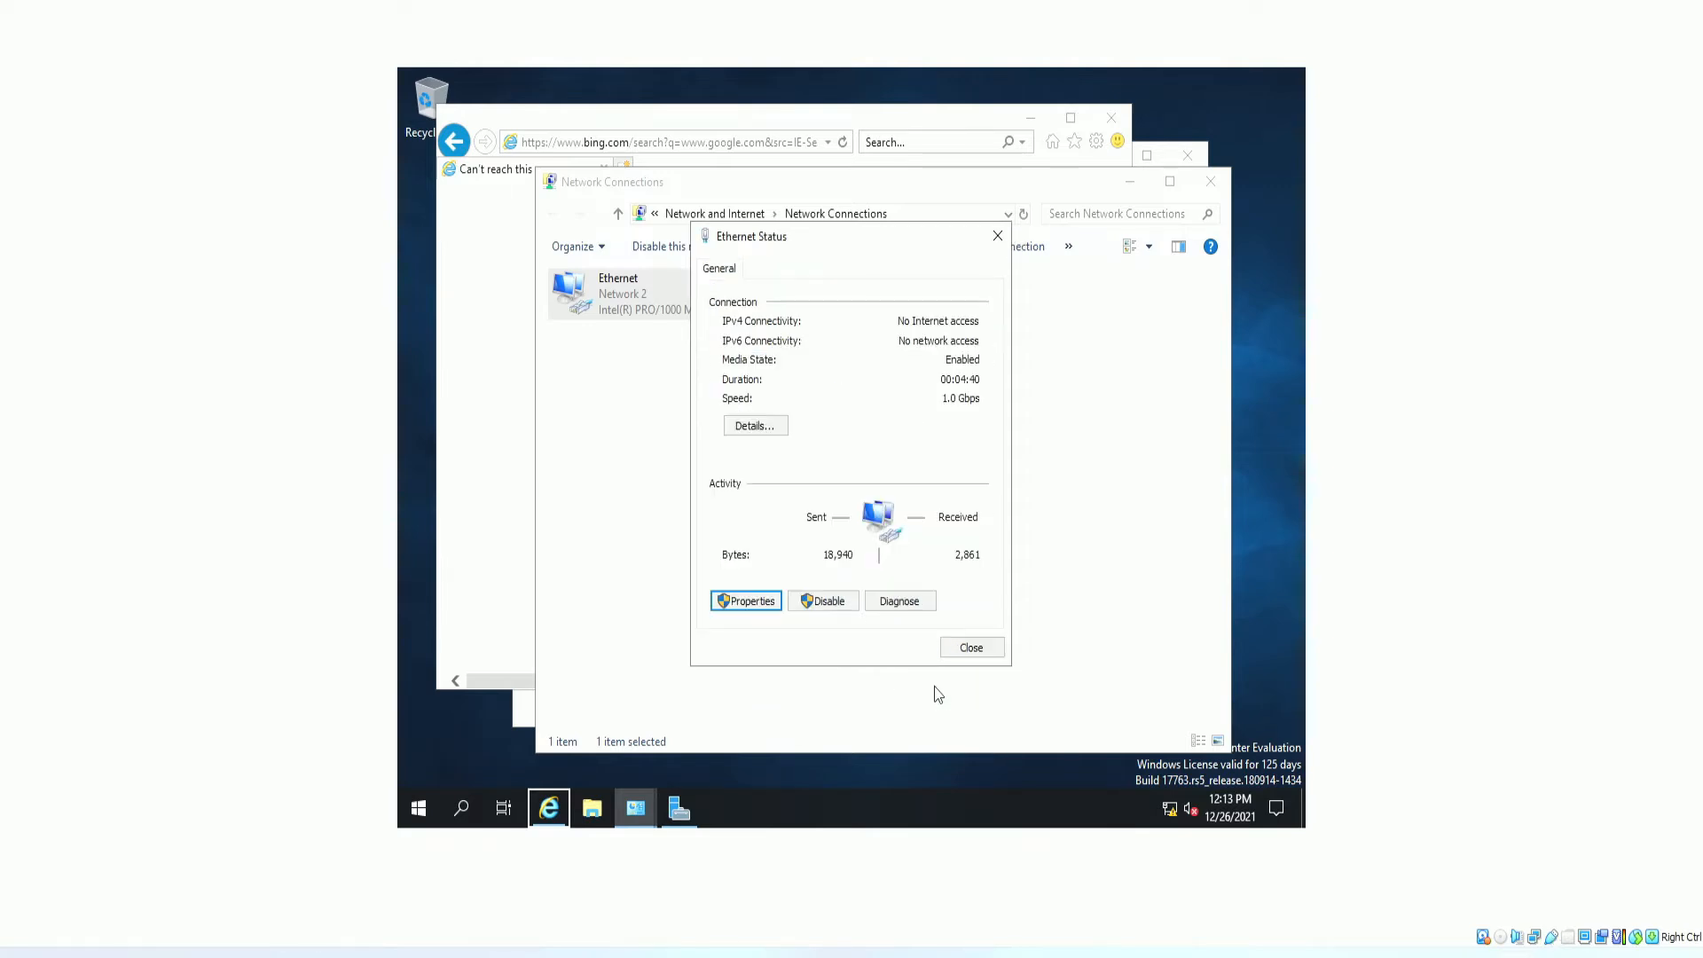
{"action": "left_click", "coordinate": [462, 807]}
Open This PC's system properties and its computer name and domain settings.
{"action": "left_click", "coordinate": [592, 807]}
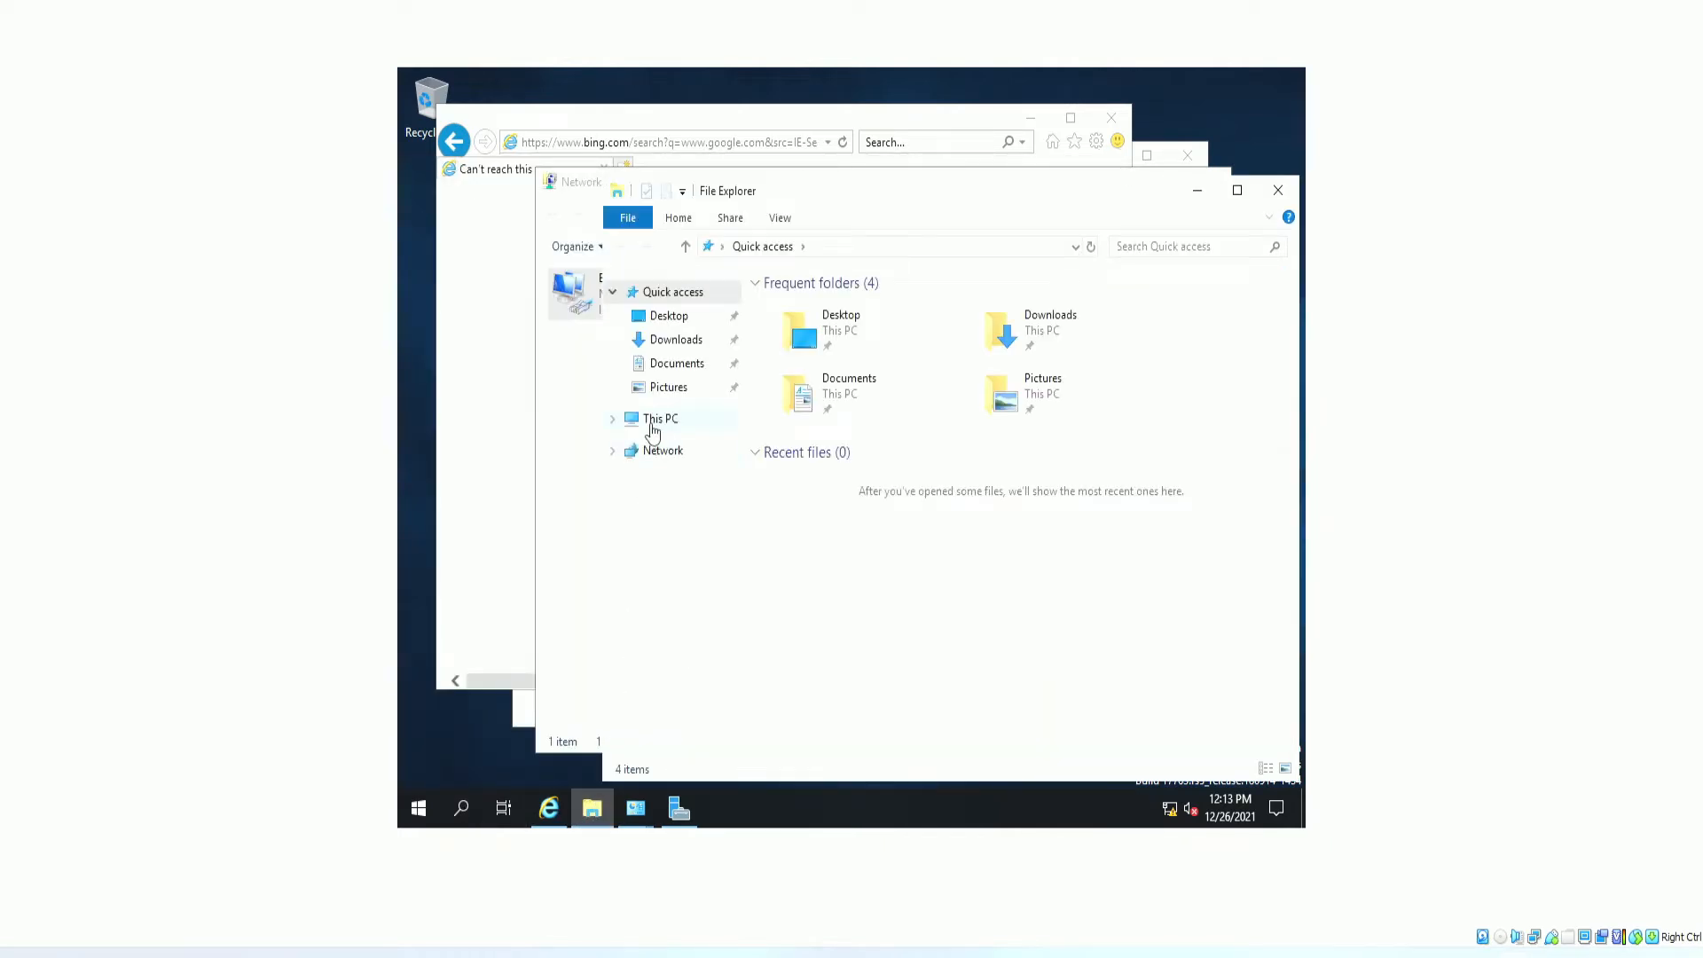
{"action": "right_click", "coordinate": [656, 426]}
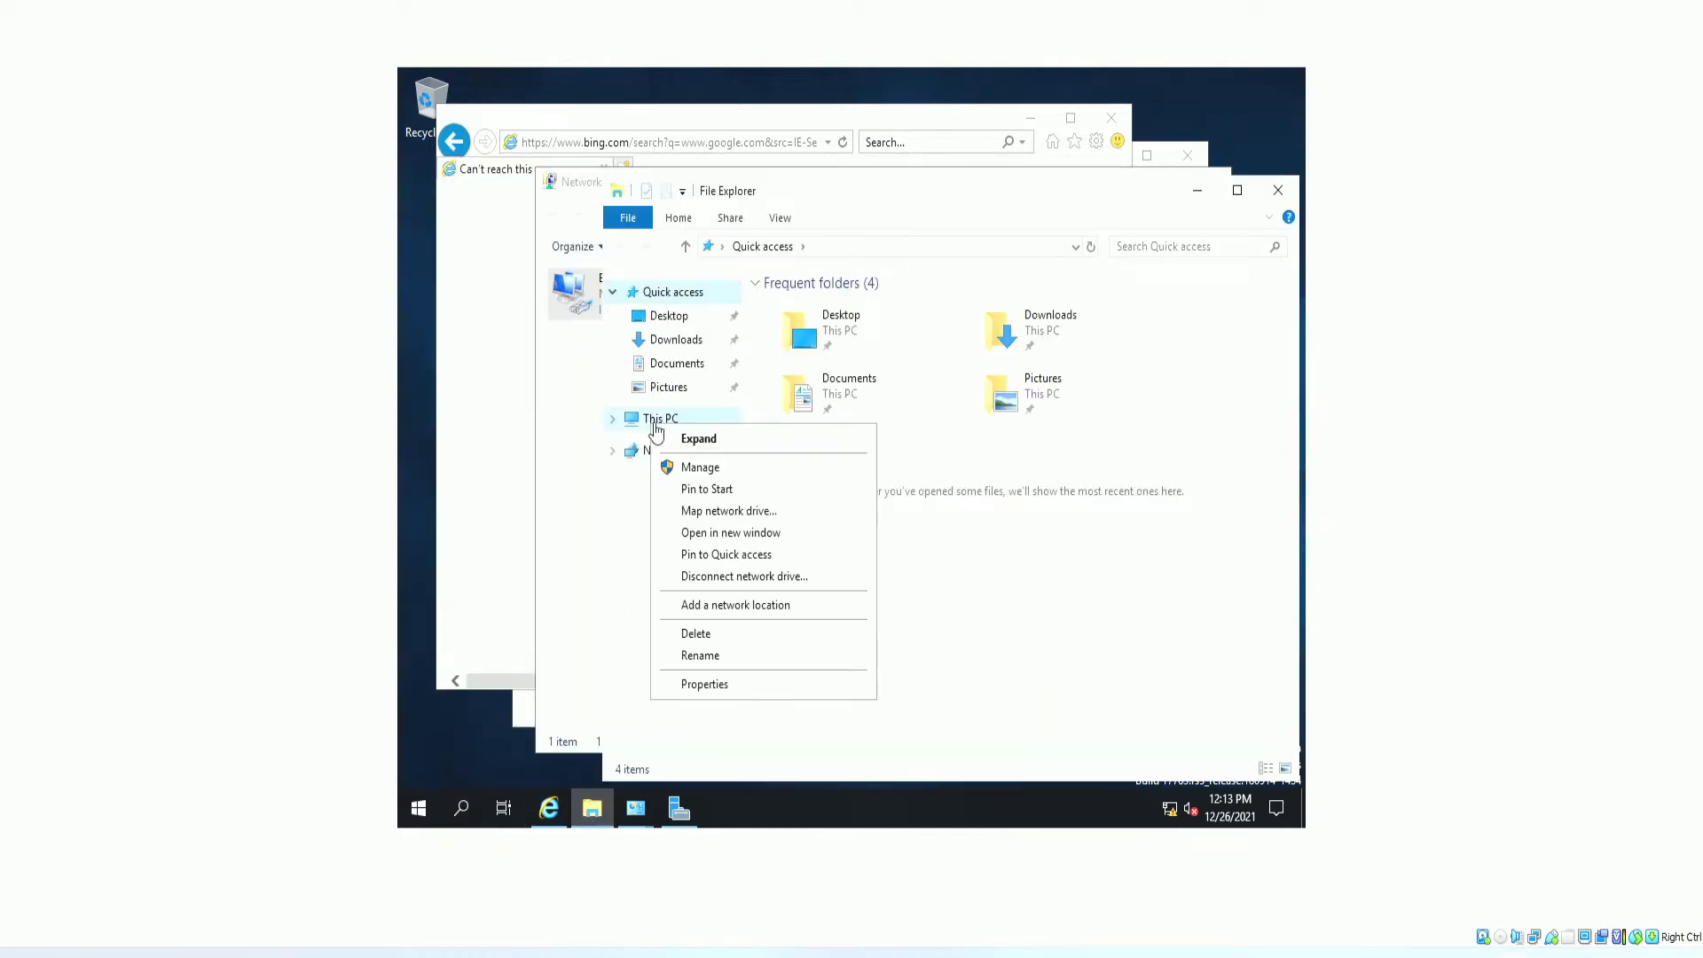
{"action": "left_click", "coordinate": [719, 687]}
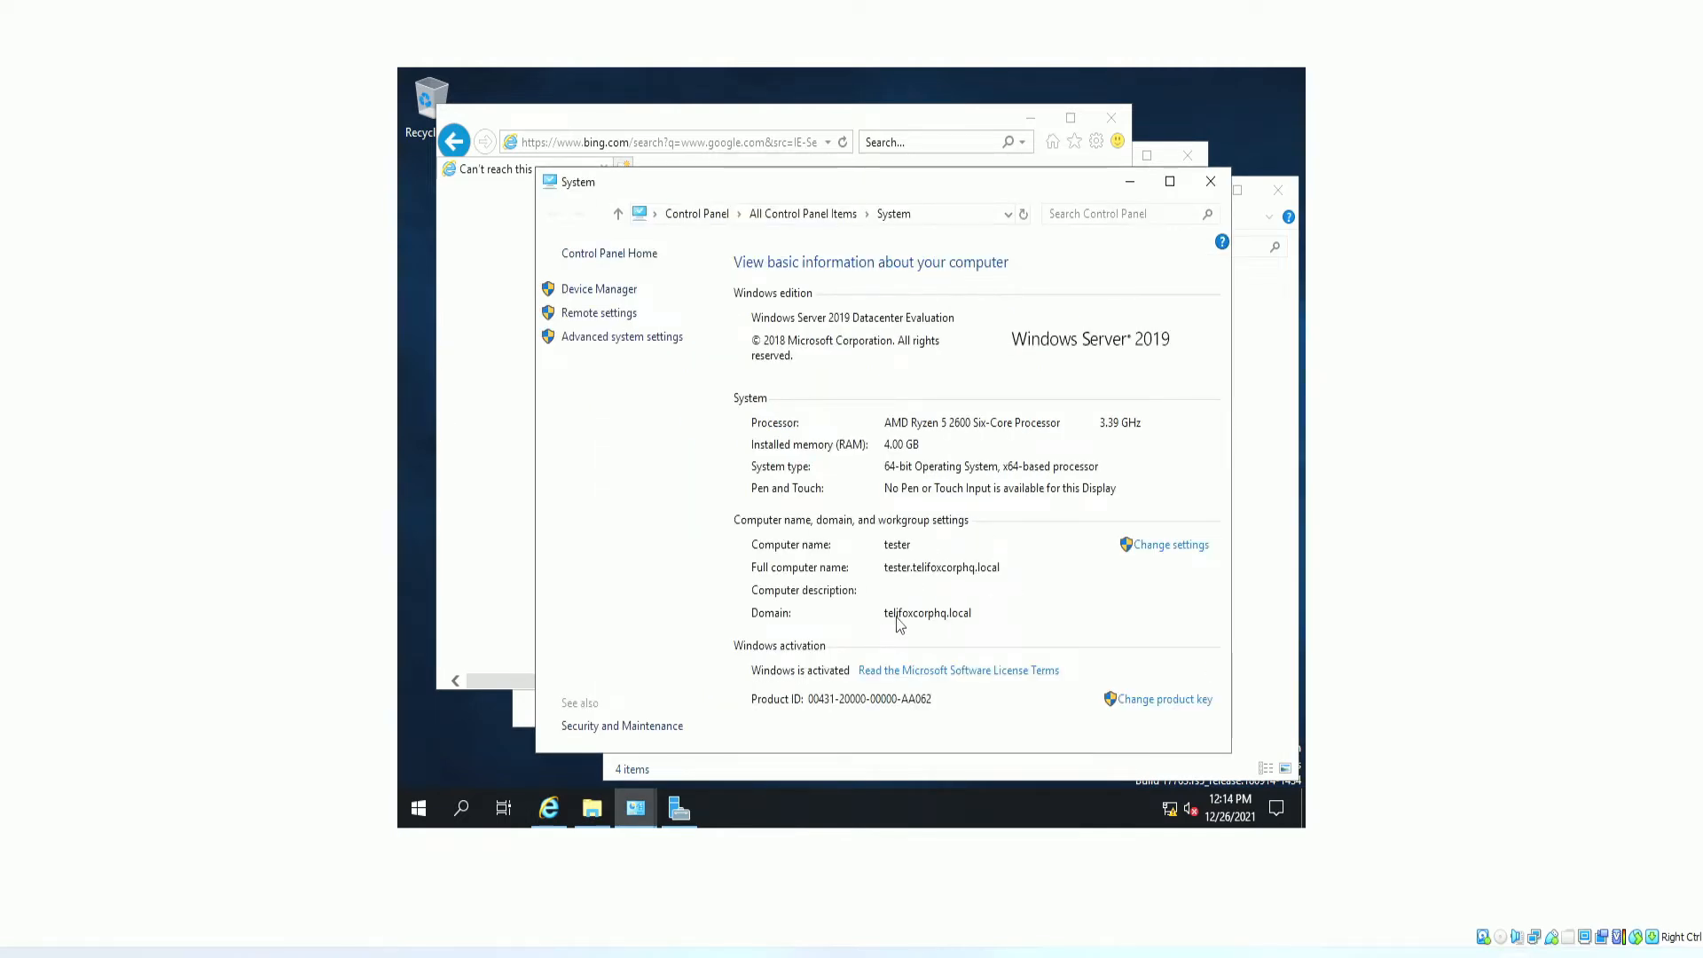
{"action": "left_click", "coordinate": [1185, 547]}
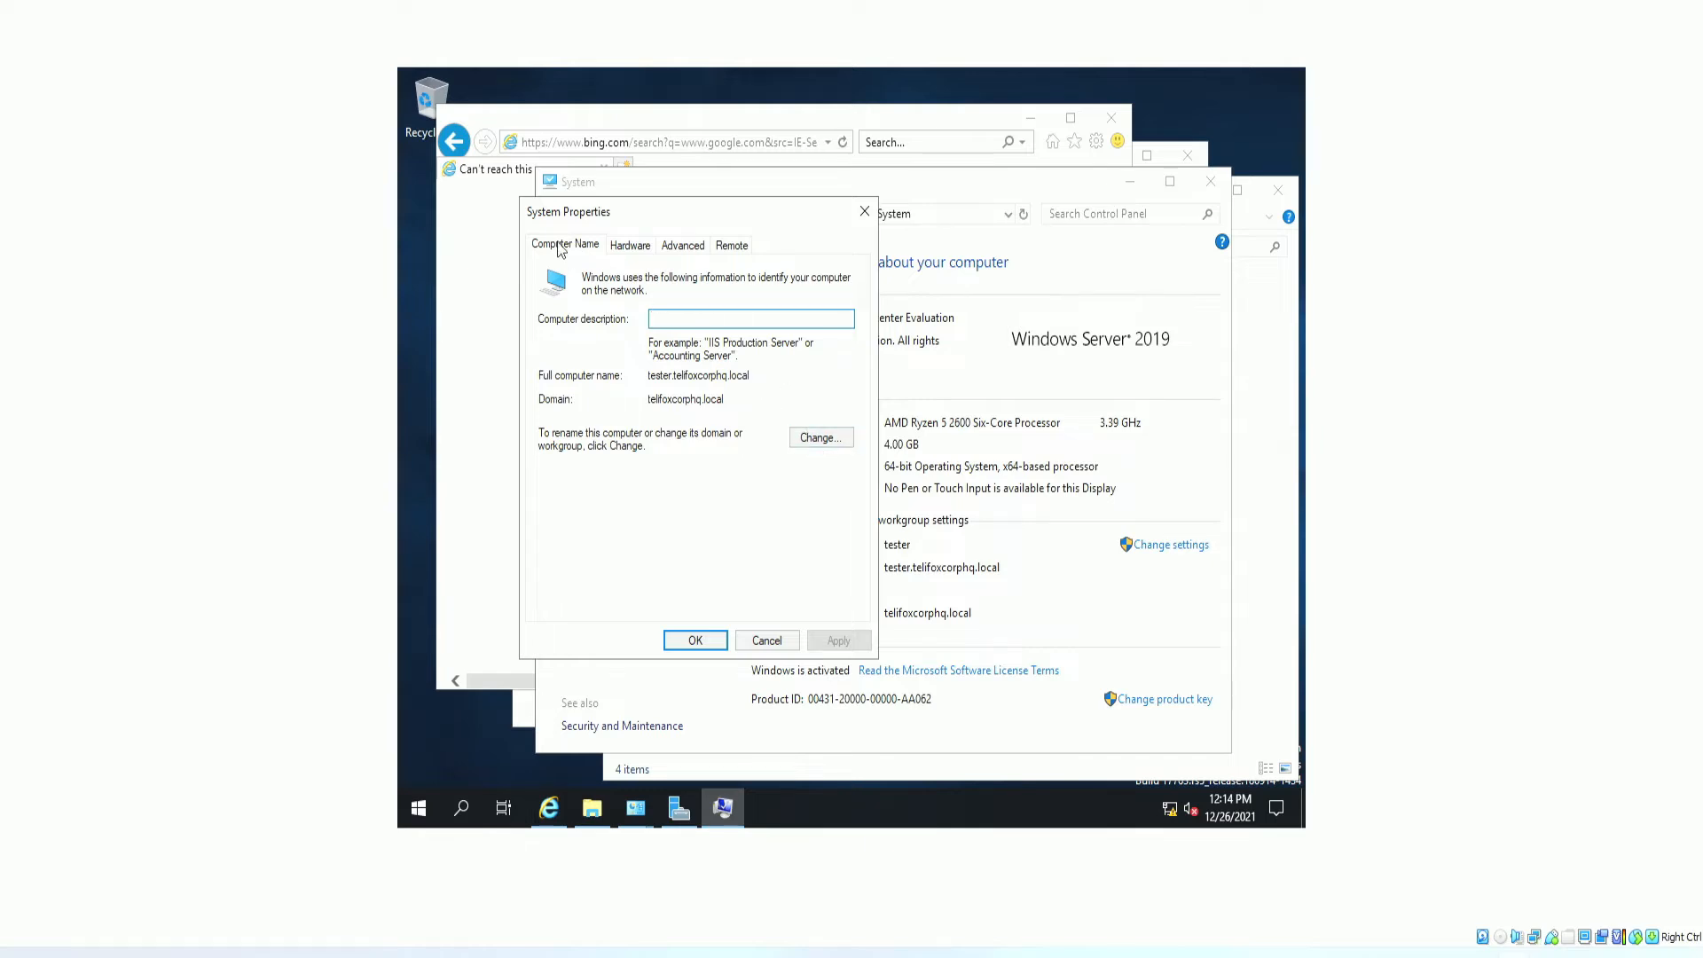
Change the computer's domain membership to Telifoxcorp.la.local and confirm.
{"action": "left_click", "coordinate": [812, 441]}
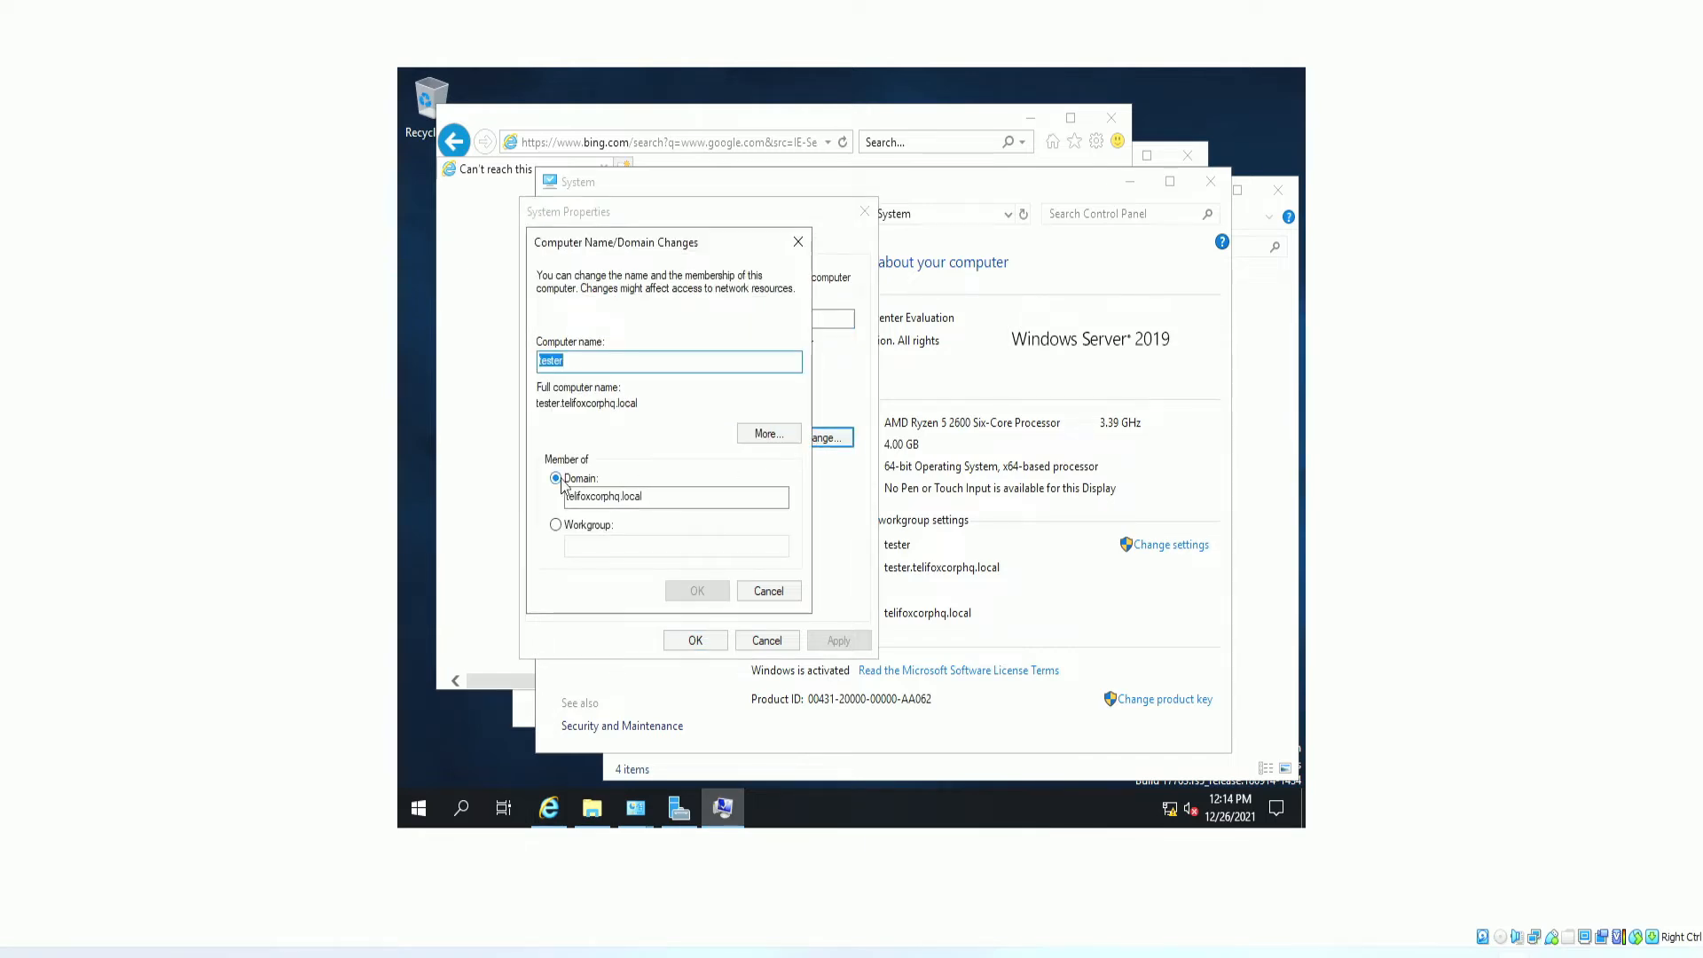
{"action": "left_click_drag", "start_coordinate": [675, 497], "coordinate": [464, 523]}
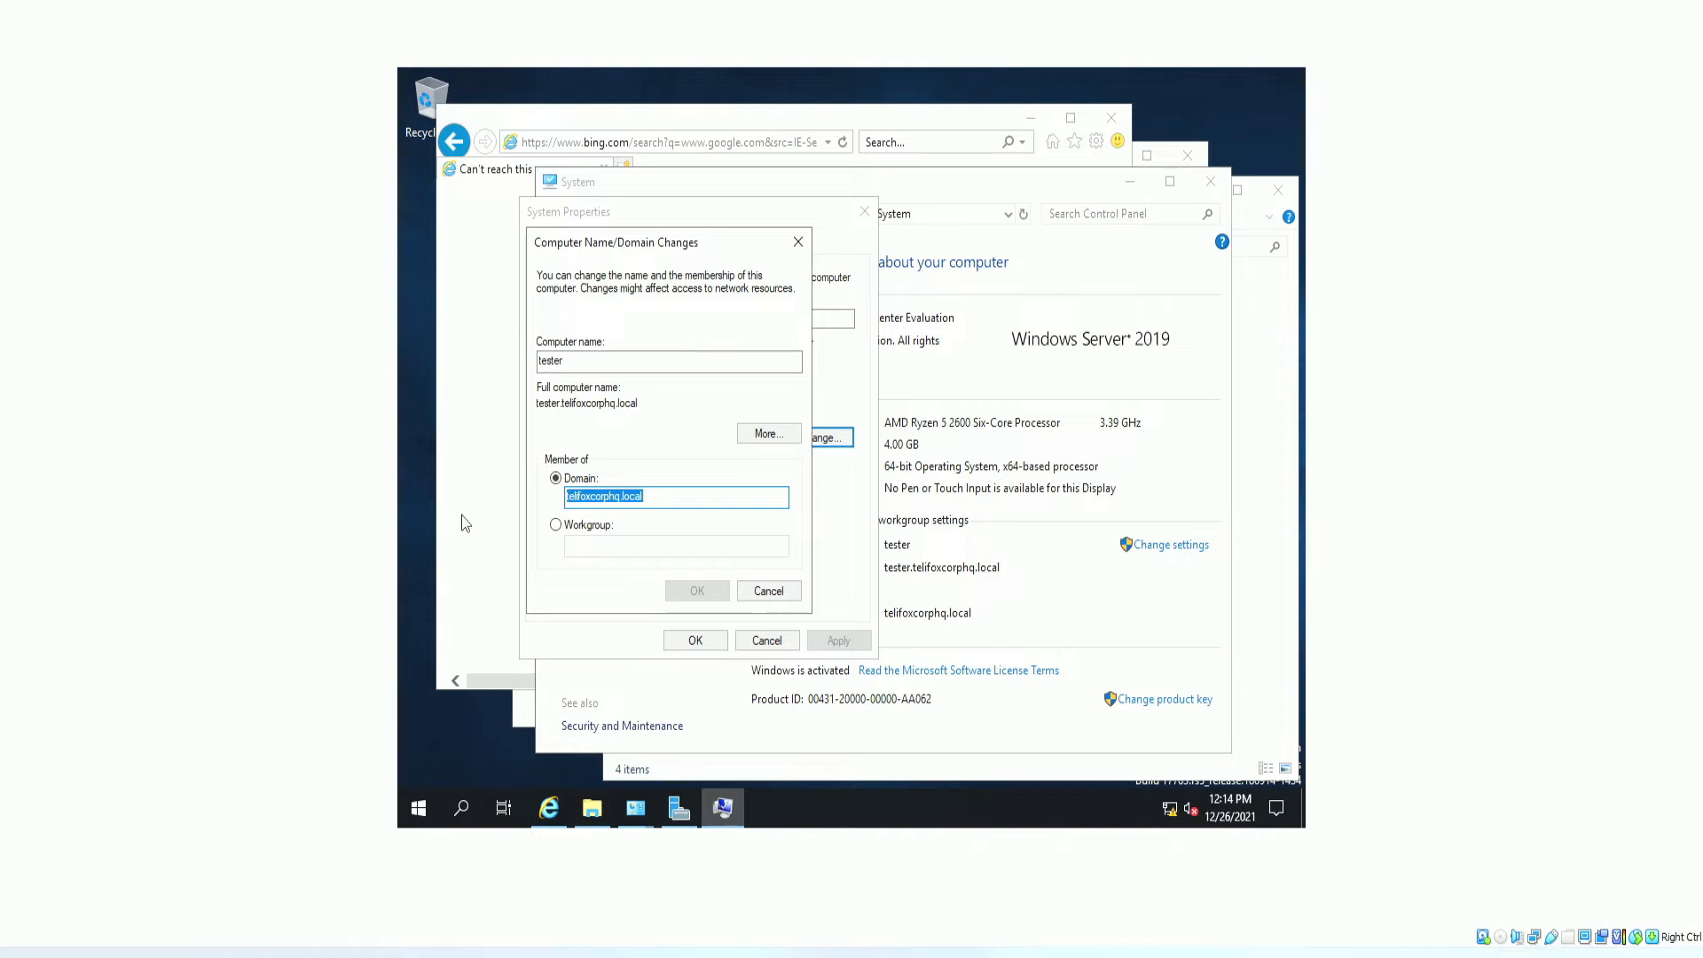
{"action": "type", "text": "te"}
{"action": "key", "text": "BackSpace"}
{"action": "key", "text": "BackSpace"}
{"action": "key", "text": "BackSpace"}
{"action": "key", "text": "BackSpace"}
{"action": "type", "text": "Teli"}
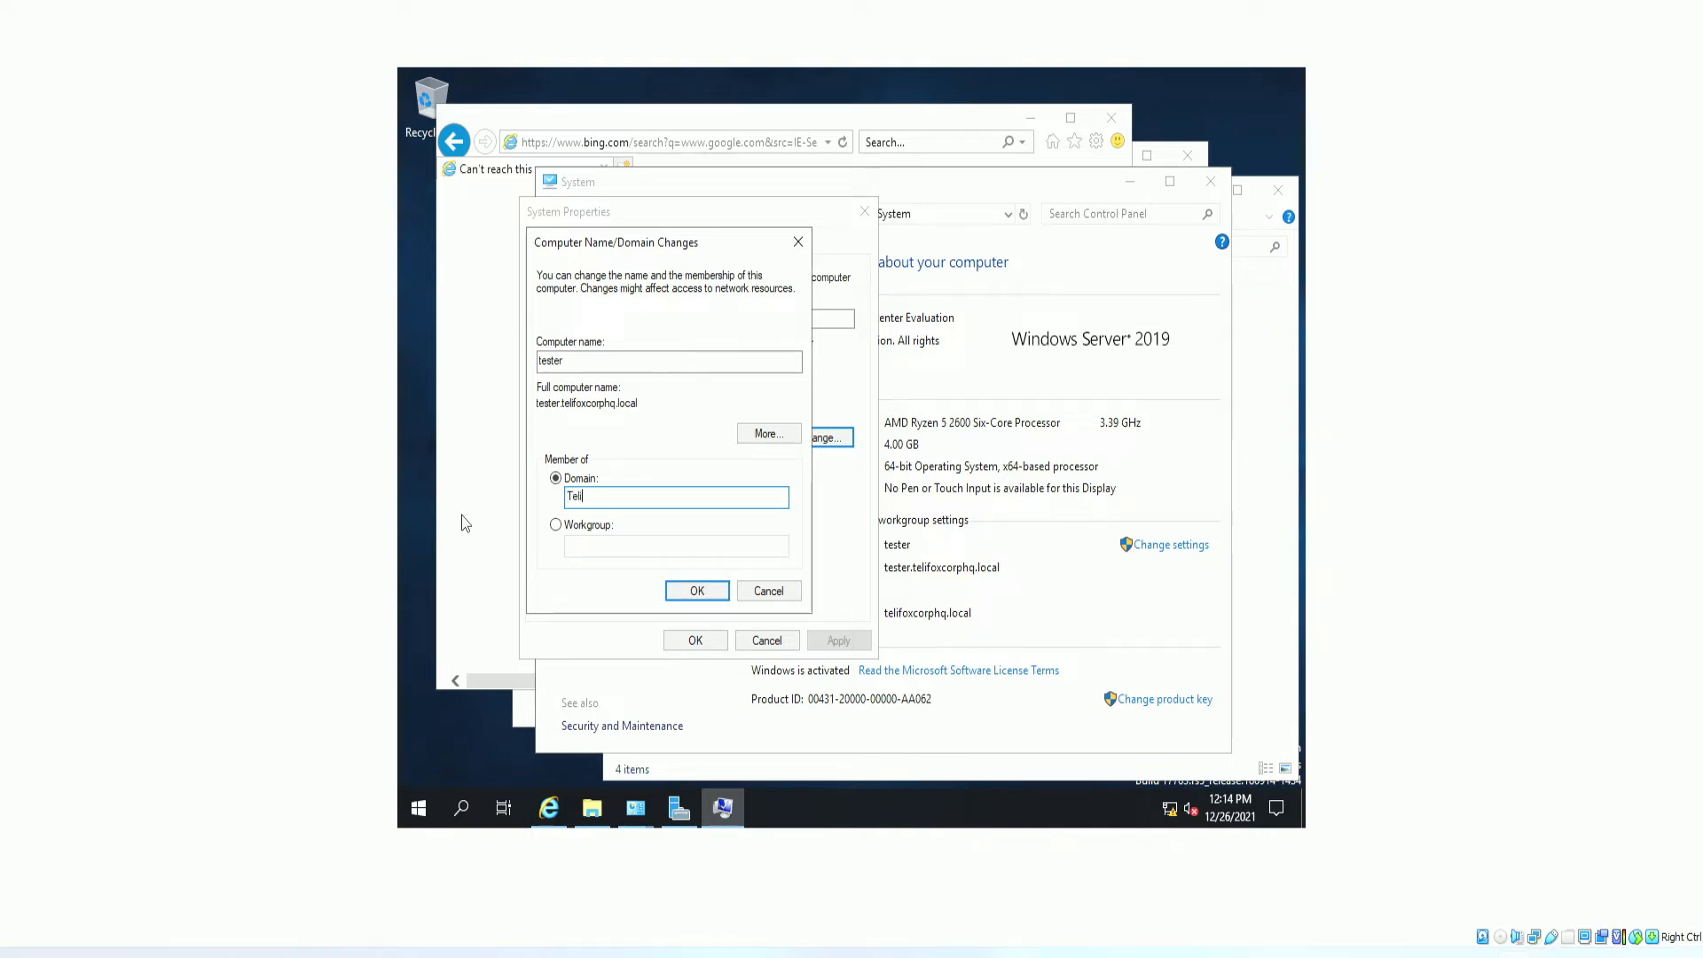
{"action": "type", "text": "foxcorp"}
{"action": "key", "text": "BackSpace"}
{"action": "type", "text": "ocal"}
{"action": "left_click", "coordinate": [697, 591]}
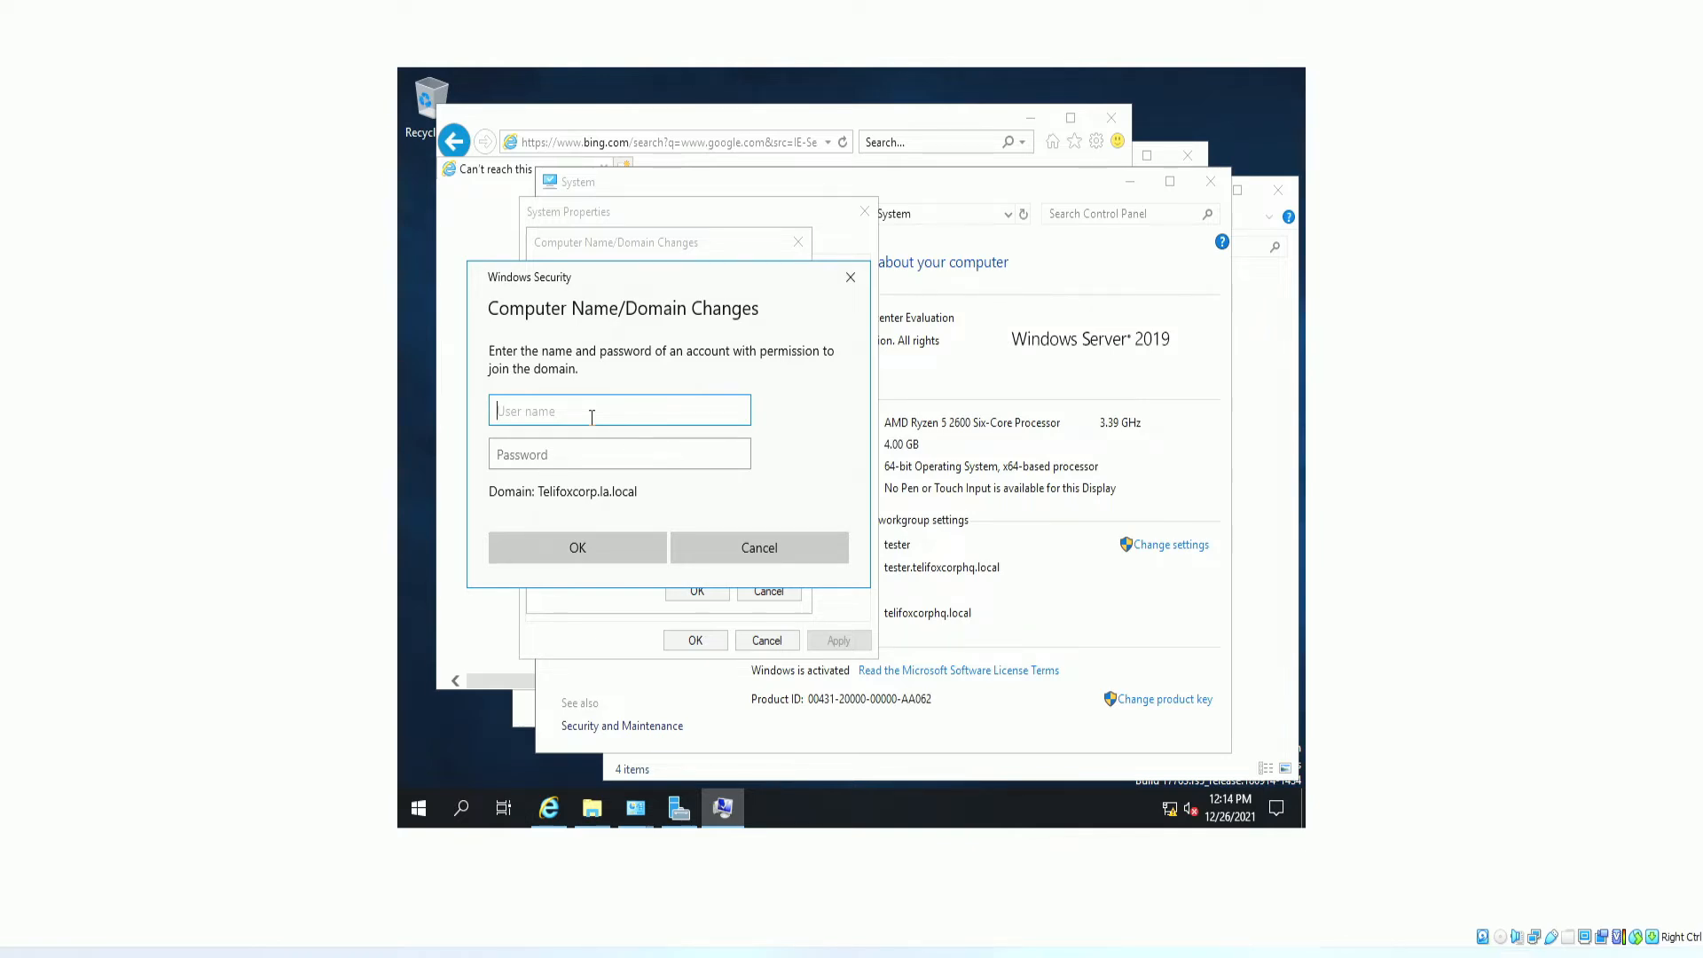
Enter the domain admin's username and password and submit the join credentials.
{"action": "key", "text": "Tab"}
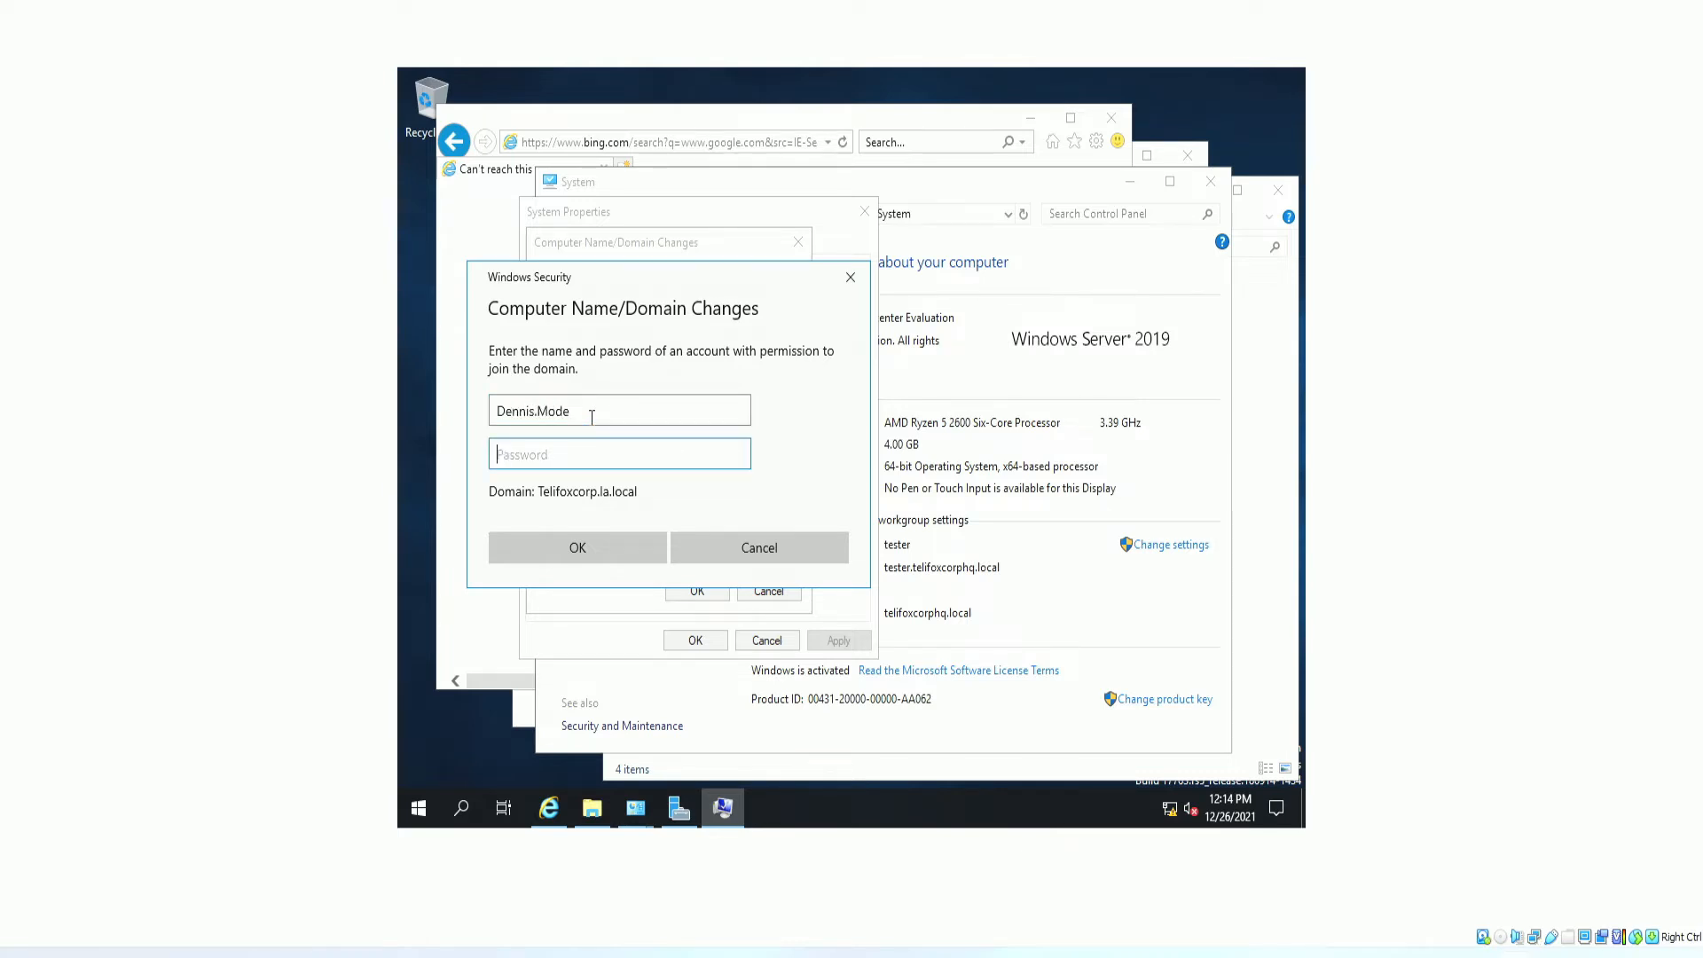
{"action": "type", "text": "**************"}
{"action": "left_click", "coordinate": [738, 456]}
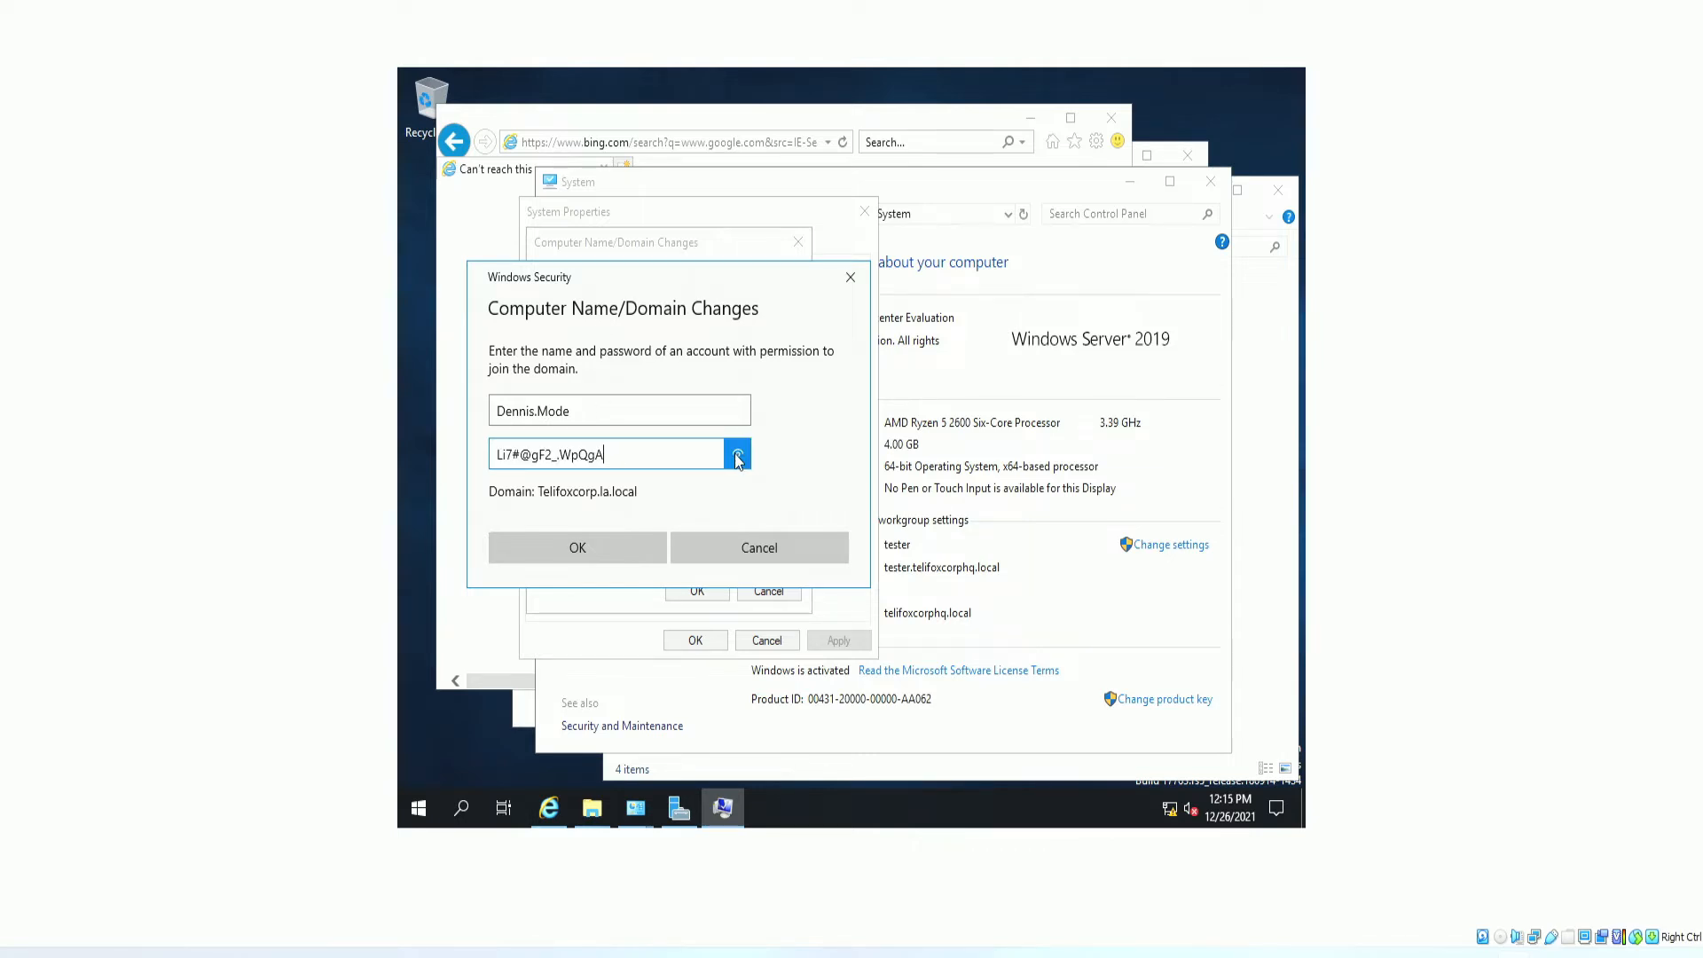
{"action": "left_click", "coordinate": [627, 547]}
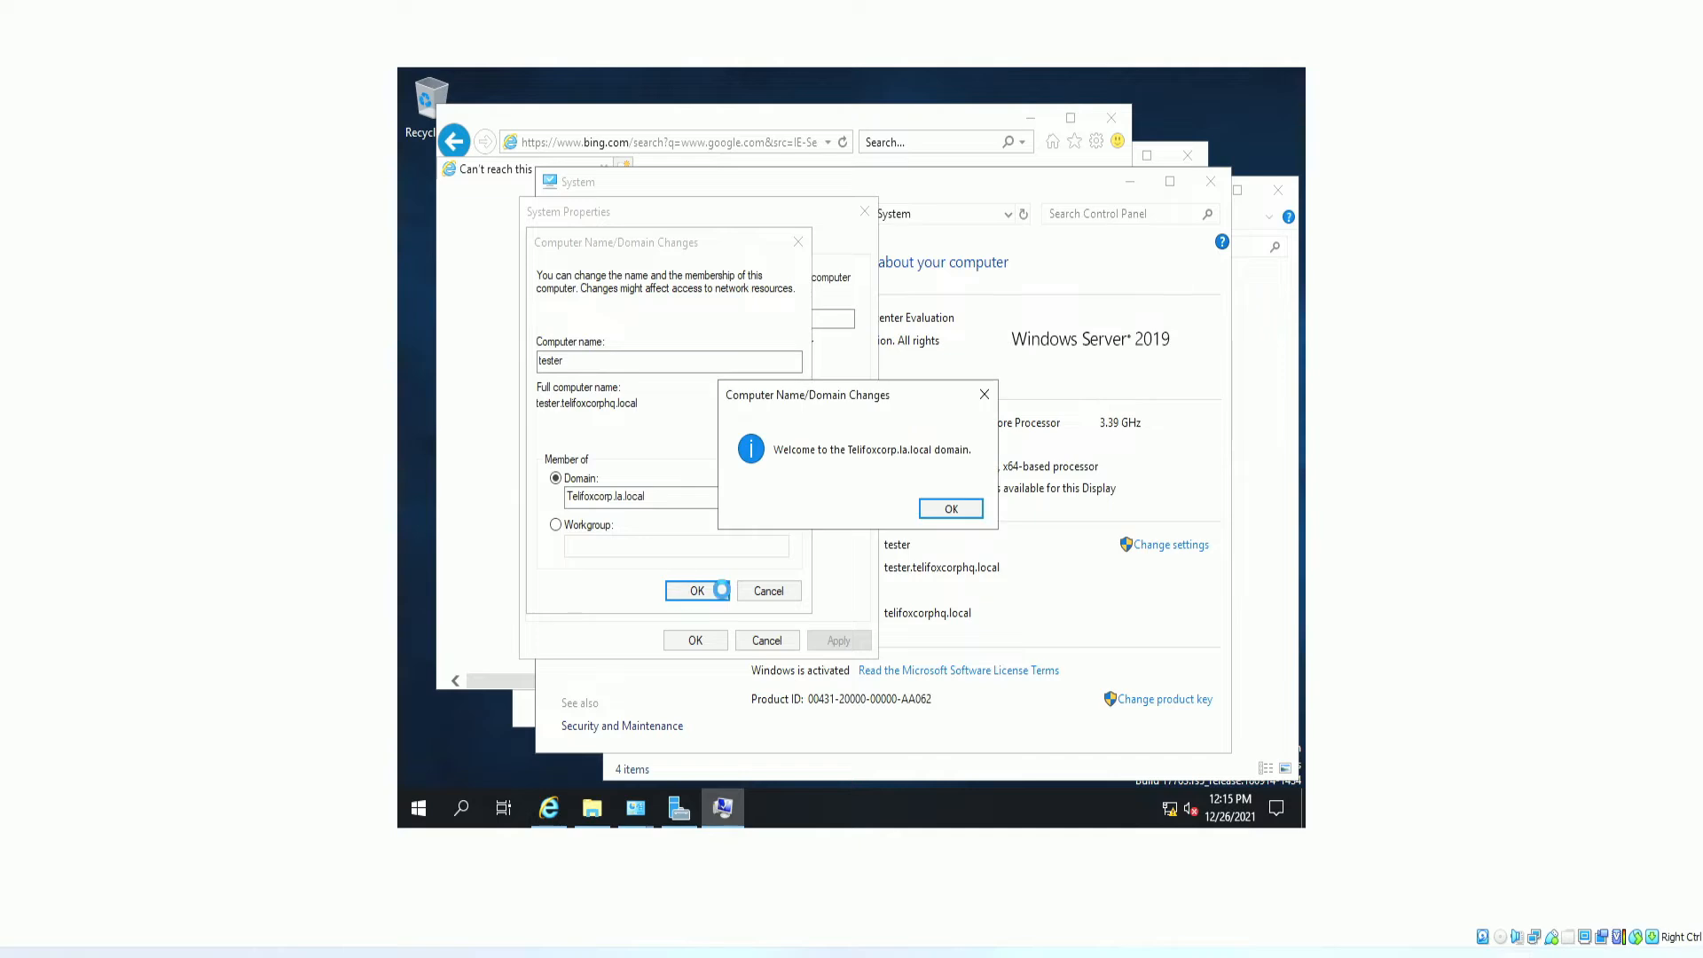
Acknowledge the domain welcome and restart notices, then shrink the server VM window.
{"action": "left_click_drag", "start_coordinate": [798, 396], "coordinate": [658, 365]}
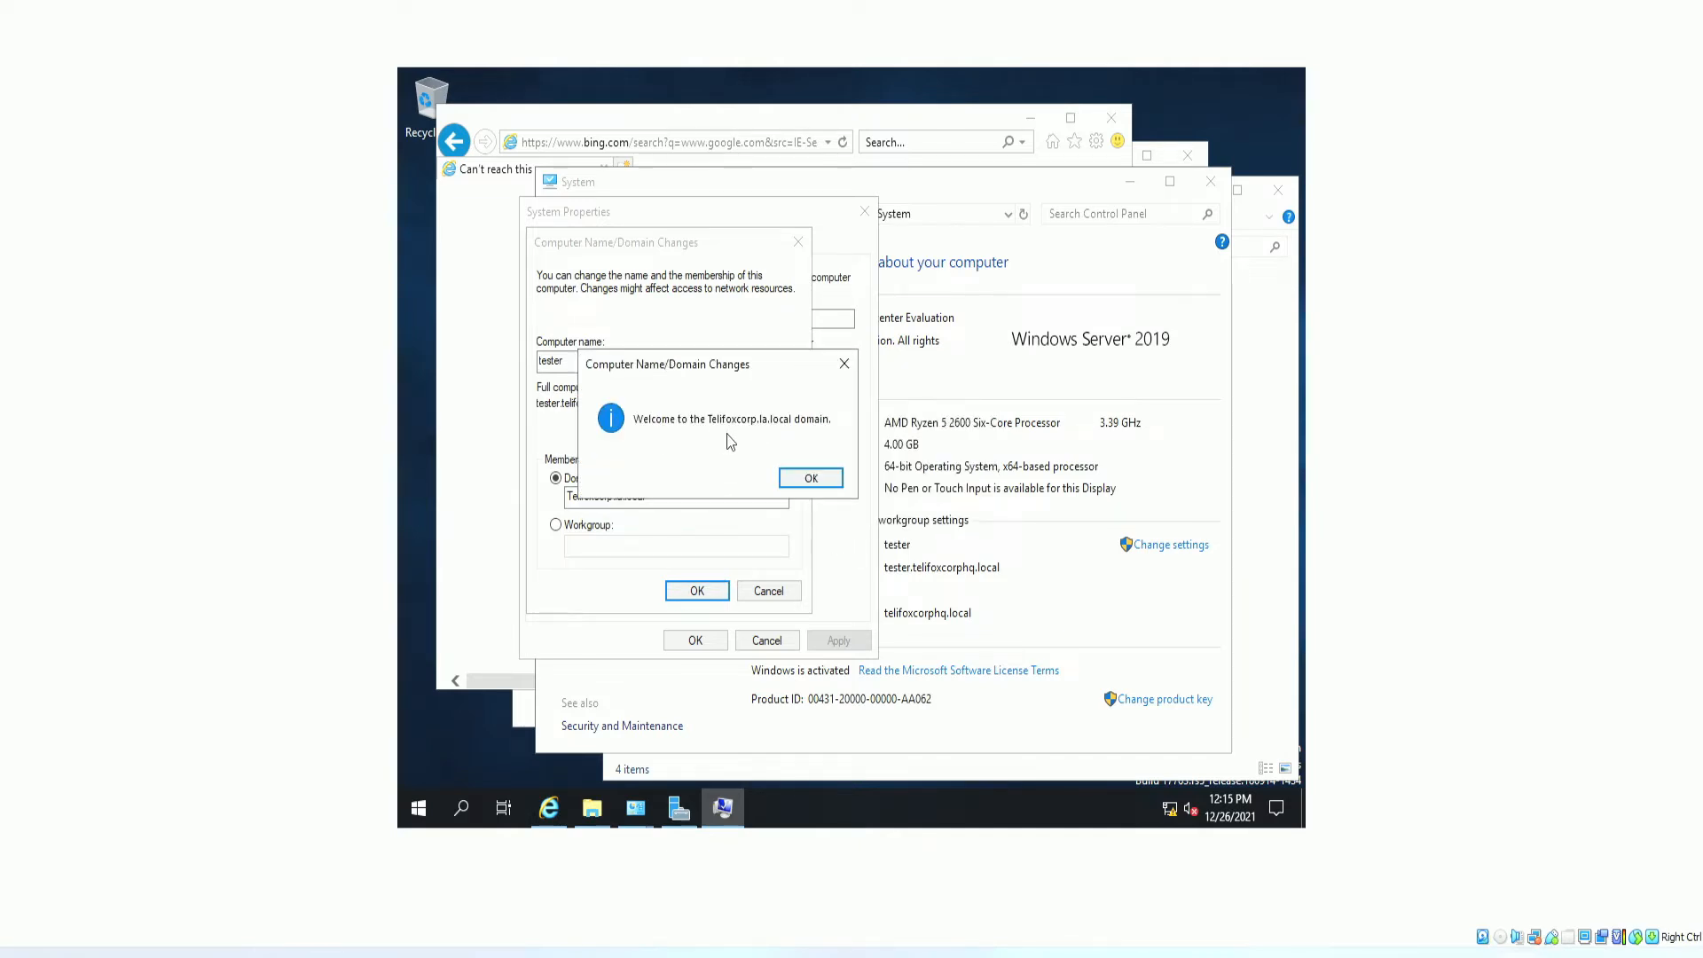
{"action": "left_click", "coordinate": [811, 477]}
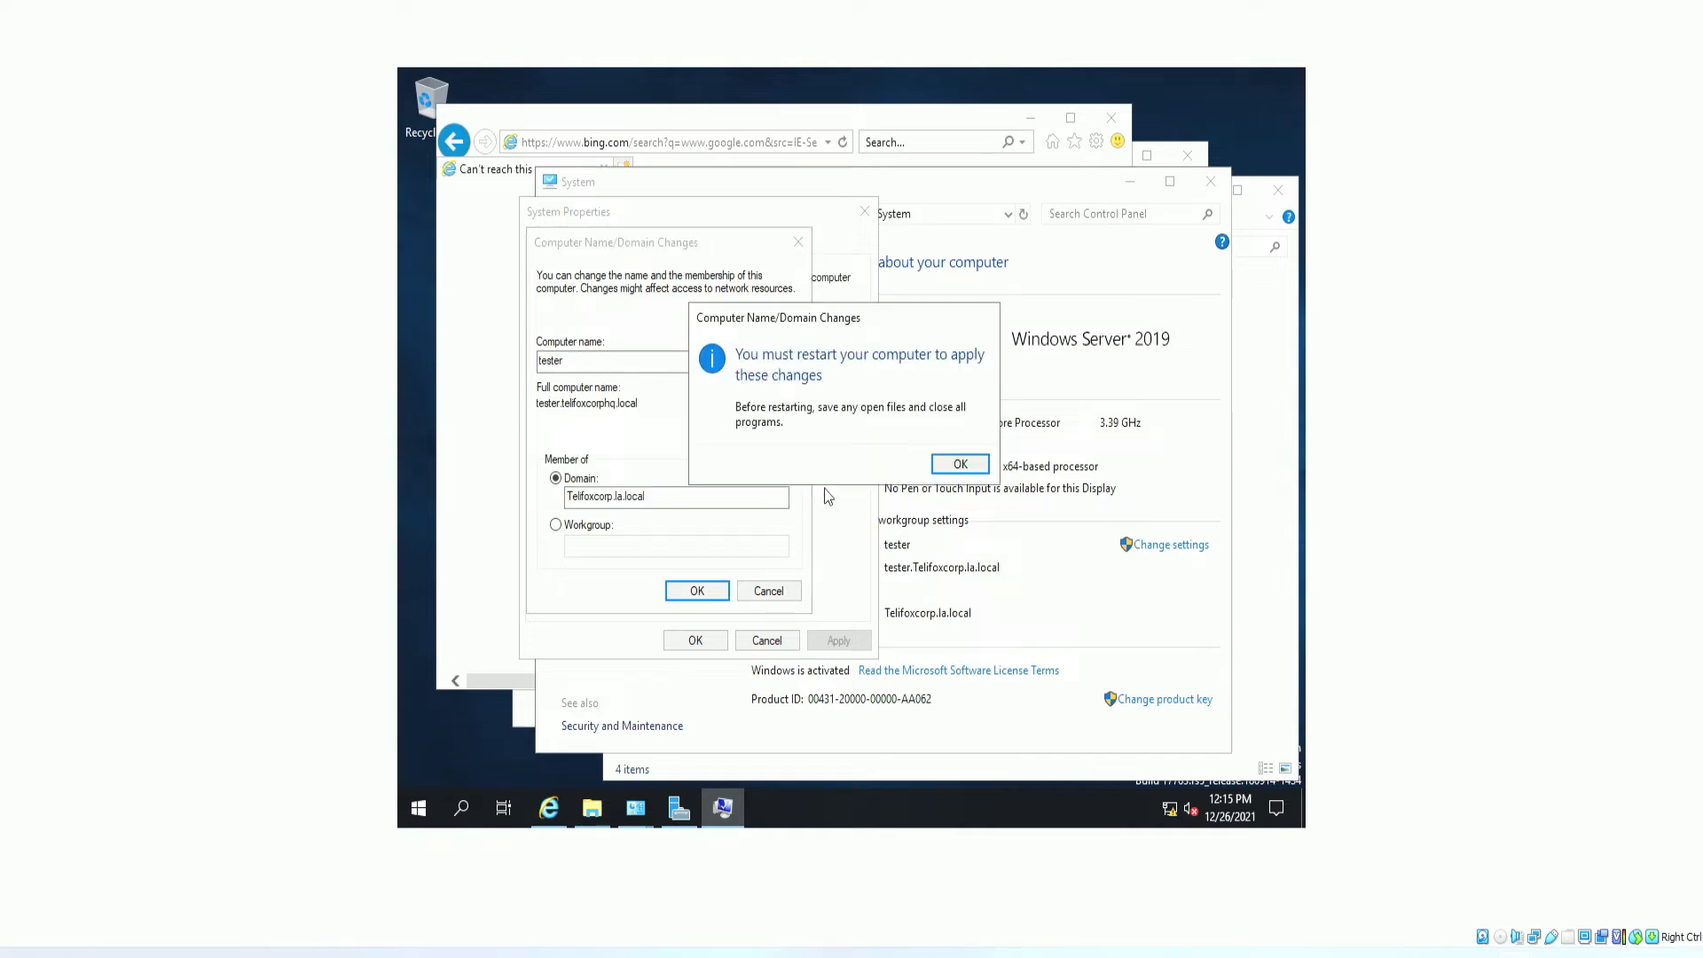
{"action": "left_click", "coordinate": [961, 466]}
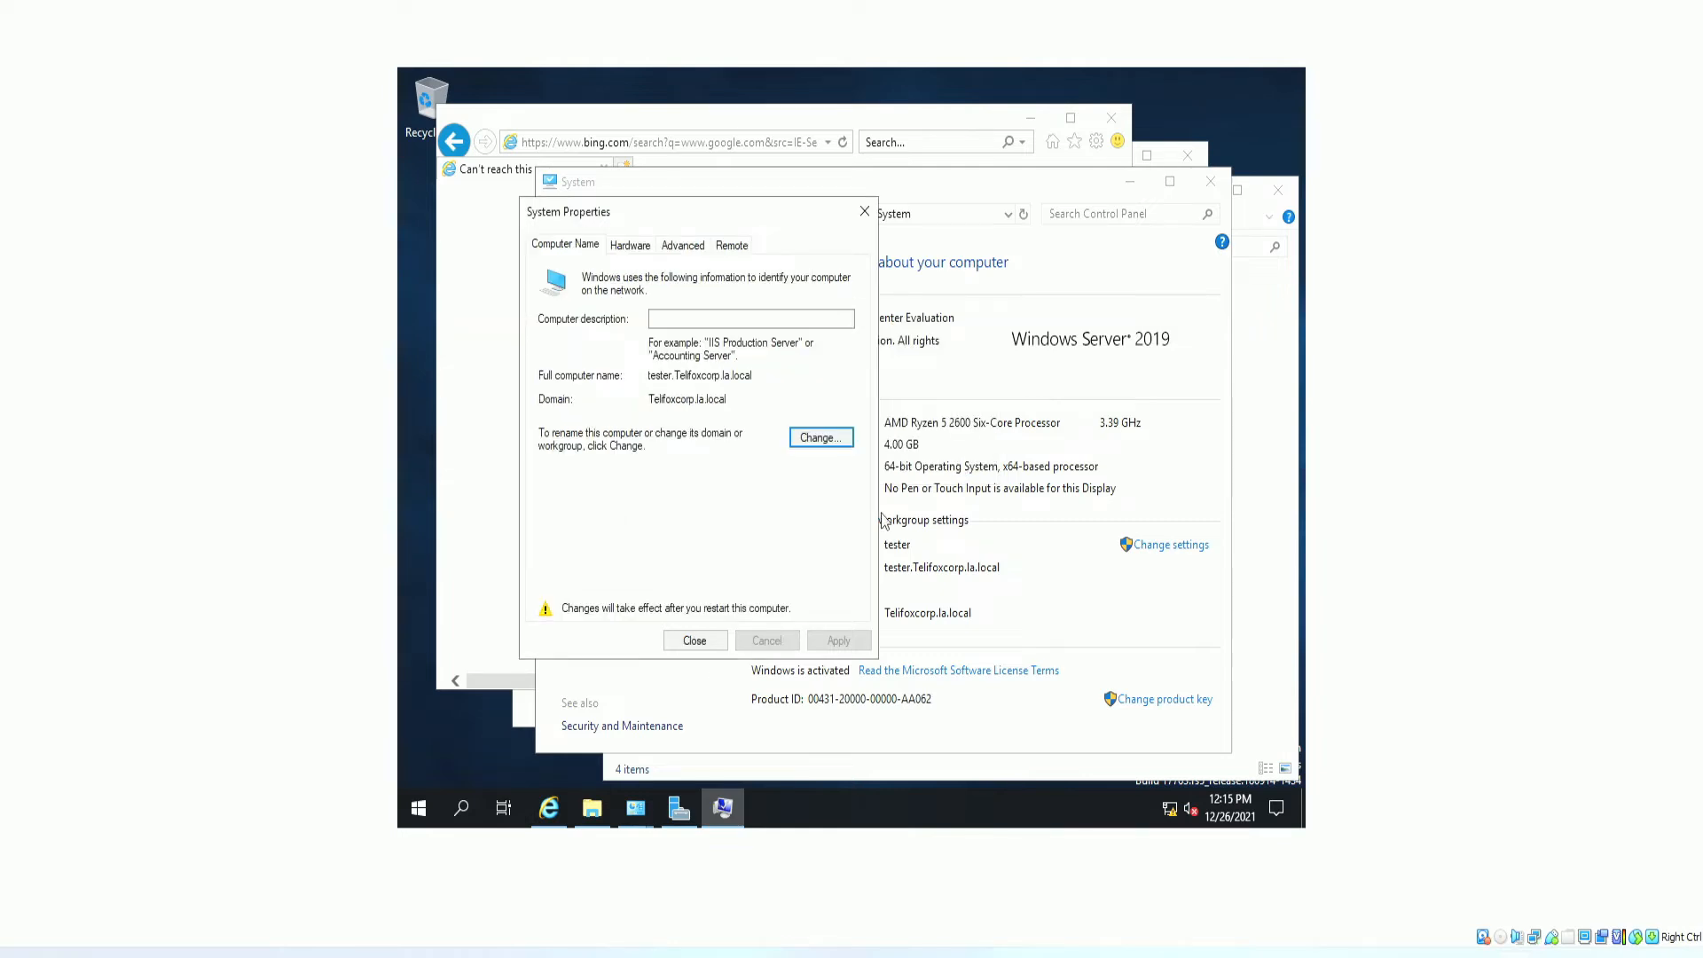
{"action": "left_click_drag", "start_coordinate": [754, 2], "coordinate": [783, 47]}
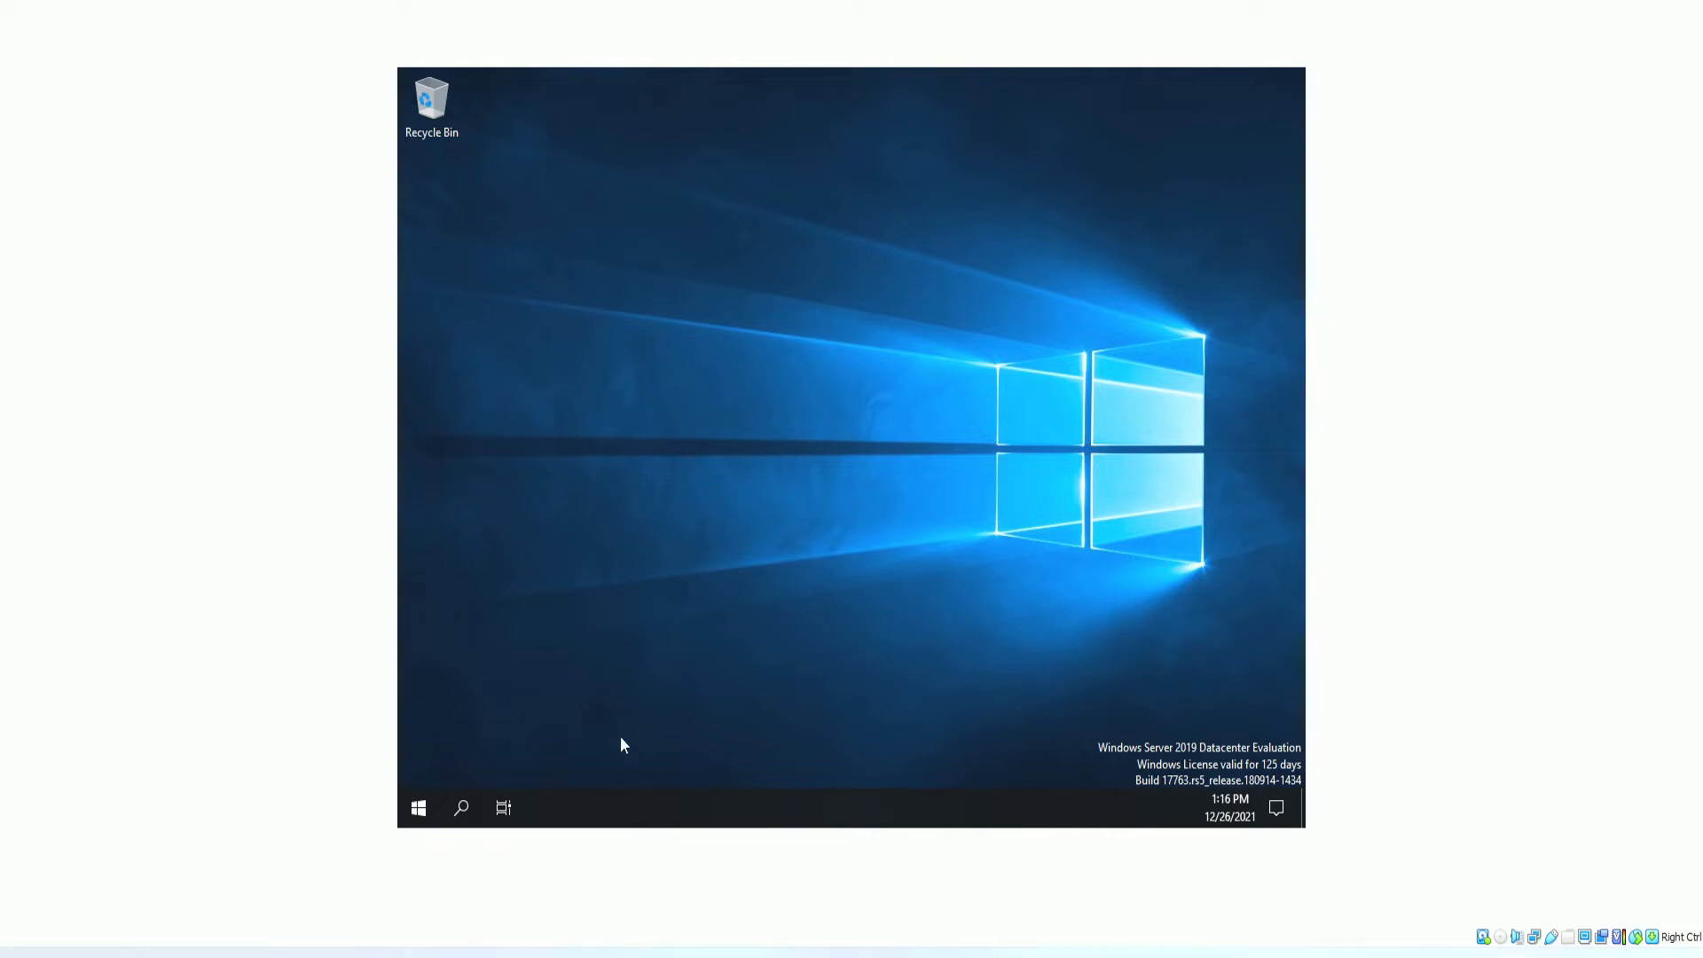
Check the restarted server via Start and search, then switch to the Ubuntu VM window.
{"action": "left_click", "coordinate": [417, 809]}
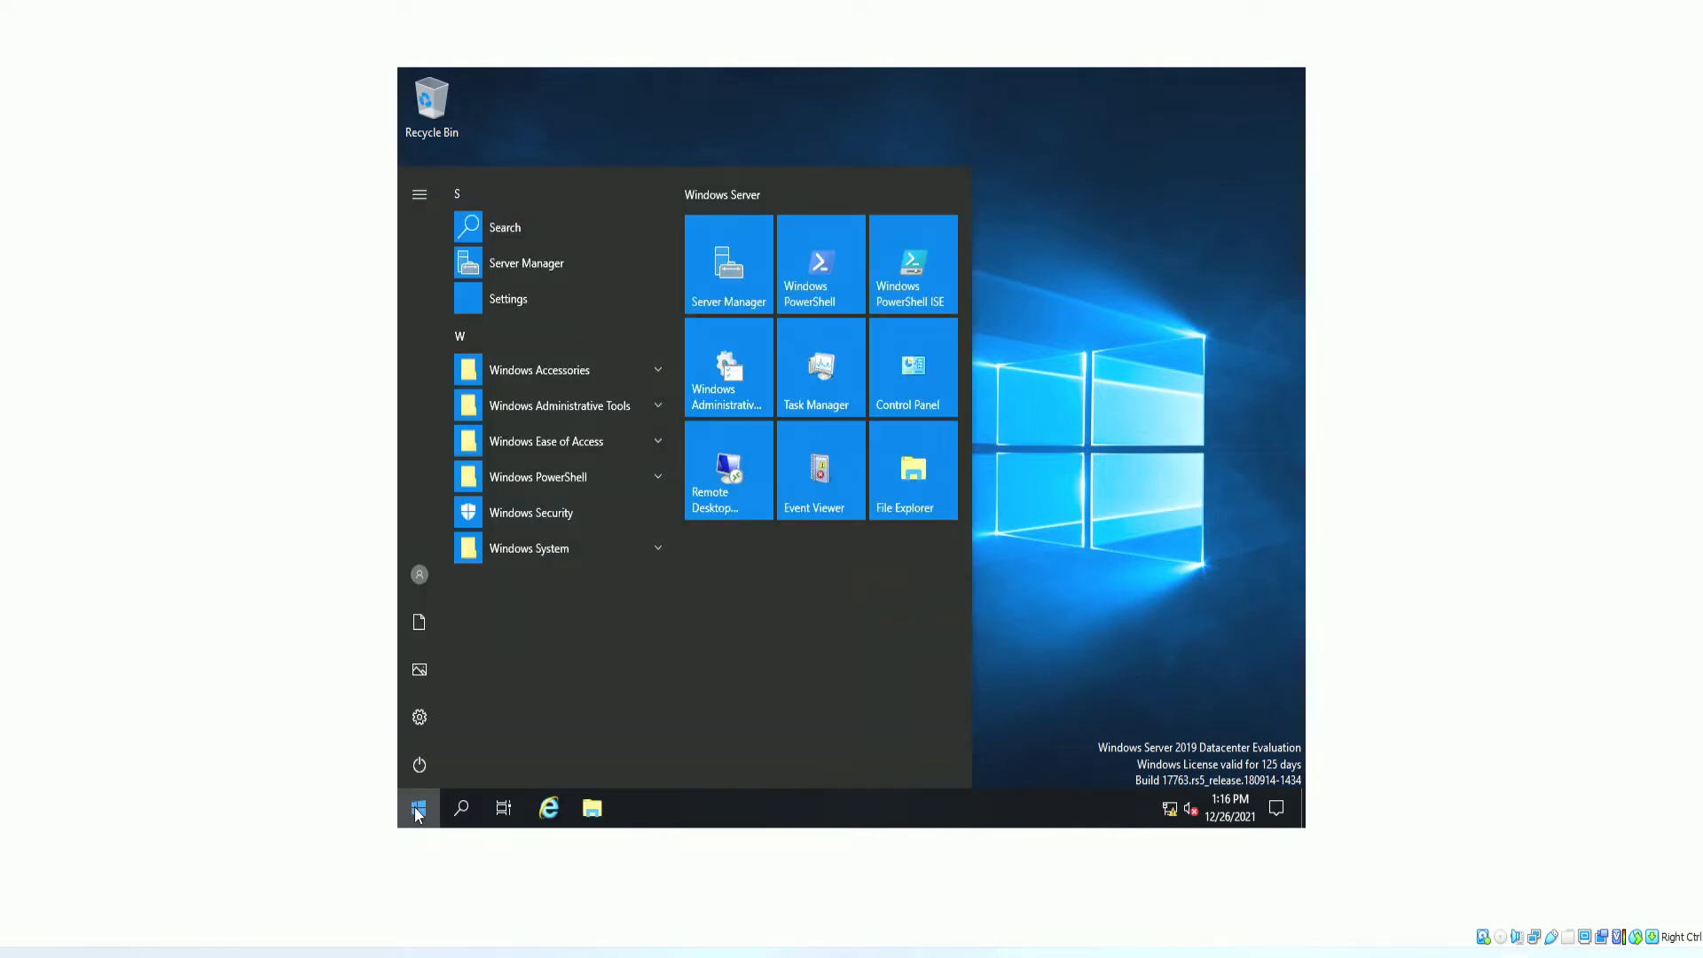
{"action": "left_click", "coordinate": [464, 809]}
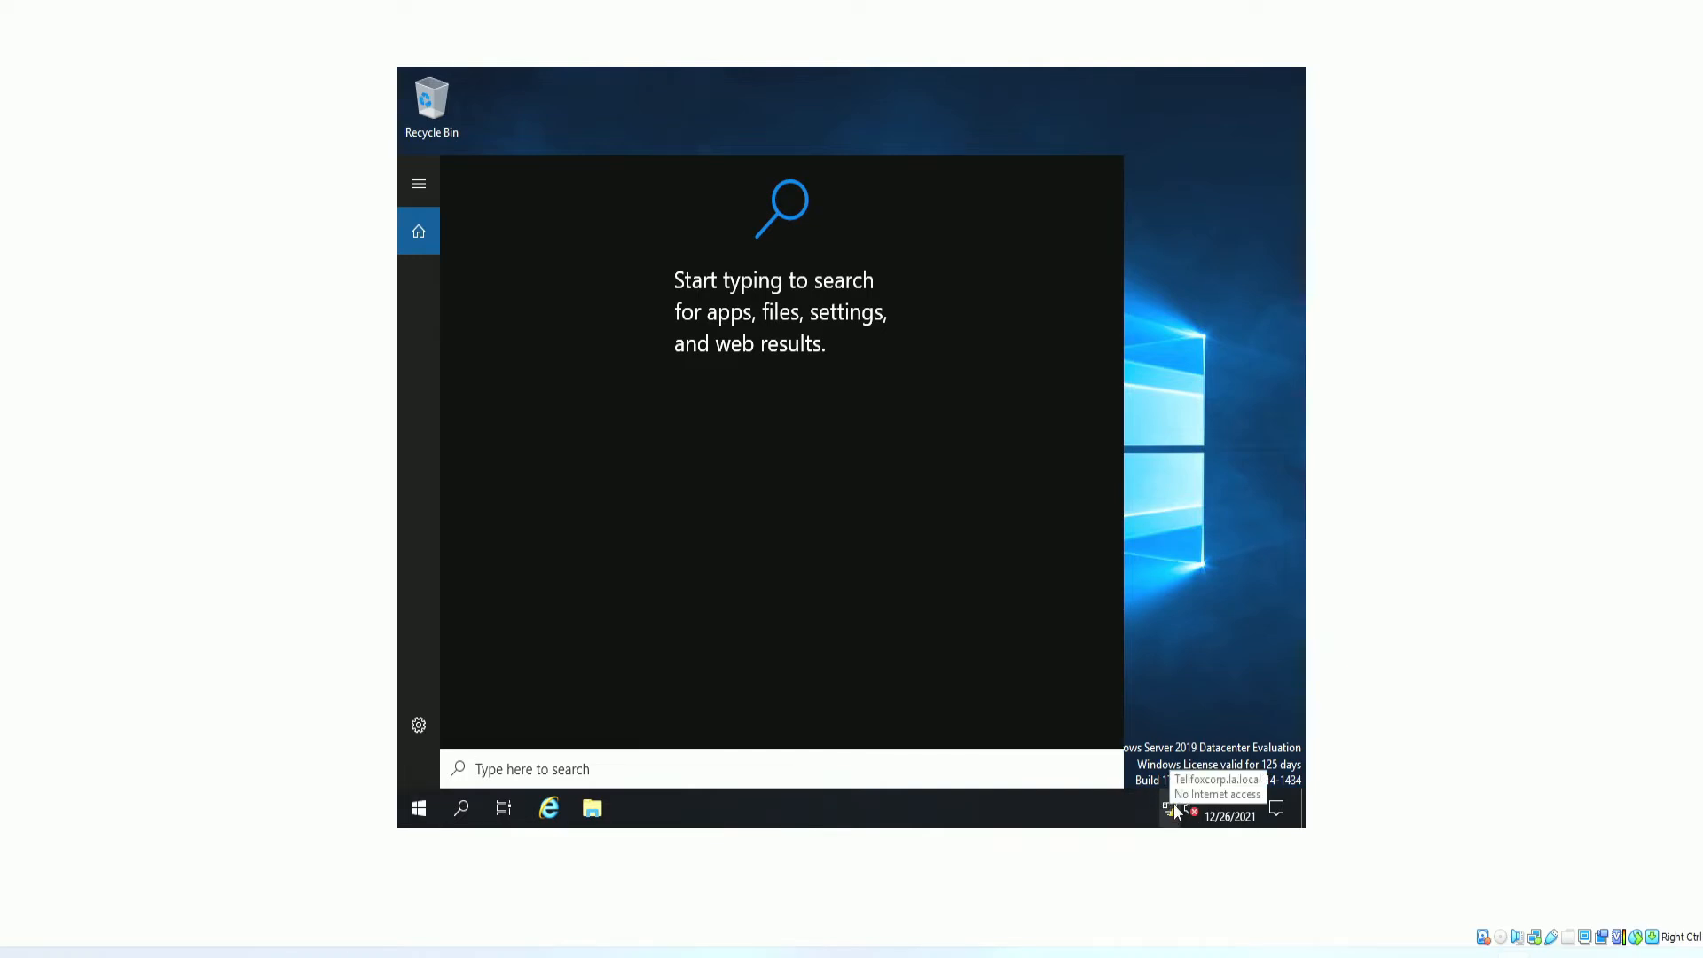
{"action": "left_click", "coordinate": [1168, 609]}
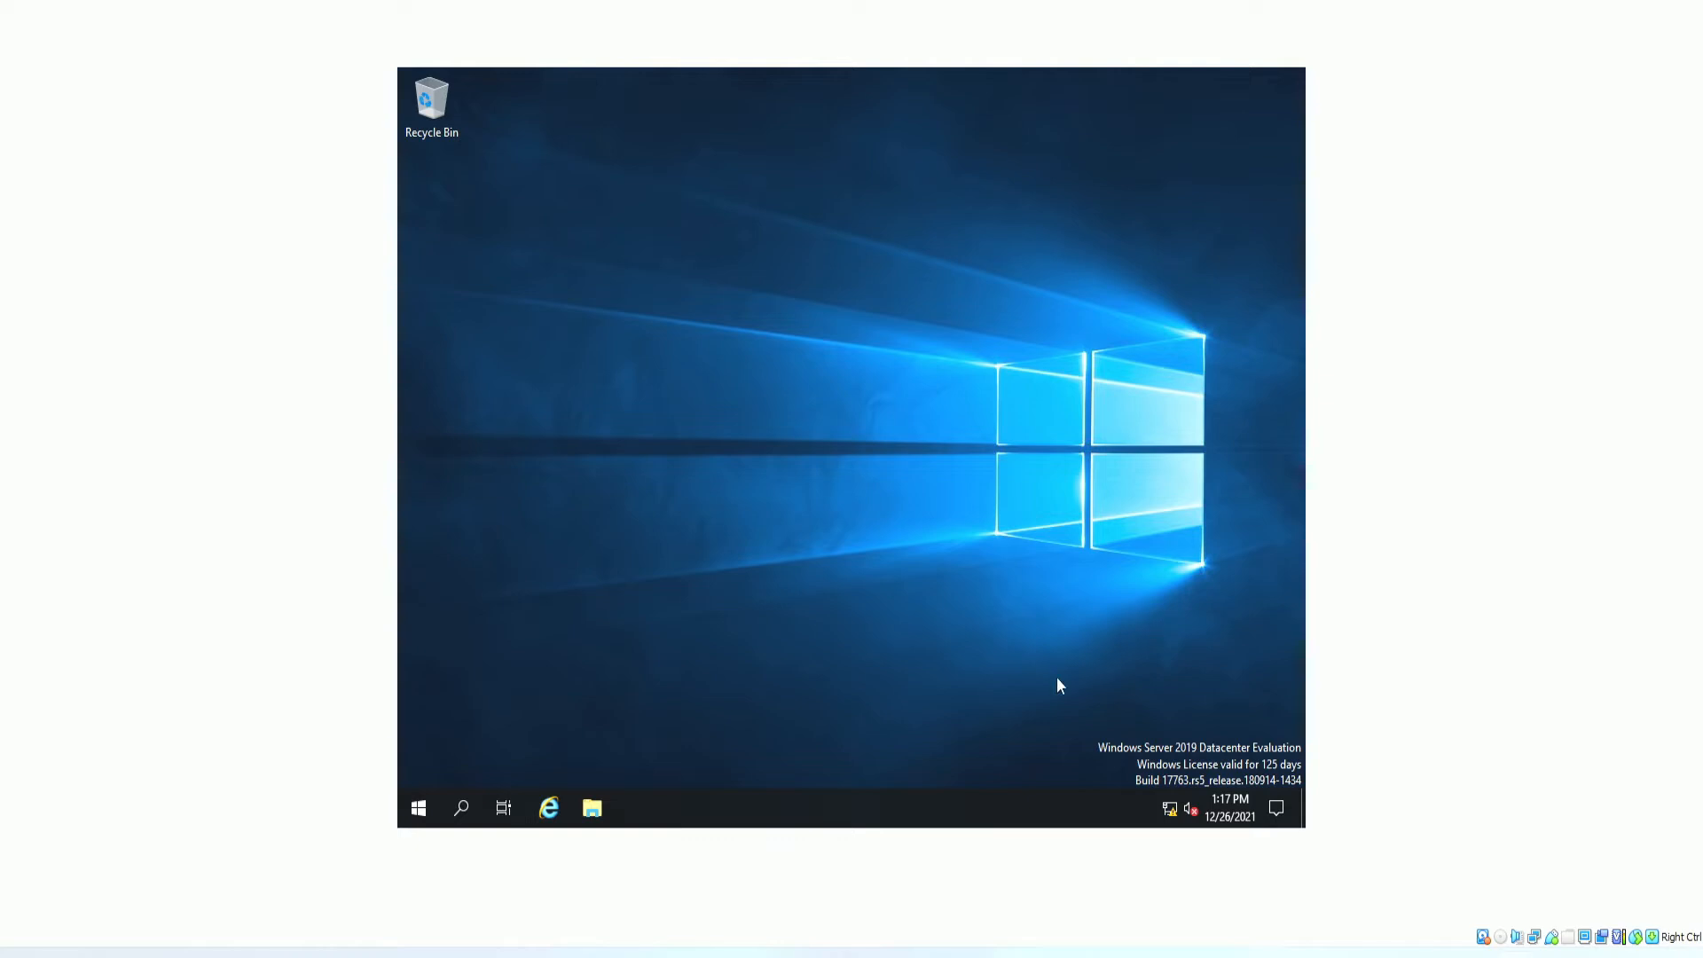
{"action": "left_click", "coordinate": [458, 811]}
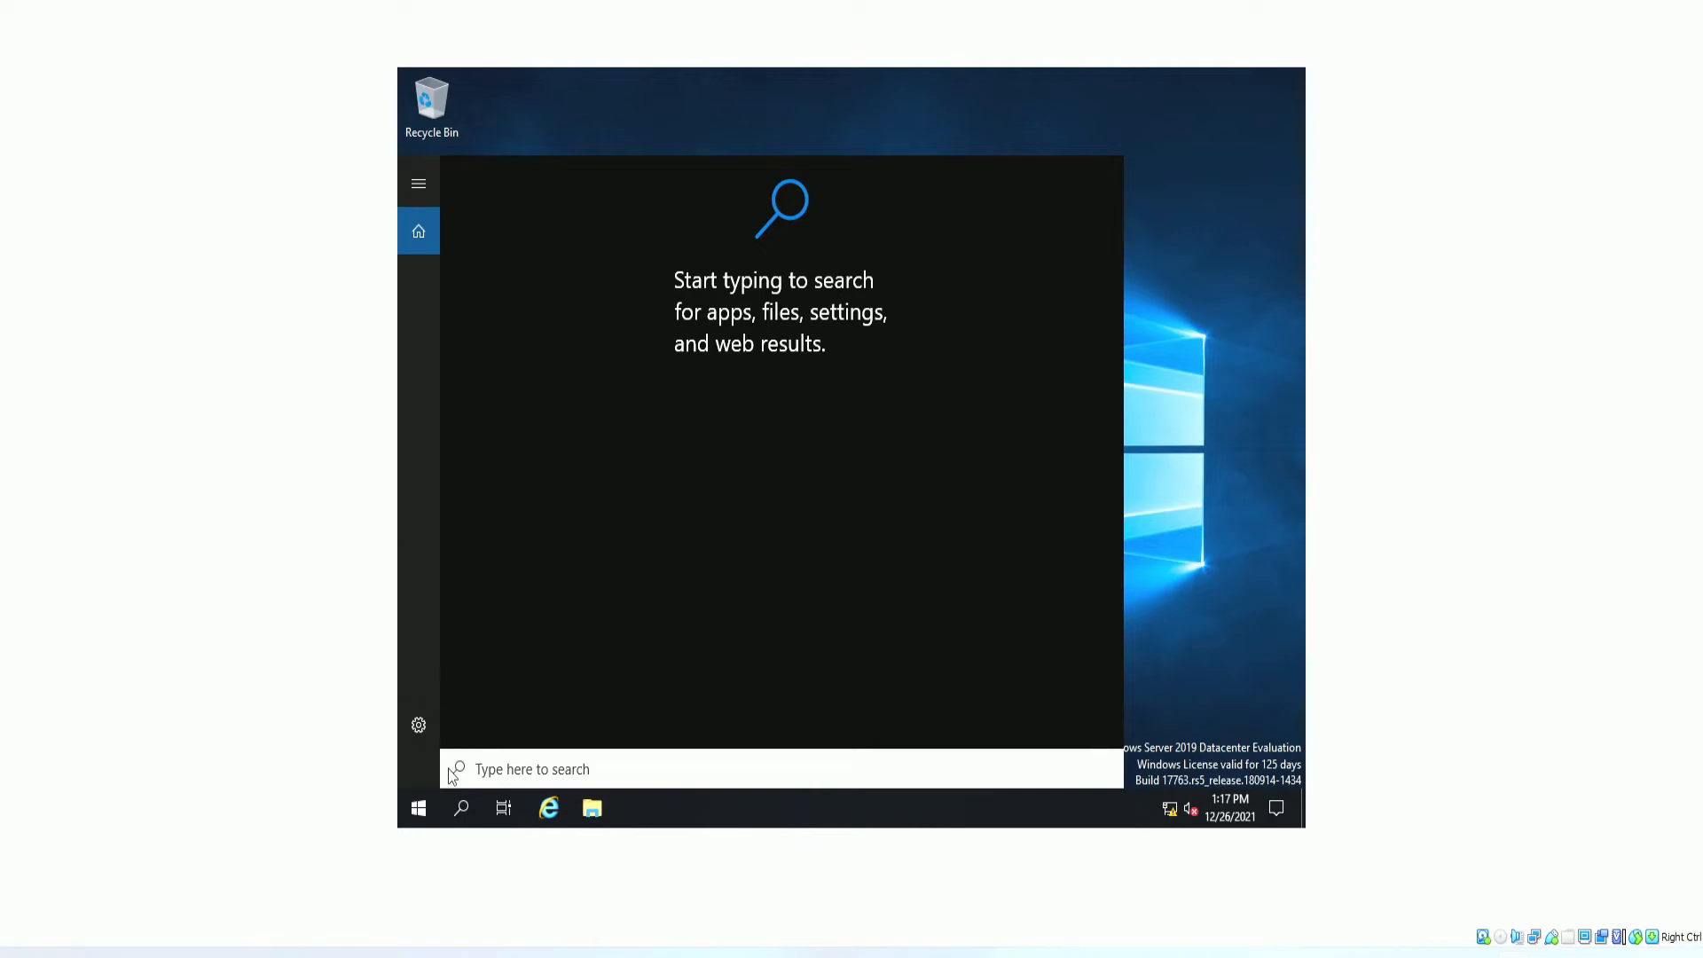
{"action": "left_click_drag", "start_coordinate": [0, 447], "coordinate": [0, 355]}
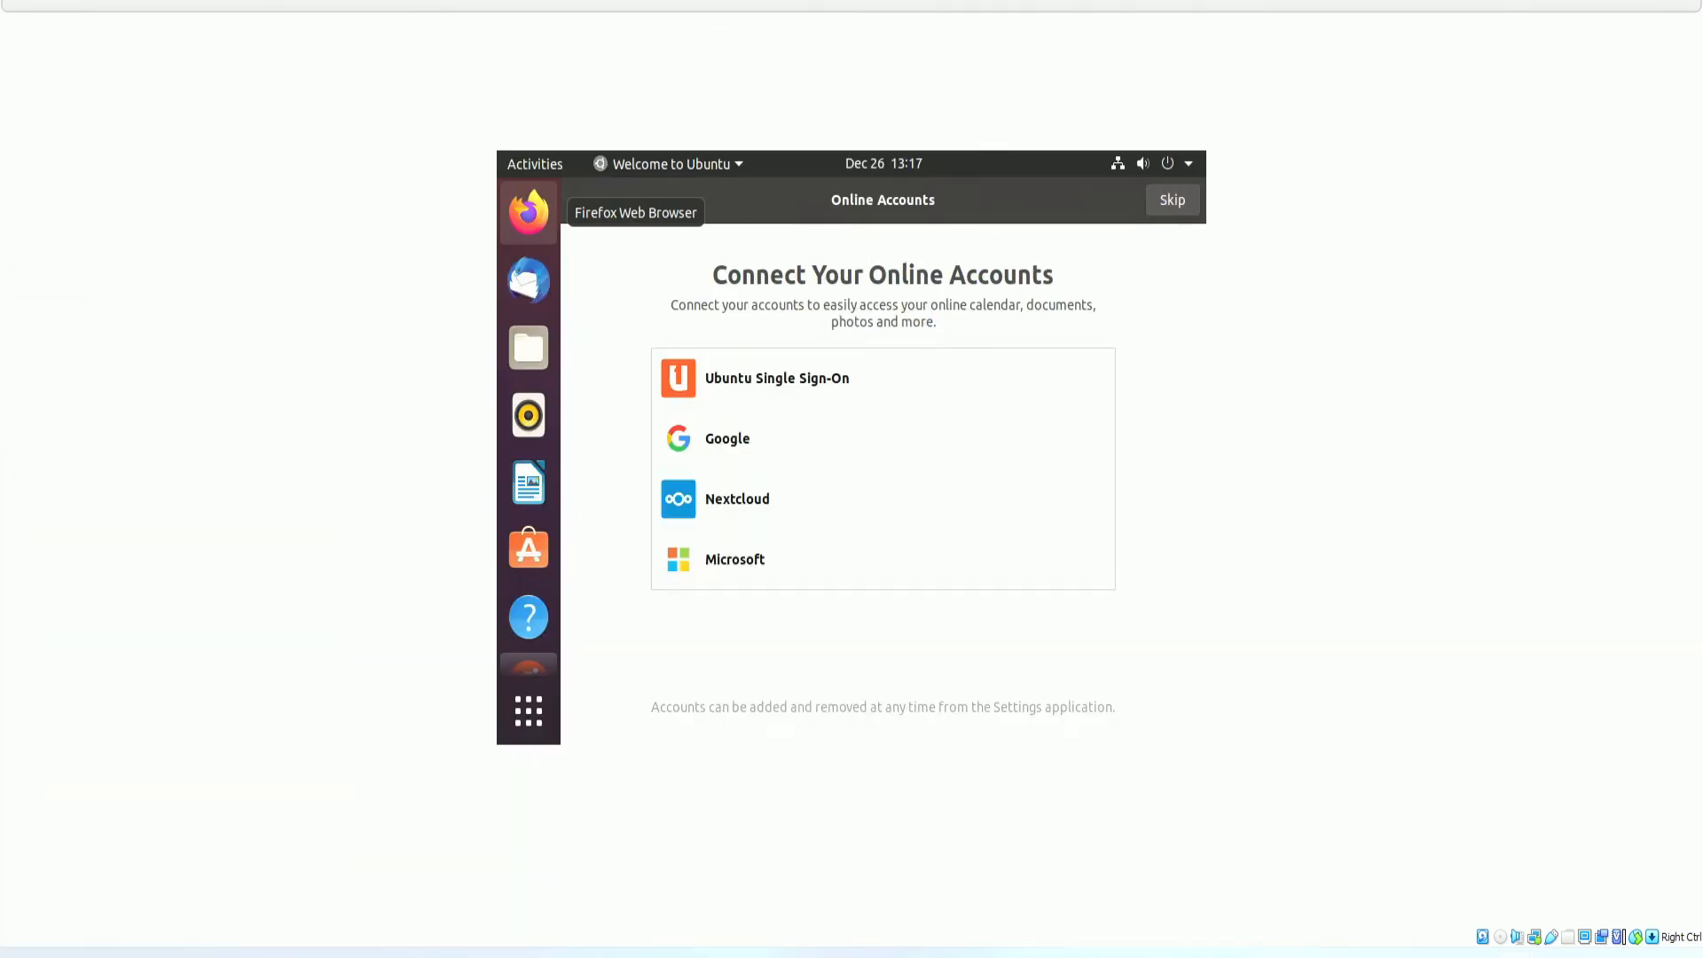
Finish the Ubuntu Welcome wizard, skipping online accounts, Livepatch, help-improve and privacy pages.
{"action": "left_click", "coordinate": [1175, 213]}
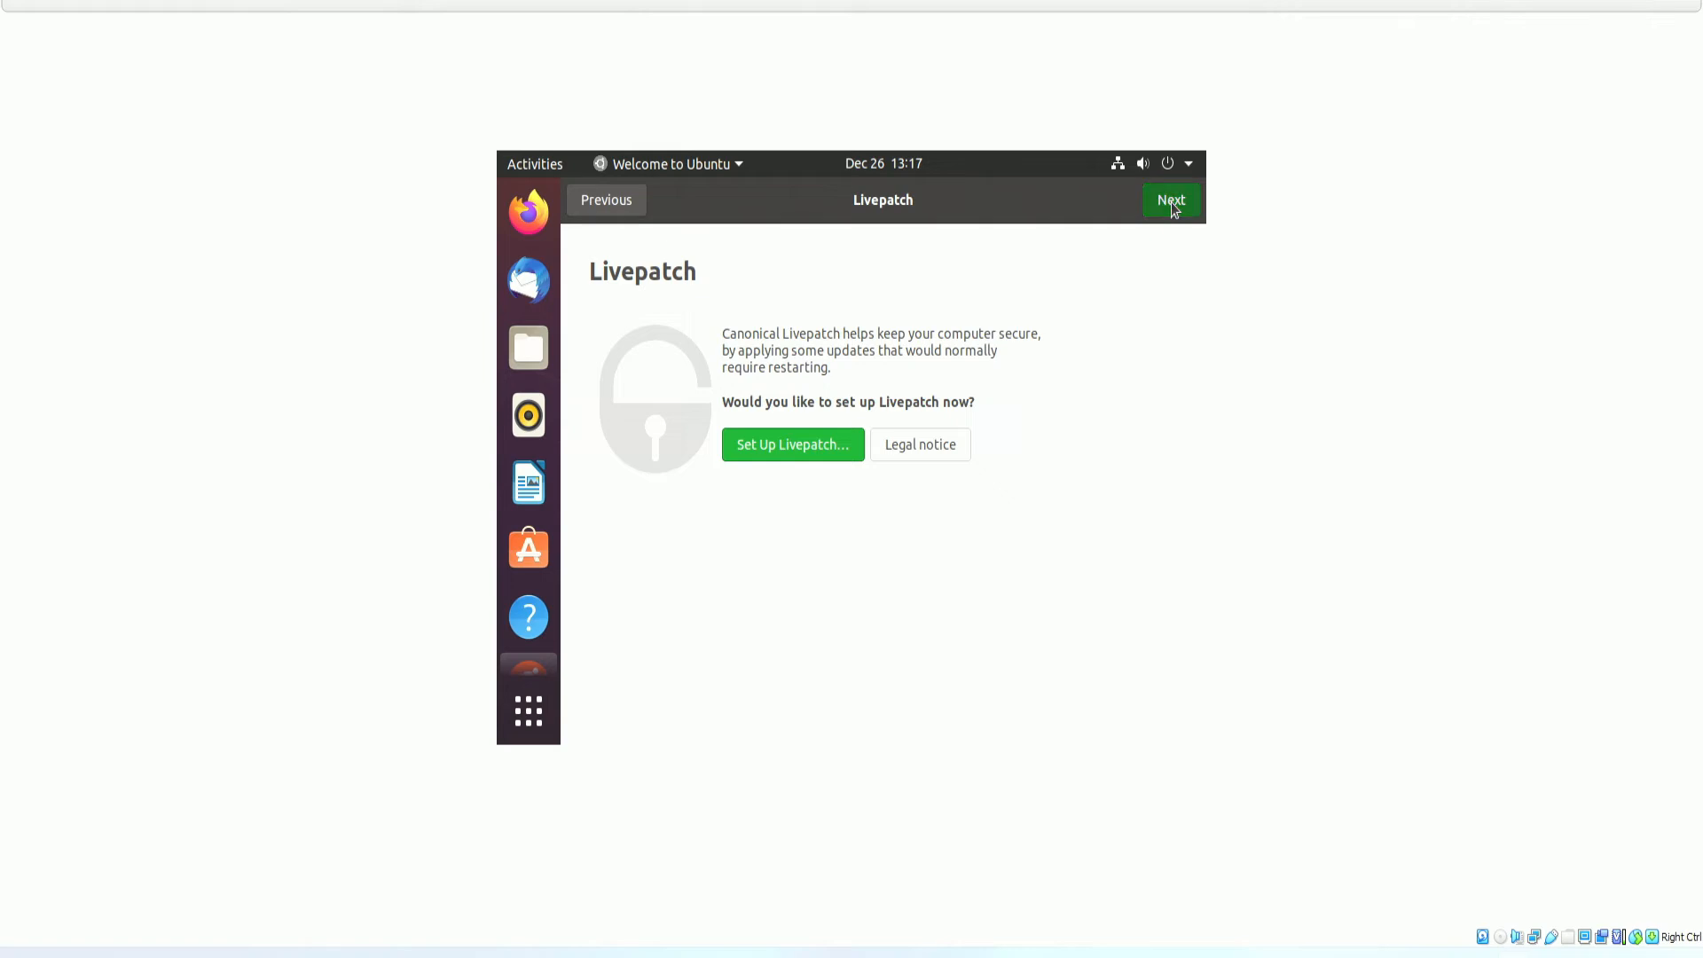
{"action": "left_click", "coordinate": [1171, 202]}
{"action": "left_click", "coordinate": [1173, 202]}
{"action": "left_click", "coordinate": [1173, 202]}
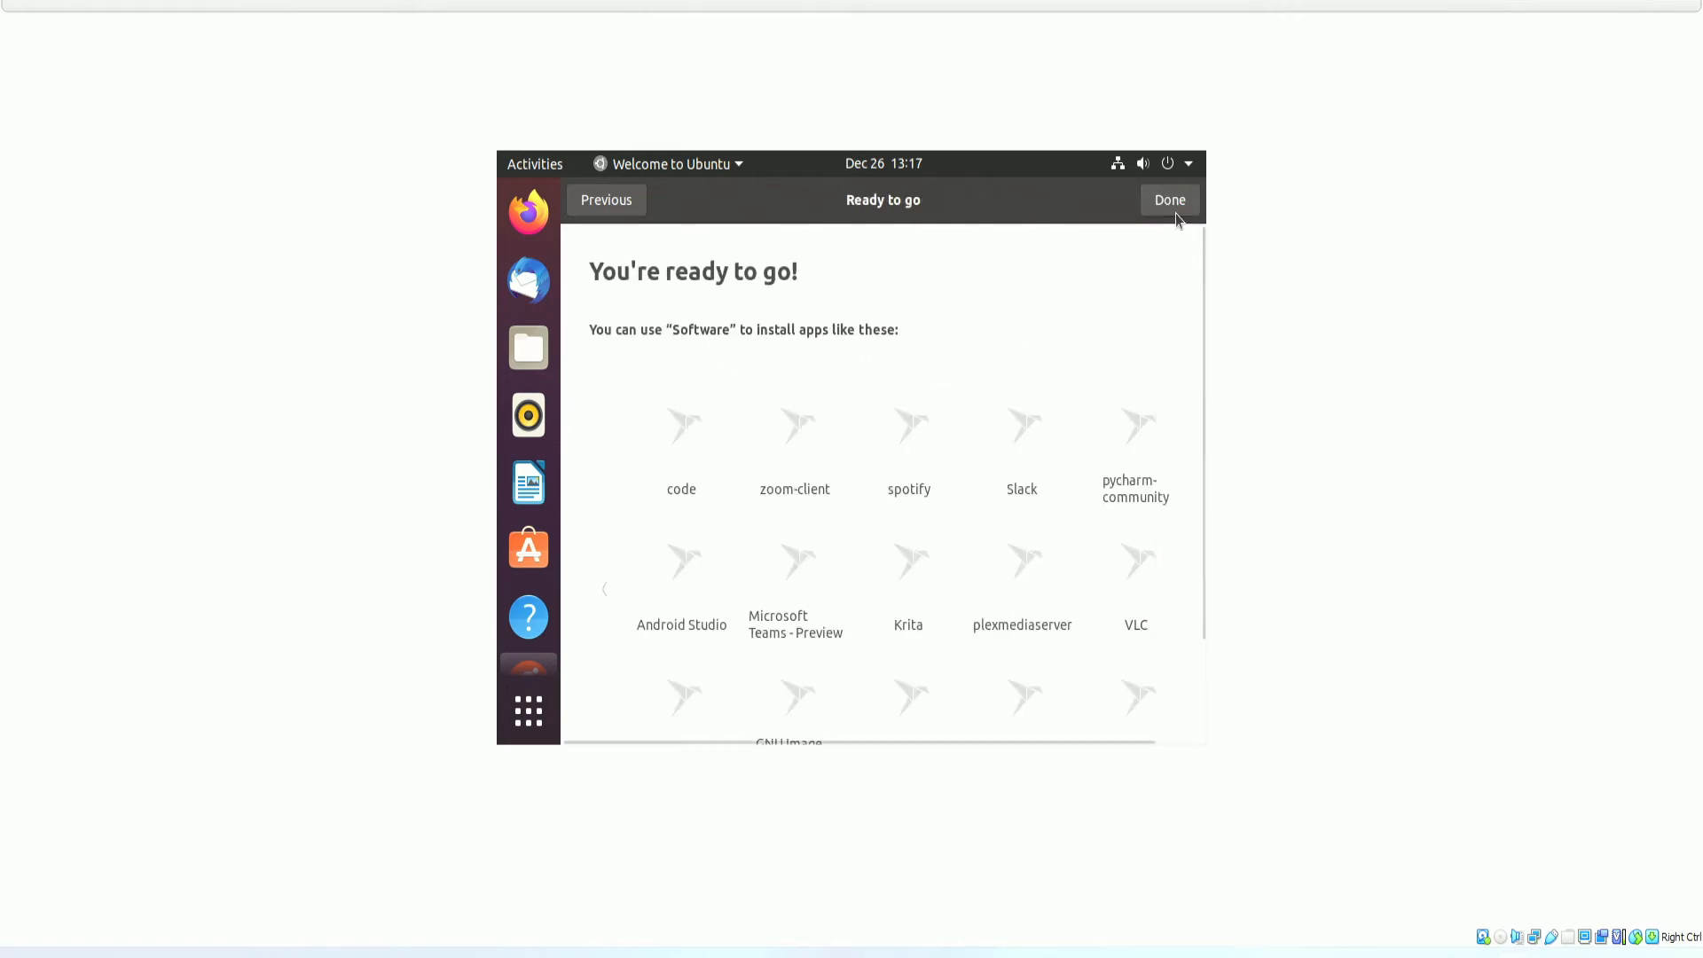
{"action": "left_click", "coordinate": [1175, 211]}
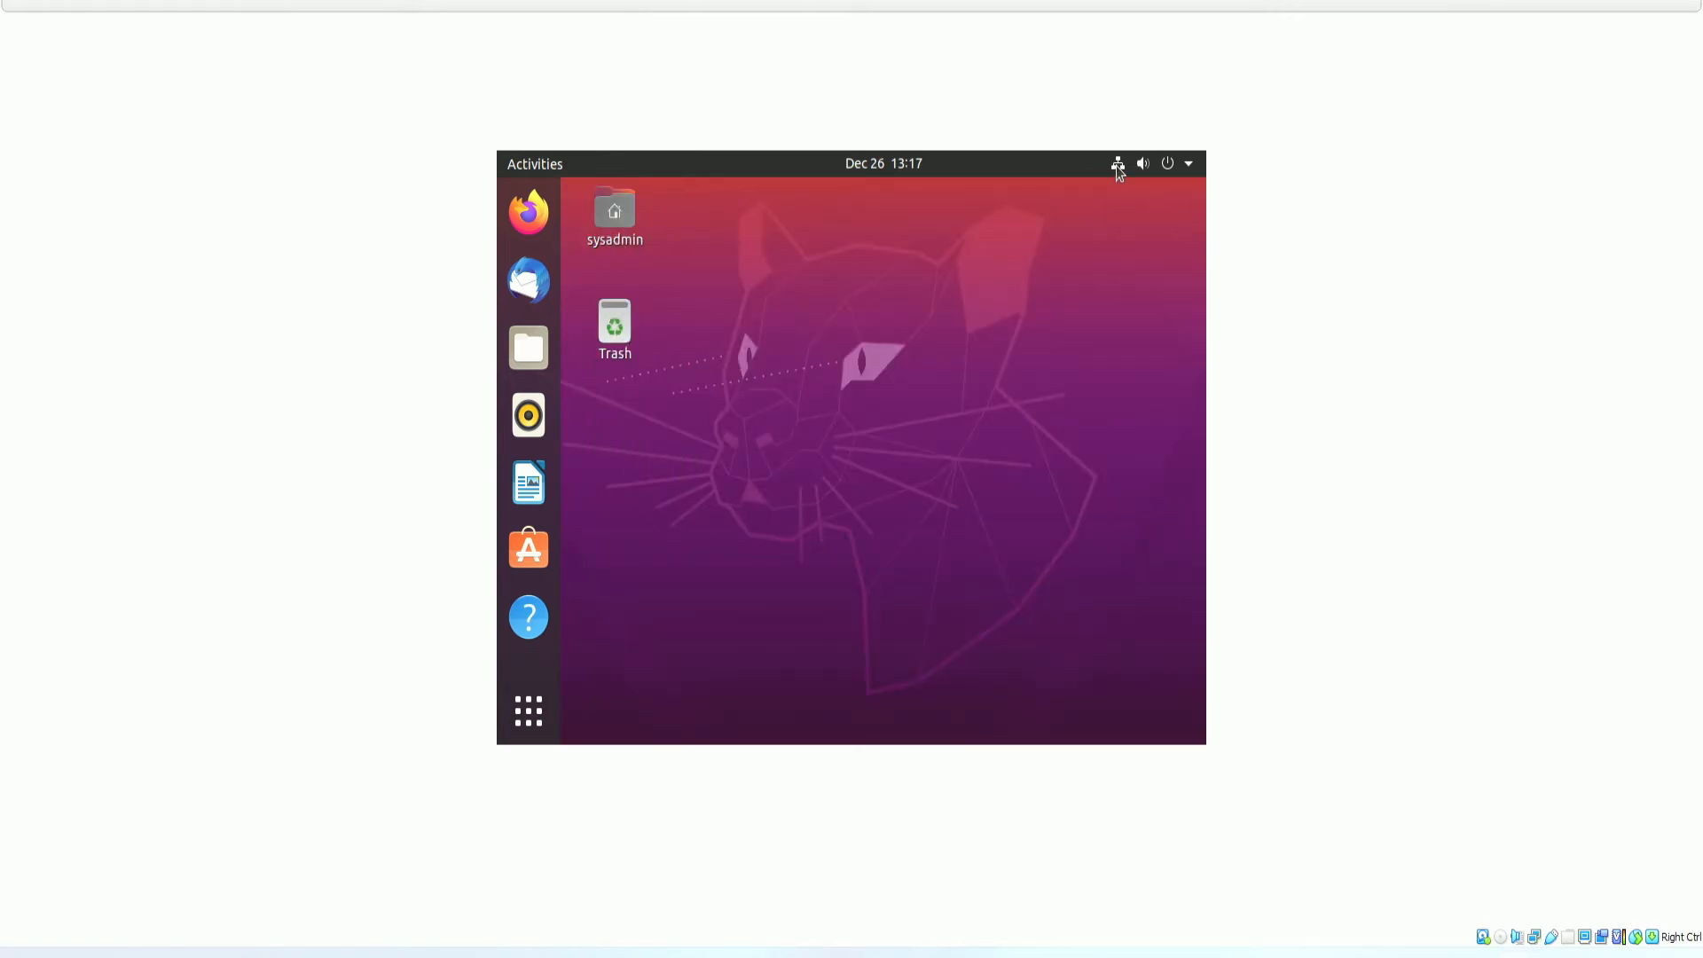
Disable IPv6 on the wired connection and apply the change.
{"action": "left_click", "coordinate": [1118, 167]}
{"action": "left_click", "coordinate": [1020, 270]}
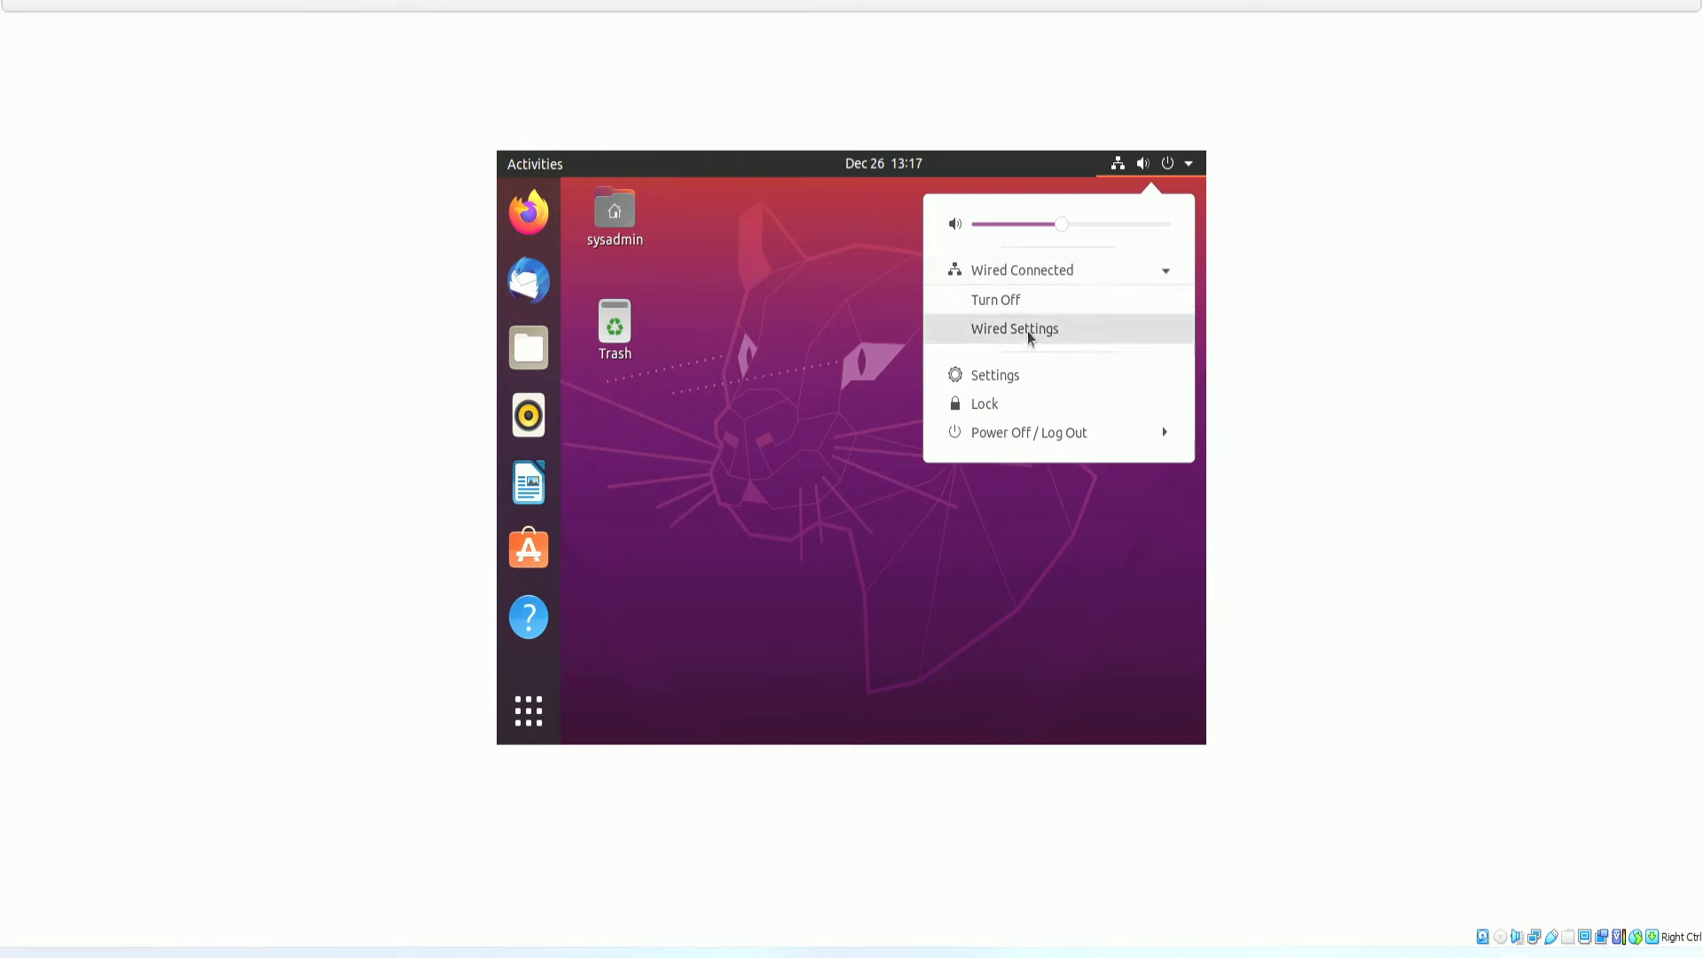
{"action": "left_click", "coordinate": [1030, 337]}
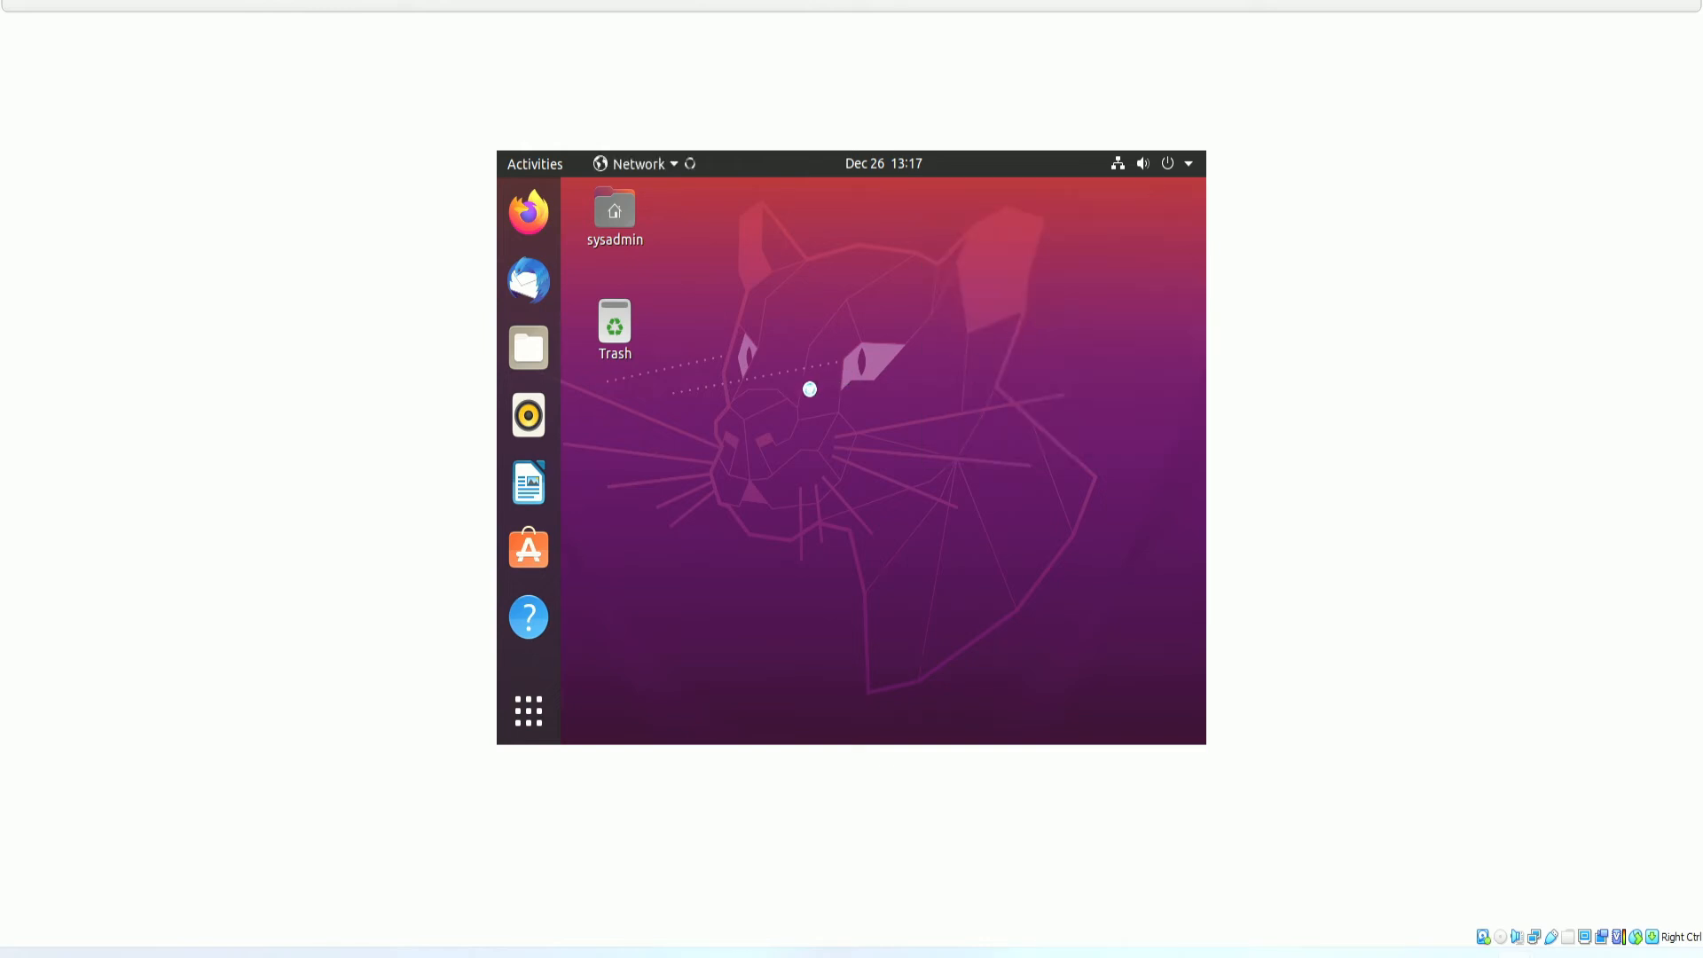
{"action": "left_click", "coordinate": [1162, 324]}
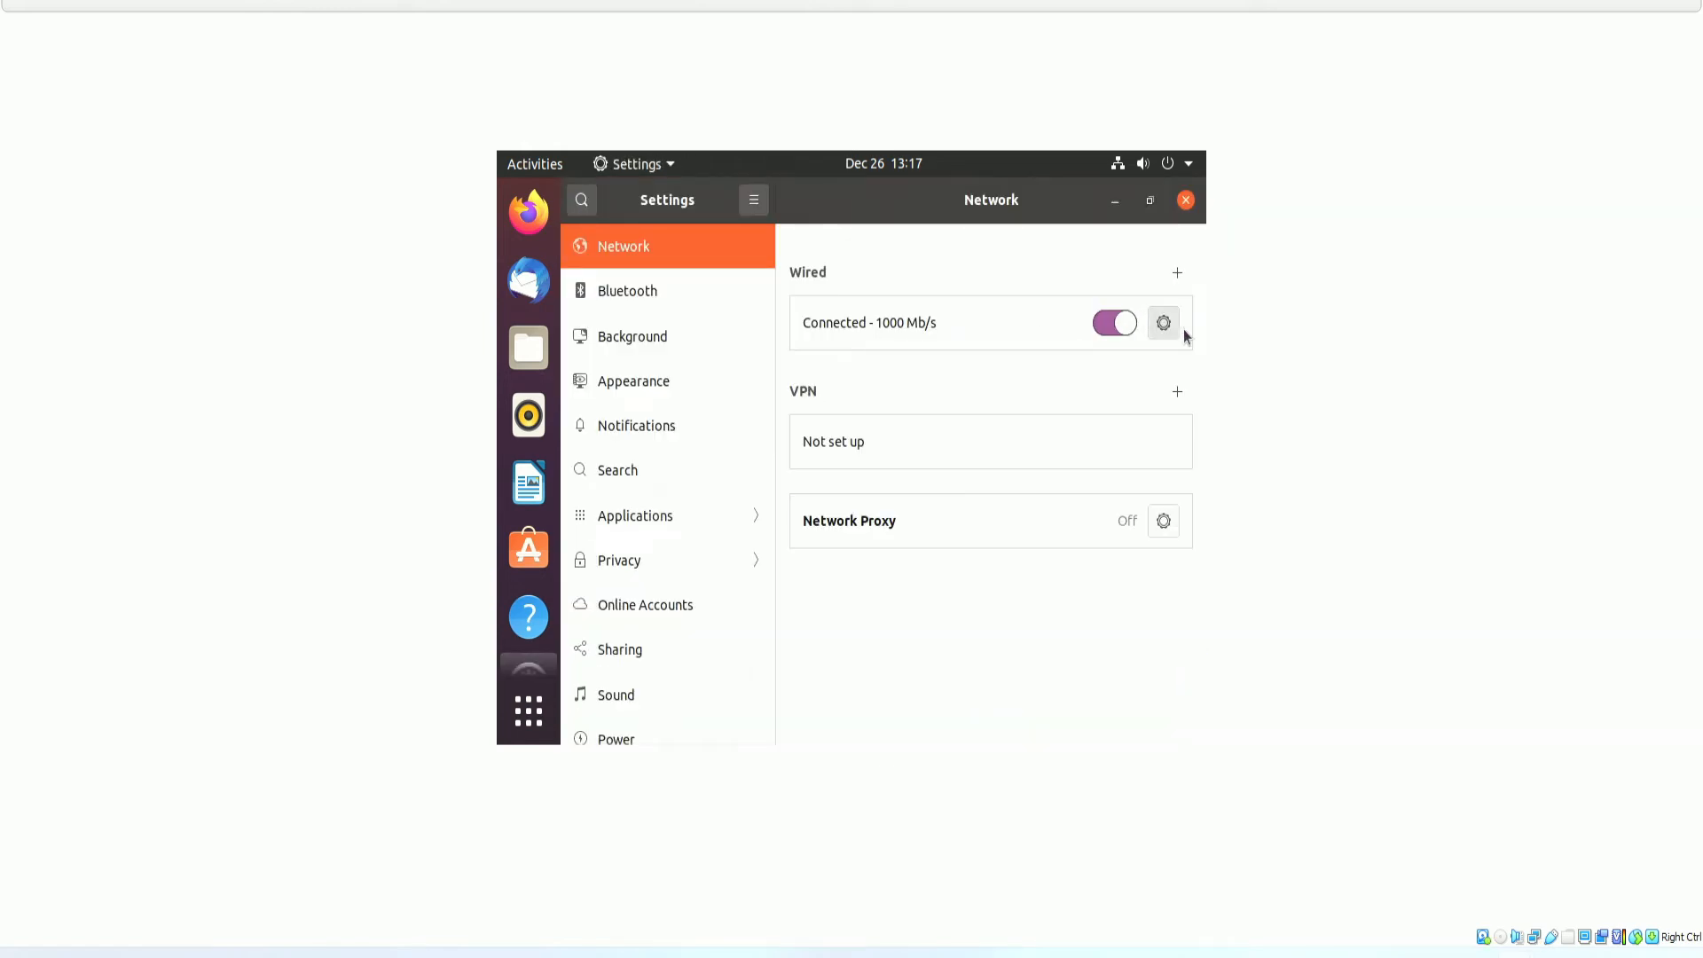
{"action": "left_click", "coordinate": [866, 290]}
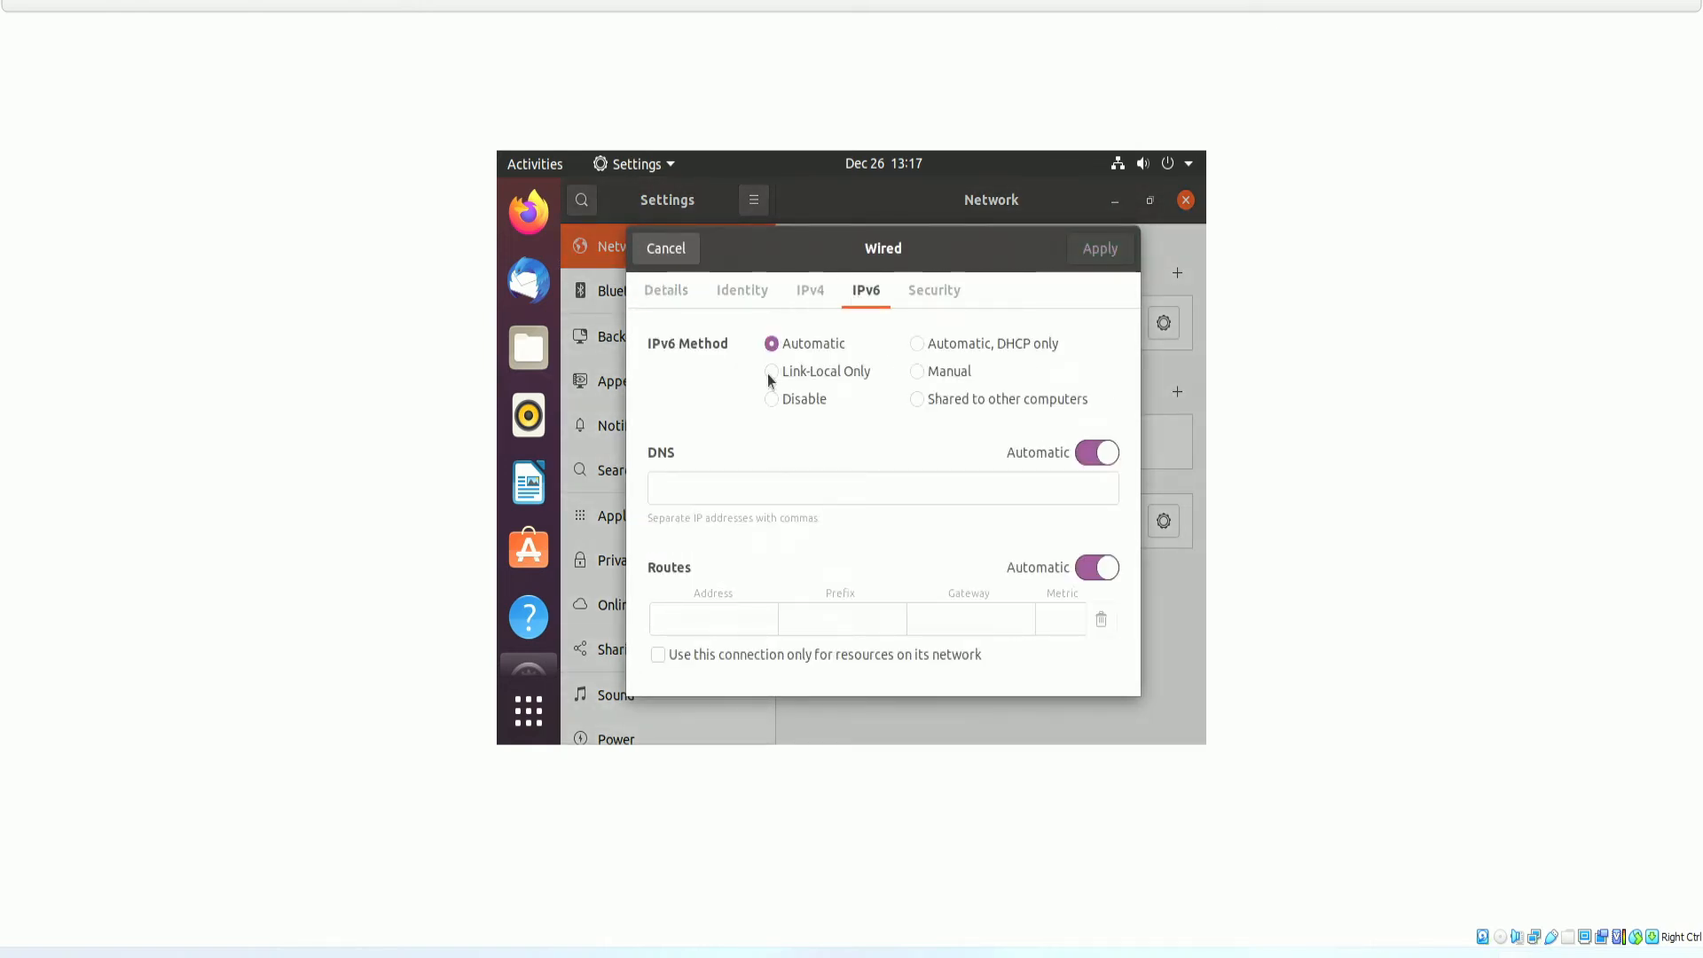
{"action": "left_click", "coordinate": [772, 399]}
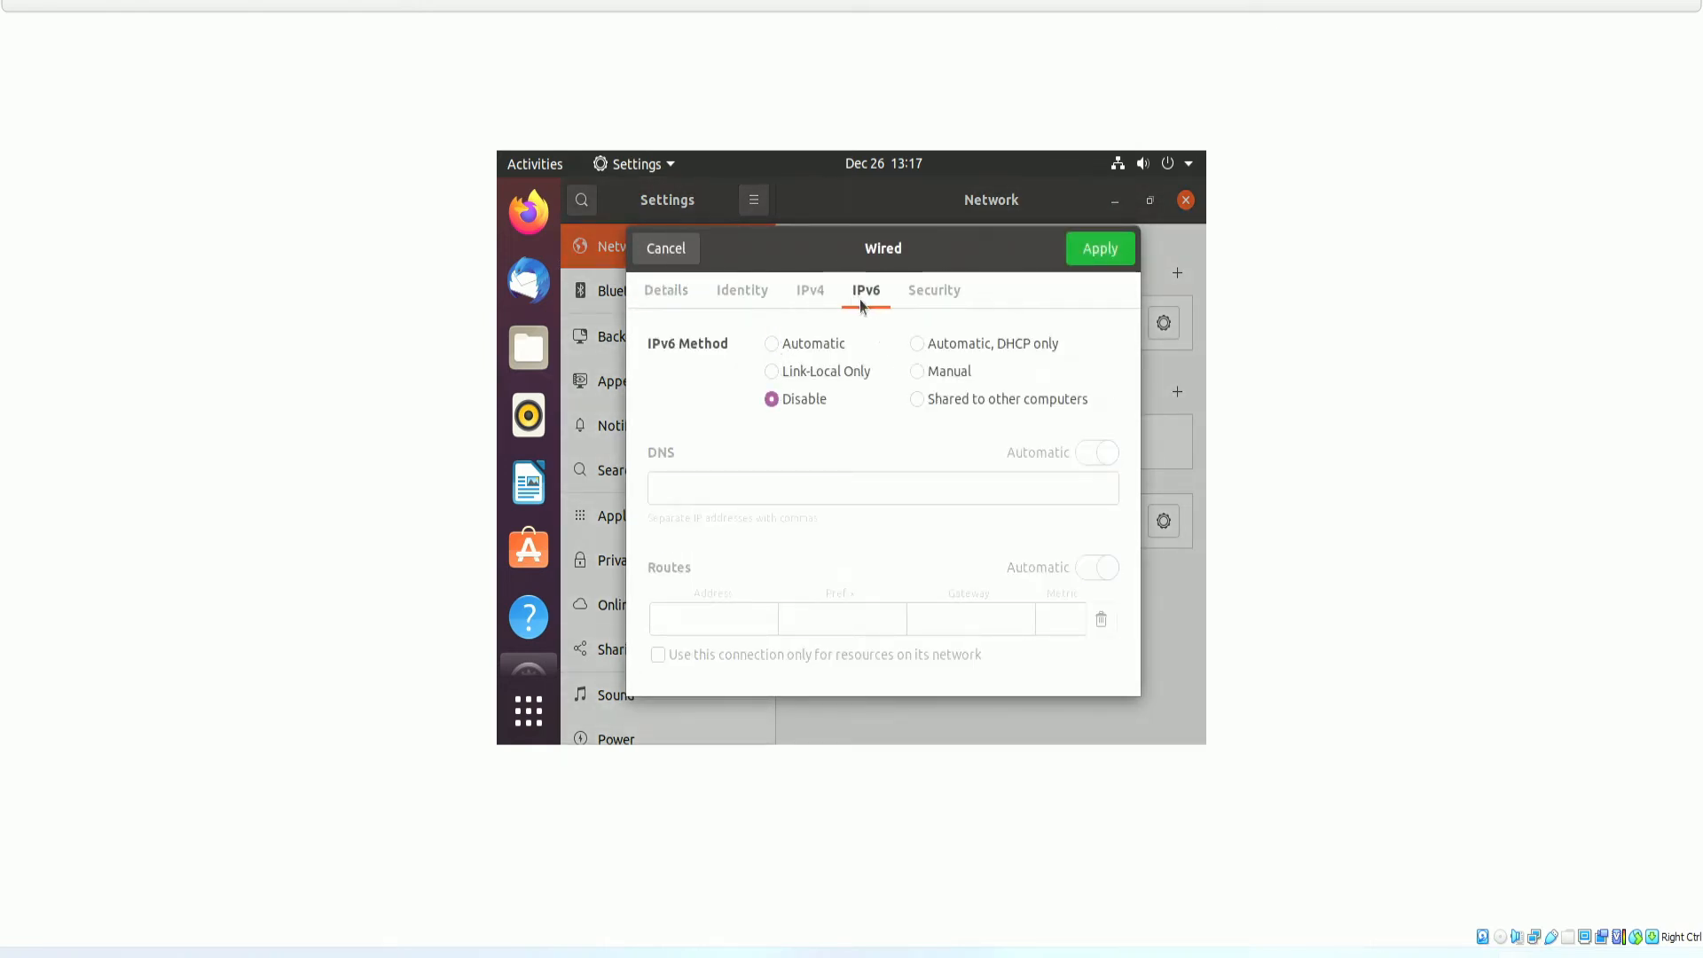
{"action": "left_click", "coordinate": [1087, 255]}
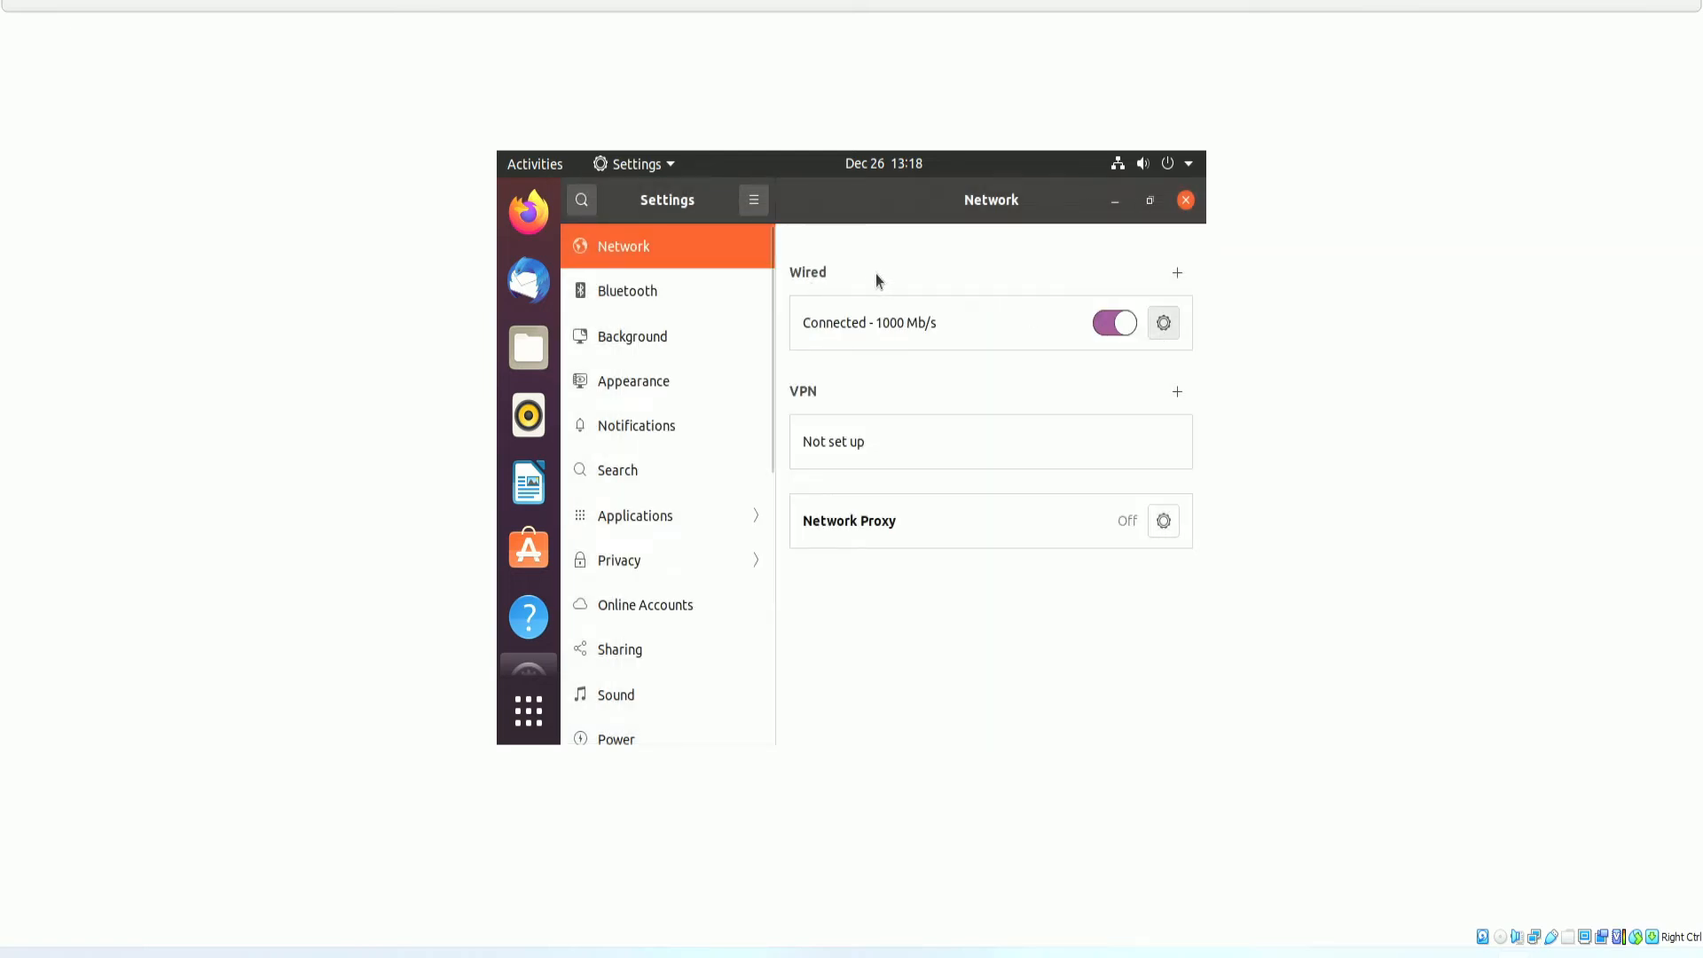
Turn off automatic IPv4 DNS and set the DNS server to 10.0.0.145.
{"action": "left_click", "coordinate": [1164, 322]}
{"action": "left_click", "coordinate": [803, 293]}
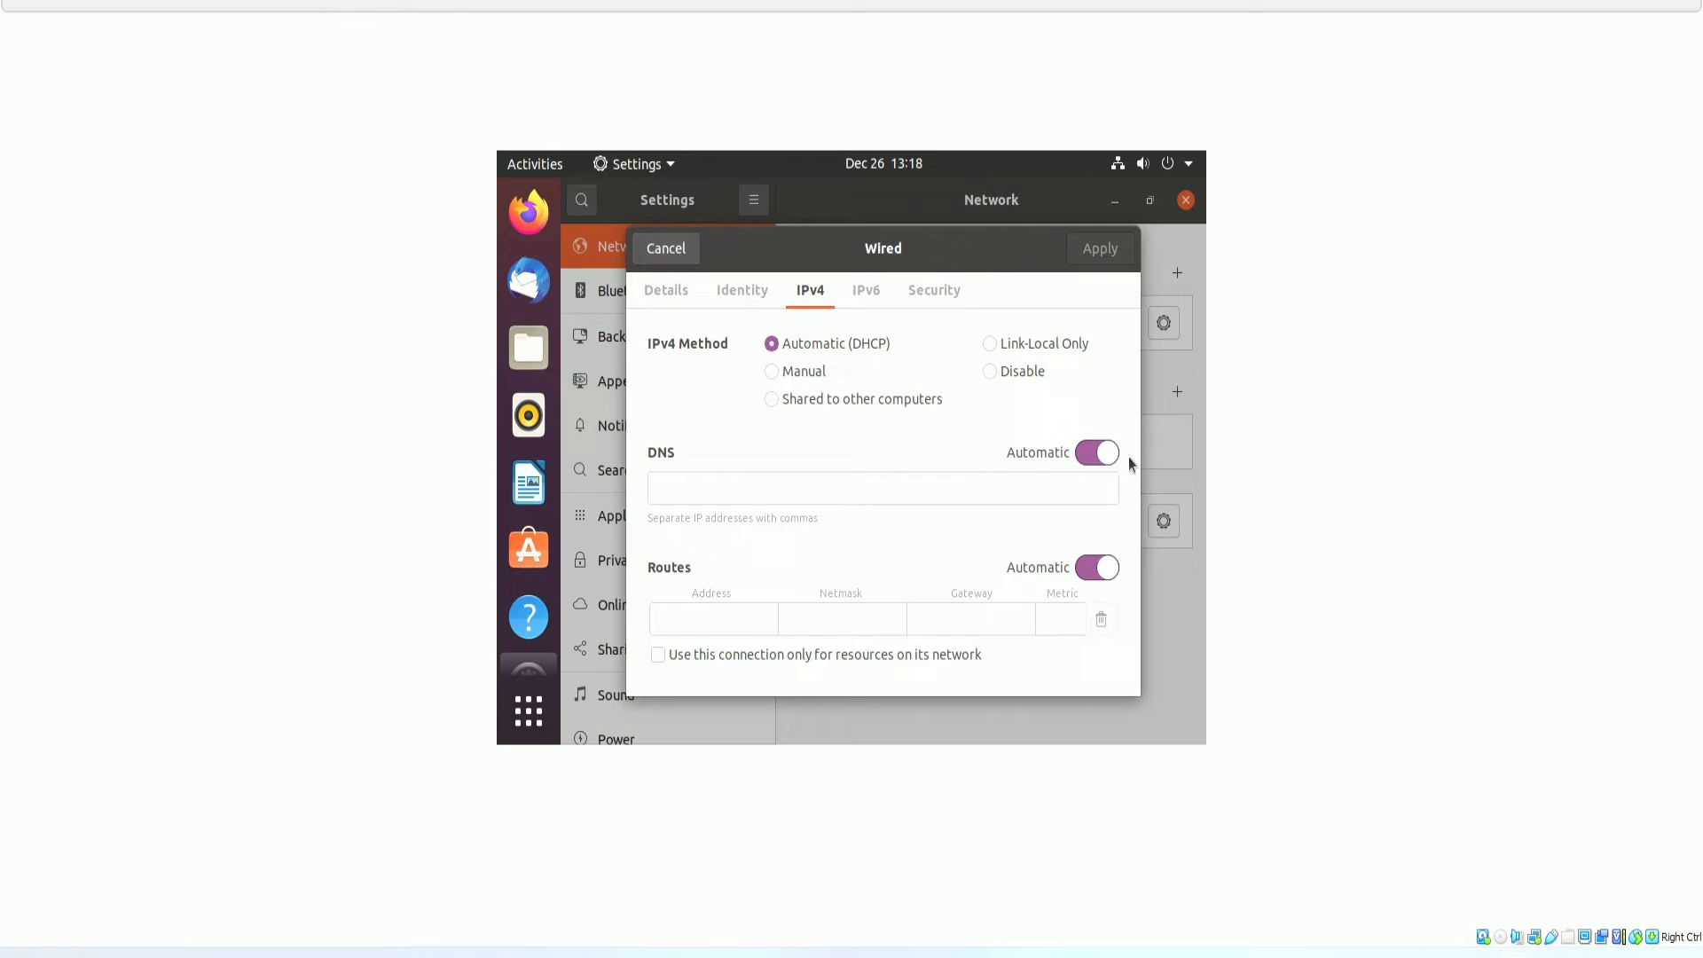
{"action": "left_click", "coordinate": [1091, 453]}
{"action": "left_click", "coordinate": [879, 489]}
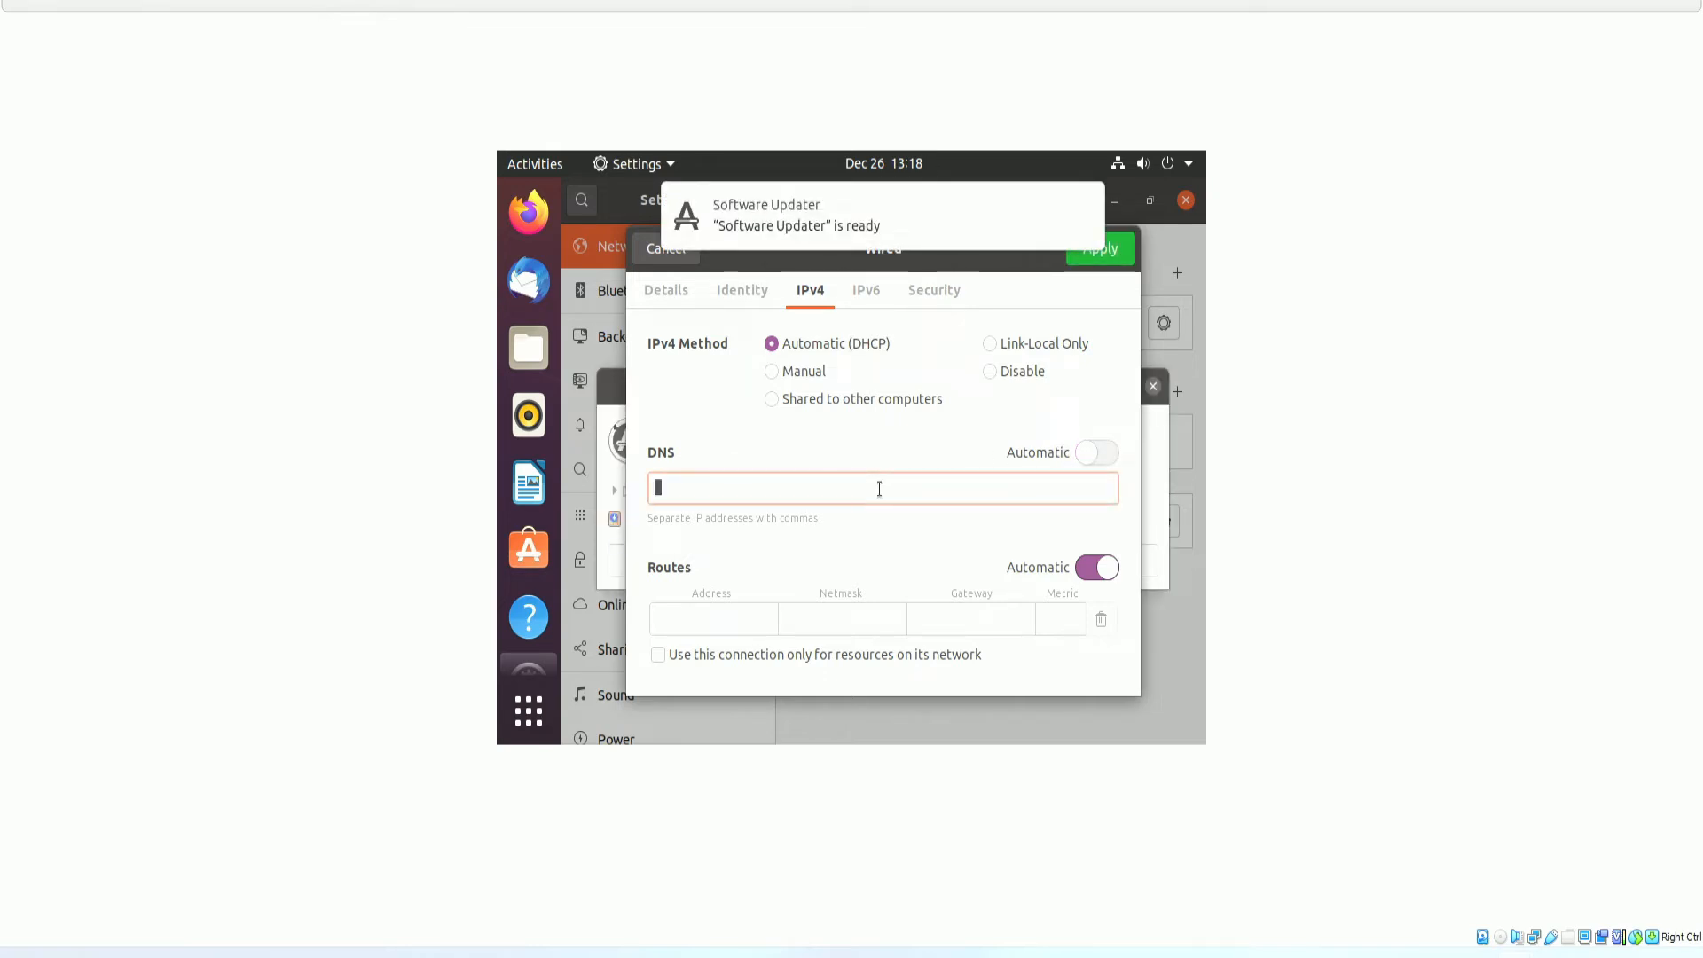
{"action": "type", "text": "10."}
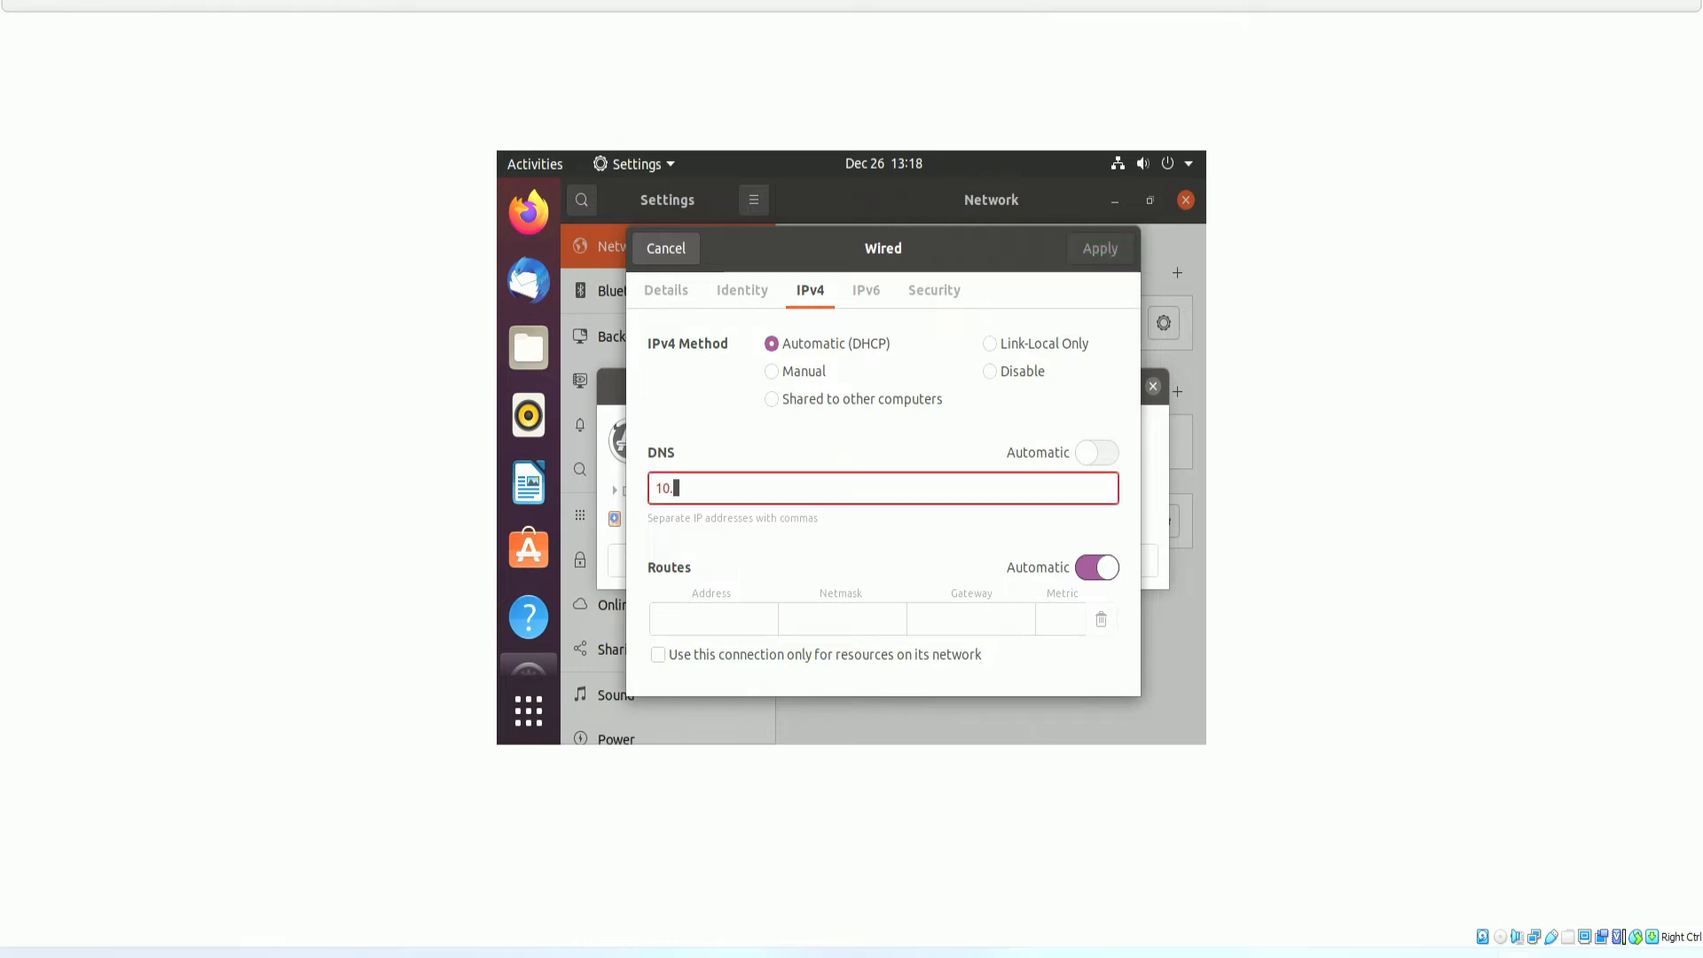
{"action": "type", "text": "0.0.145"}
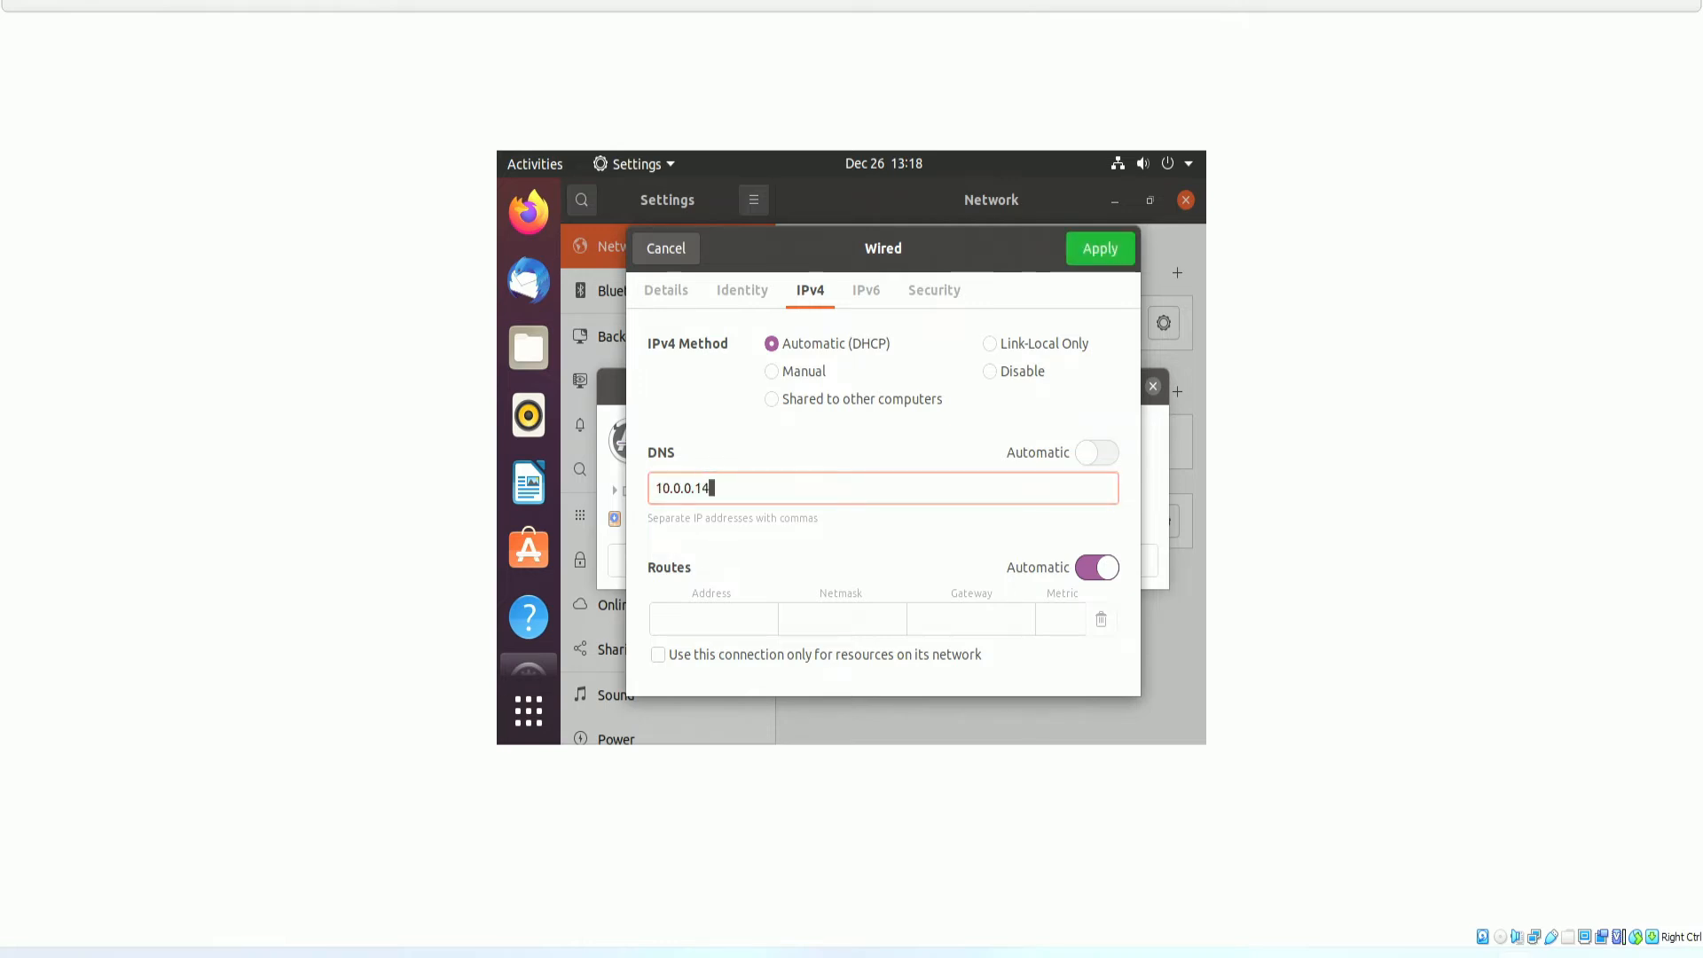
{"action": "left_click", "coordinate": [1093, 253]}
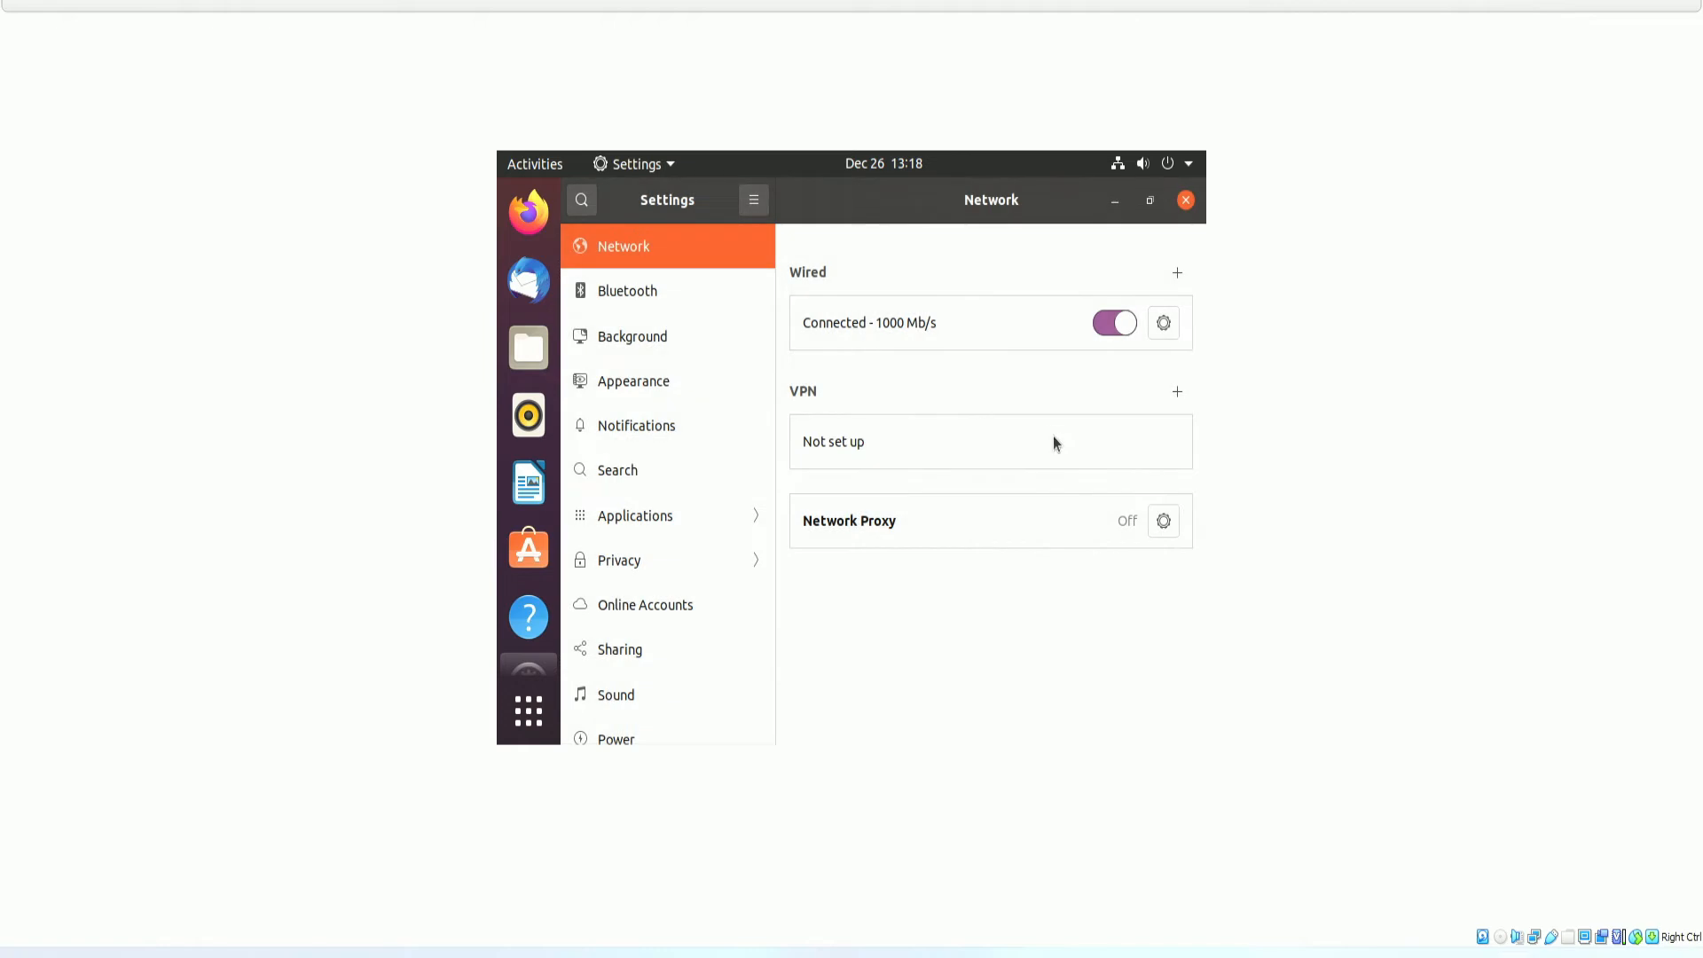
Switch the wired connection off and back on so the new settings take effect.
{"action": "left_click", "coordinate": [1111, 322]}
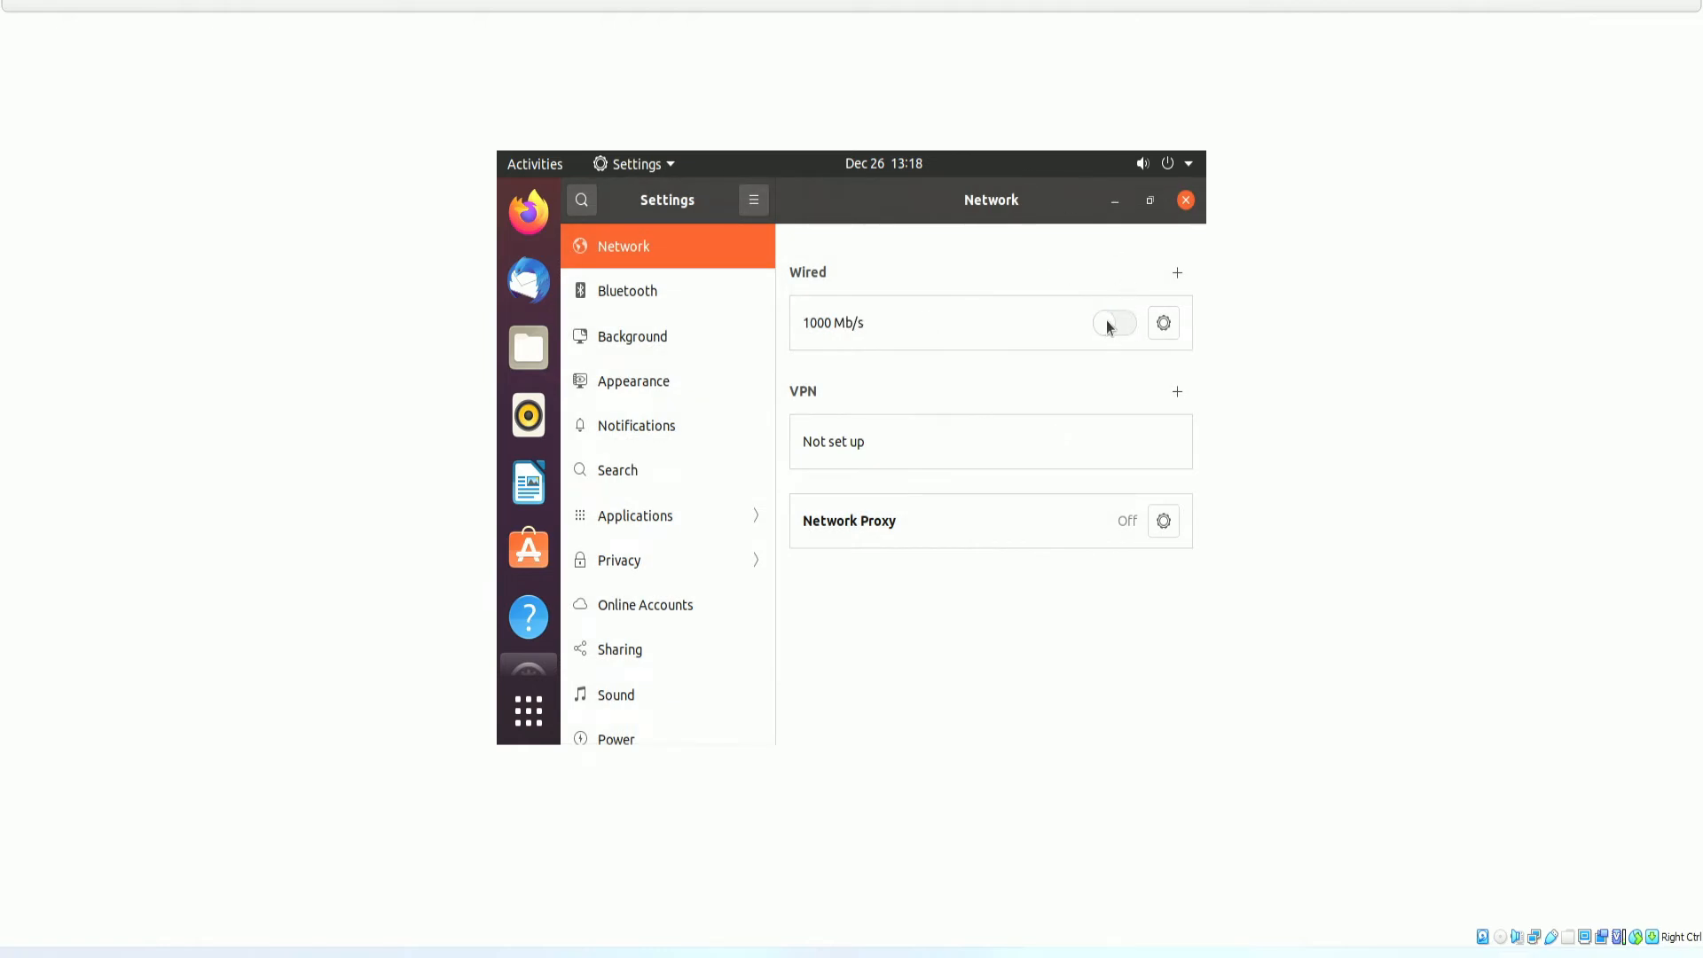
{"action": "left_click", "coordinate": [1110, 323]}
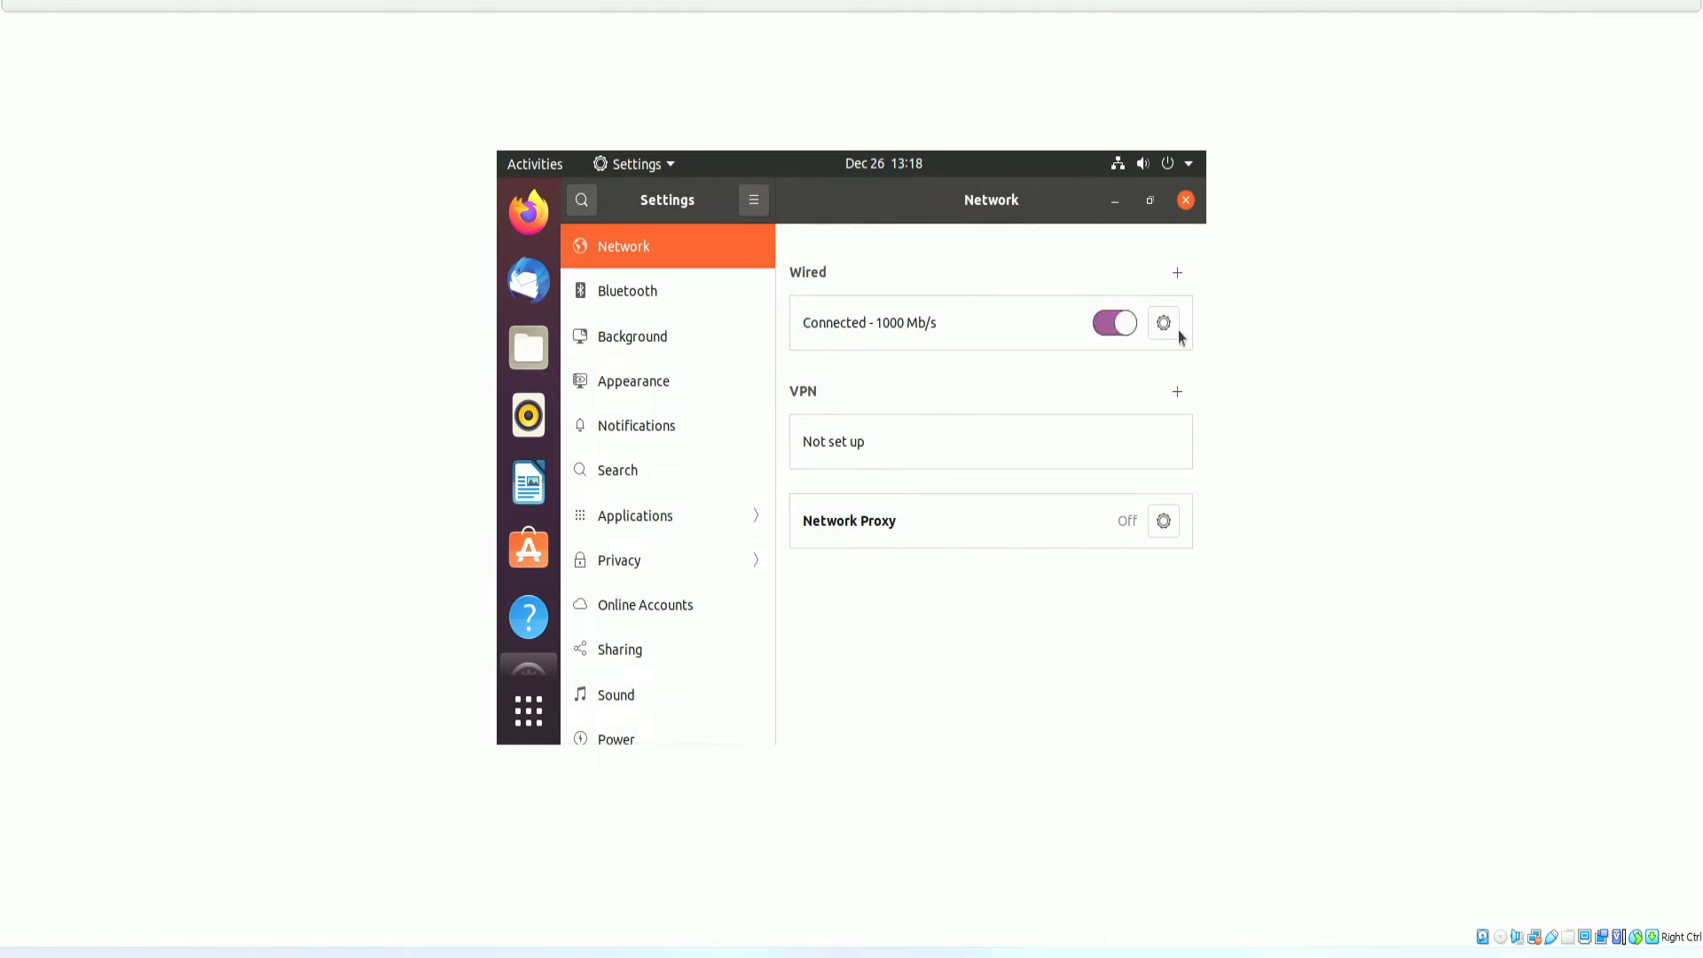
{"action": "left_click", "coordinate": [1115, 201]}
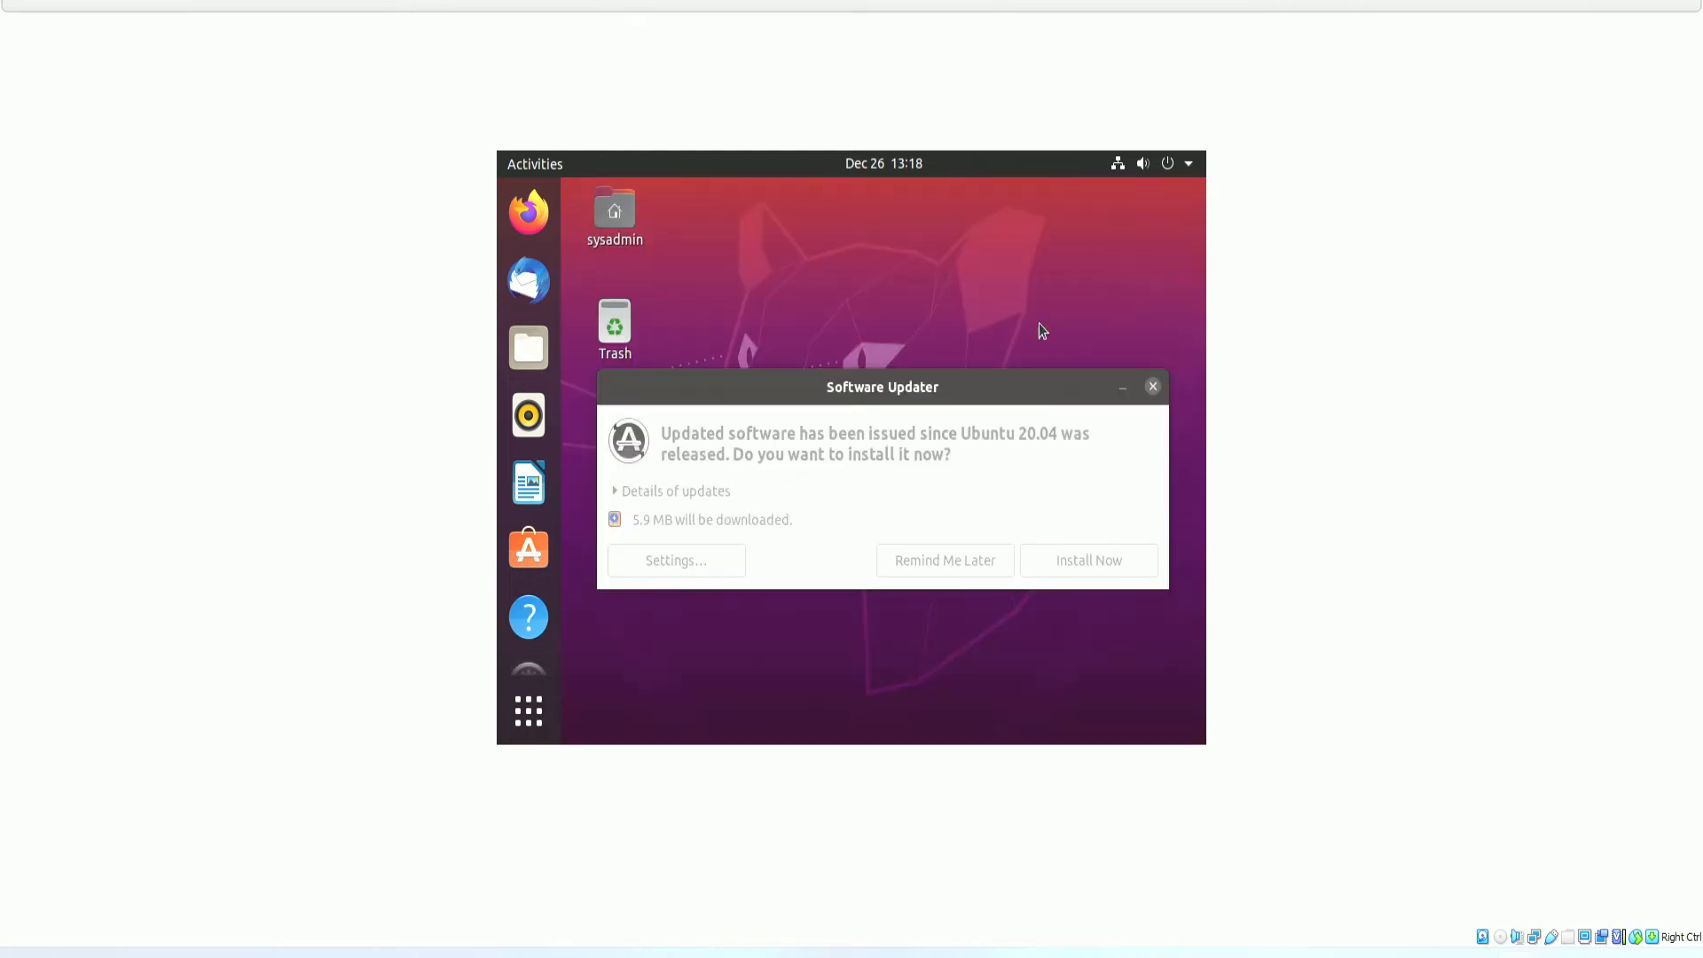
Run the realm -v discovery command for telifoxcorp.la.local, correcting the 'sudp' typo to 'sudo'.
{"action": "left_click", "coordinate": [1154, 387]}
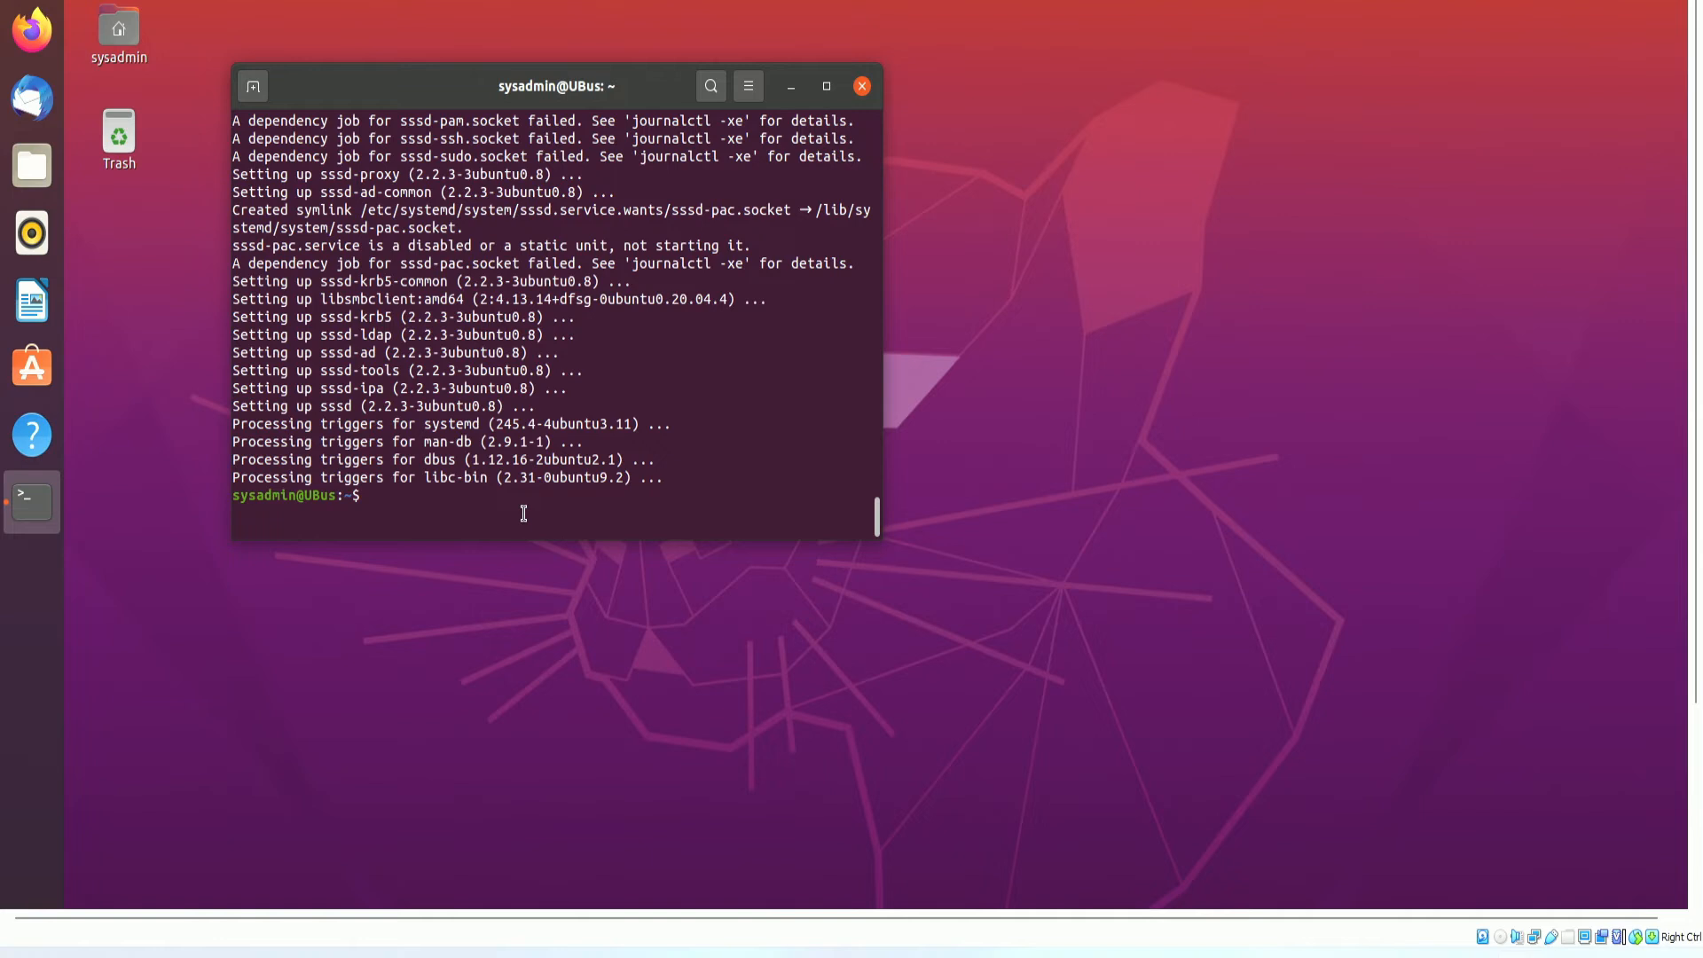
{"action": "type", "text": "sudp realm -v discovery telif"}
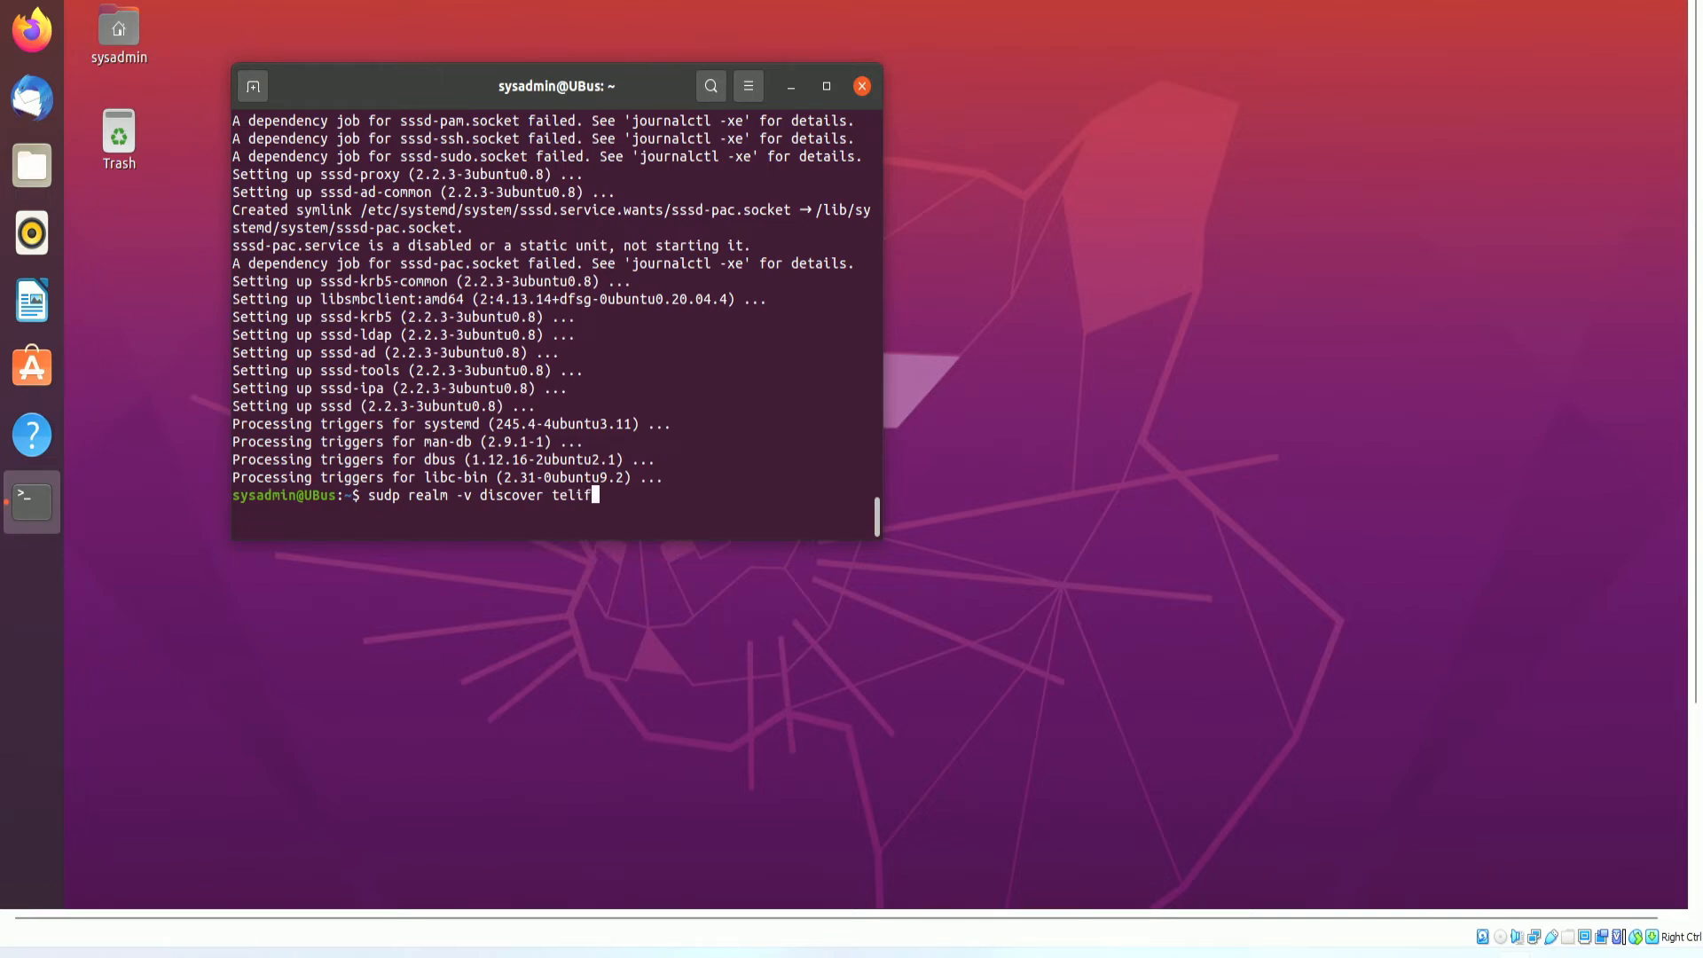
{"action": "type", "text": "oxcorp.la.local"}
{"action": "key", "text": "Return"}
{"action": "type", "text": "\\"}
{"action": "key", "text": "Up"}
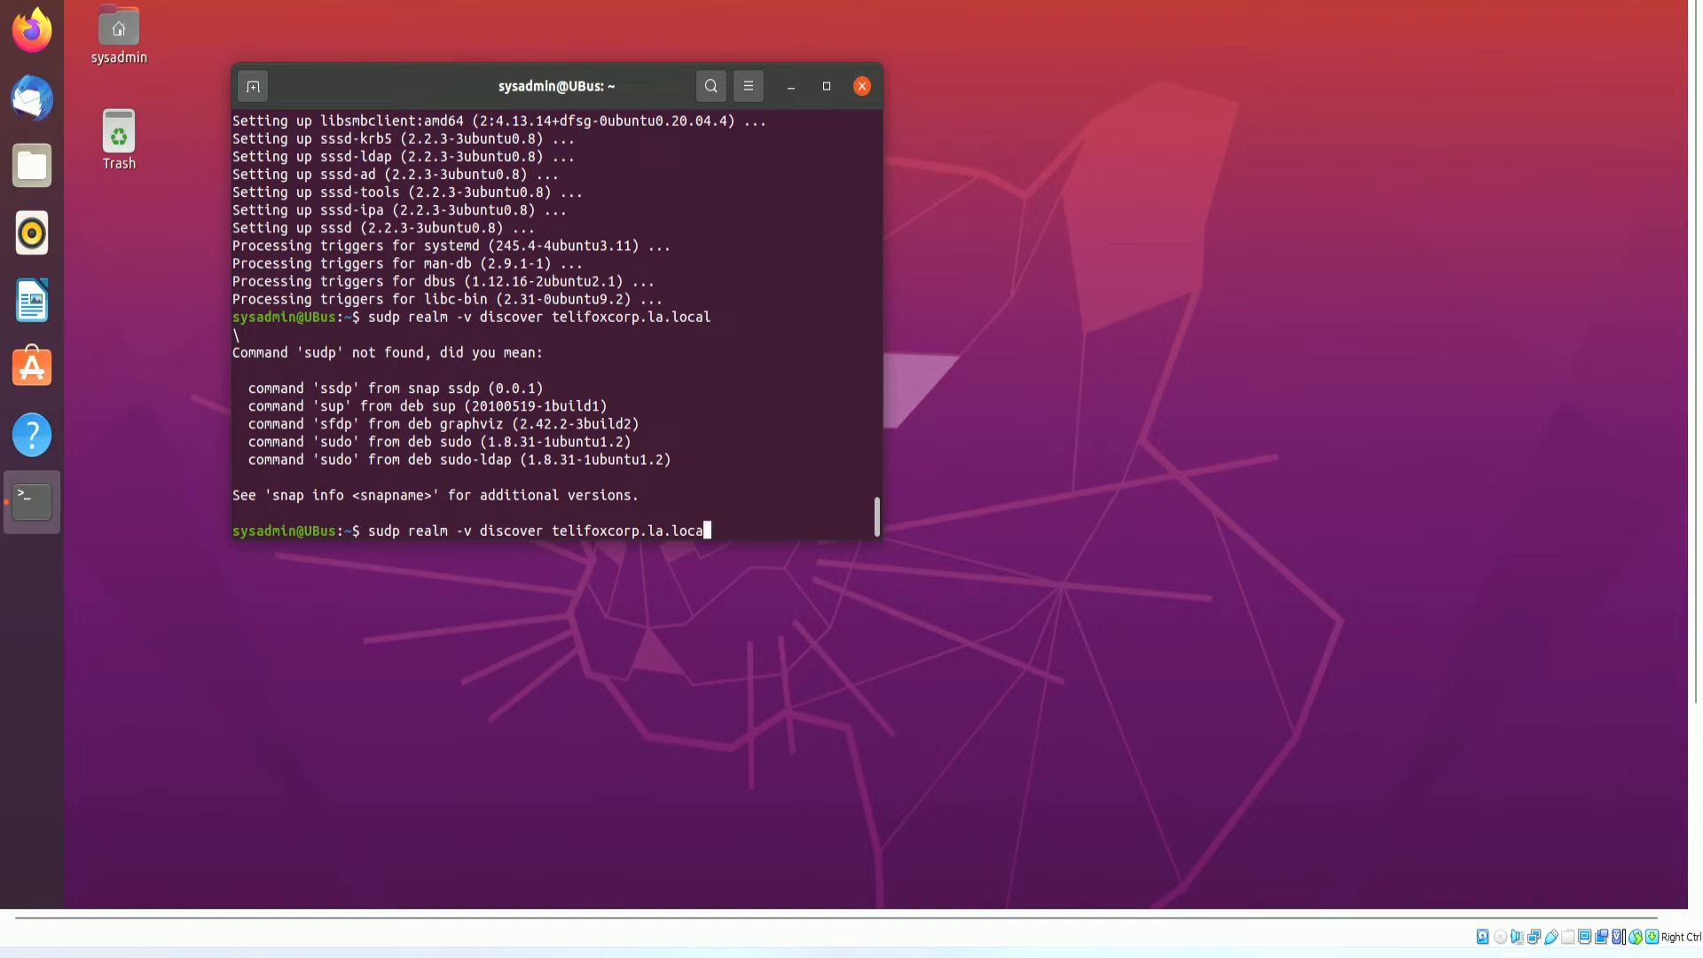
{"action": "key", "text": "Left"}
{"action": "key", "text": "Left"}
{"action": "key", "text": "Left"}
{"action": "key", "text": "Left"}
{"action": "key", "text": "Left"}
{"action": "key", "text": "Left"}
{"action": "key", "text": "Left"}
{"action": "key", "text": "Left"}
{"action": "key", "text": "Left"}
{"action": "key", "text": "Left"}
{"action": "key", "text": "Left"}
{"action": "key", "text": "Left"}
{"action": "key", "text": "Left"}
{"action": "key", "text": "Left"}
{"action": "key", "text": "Left"}
{"action": "key", "text": "Left"}
{"action": "key", "text": "Left"}
{"action": "key", "text": "Left"}
{"action": "key", "text": "Left"}
{"action": "key", "text": "Left"}
{"action": "key", "text": "Left"}
{"action": "key", "text": "Left"}
{"action": "key", "text": "Left"}
{"action": "key", "text": "Left"}
{"action": "key", "text": "Left"}
{"action": "key", "text": "Left"}
{"action": "key", "text": "Left"}
{"action": "key", "text": "Left"}
{"action": "key", "text": "Left"}
{"action": "key", "text": "Left"}
{"action": "key", "text": "Left"}
{"action": "key", "text": "Left"}
{"action": "key", "text": "Left"}
{"action": "key", "text": "Left"}
{"action": "key", "text": "BackSpace"}
{"action": "type", "text": "o"}
{"action": "key", "text": "Return"}
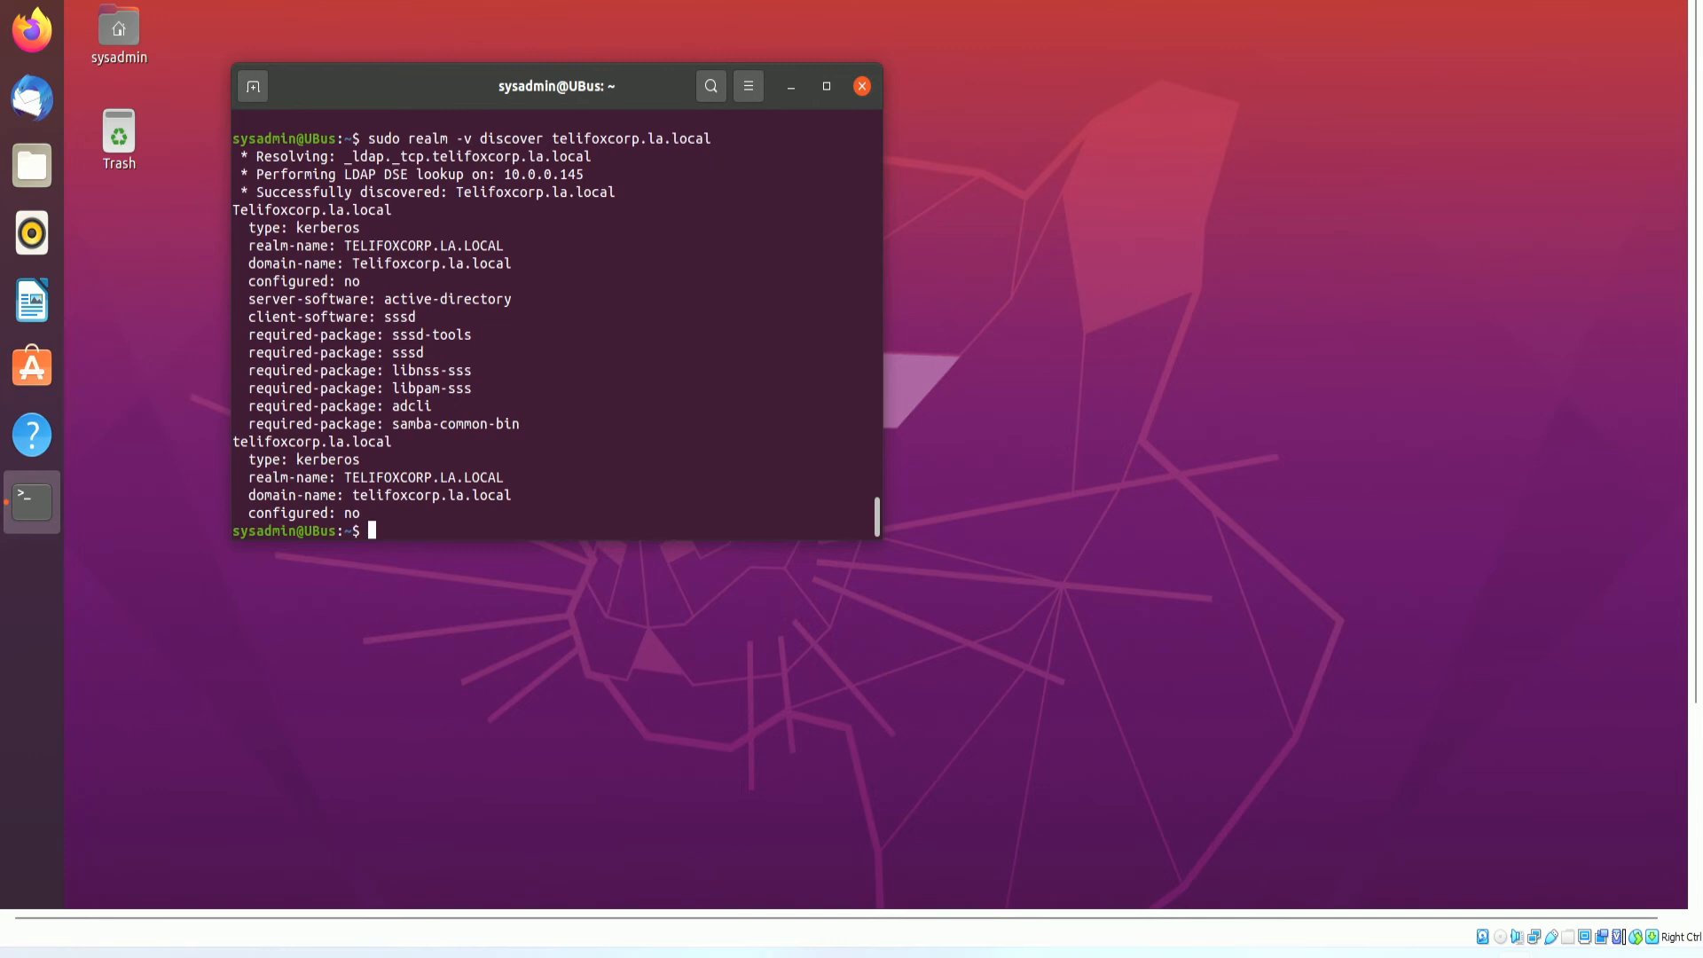
Highlight the discovered domain, active-directory software and samba-common-bin lines, then start the join command.
{"action": "left_click_drag", "start_coordinate": [368, 209], "coordinate": [551, 190]}
{"action": "left_click_drag", "start_coordinate": [425, 192], "coordinate": [611, 192]}
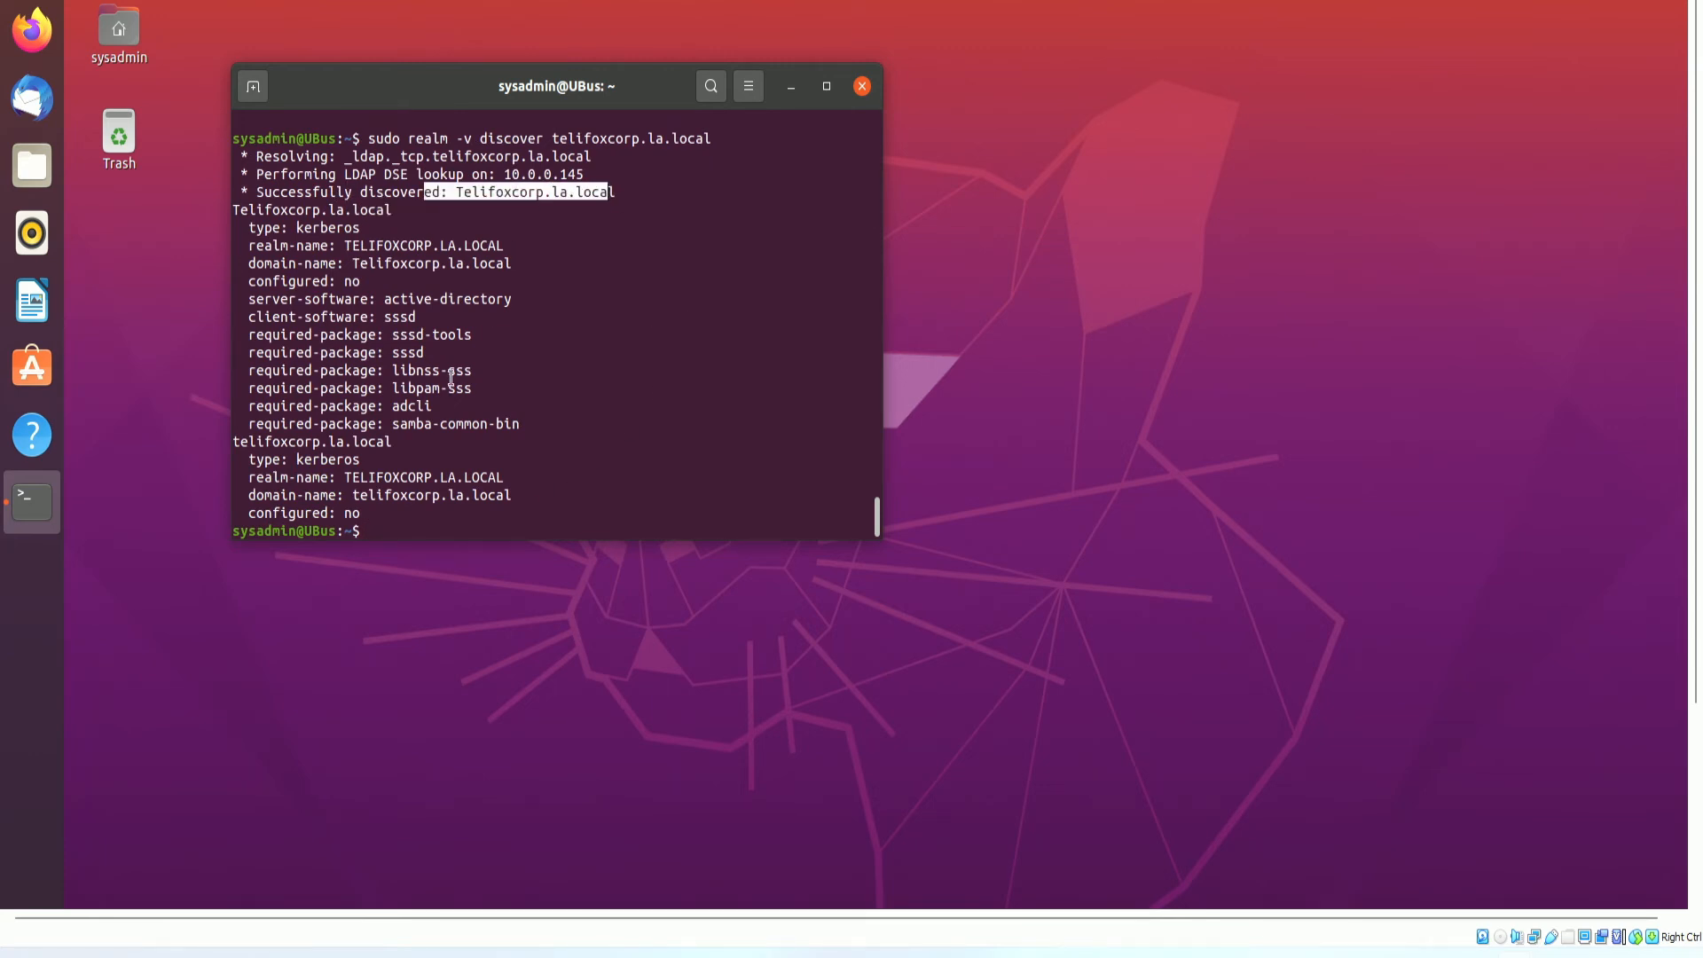
{"action": "left_click_drag", "start_coordinate": [392, 298], "coordinate": [555, 302]}
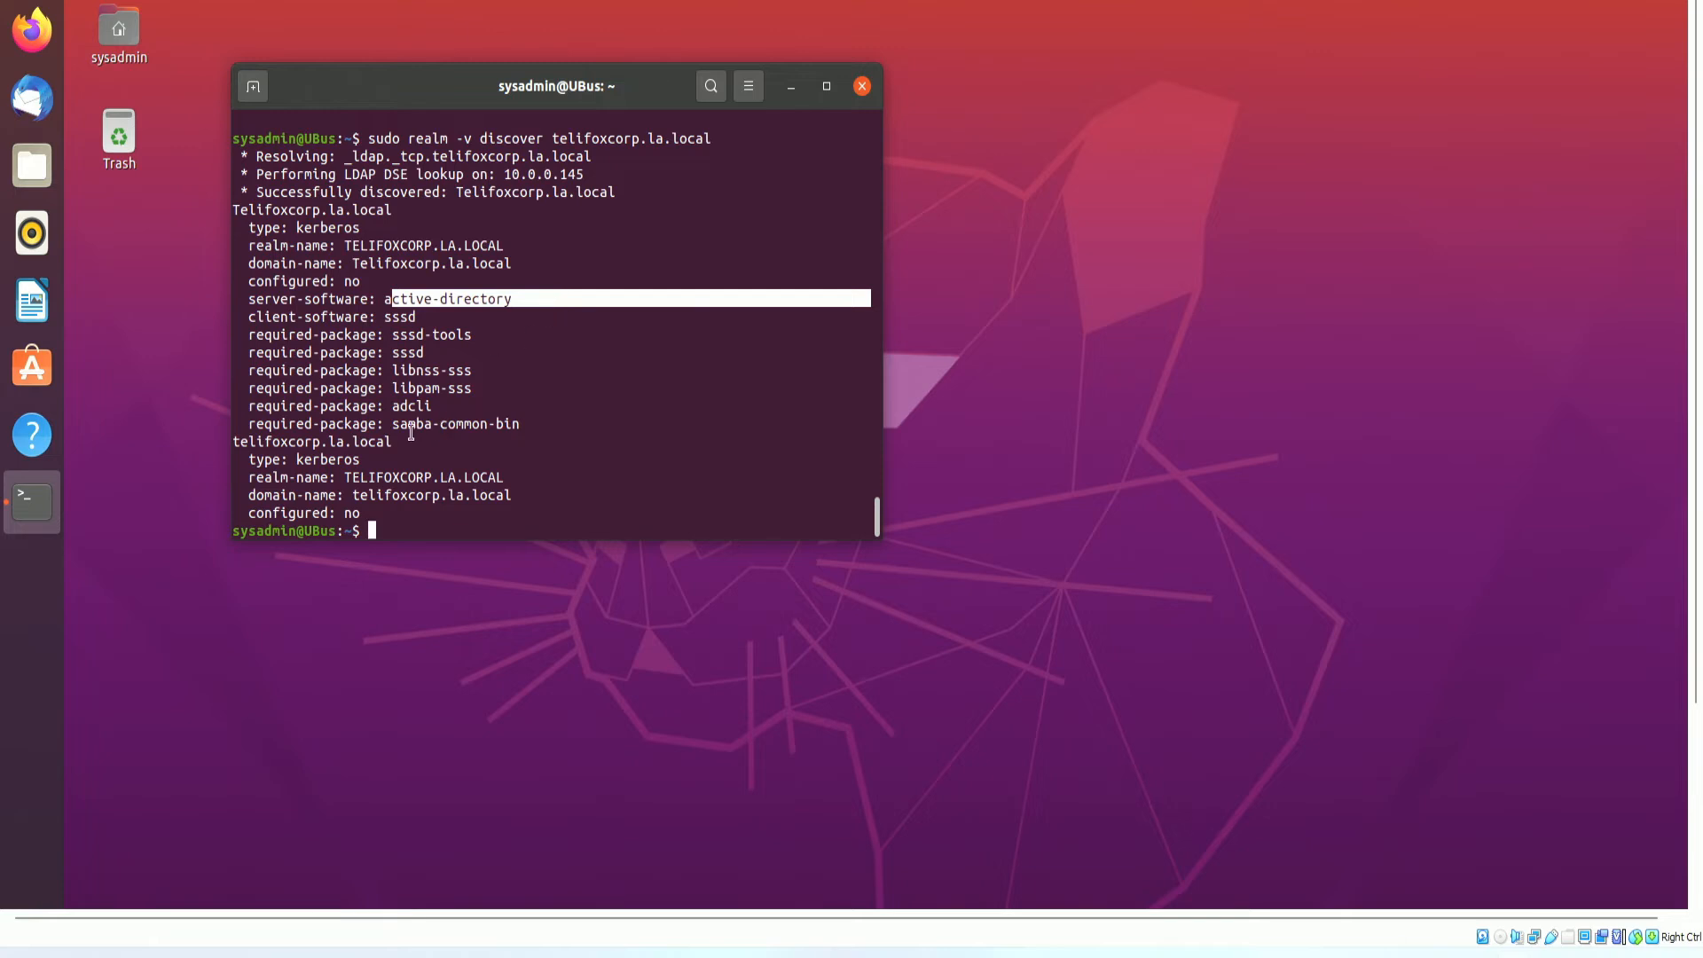
{"action": "left_click", "coordinate": [382, 423]}
{"action": "left_click_drag", "start_coordinate": [378, 423], "coordinate": [474, 424]}
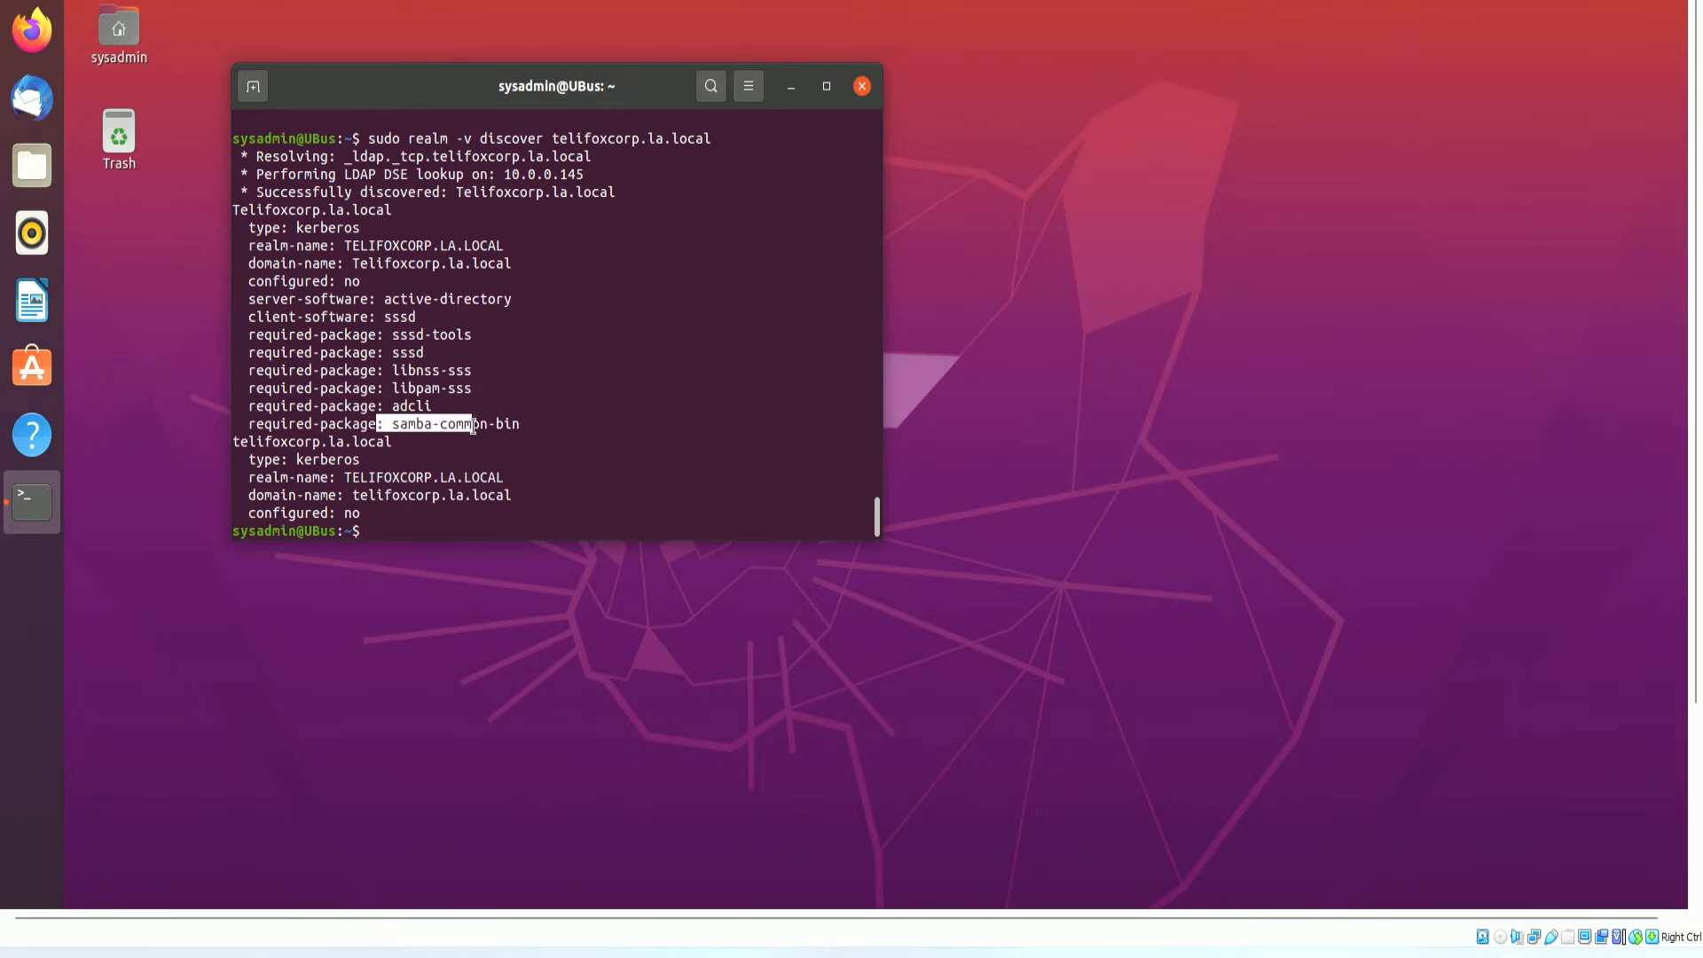
{"action": "left_click", "coordinate": [381, 522]}
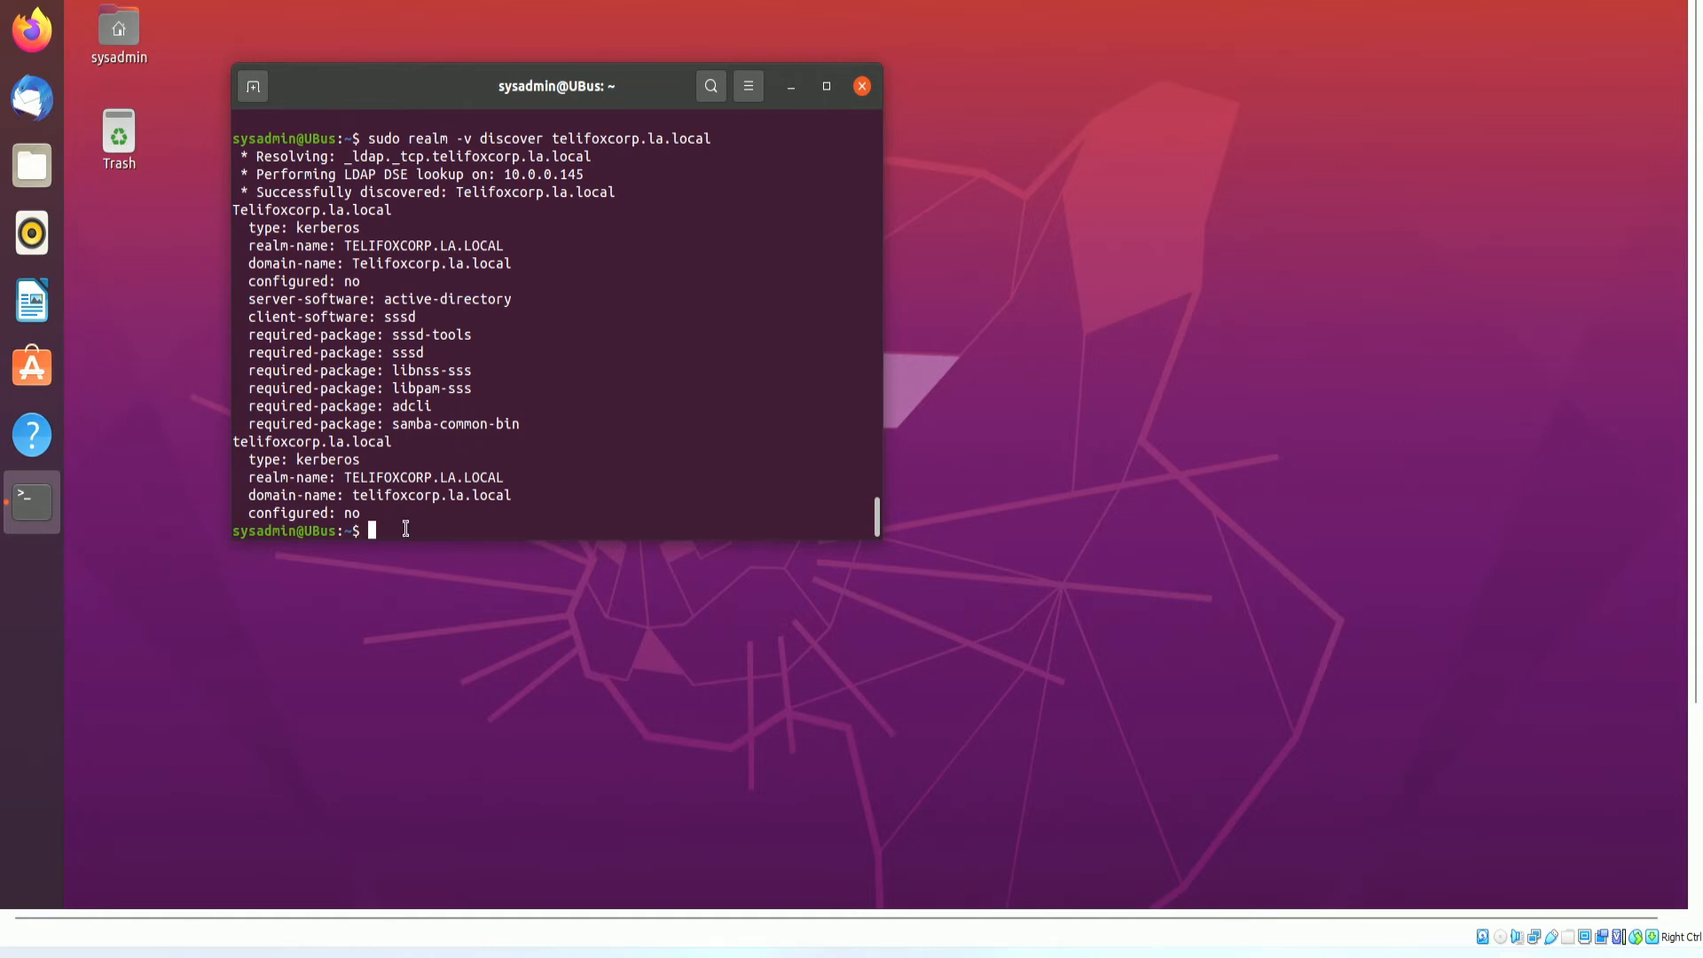
{"action": "type", "text": "sudo realm join -v telifox"}
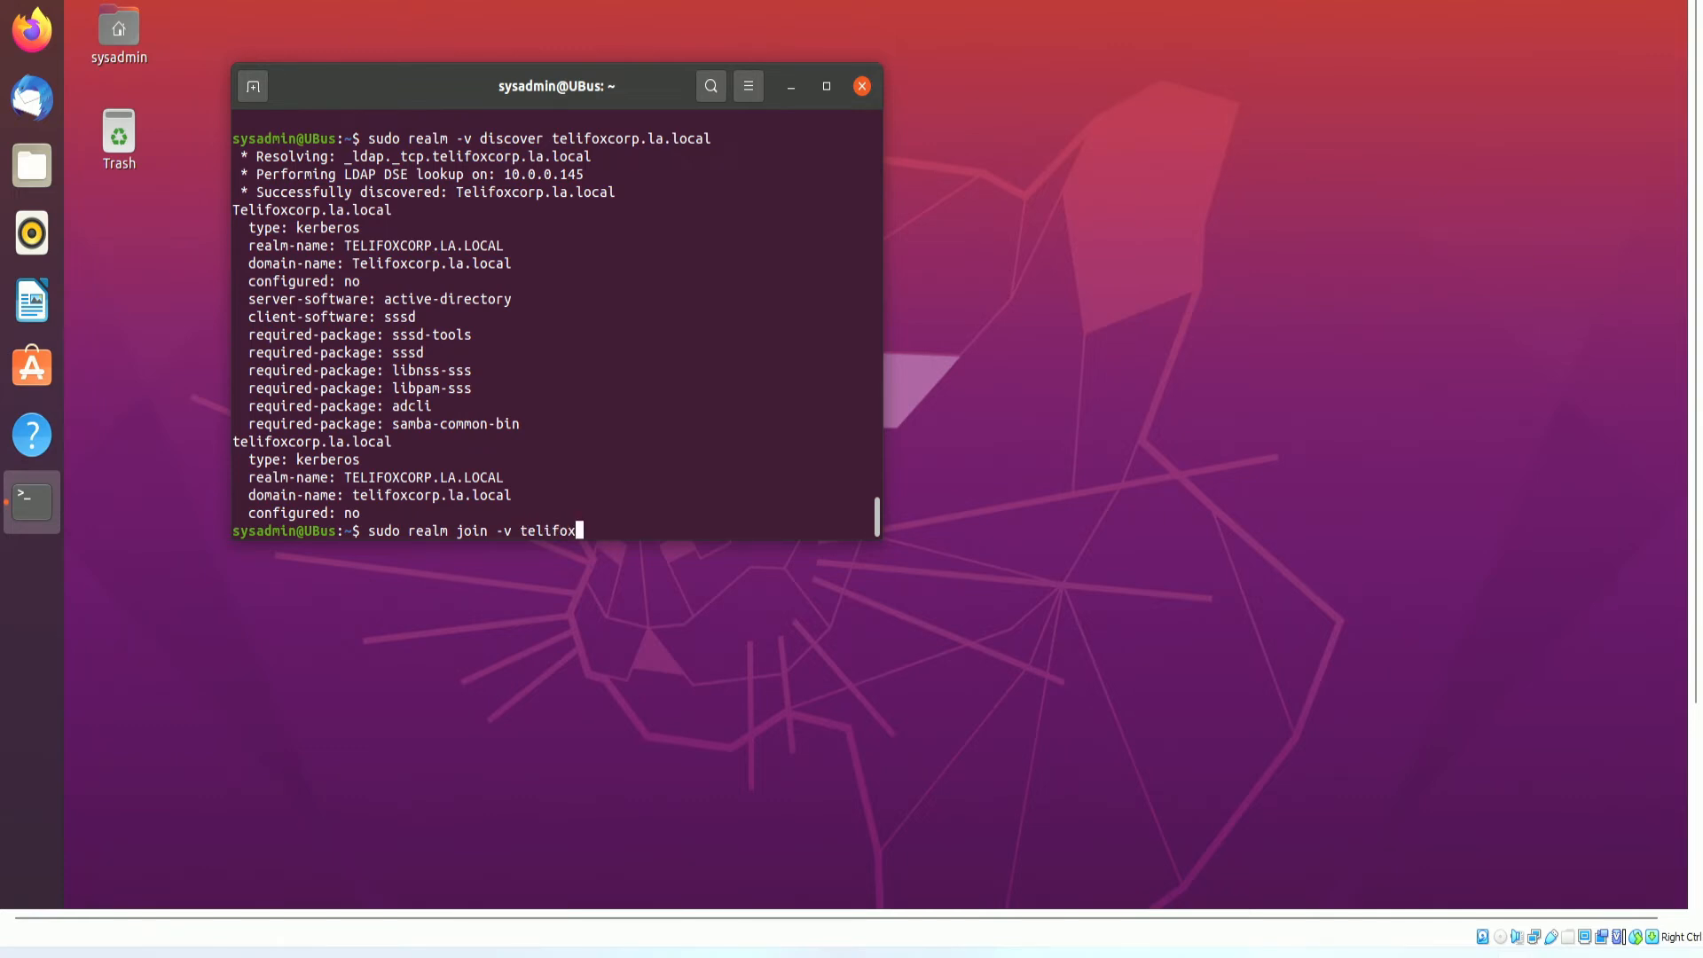
{"action": "type", "text": "vorp."}
Fix the domain to telifoxcorp.la.local and run sudo realm join -v with the Administrator password.
{"action": "key", "text": "BackSpace"}
{"action": "key", "text": "BackSpace"}
{"action": "key", "text": "BackSpace"}
{"action": "key", "text": "BackSpace"}
{"action": "key", "text": "BackSpace"}
{"action": "type", "text": "corp.la.local"}
{"action": "key", "text": "Return"}
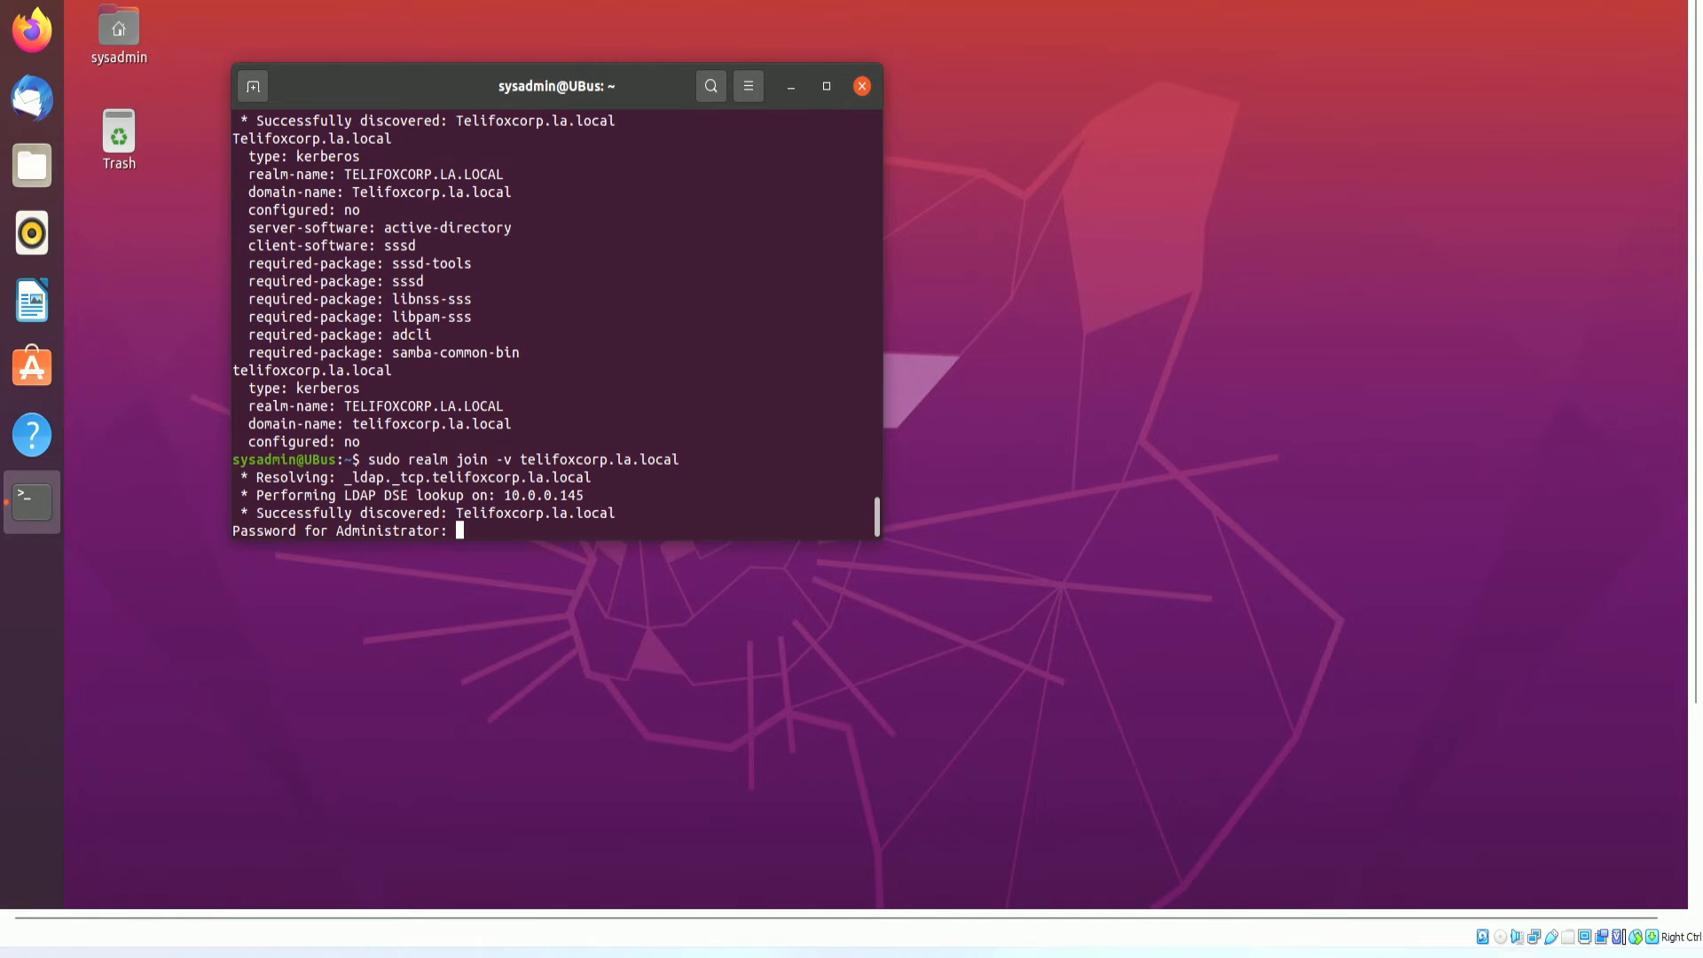
{"action": "key", "text": "Return"}
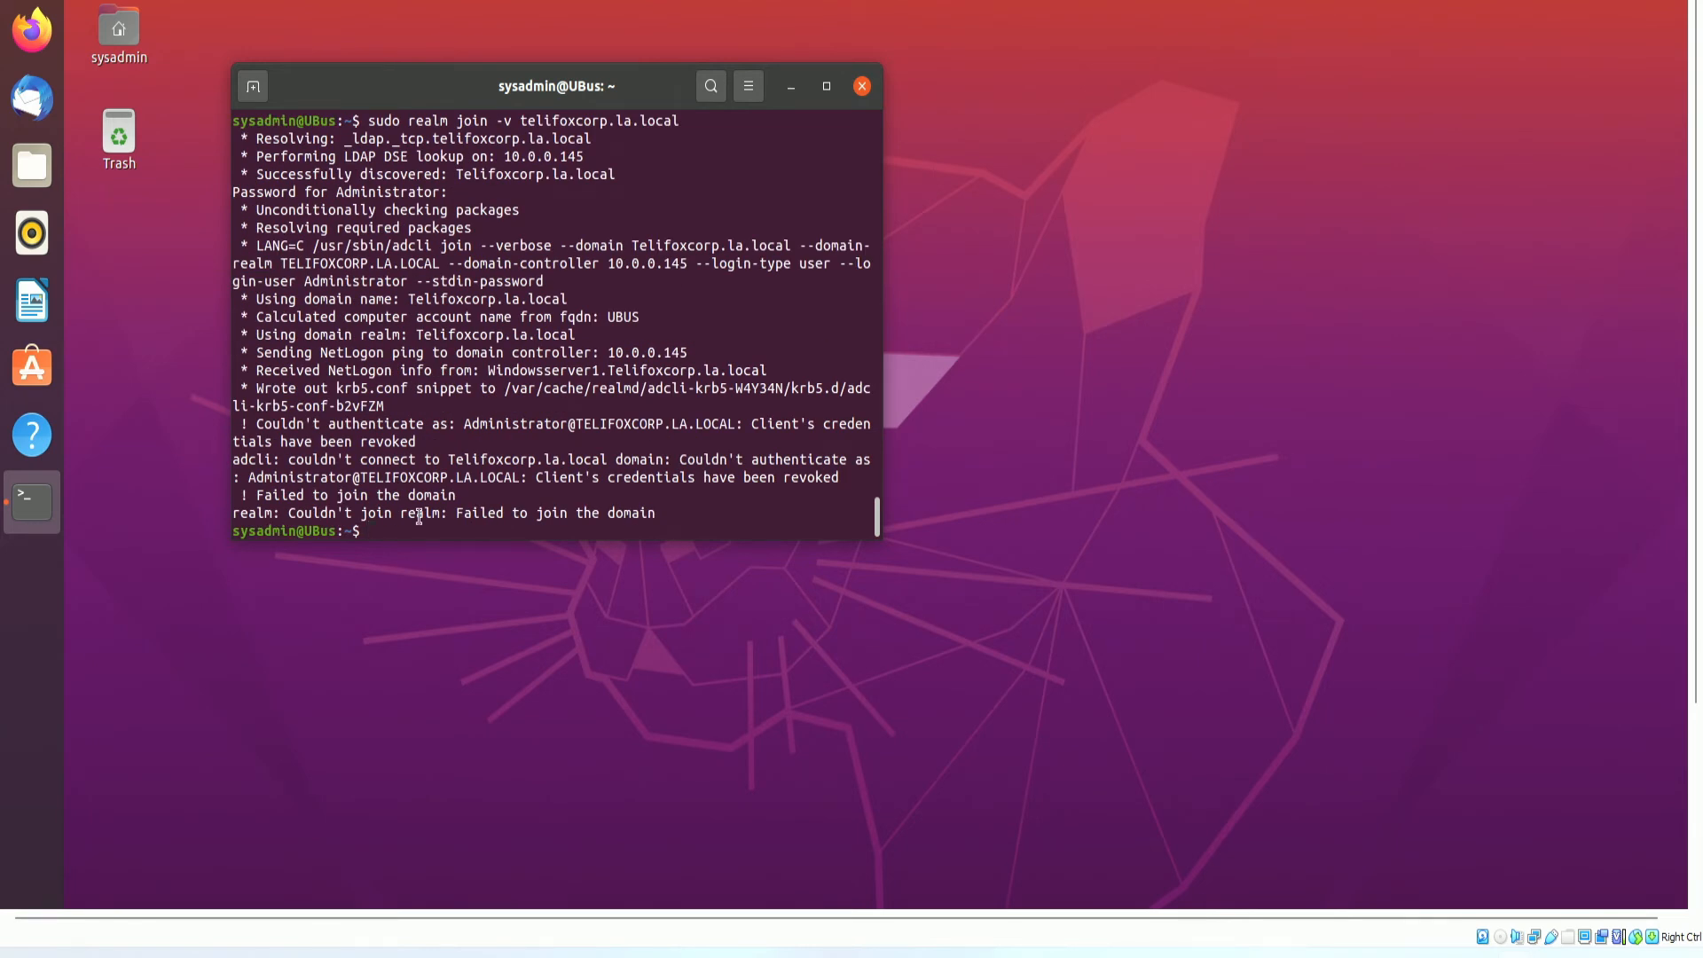
Highlight the revoked-credentials and failed-to-join error lines, then recall the join command.
{"action": "left_click_drag", "start_coordinate": [538, 482], "coordinate": [671, 479]}
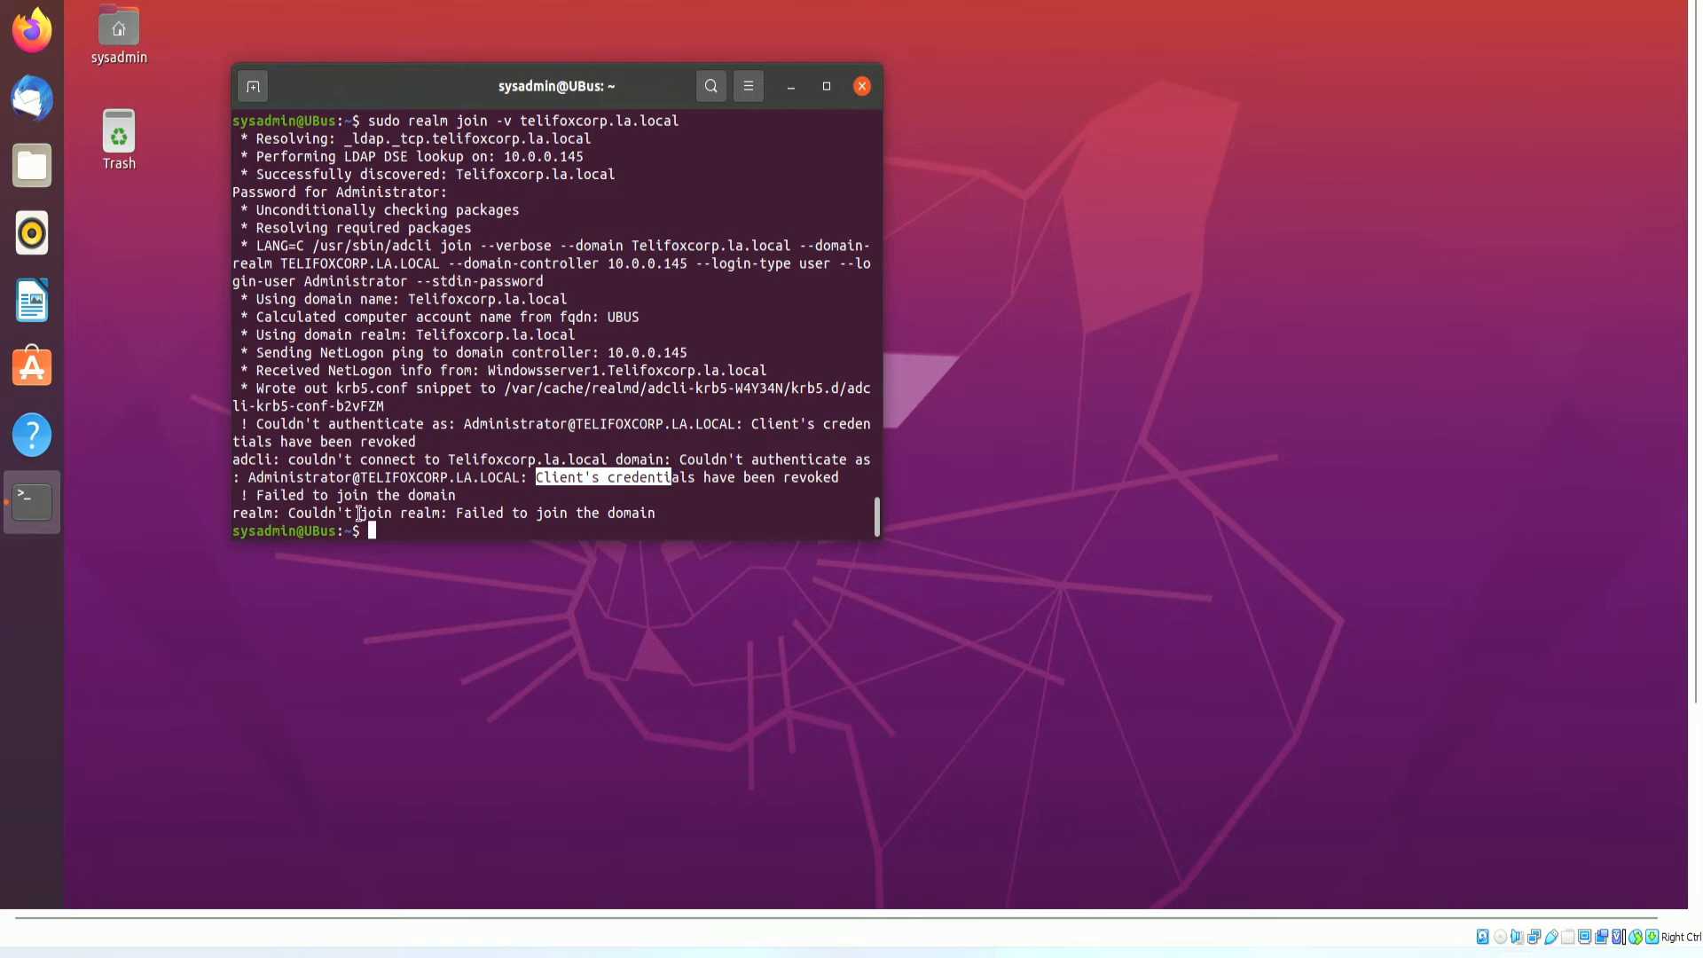
{"action": "left_click_drag", "start_coordinate": [359, 514], "coordinate": [706, 517]}
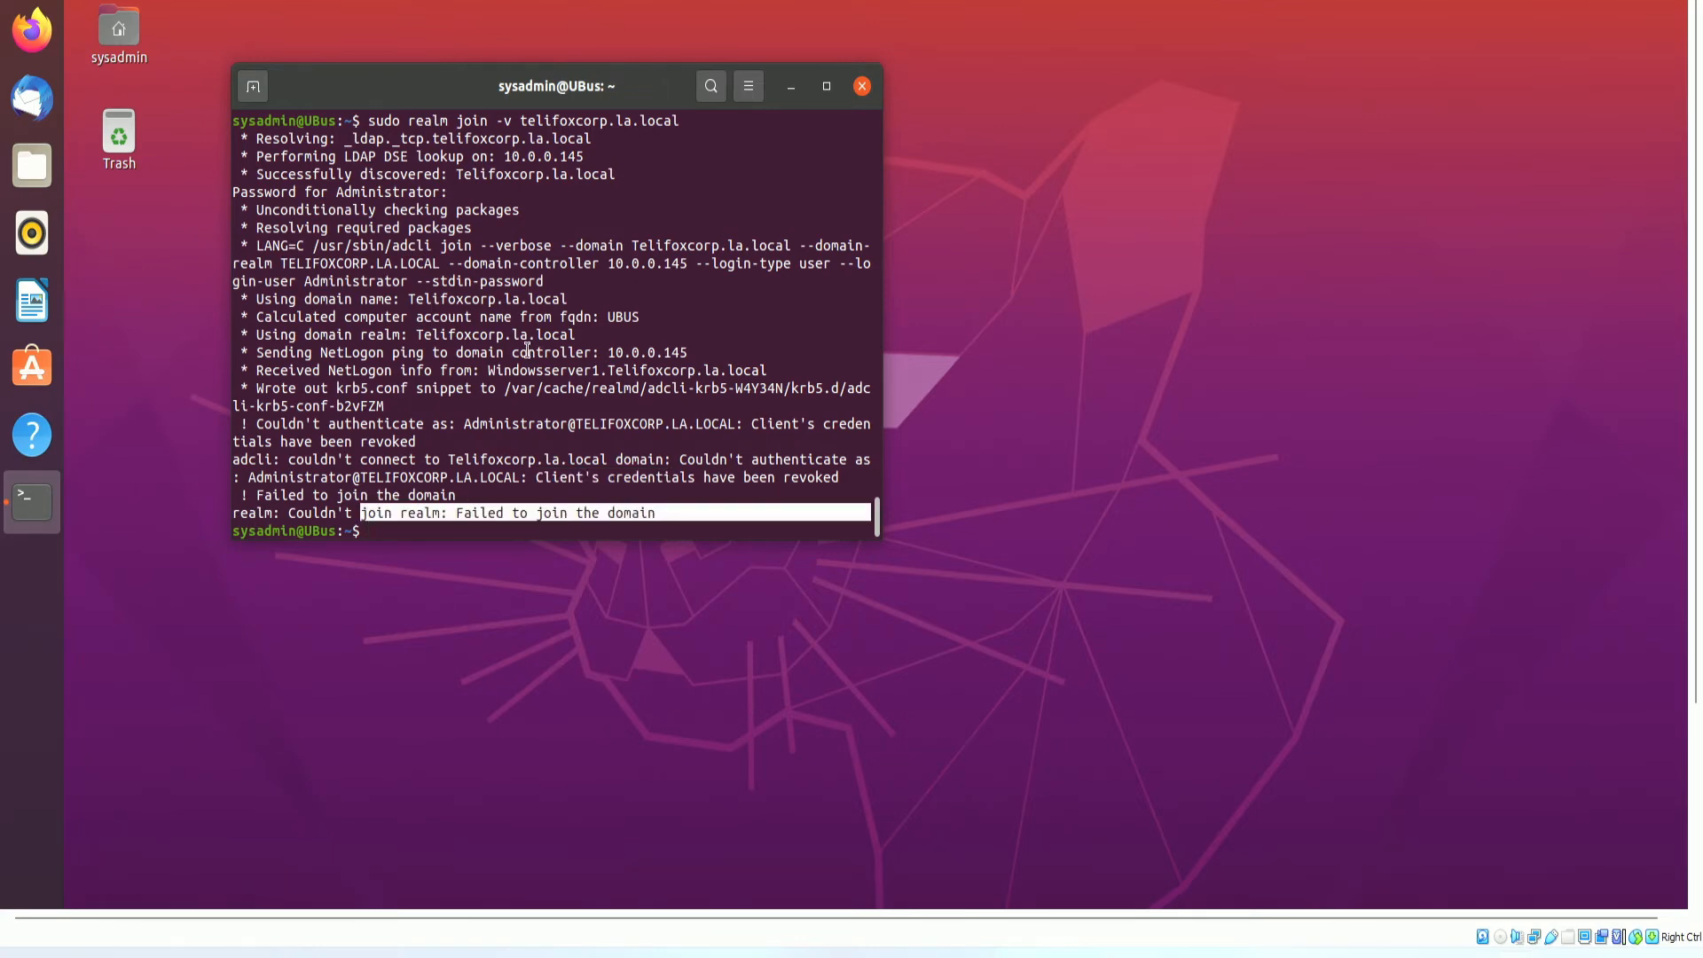
{"action": "scroll", "coordinate": [527, 351], "scroll_direction": "up", "scroll_amount": 3}
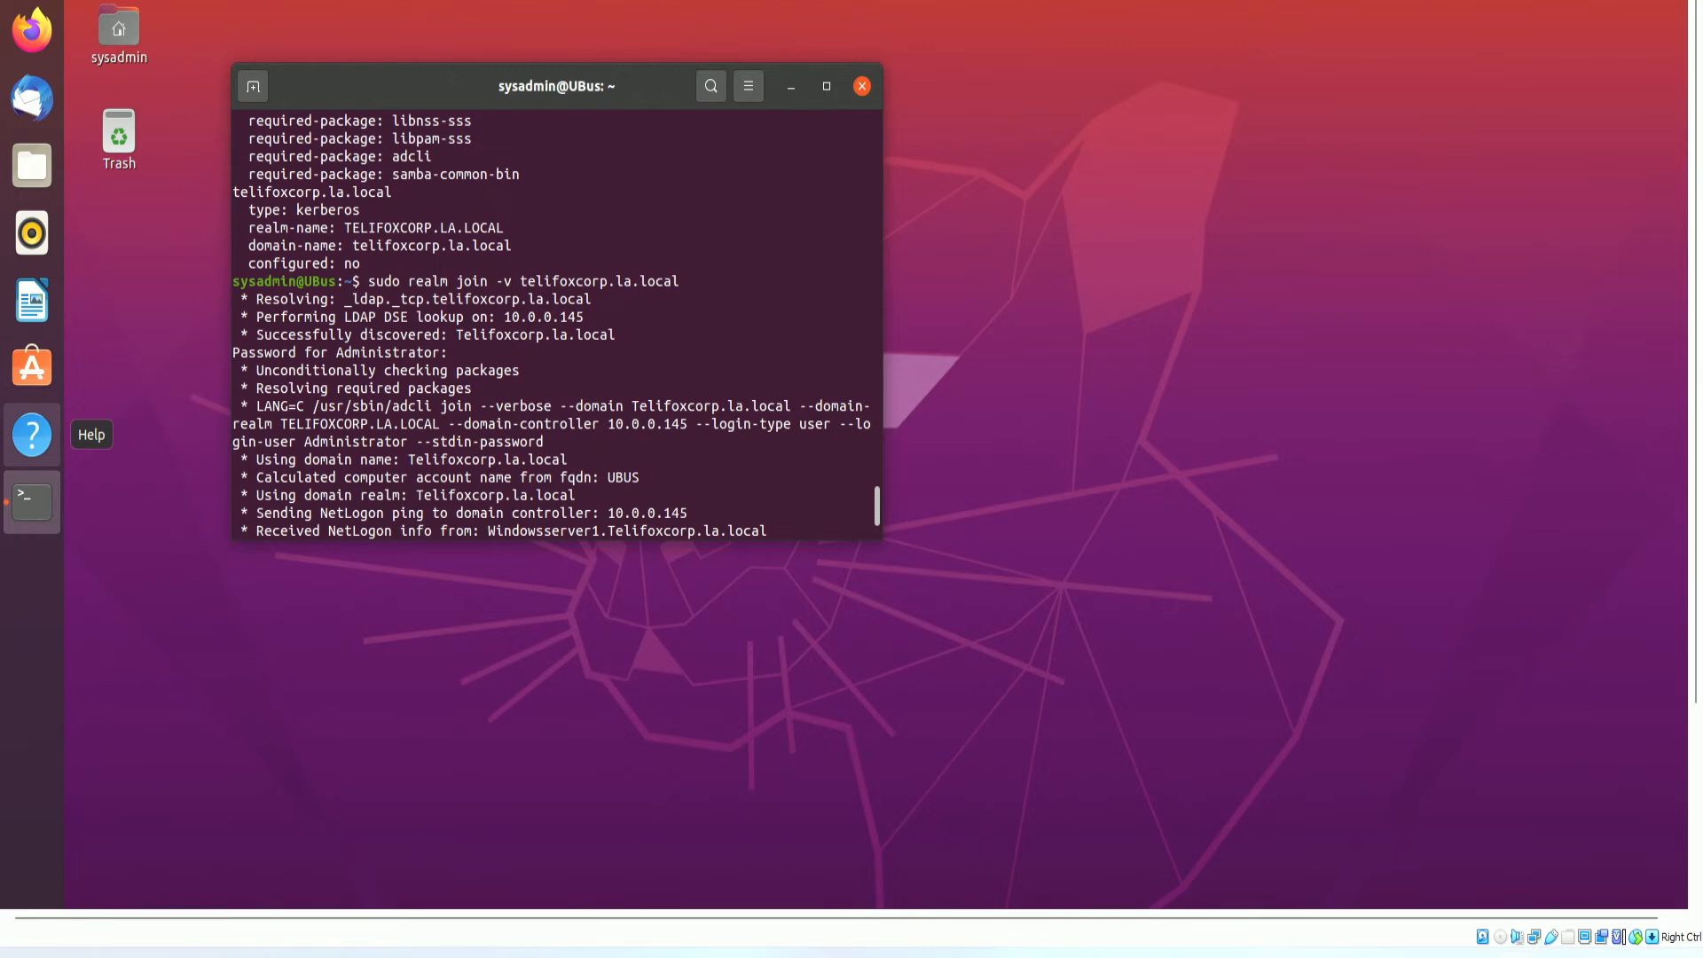
{"action": "scroll", "coordinate": [600, 490], "scroll_direction": "down", "scroll_amount": 3}
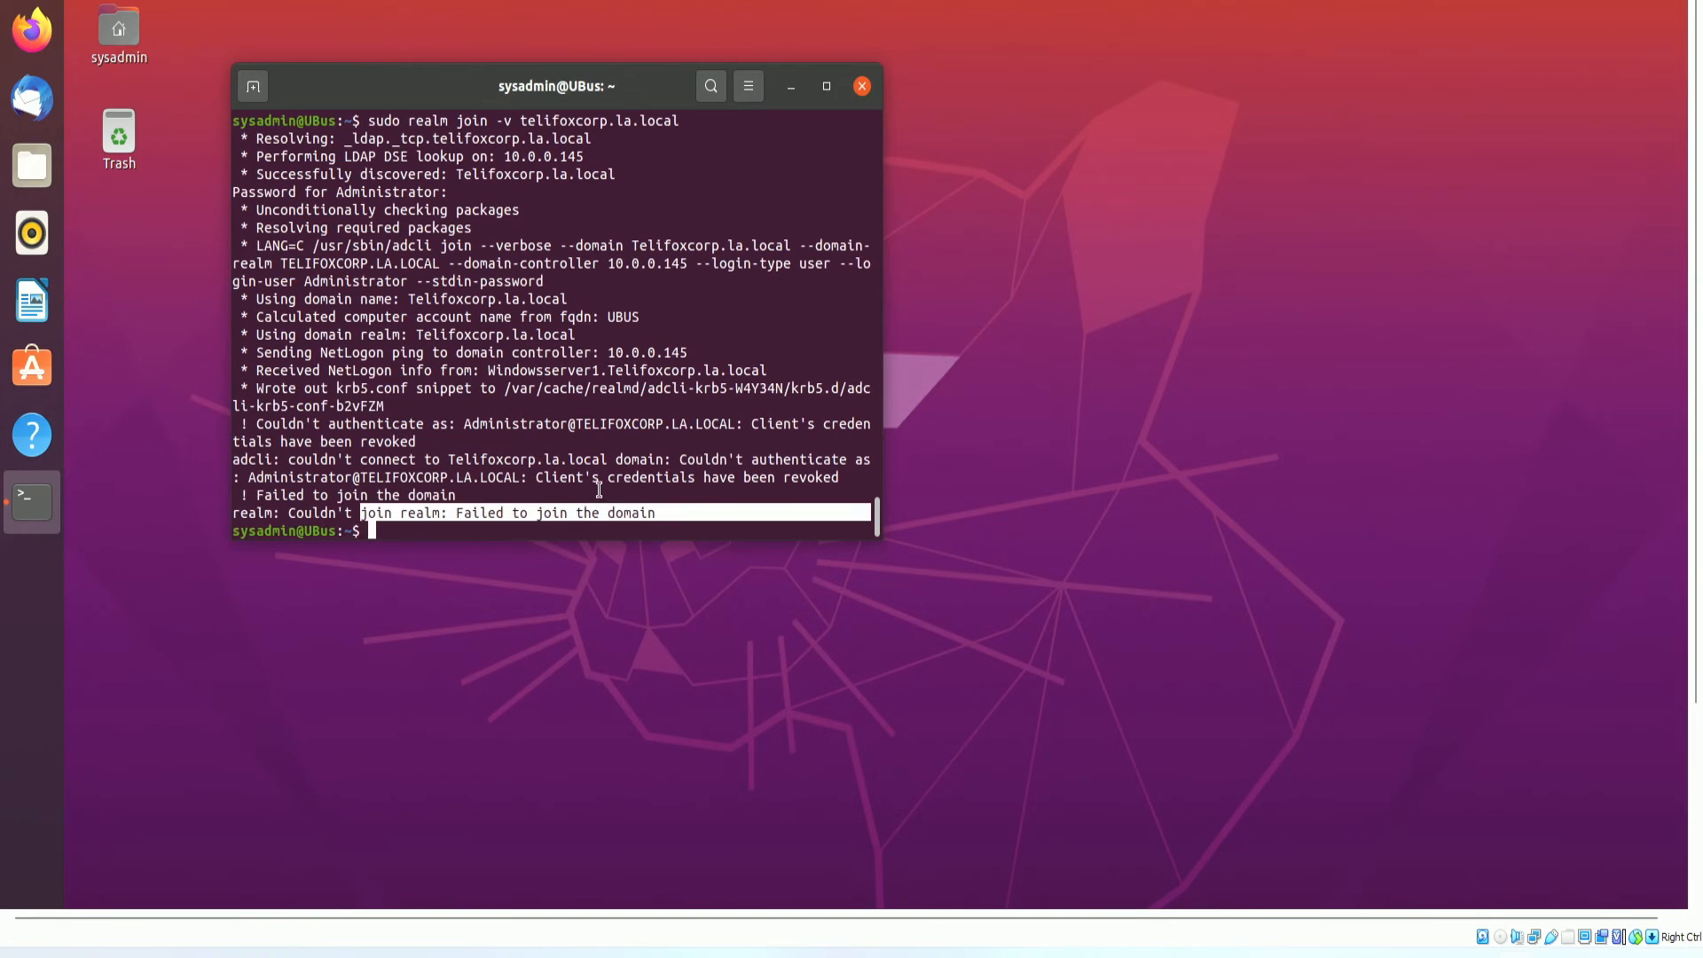
{"action": "left_click", "coordinate": [571, 515]}
{"action": "key", "text": "Up"}
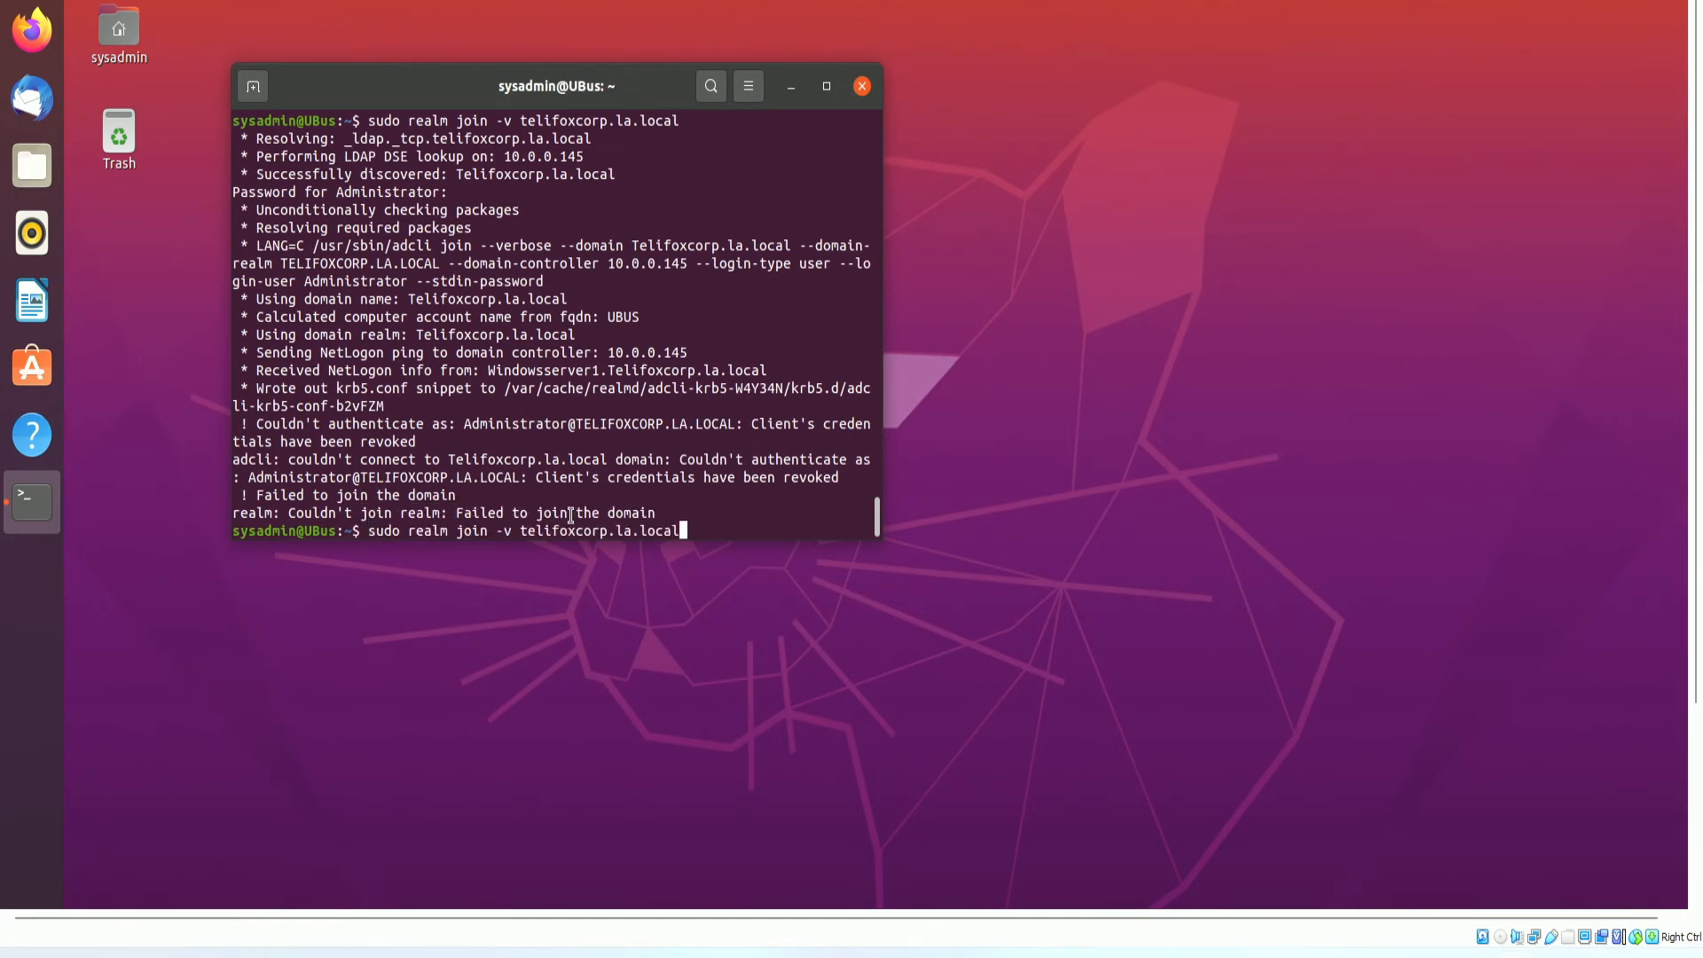
Rerun the realm join with -U before the domain, which reports no such realm found.
{"action": "key", "text": "Left"}
{"action": "key", "text": "Left"}
{"action": "key", "text": "Left"}
{"action": "key", "text": "Left"}
{"action": "key", "text": "Left"}
{"action": "key", "text": "Left"}
{"action": "key", "text": "Left"}
{"action": "key", "text": "Left"}
{"action": "key", "text": "Left"}
{"action": "key", "text": "Left"}
{"action": "key", "text": "Left"}
{"action": "key", "text": "Left"}
{"action": "key", "text": "Left"}
{"action": "key", "text": "Left"}
{"action": "key", "text": "Left"}
{"action": "key", "text": "Left"}
{"action": "key", "text": "Left"}
{"action": "key", "text": "Left"}
{"action": "key", "text": "Left"}
{"action": "type", "text": "-U"}
{"action": "key", "text": "Return"}
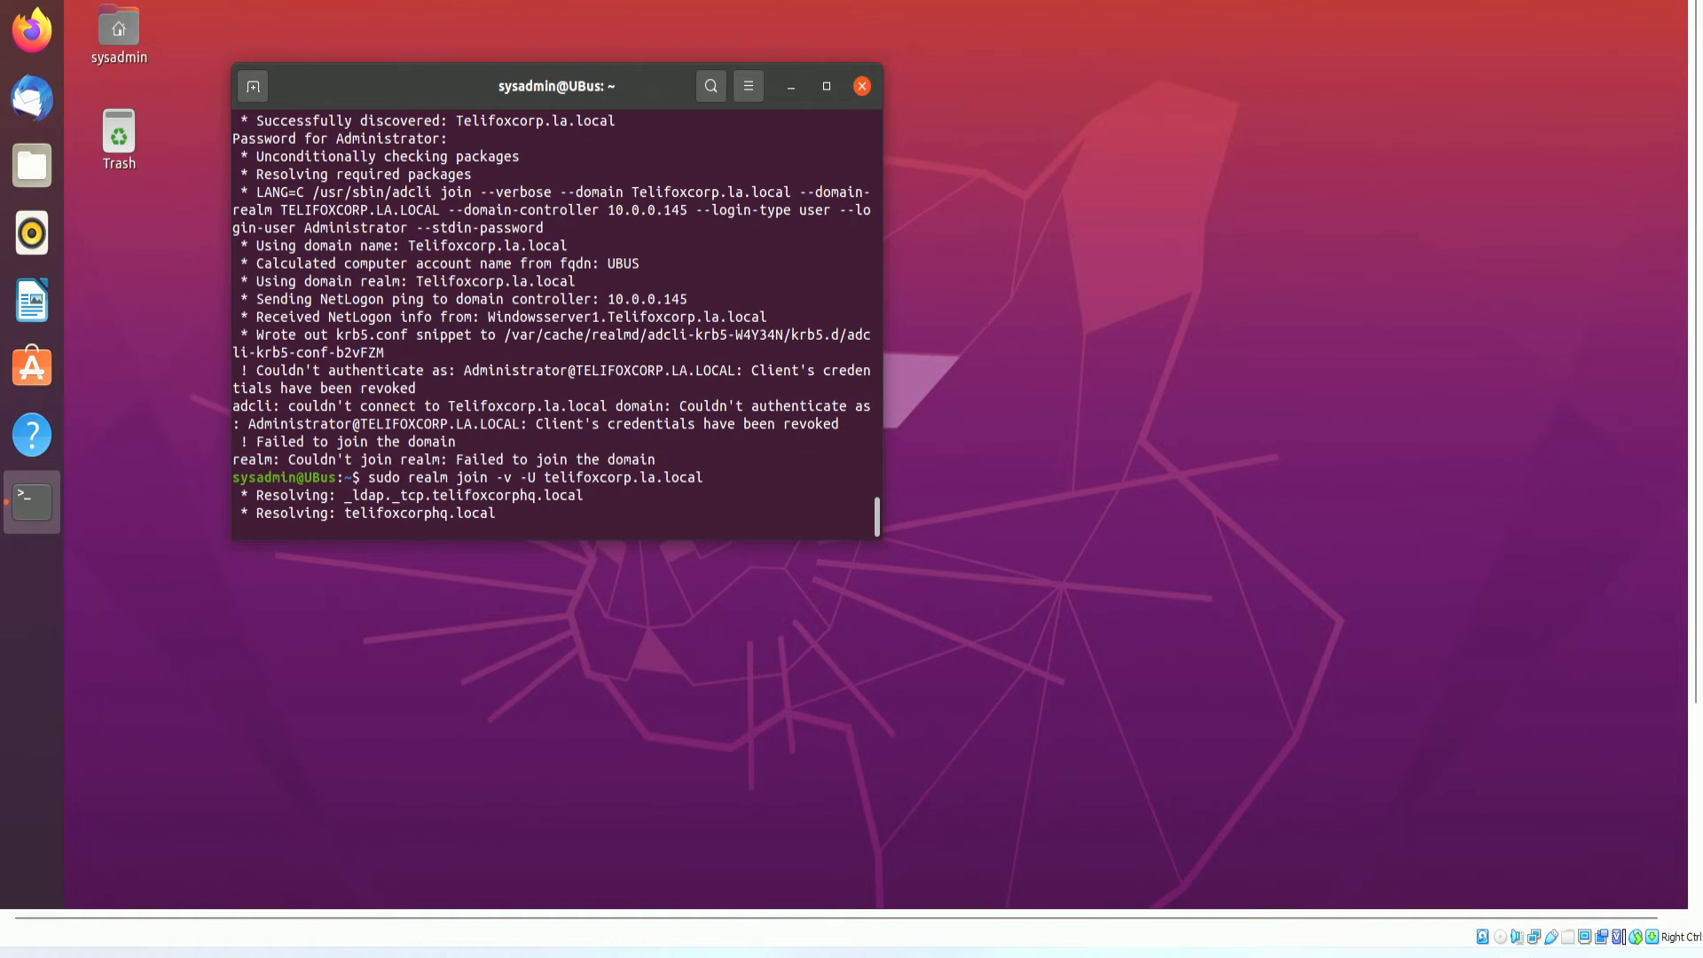
{"action": "type", "text": "dd"}
{"action": "key", "text": "BackSpace"}
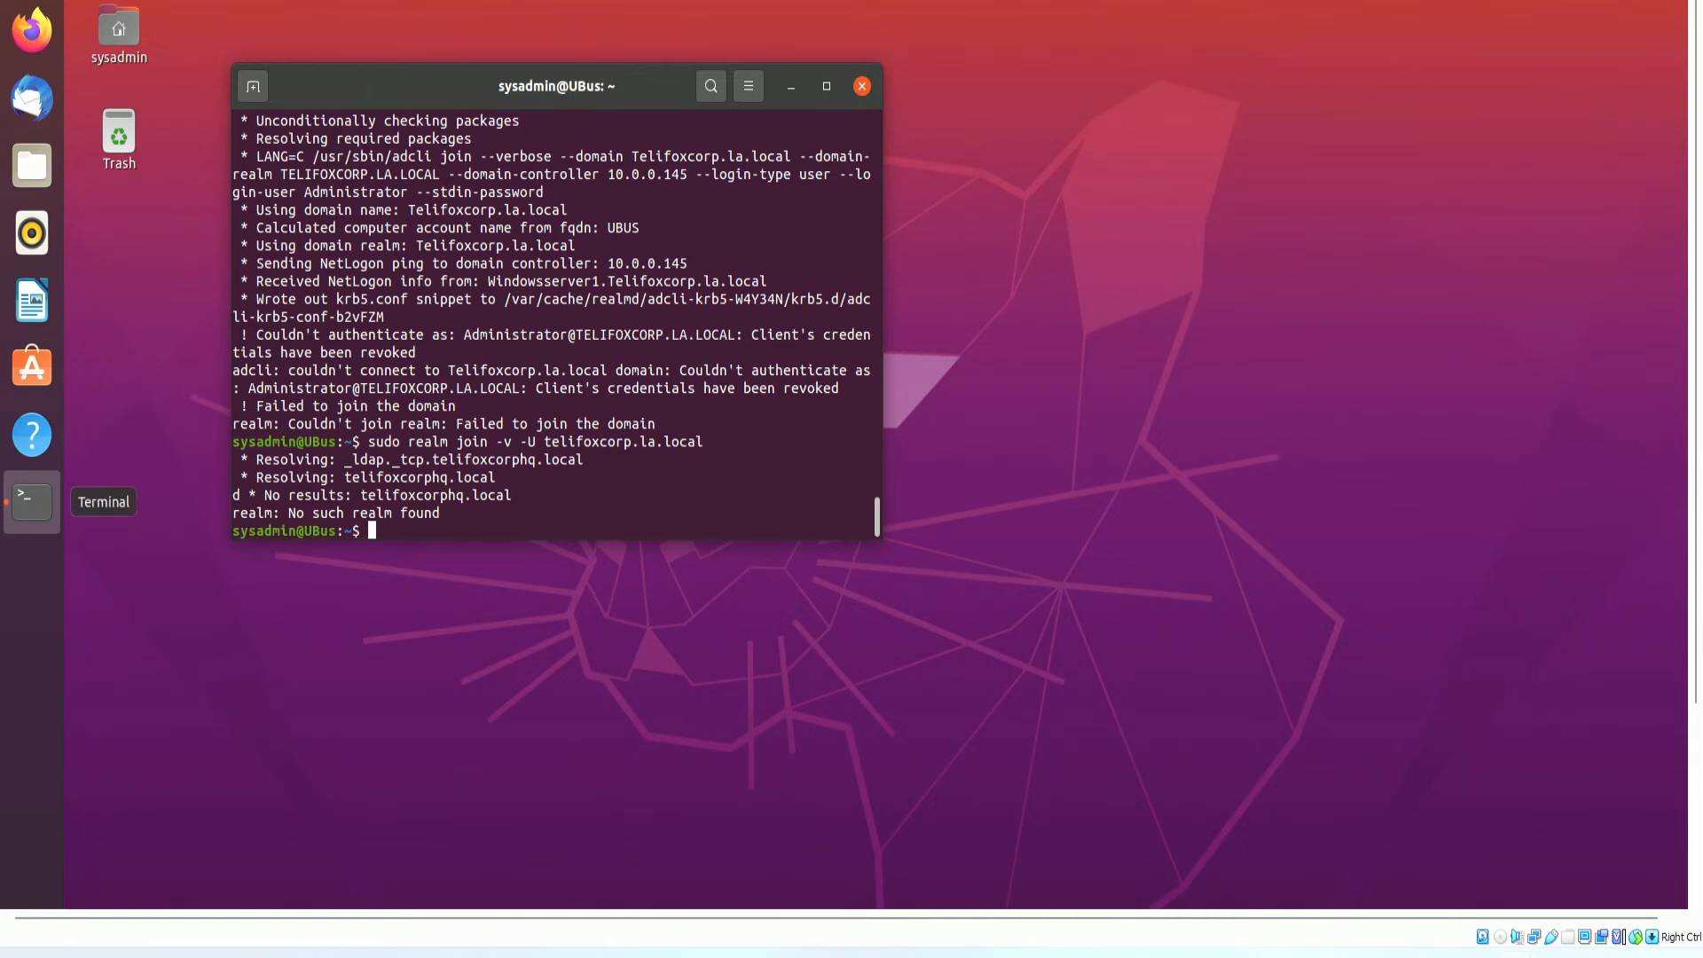
{"action": "left_click_drag", "start_coordinate": [407, 479], "coordinate": [406, 501]}
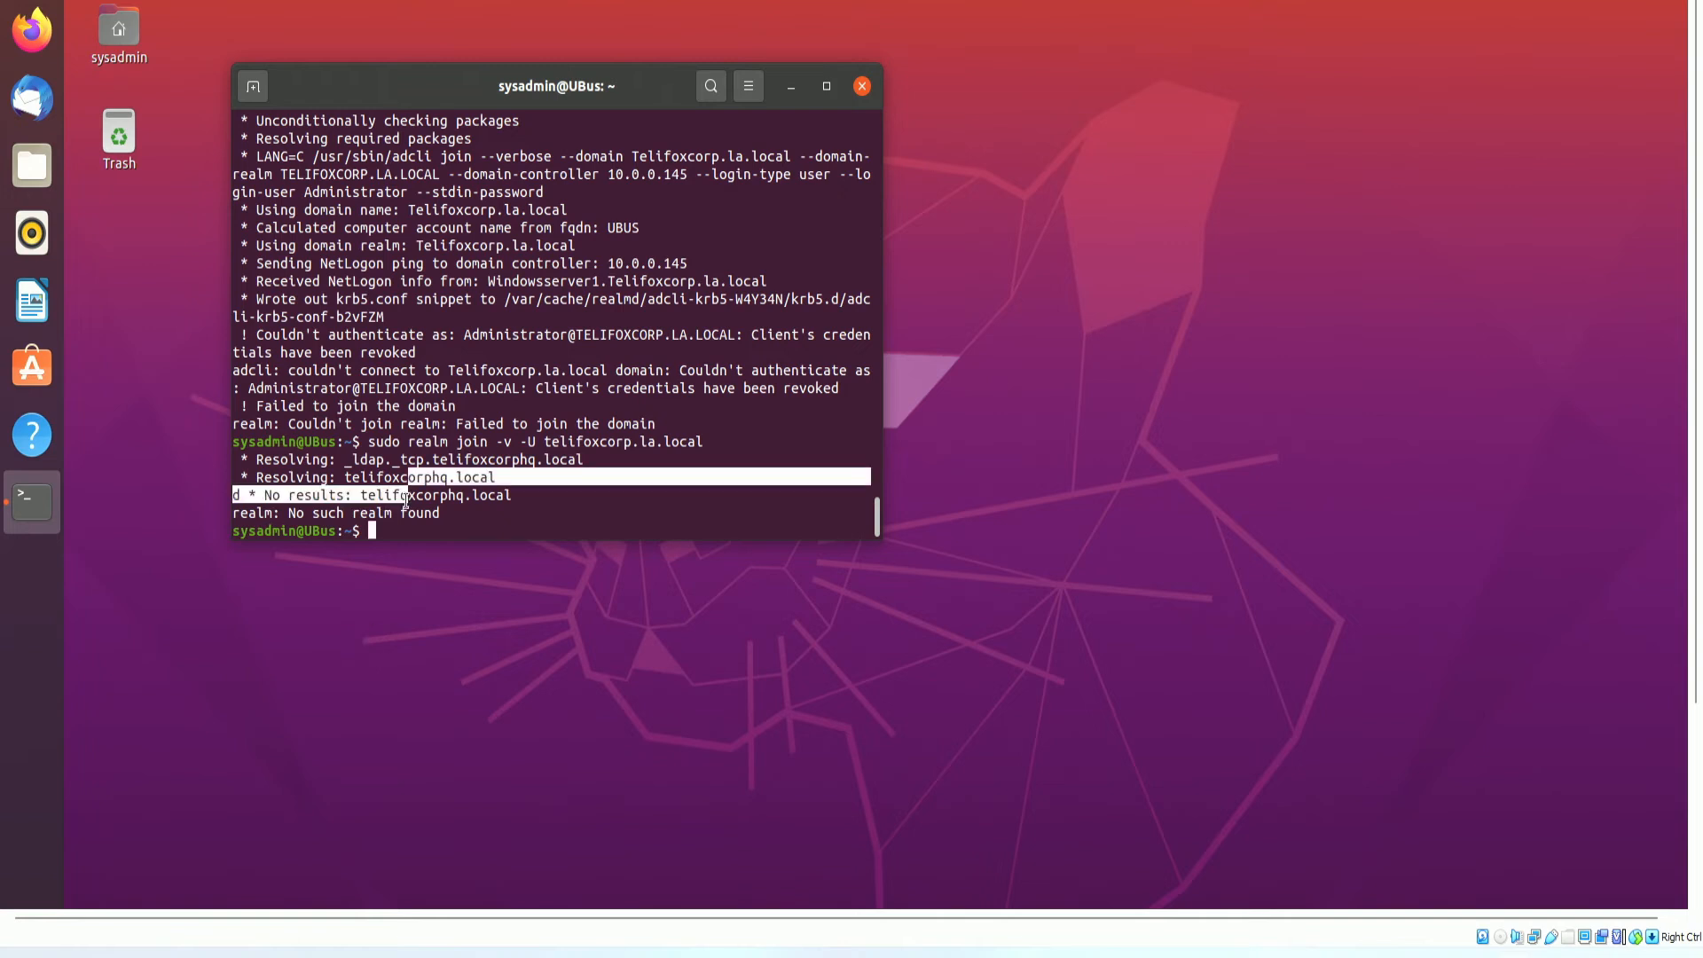
Move -U to the end of the join command and rerun it, getting 'Missing argument for -U'.
{"action": "key", "text": "Up"}
{"action": "key", "text": "Left"}
{"action": "key", "text": "Left"}
{"action": "key", "text": "Left"}
{"action": "key", "text": "Left"}
{"action": "key", "text": "Left"}
{"action": "key", "text": "Left"}
{"action": "key", "text": "Left"}
{"action": "key", "text": "Left"}
{"action": "key", "text": "Left"}
{"action": "key", "text": "Left"}
{"action": "key", "text": "Left"}
{"action": "key", "text": "Left"}
{"action": "key", "text": "Left"}
{"action": "key", "text": "Left"}
{"action": "key", "text": "Left"}
{"action": "key", "text": "Left"}
{"action": "key", "text": "Left"}
{"action": "key", "text": "Left"}
{"action": "key", "text": "Left"}
{"action": "key", "text": "Left"}
{"action": "key", "text": "BackSpace"}
{"action": "key", "text": "BackSpace"}
{"action": "key", "text": "BackSpace"}
{"action": "key", "text": "Right"}
{"action": "key", "text": "Right"}
{"action": "key", "text": "Right"}
{"action": "key", "text": "Right"}
{"action": "key", "text": "Right"}
{"action": "key", "text": "Right"}
{"action": "key", "text": "Right"}
{"action": "key", "text": "Right"}
{"action": "key", "text": "Right"}
{"action": "key", "text": "Right"}
{"action": "key", "text": "Right"}
{"action": "key", "text": "Right"}
{"action": "key", "text": "Right"}
{"action": "key", "text": "Right"}
{"action": "key", "text": "Right"}
{"action": "key", "text": "Right"}
{"action": "key", "text": "Right"}
{"action": "key", "text": "Right"}
{"action": "key", "text": "Right"}
{"action": "key", "text": "Right"}
{"action": "type", "text": "-U"}
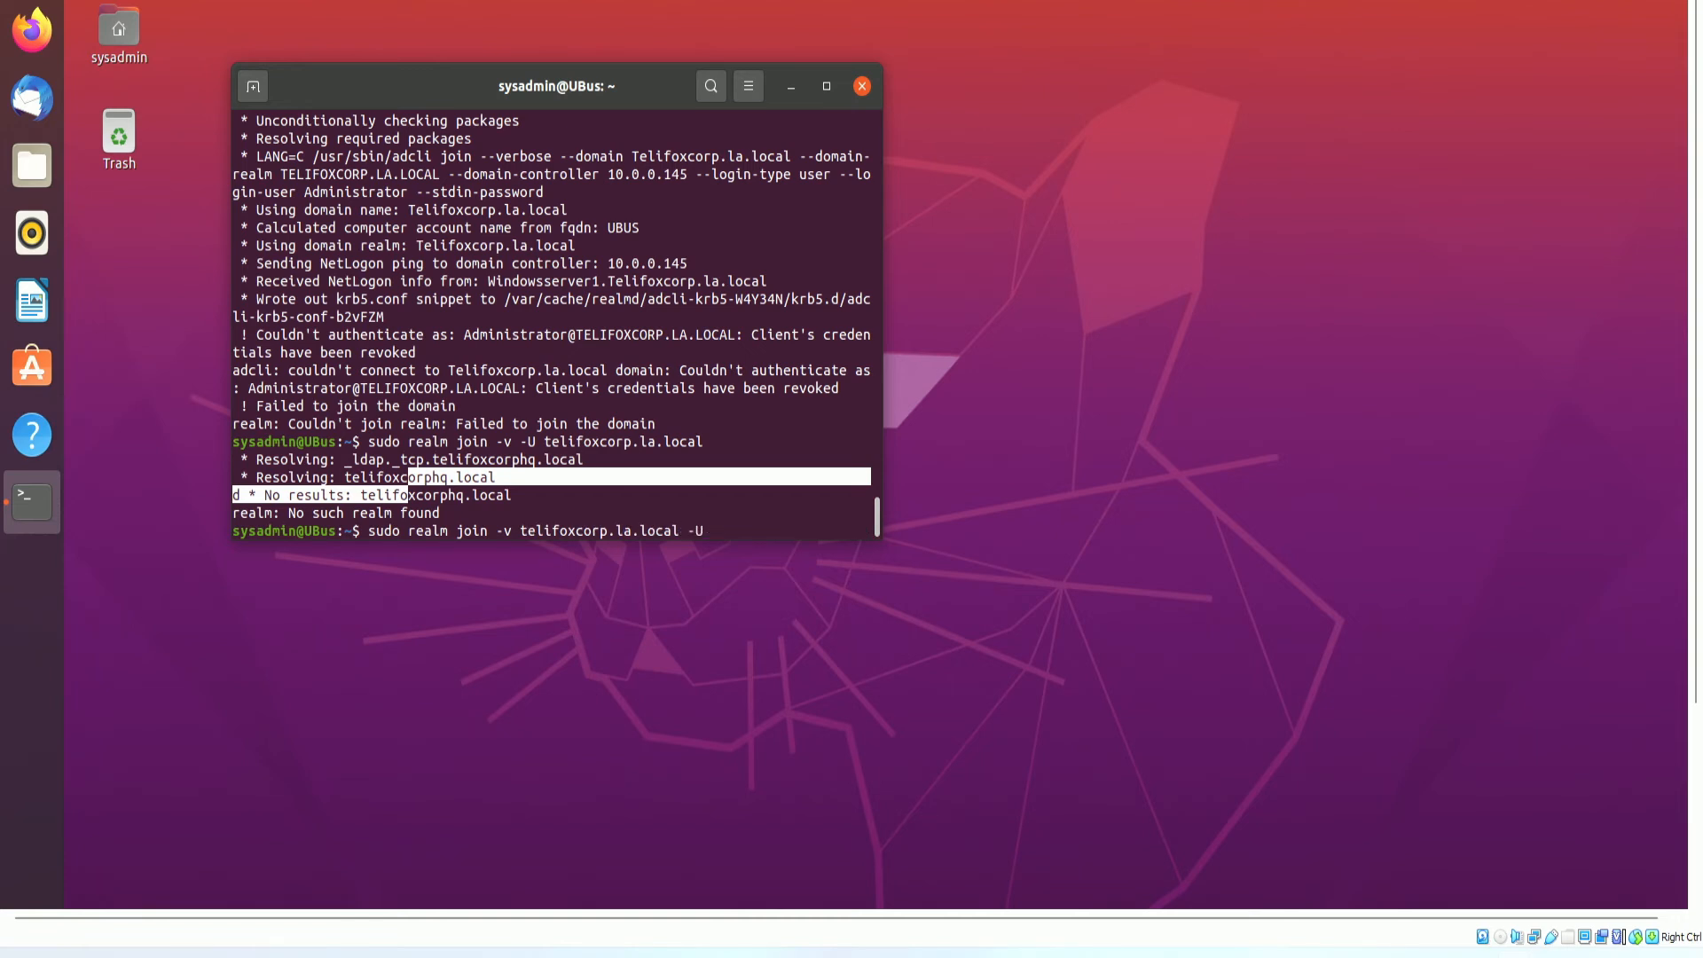
{"action": "key", "text": "Return"}
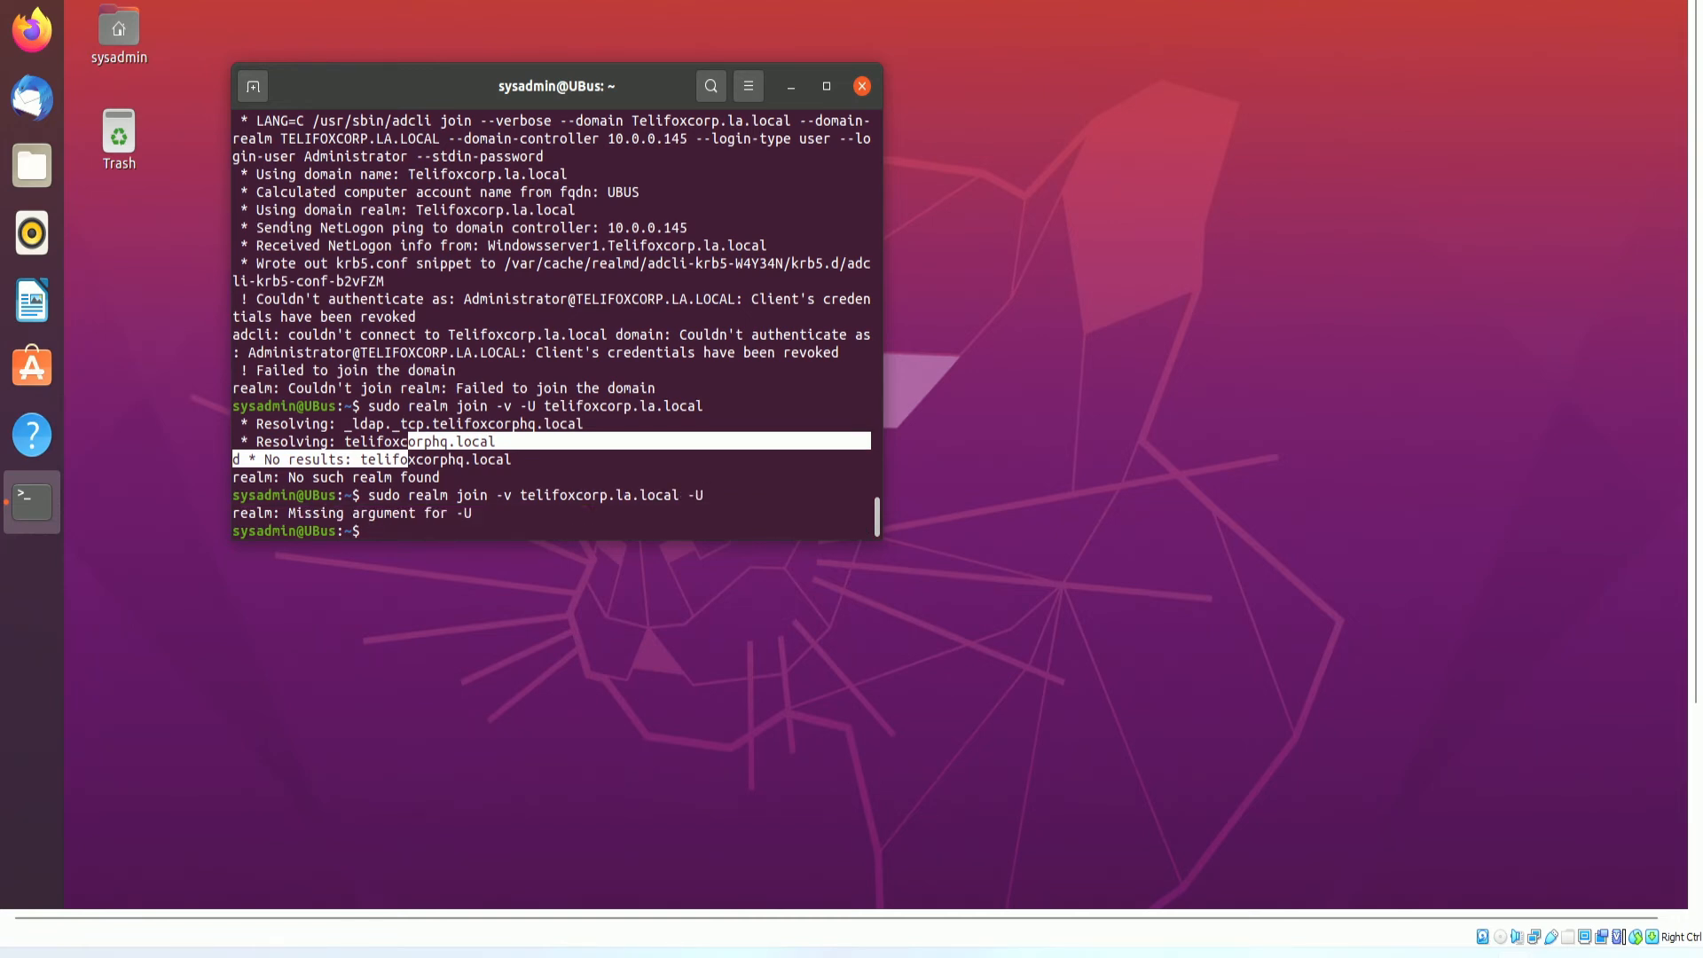
{"action": "key", "text": "Up"}
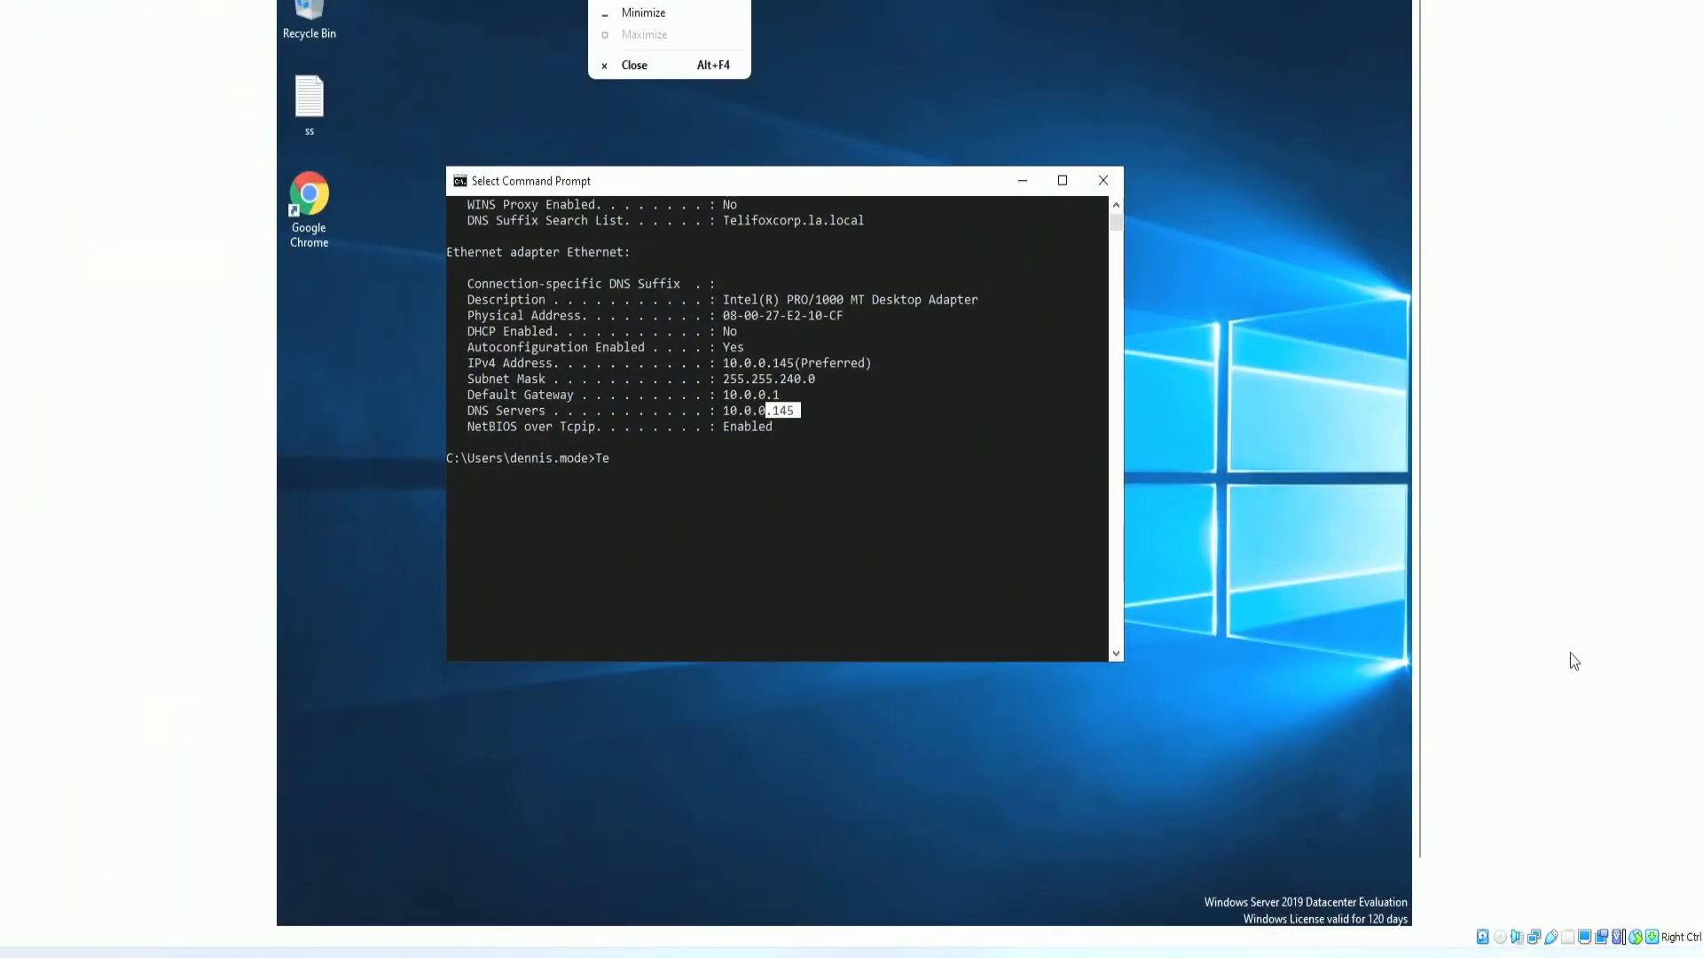
Bring Server Manager forward and launch Active Directory Users and Computers from its Tools menu.
{"action": "left_click_drag", "start_coordinate": [1419, 529], "coordinate": [1396, 769]}
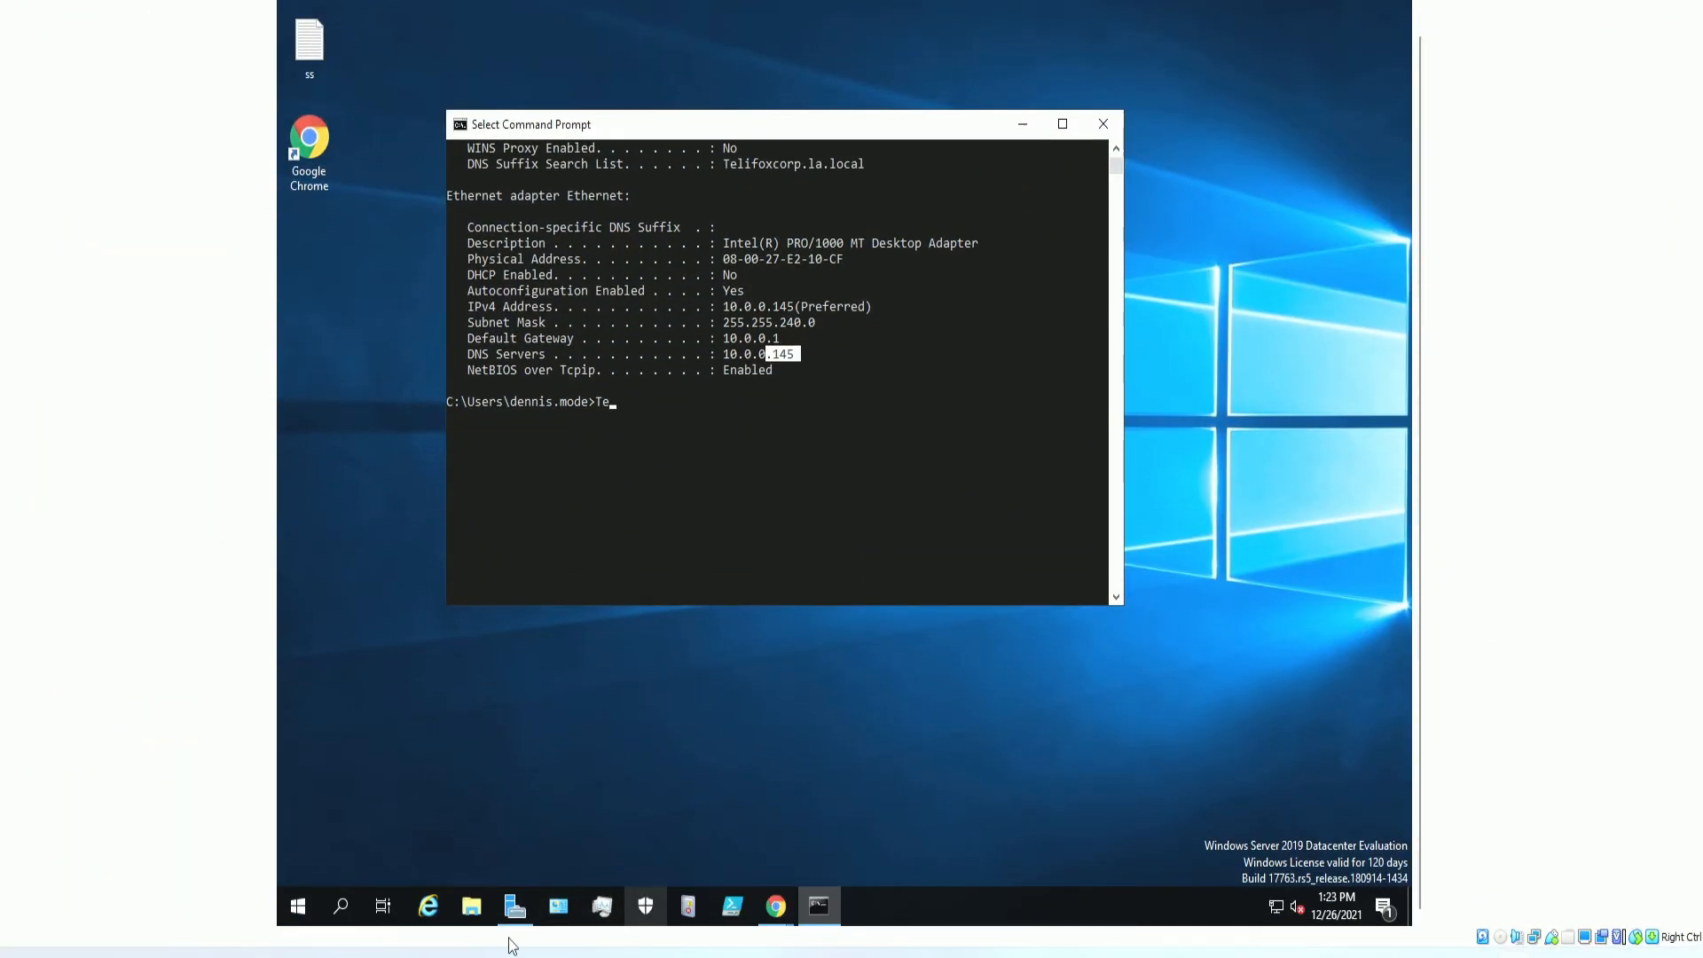
{"action": "left_click", "coordinate": [471, 905]}
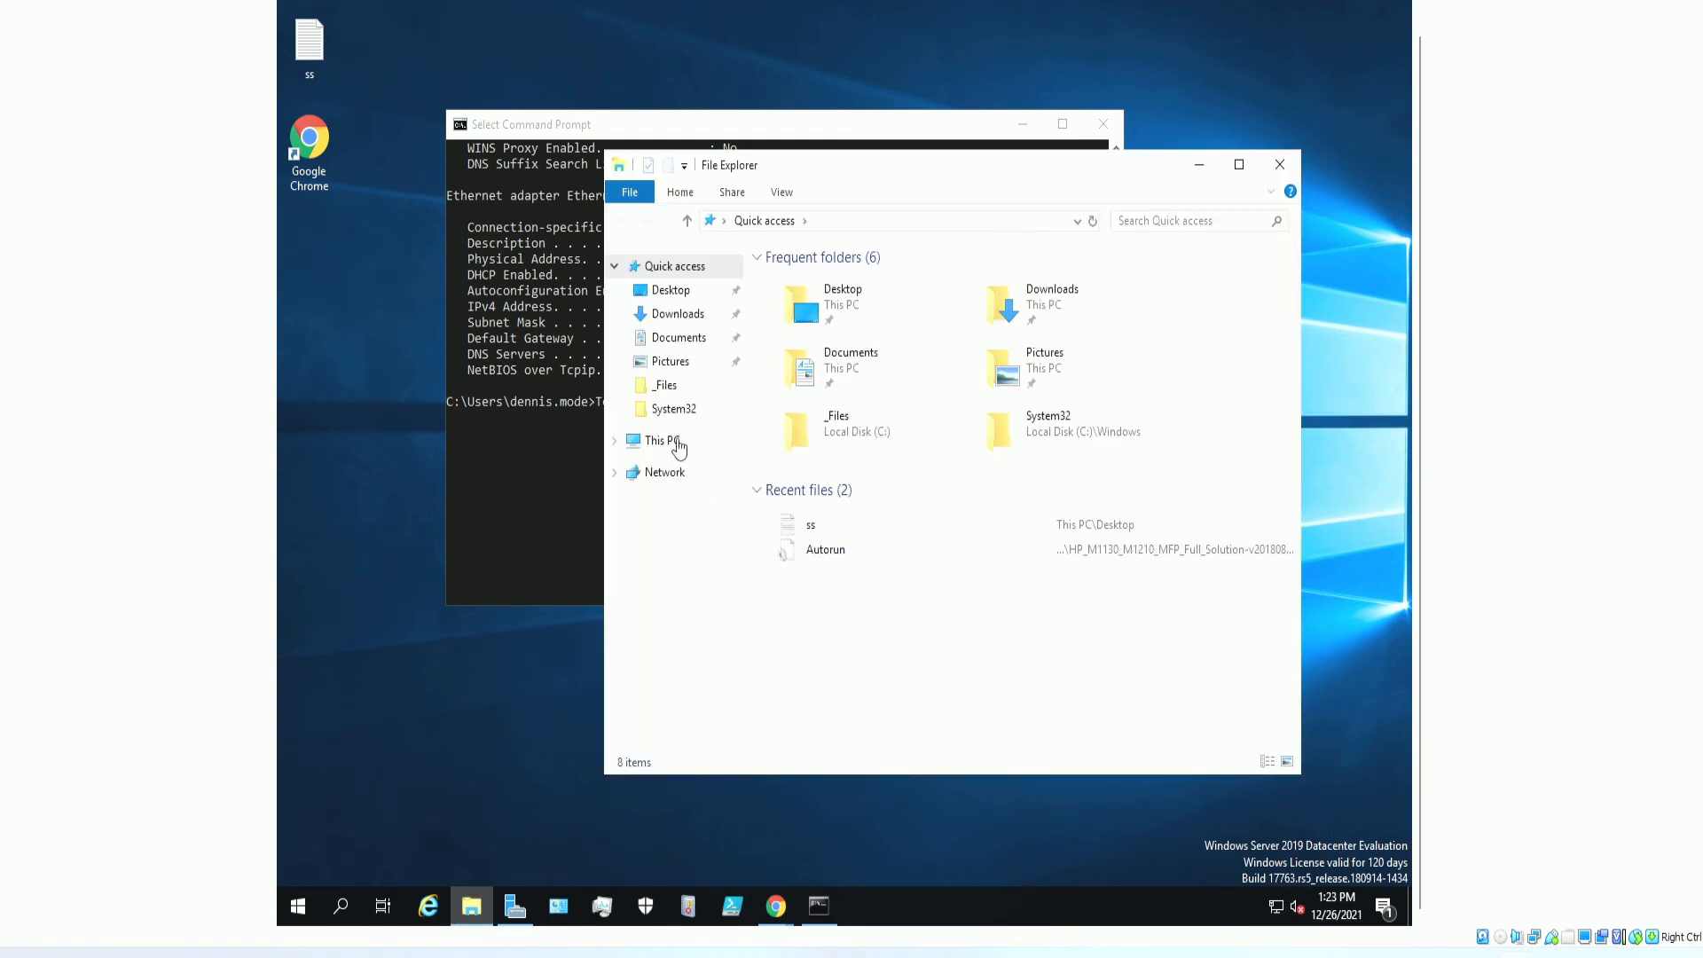
{"action": "left_click", "coordinate": [341, 906]}
{"action": "left_click", "coordinate": [515, 906]}
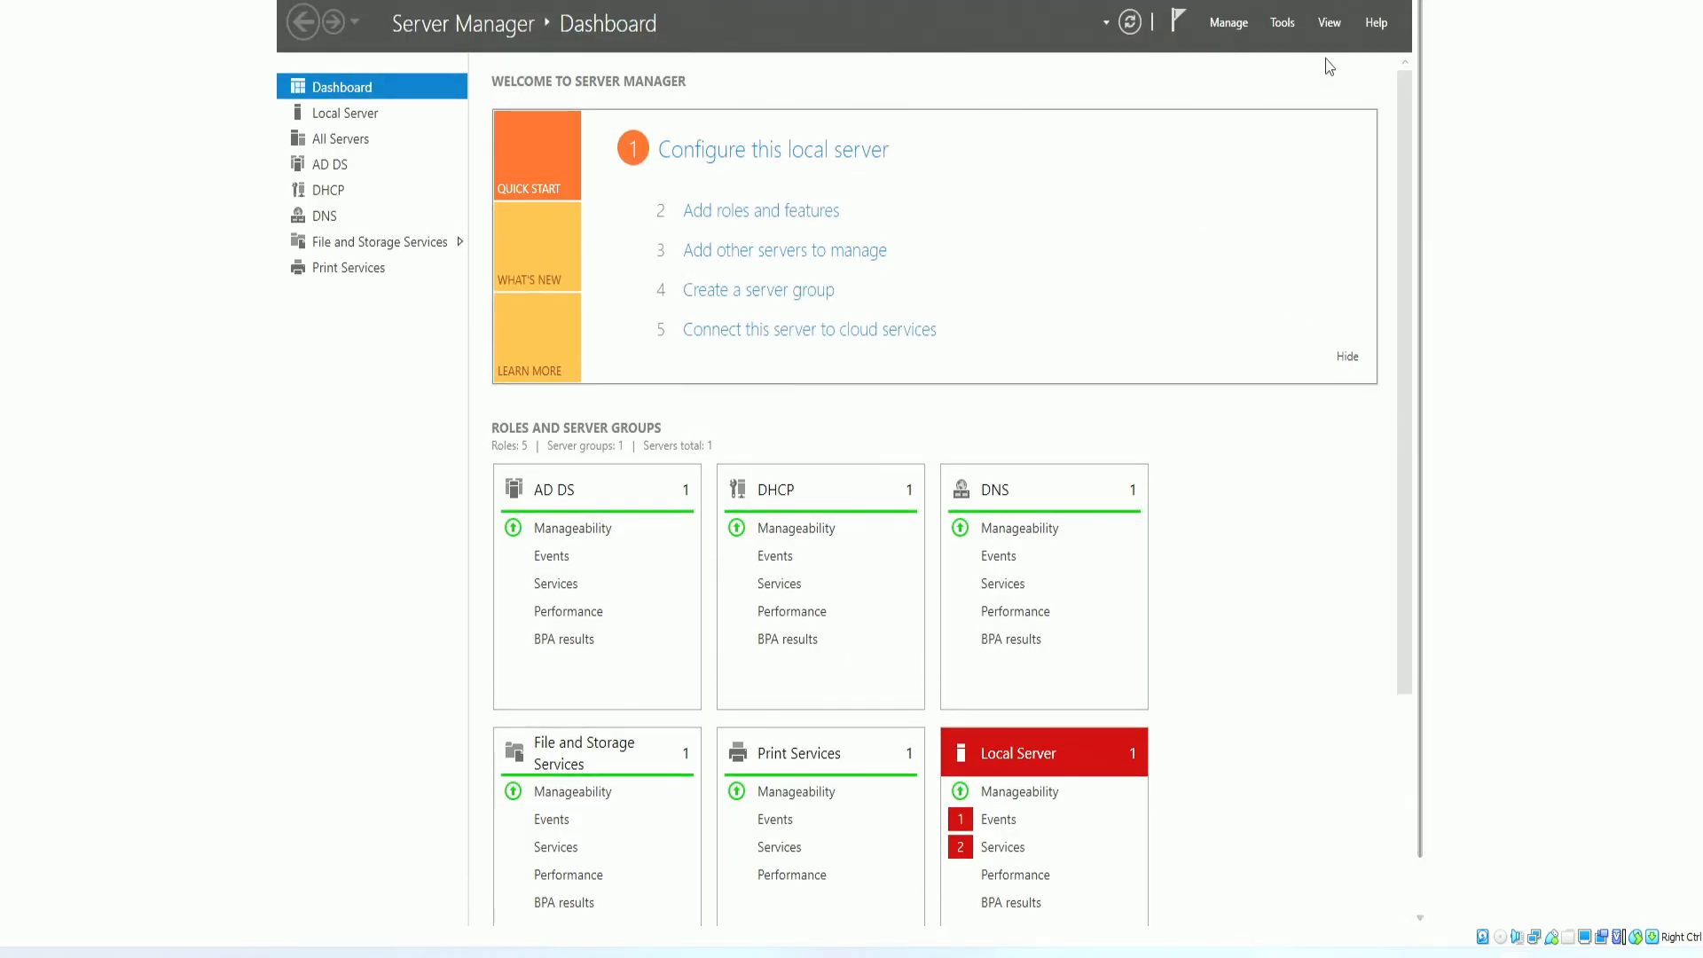
{"action": "left_click", "coordinate": [1283, 22]}
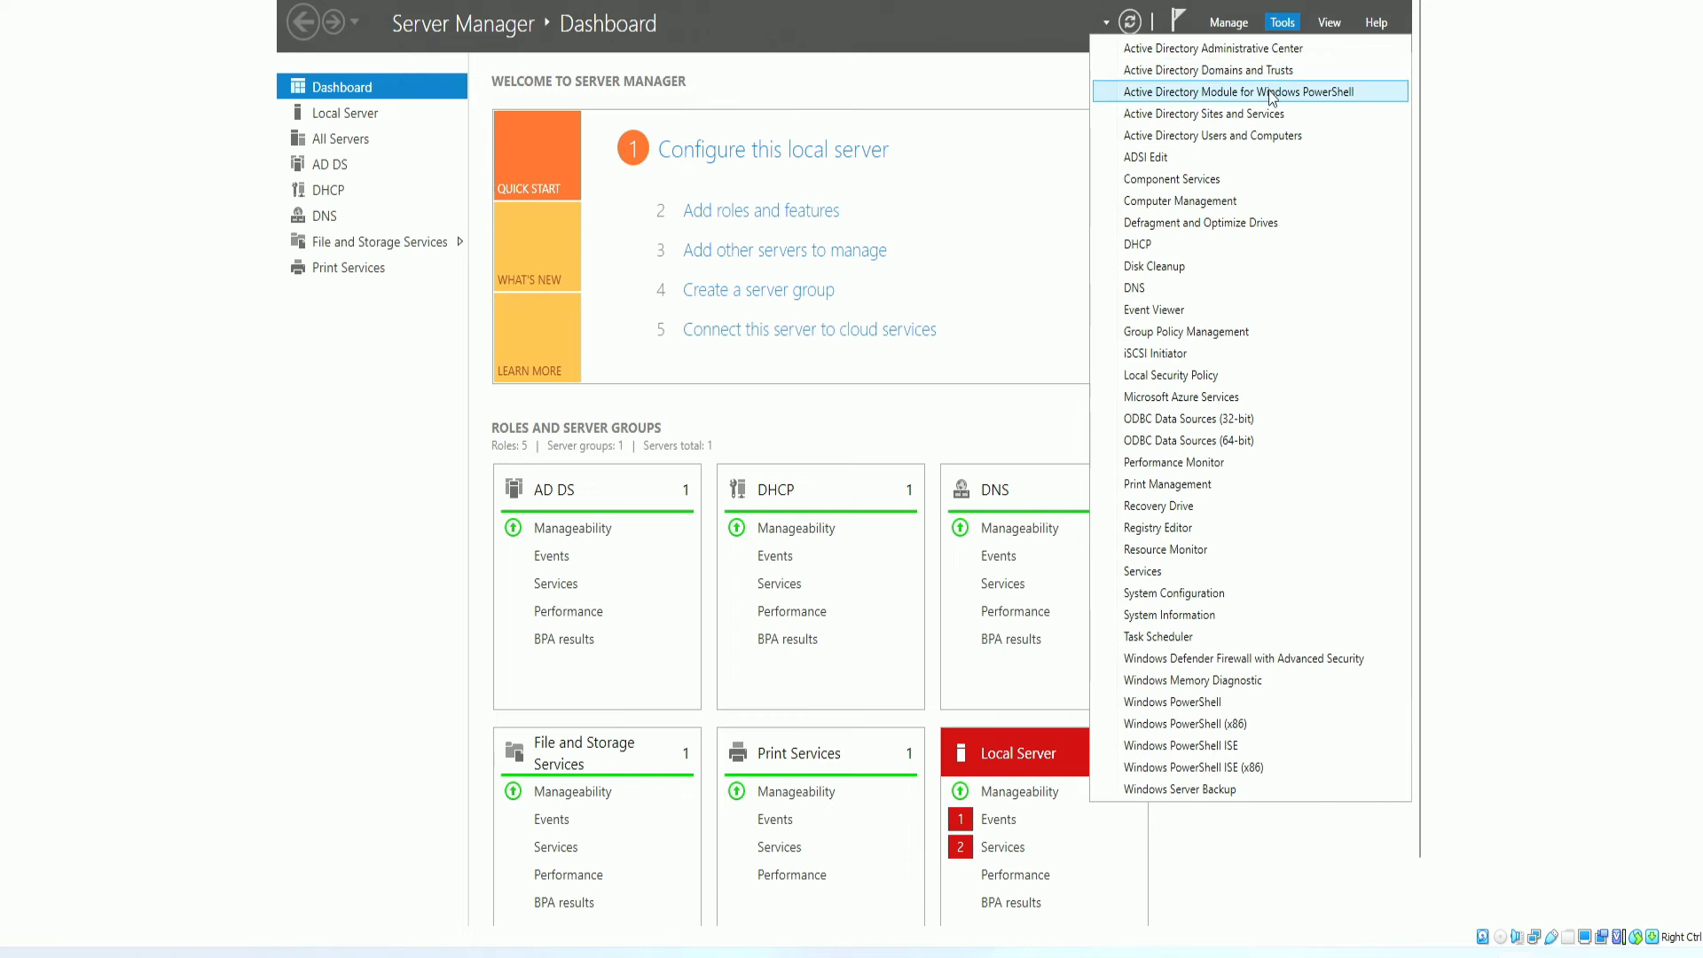
{"action": "left_click", "coordinate": [1285, 138]}
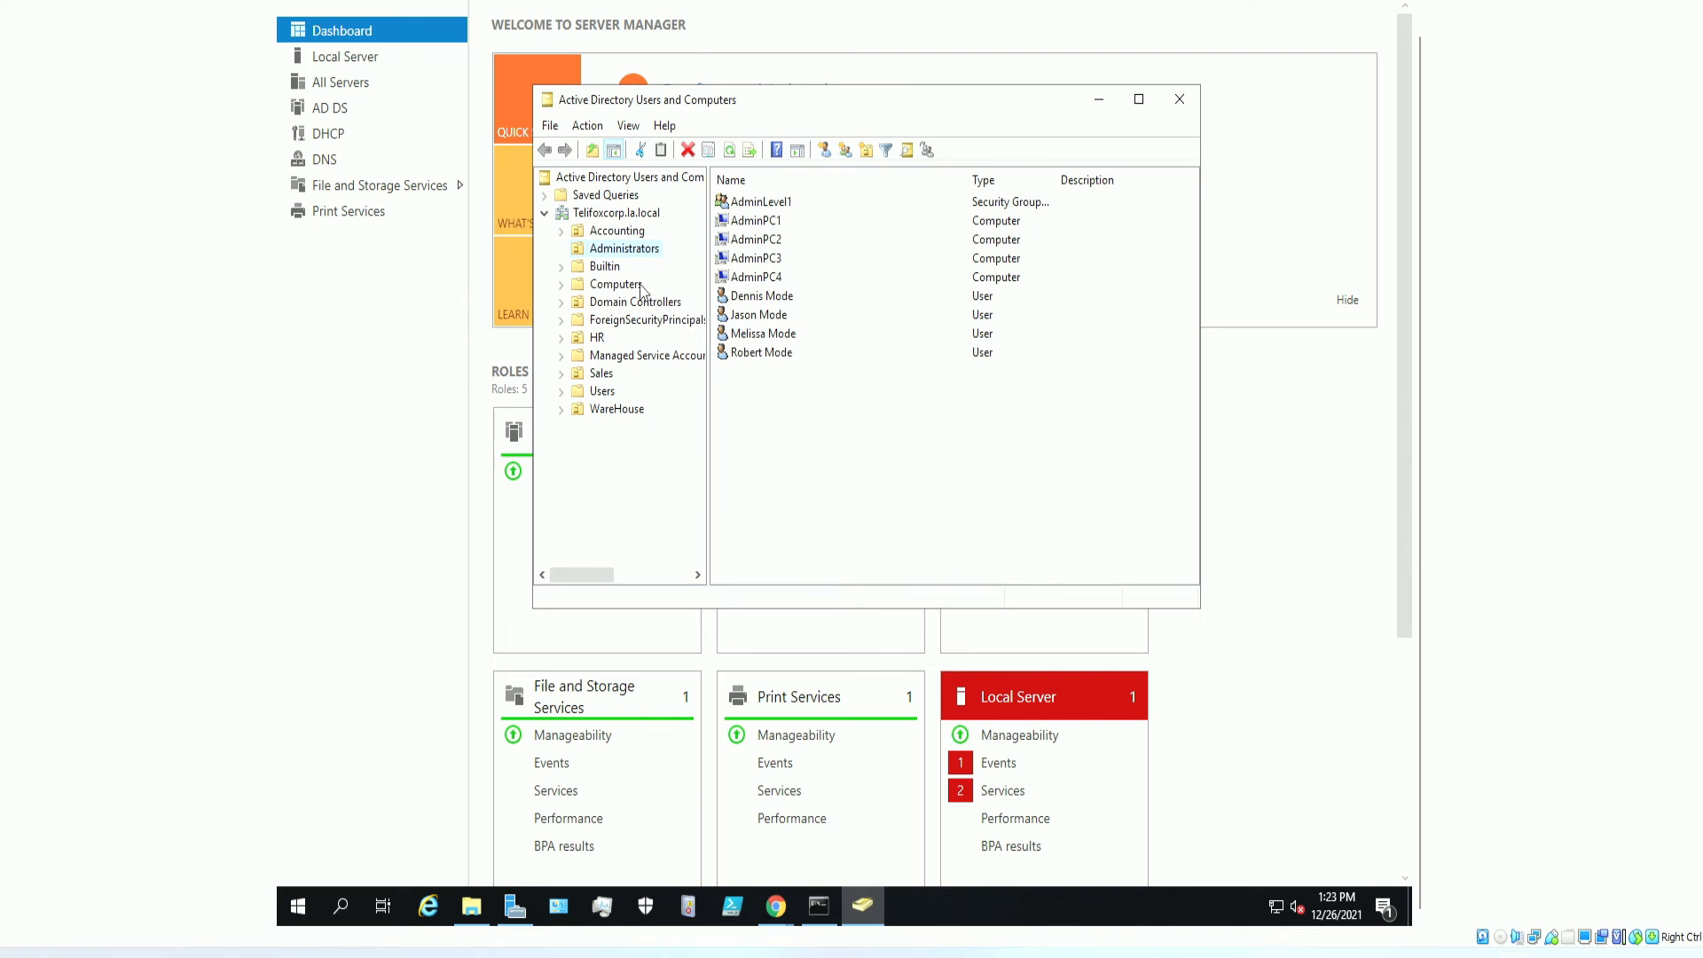
Browse the Builtin, Administrators, Accounting, Domain Controllers and ForeignSecurityPrincipals containers, ending on Users.
{"action": "left_click", "coordinate": [602, 263]}
{"action": "scroll", "coordinate": [797, 314], "scroll_direction": "down", "scroll_amount": 3}
{"action": "scroll", "coordinate": [807, 324], "scroll_direction": "up", "scroll_amount": 3}
{"action": "scroll", "coordinate": [813, 336], "scroll_direction": "down", "scroll_amount": 3}
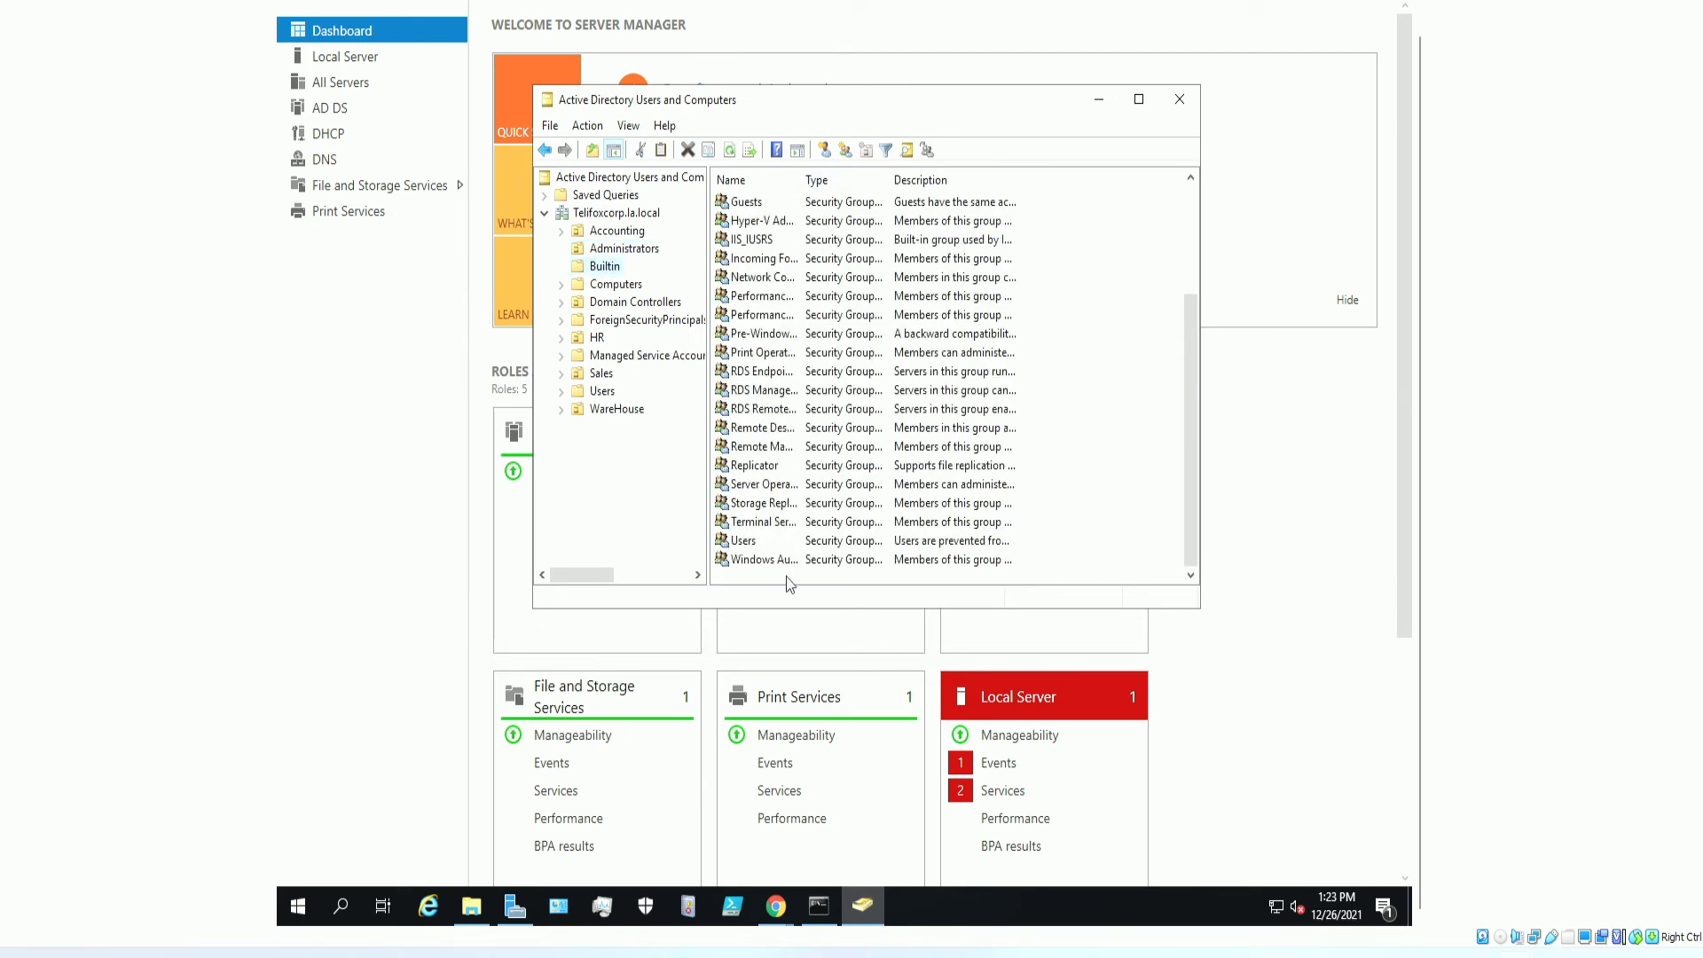
{"action": "scroll", "coordinate": [786, 577], "scroll_direction": "up", "scroll_amount": 3}
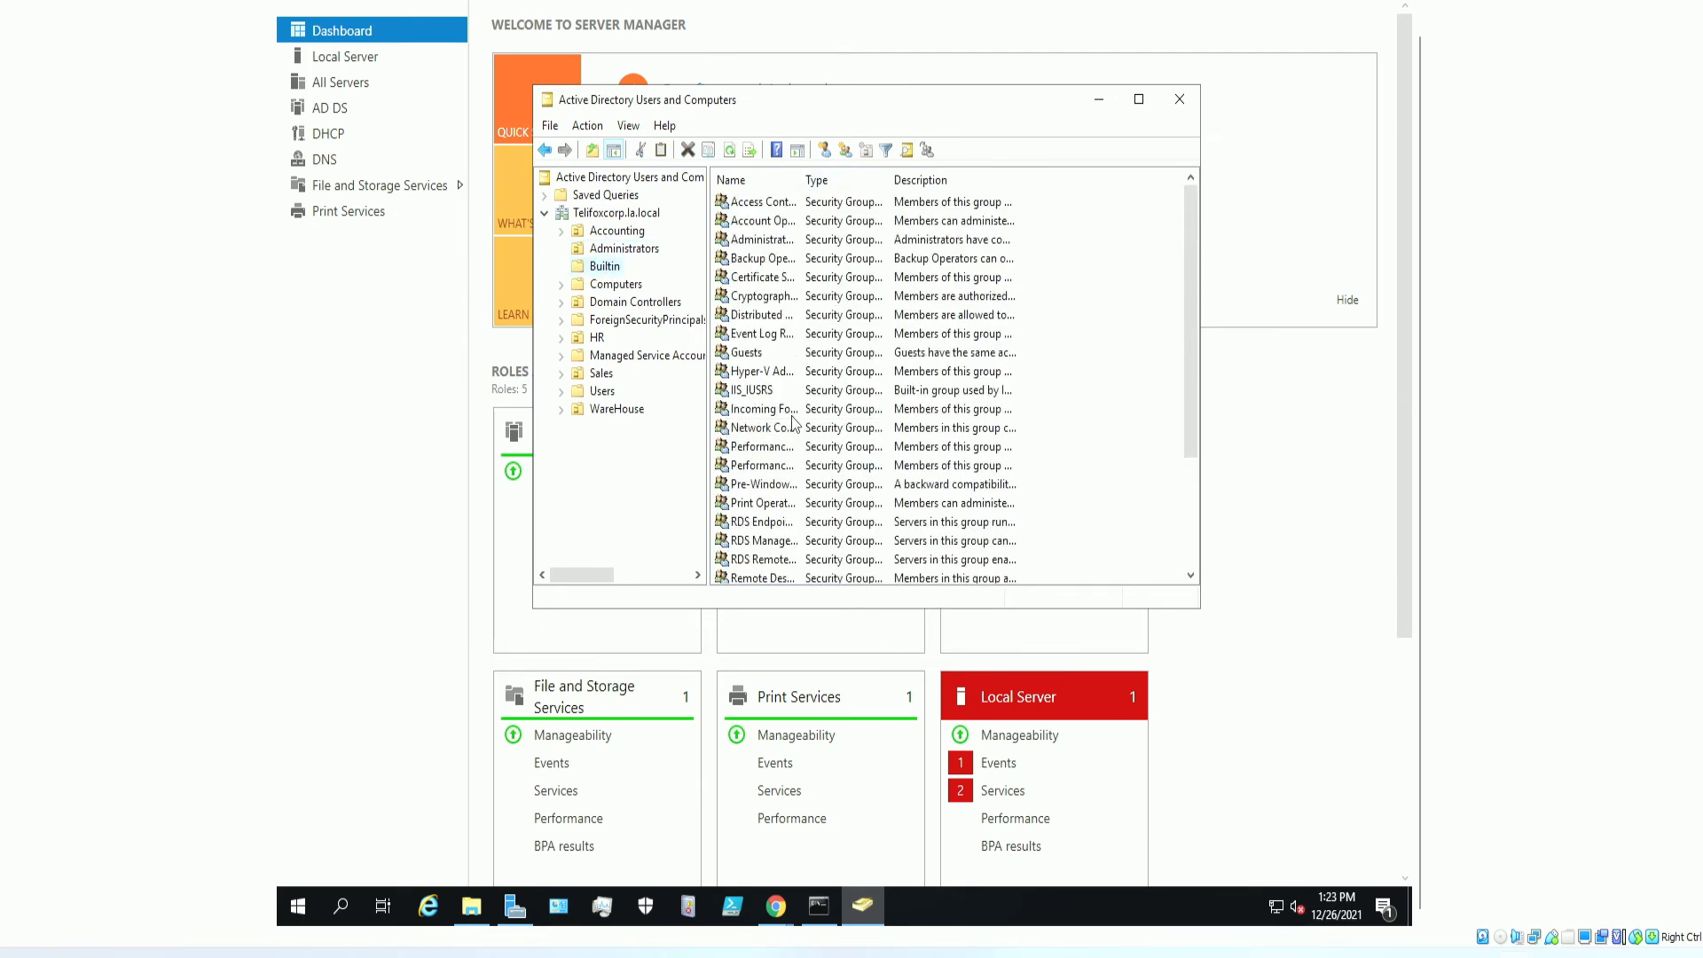
{"action": "left_click", "coordinate": [610, 251]}
{"action": "left_click", "coordinate": [611, 236]}
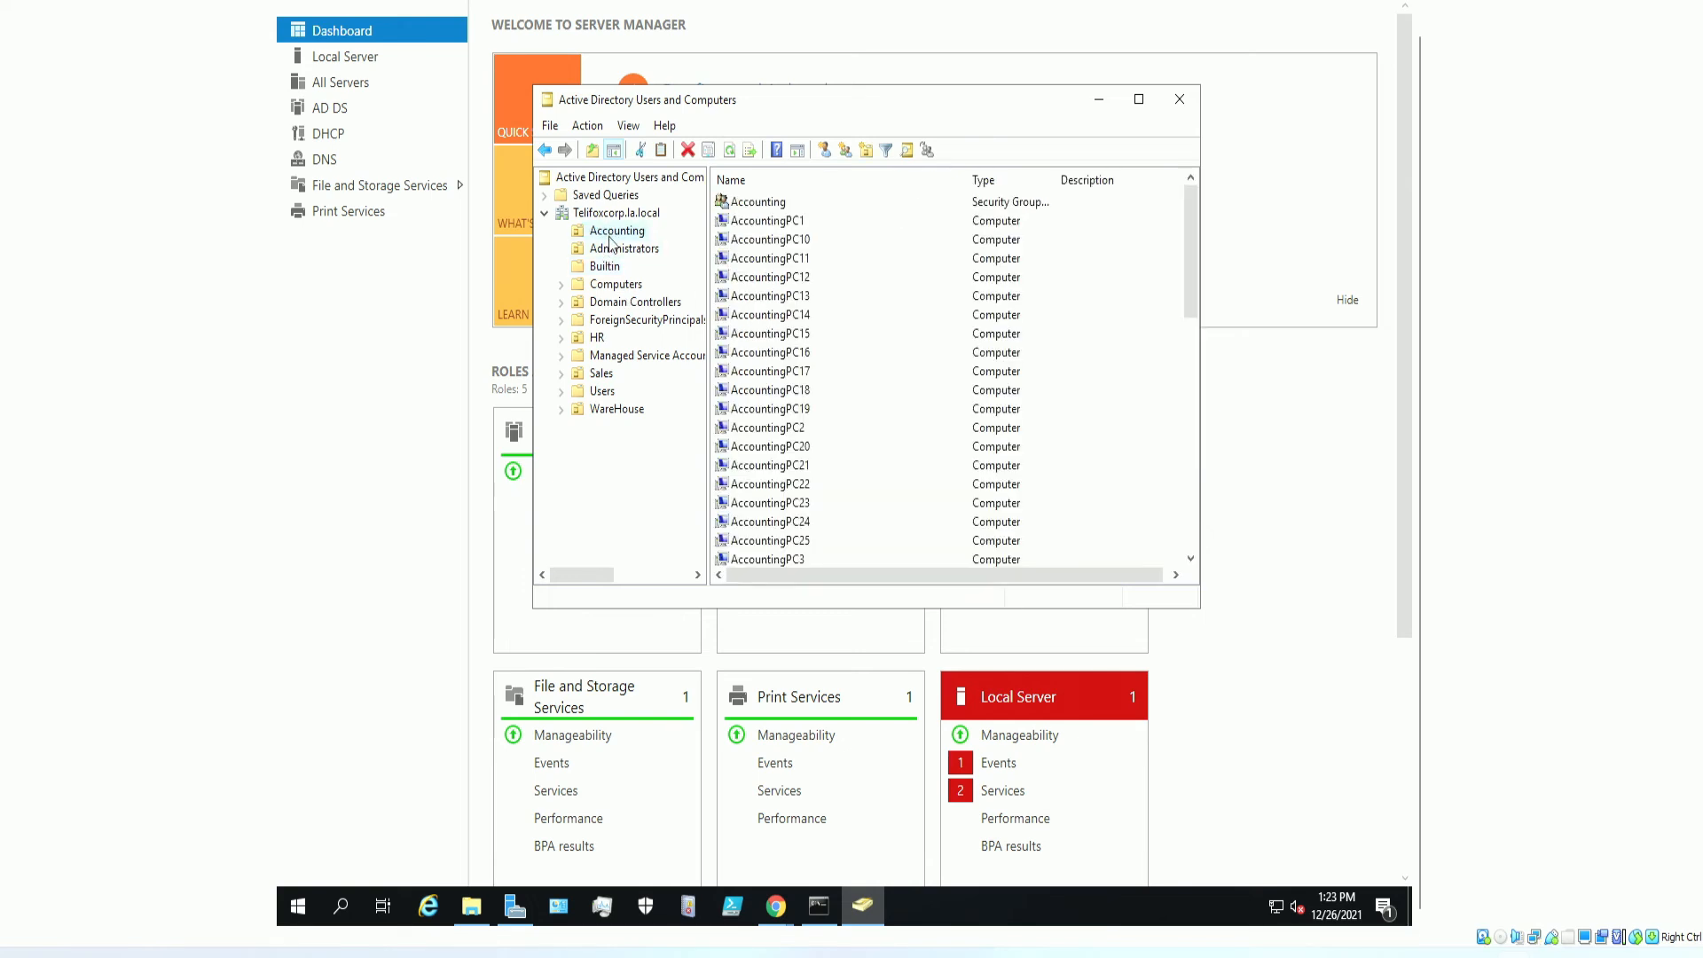
{"action": "left_click", "coordinate": [630, 305]}
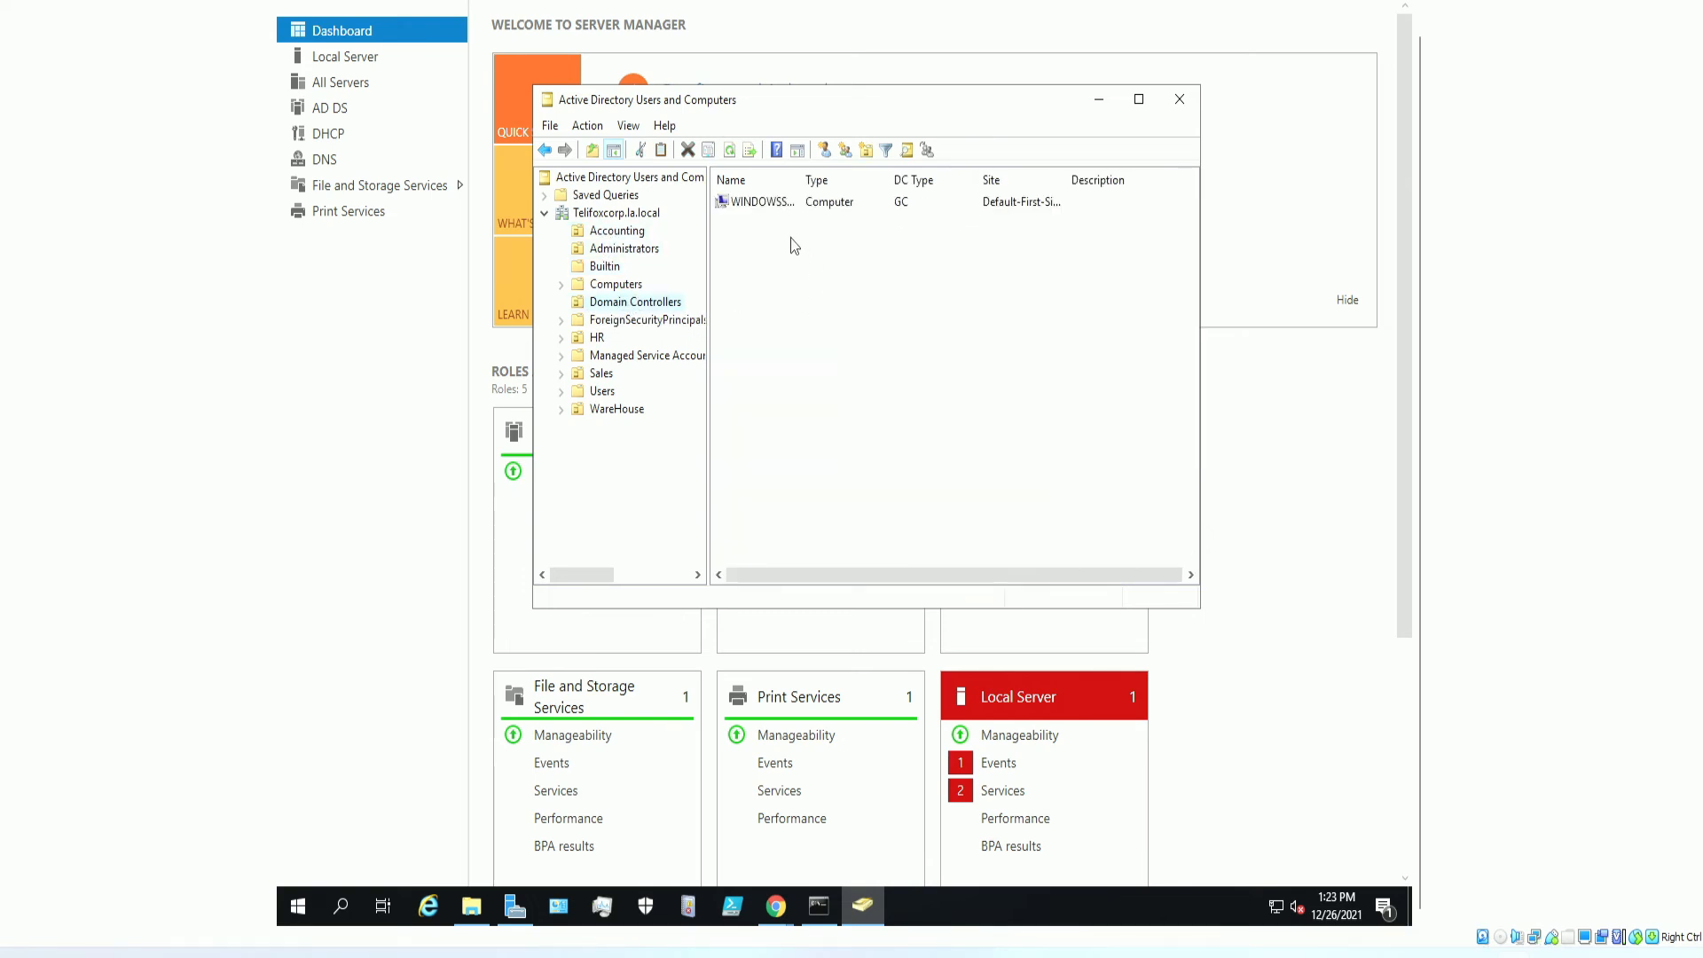
{"action": "left_click", "coordinate": [625, 321]}
{"action": "left_click", "coordinate": [606, 392]}
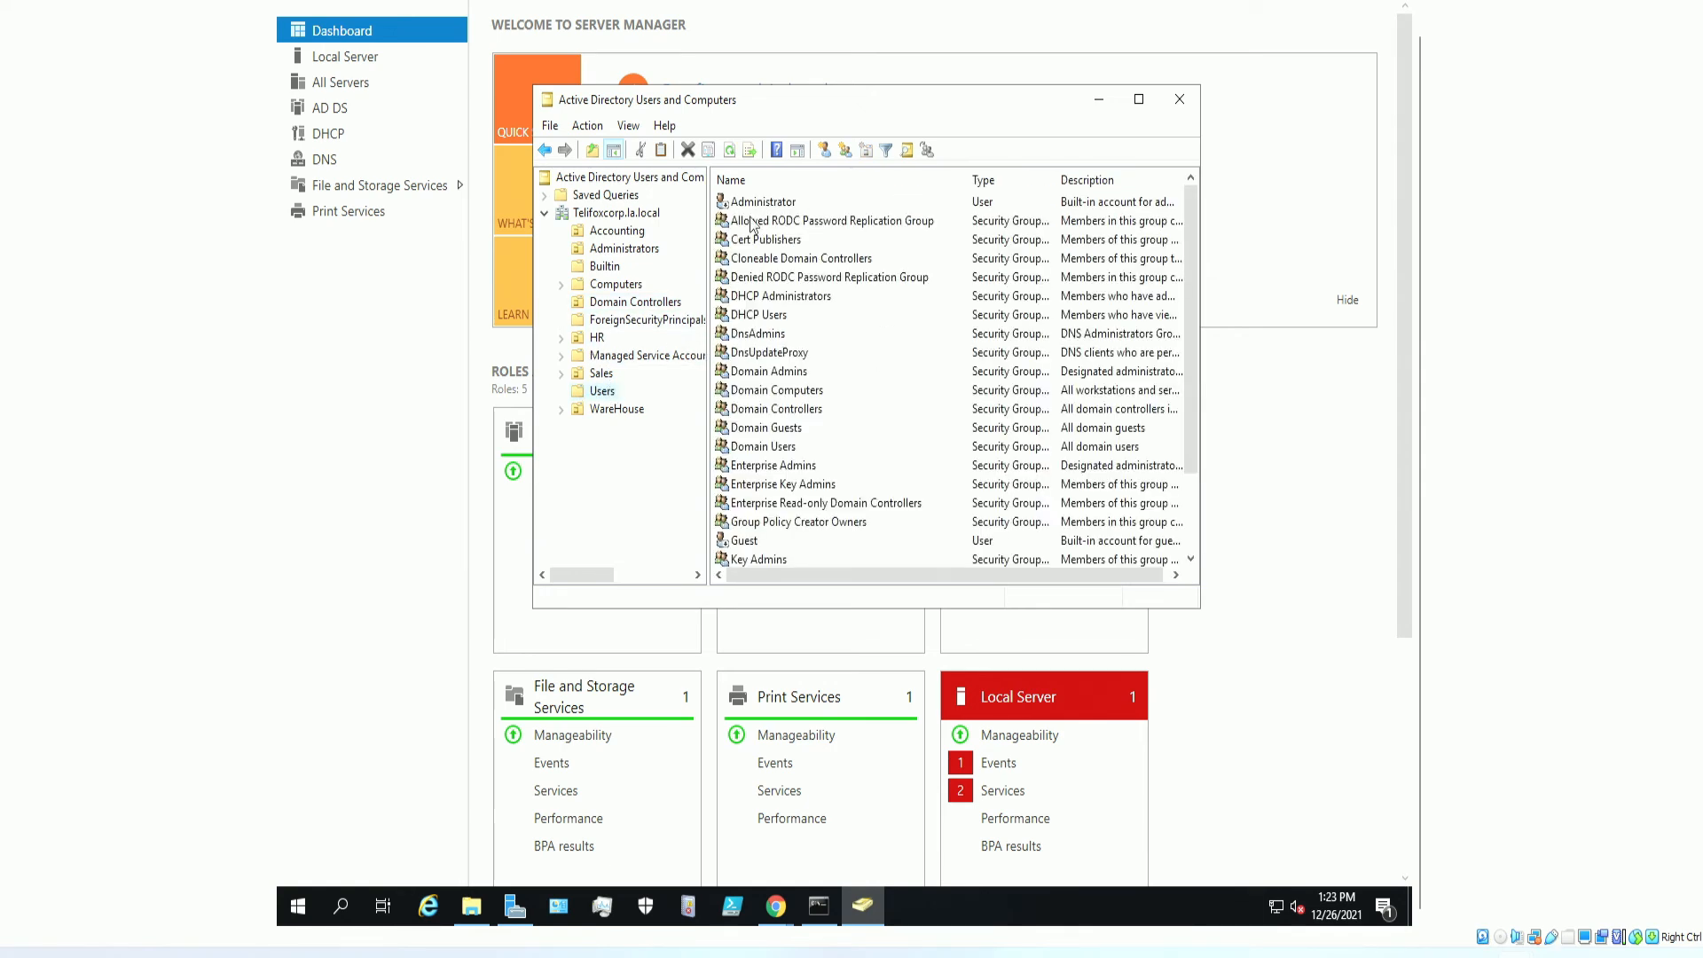
Review the Administrator account's property tabs, tick Unlock account, apply and close.
{"action": "double_click", "coordinate": [746, 206]}
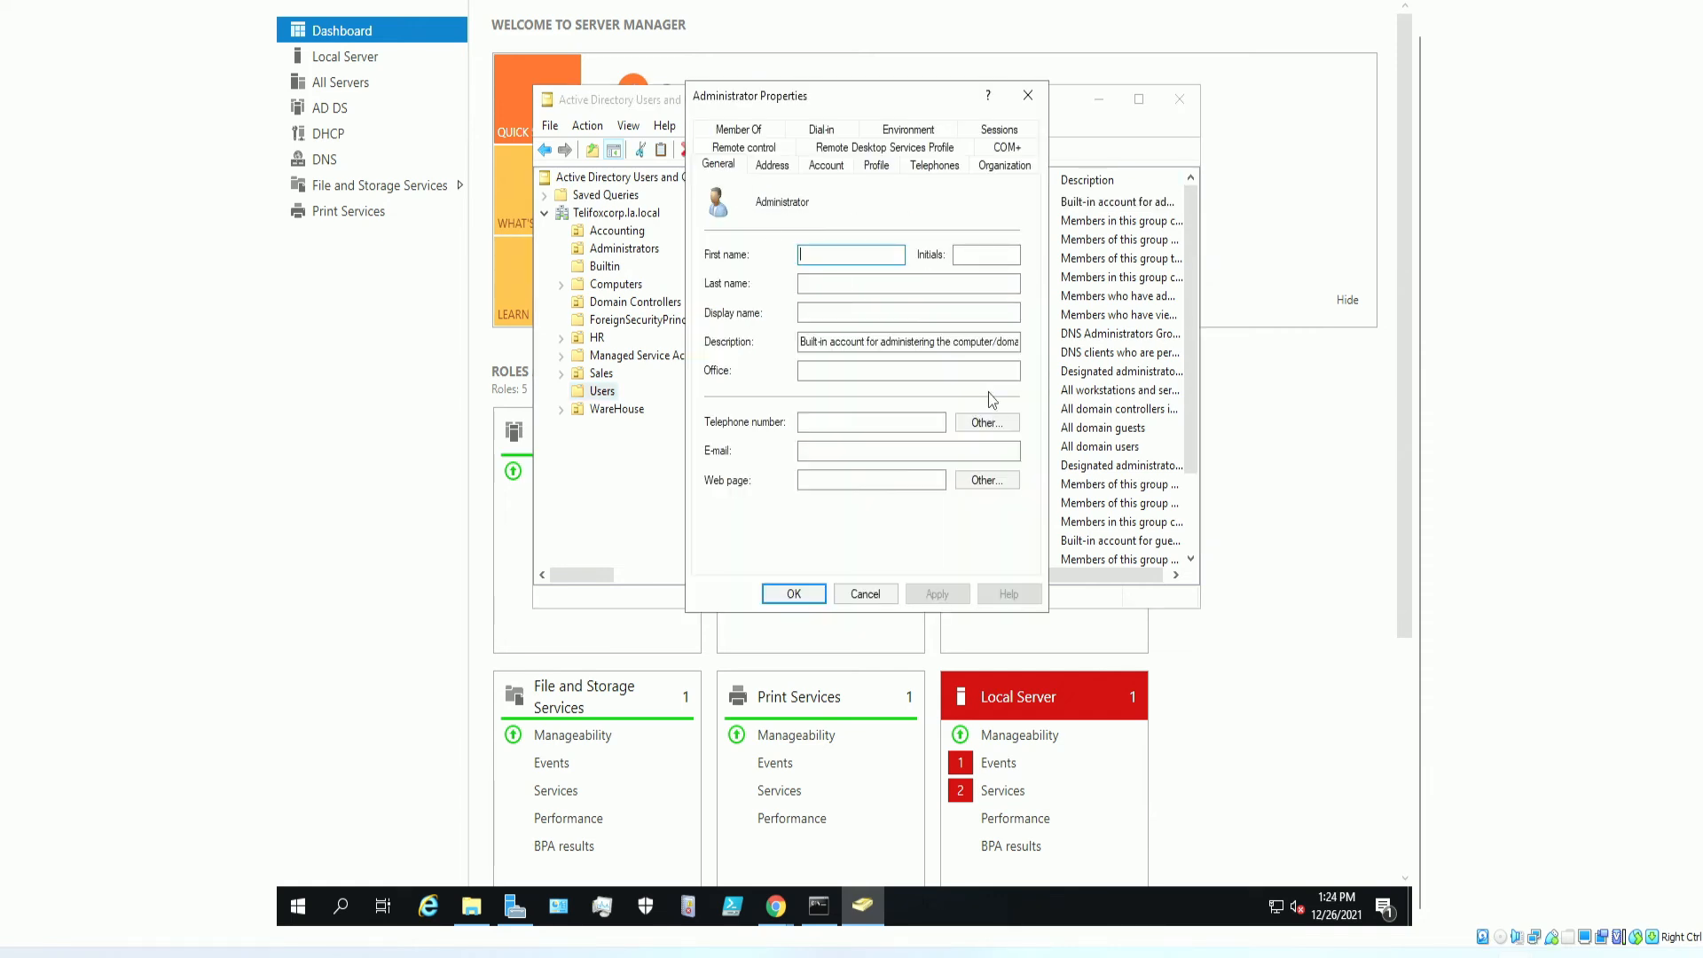
{"action": "left_click", "coordinate": [774, 166]}
{"action": "left_click", "coordinate": [818, 173]}
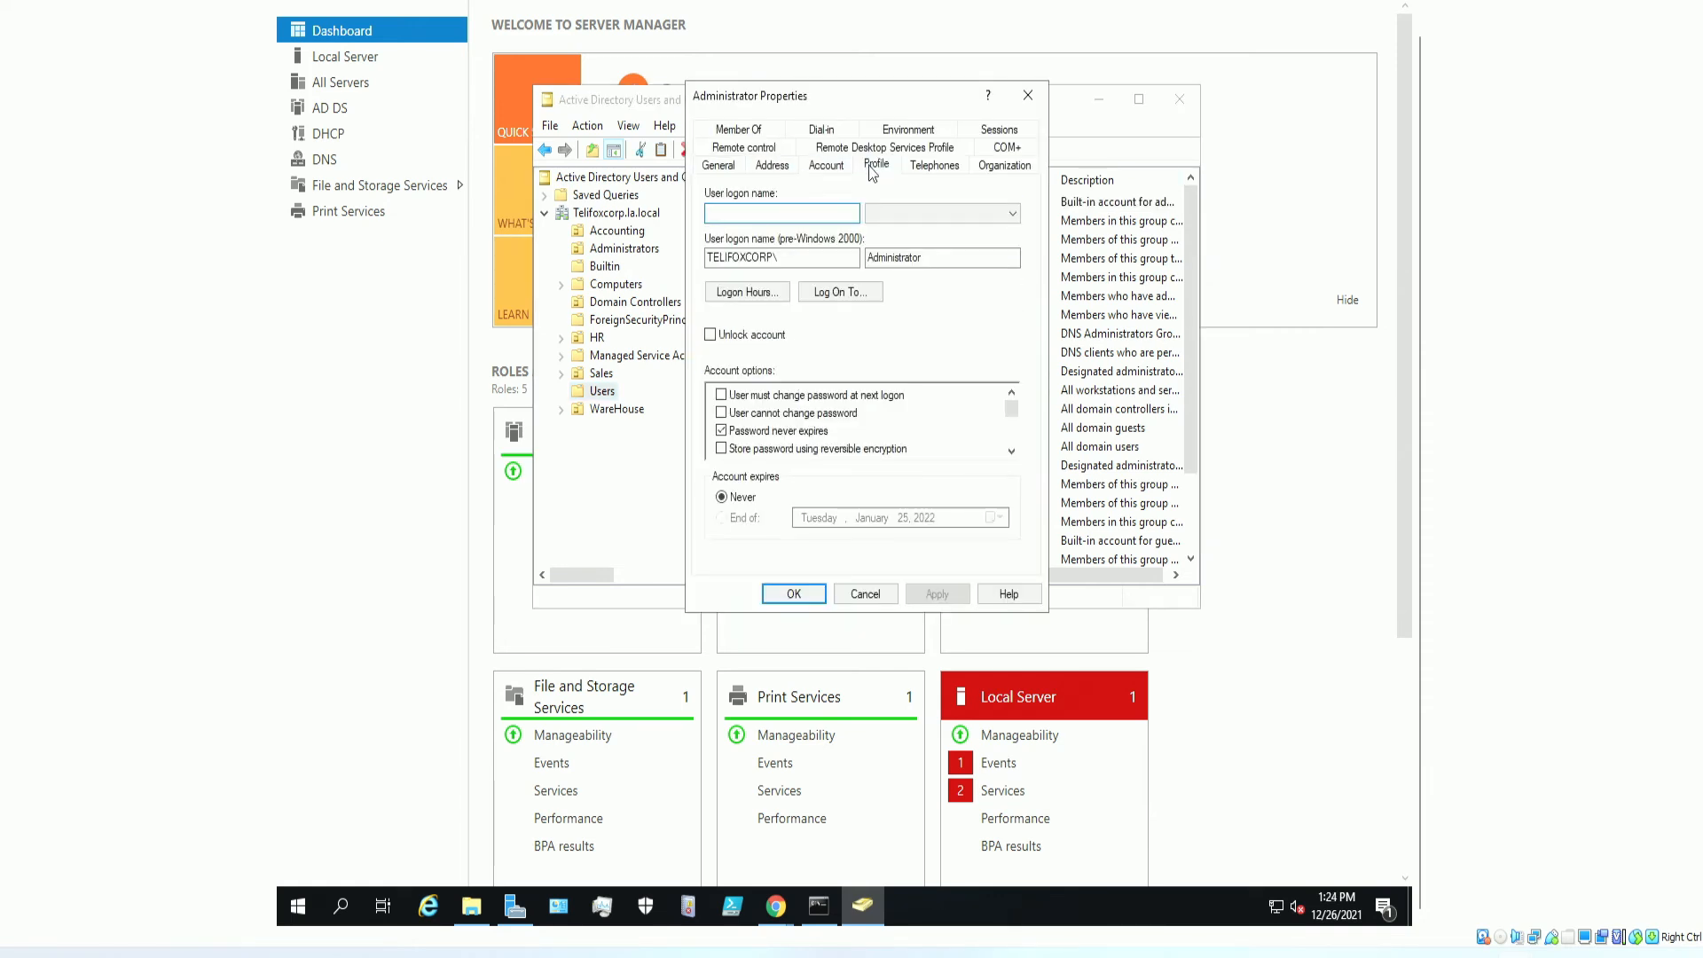
{"action": "left_click", "coordinate": [874, 172]}
{"action": "left_click", "coordinate": [825, 166]}
{"action": "left_click", "coordinate": [929, 168]}
{"action": "left_click", "coordinate": [986, 167]}
{"action": "left_click", "coordinate": [738, 133]}
{"action": "left_click", "coordinate": [825, 151]}
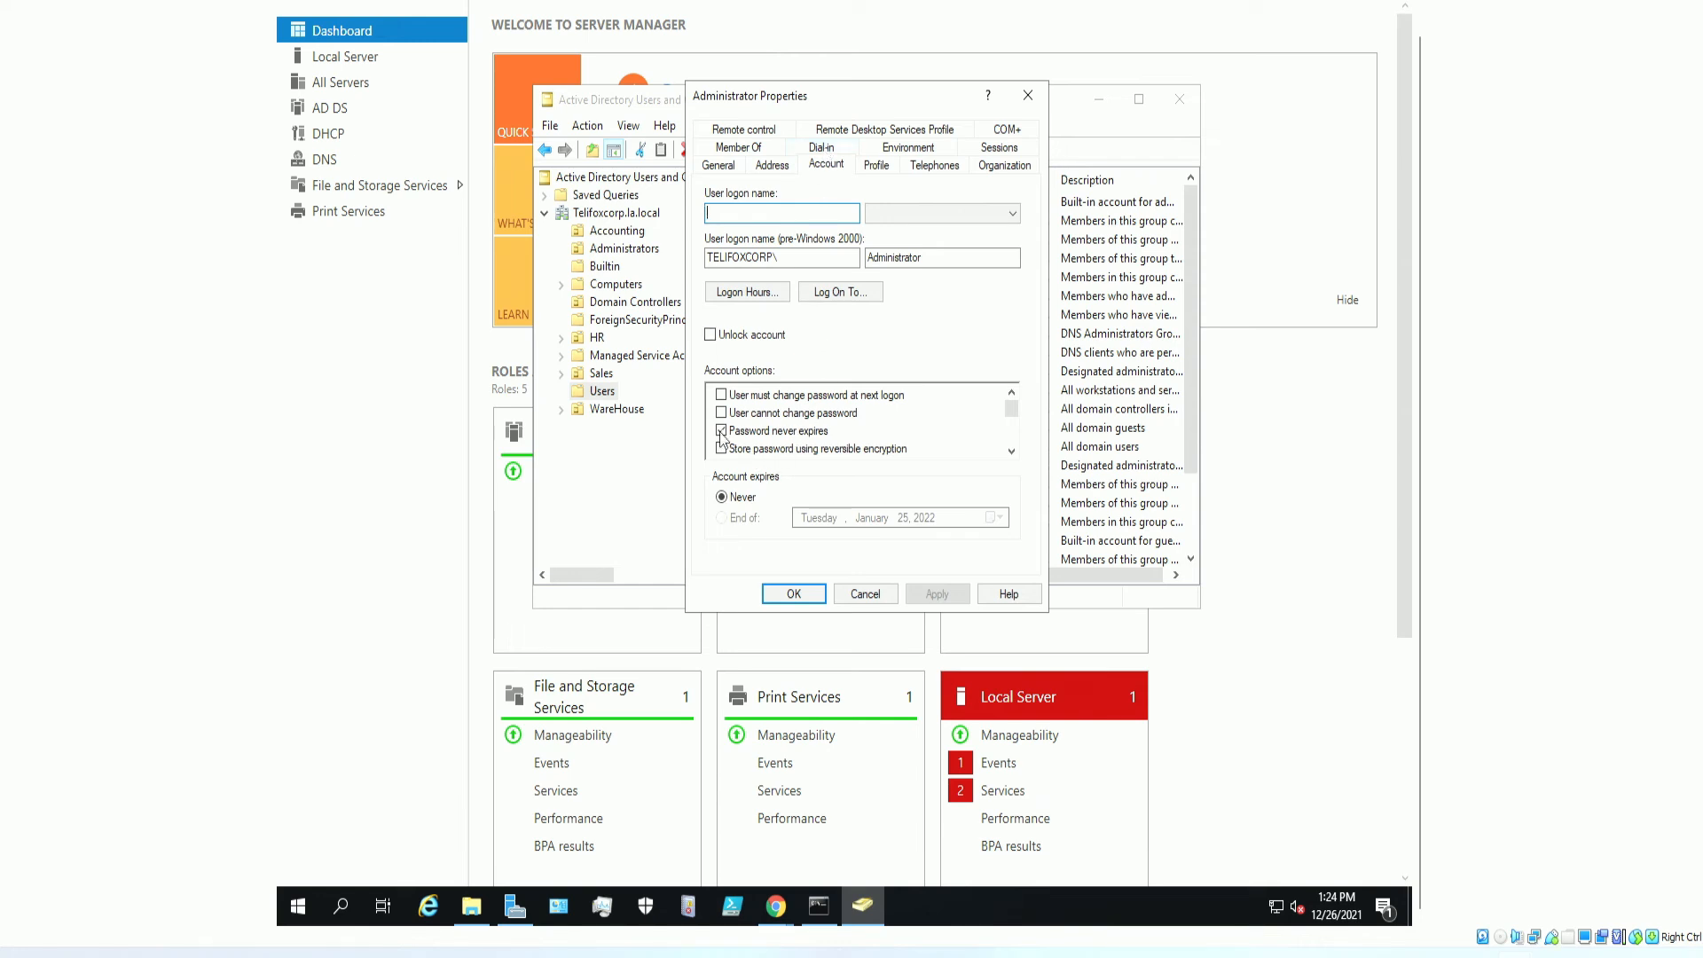
{"action": "left_click", "coordinate": [710, 335]}
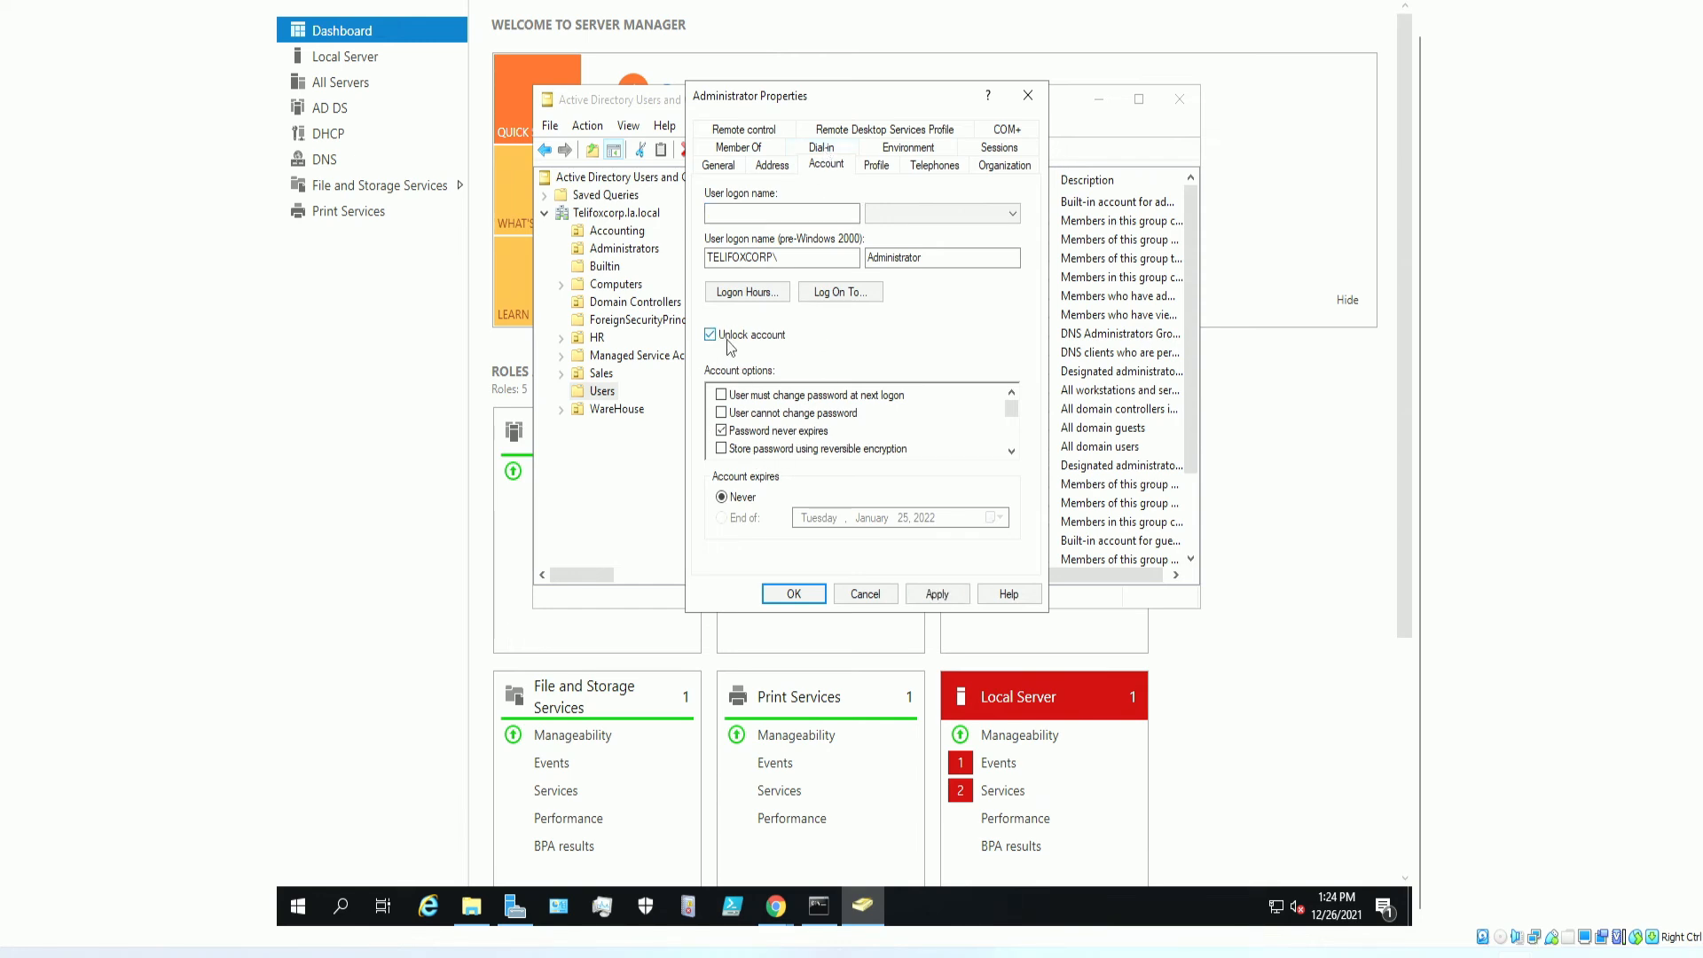
{"action": "left_click", "coordinate": [938, 595]}
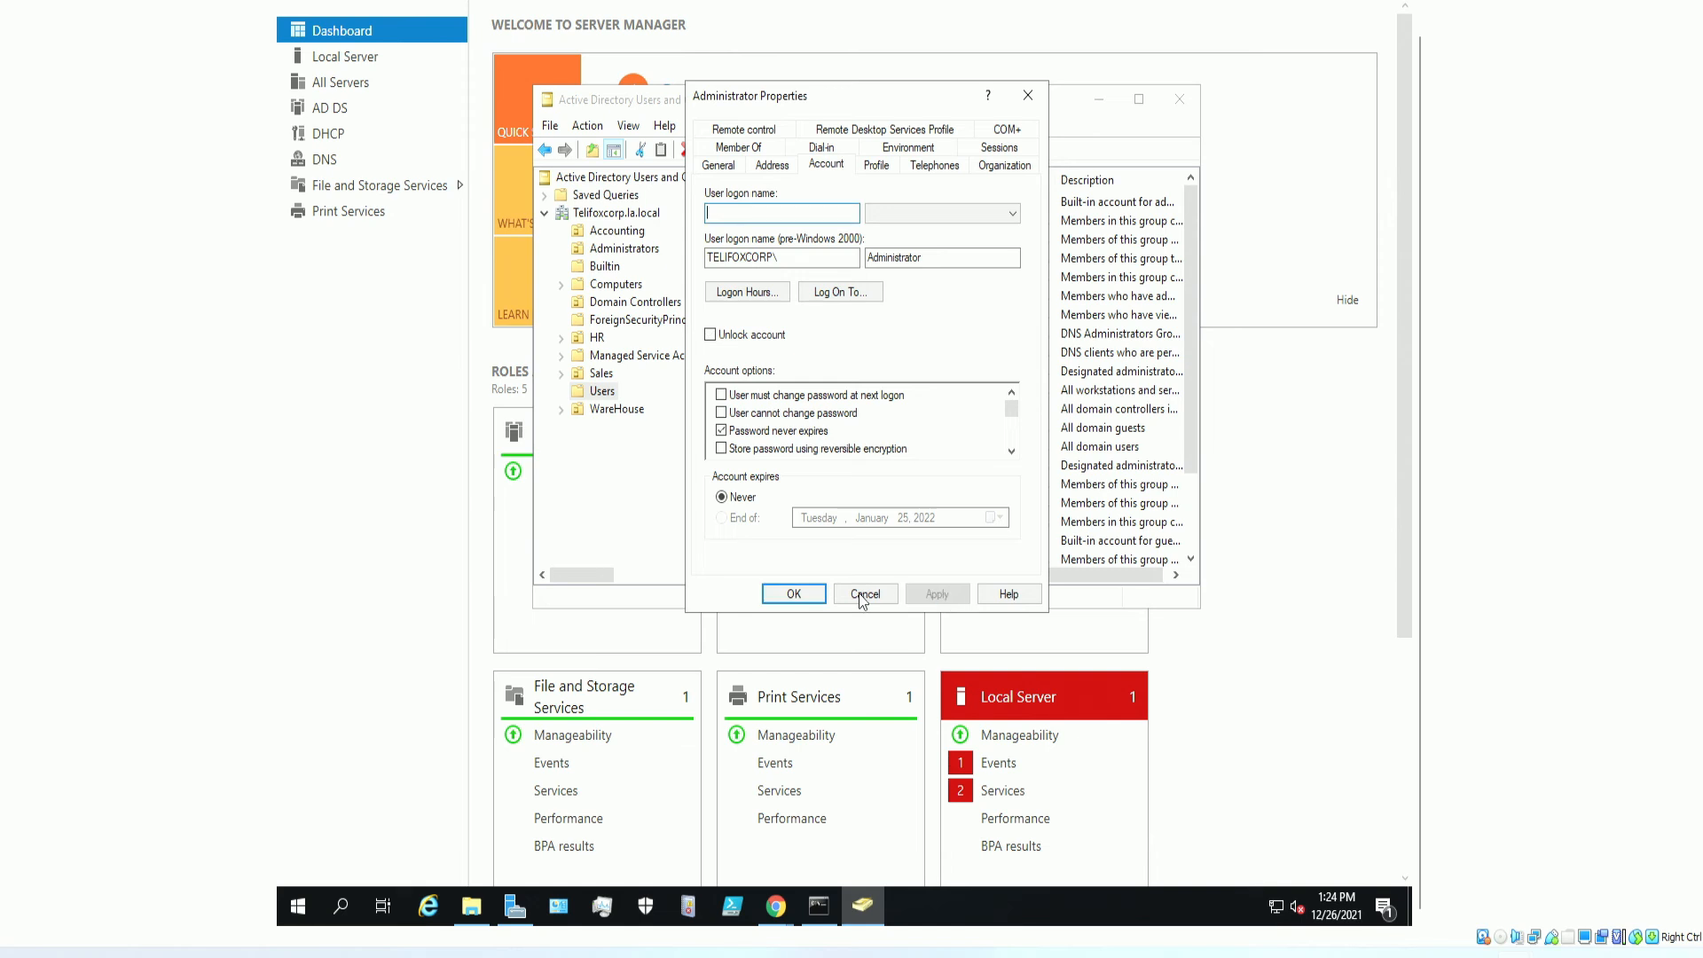
{"action": "left_click", "coordinate": [808, 595]}
Enable the Administrator account and dismiss the confirmation.
{"action": "left_click", "coordinate": [789, 297]}
{"action": "left_click", "coordinate": [761, 205]}
{"action": "right_click", "coordinate": [761, 209]}
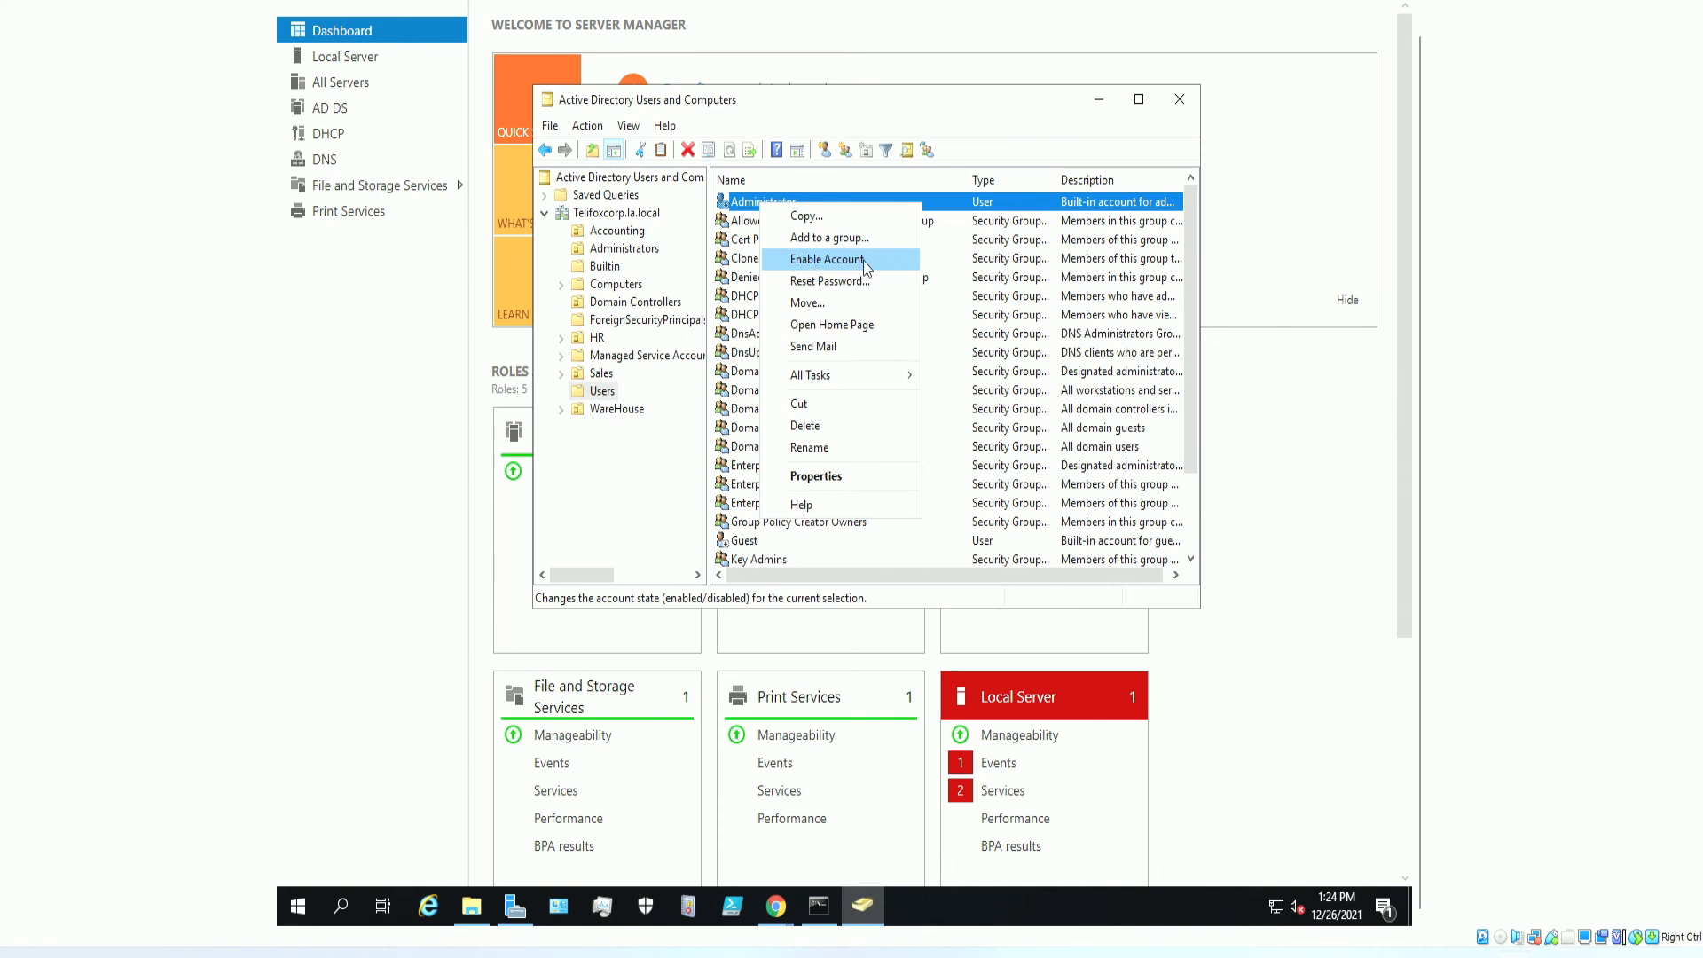
{"action": "left_click", "coordinate": [833, 266]}
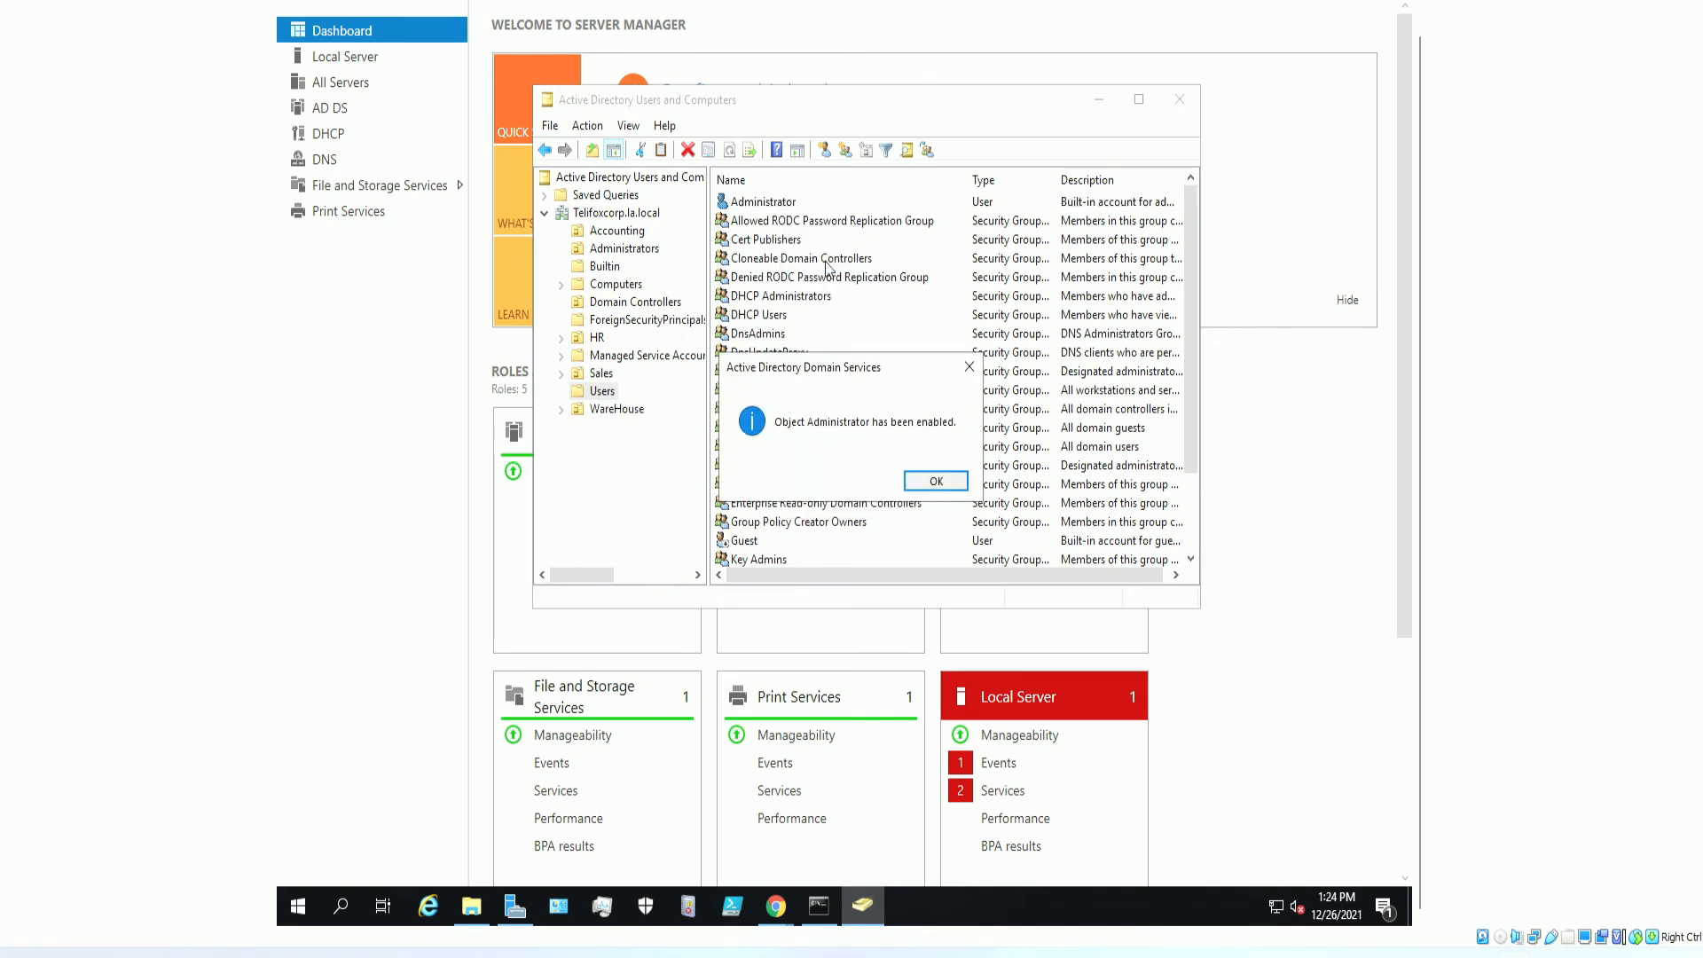
{"action": "left_click", "coordinate": [927, 479]}
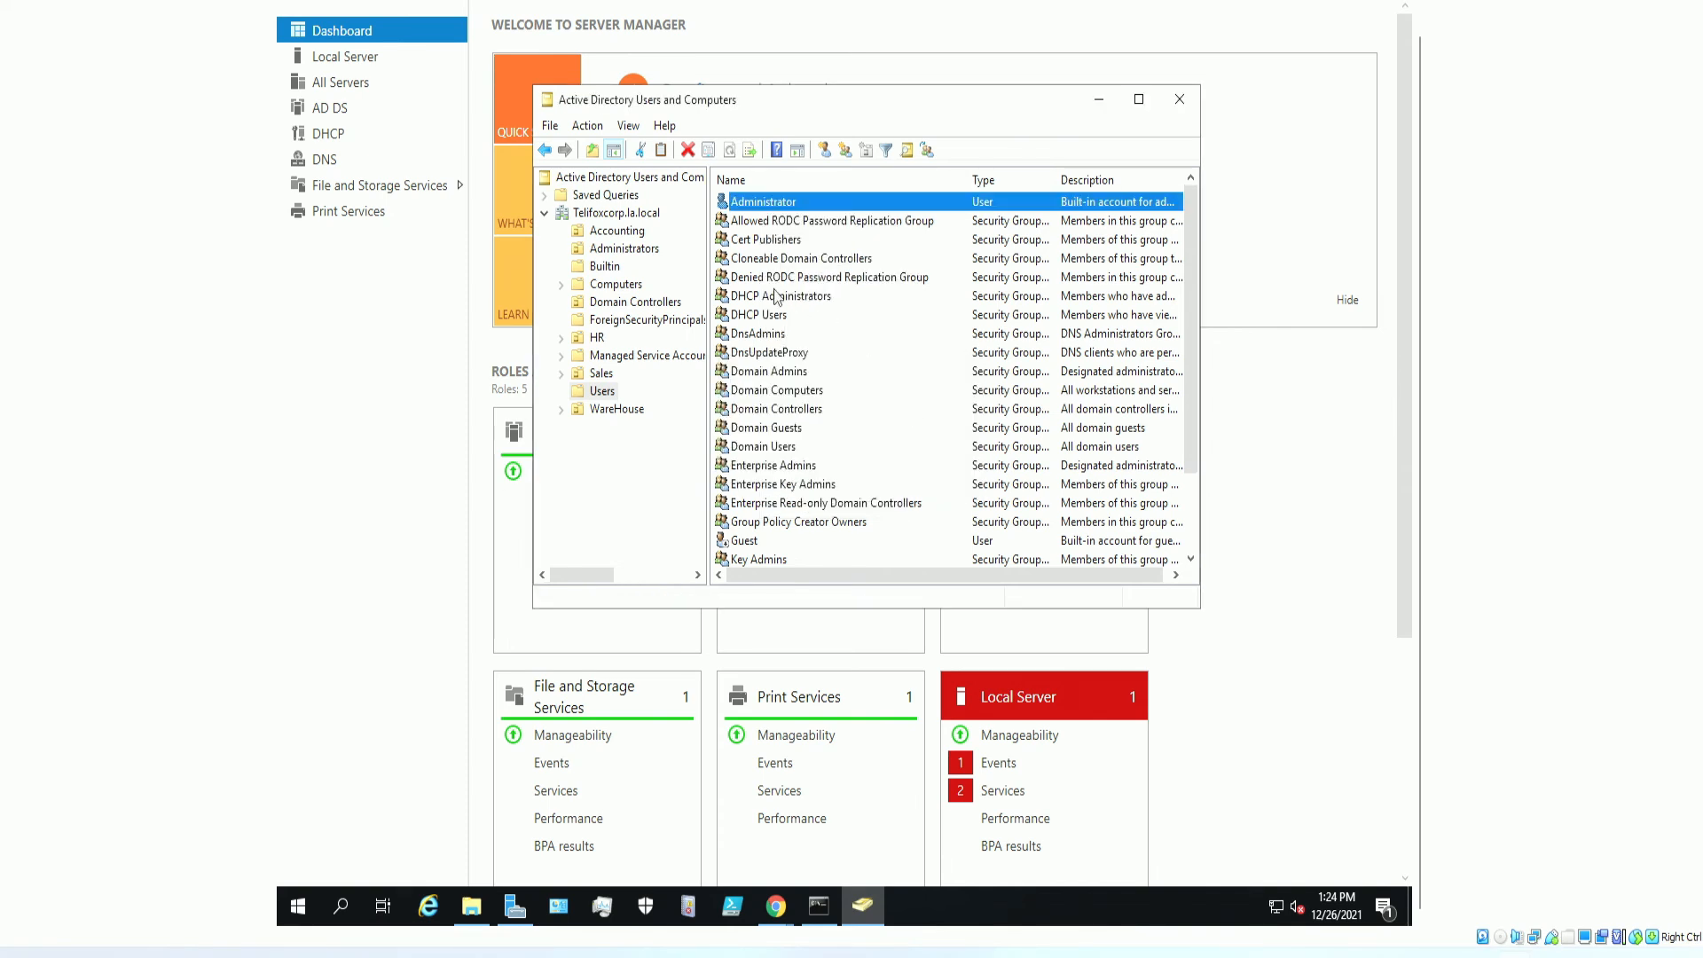
Minimize the Windows Server VM window to get back to the Ubuntu terminal.
{"action": "left_click", "coordinate": [814, 223]}
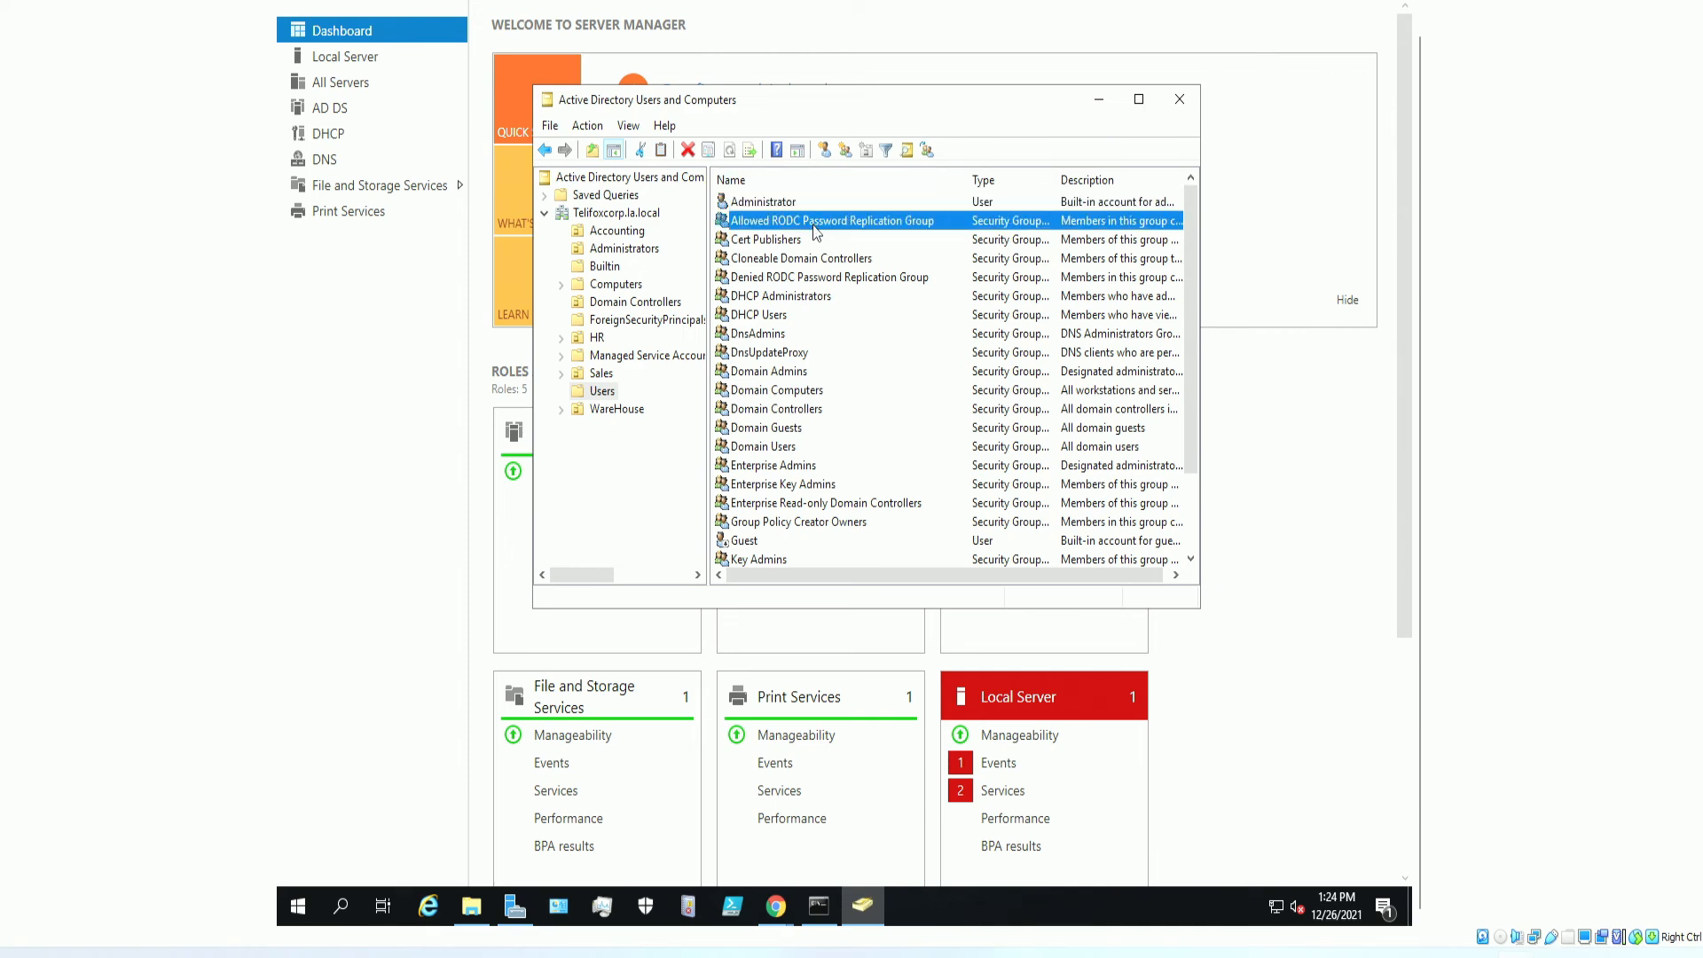
{"action": "right_click", "coordinate": [873, 0]}
{"action": "left_click", "coordinate": [922, 10]}
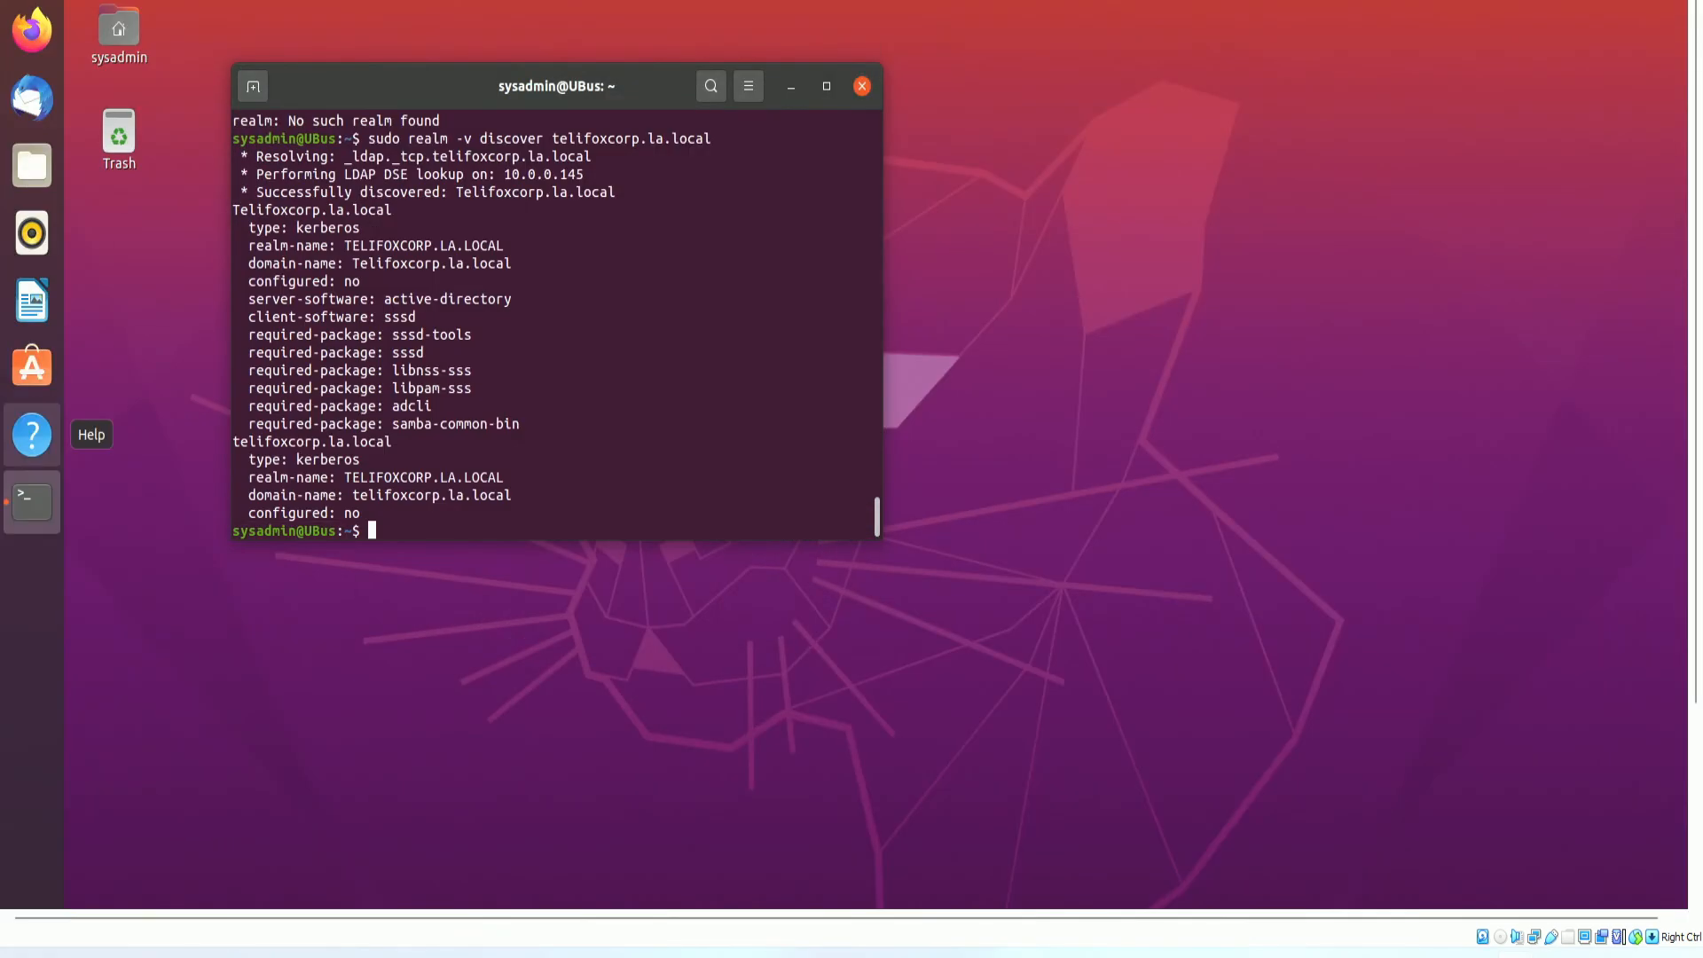
Recall 'sudo realm join -U -v telifoxcorp.la.local', drop the -U, and run it with the Administrator password.
{"action": "key", "text": "Up"}
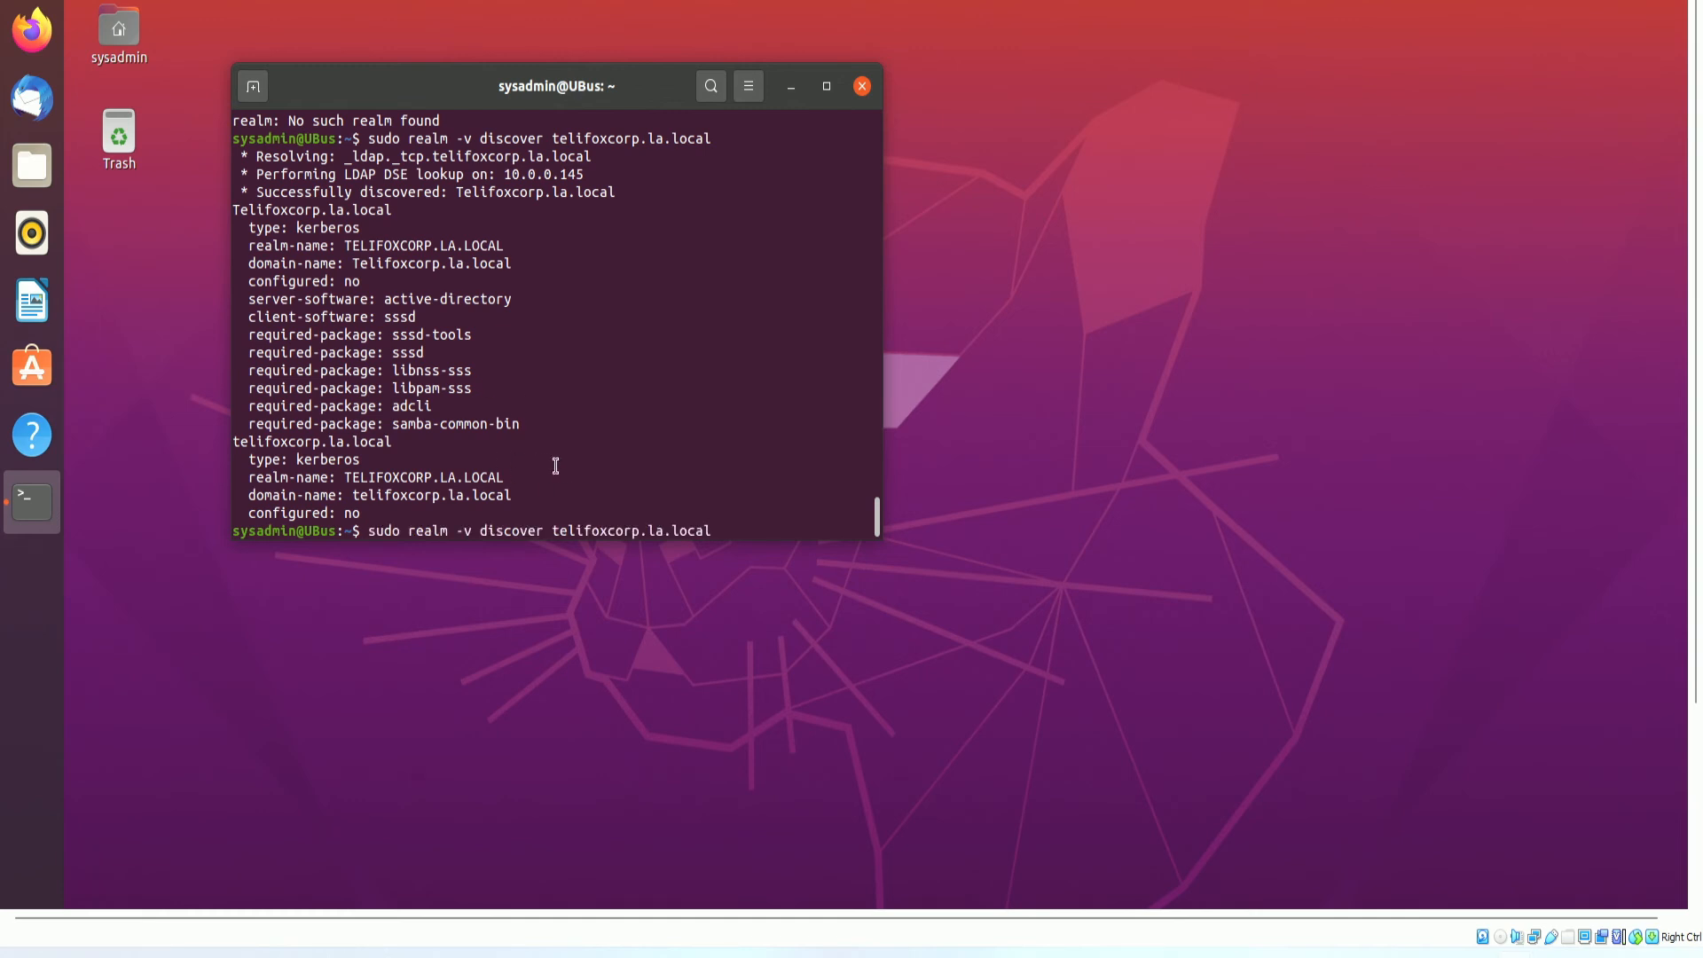
{"action": "key", "text": "Up"}
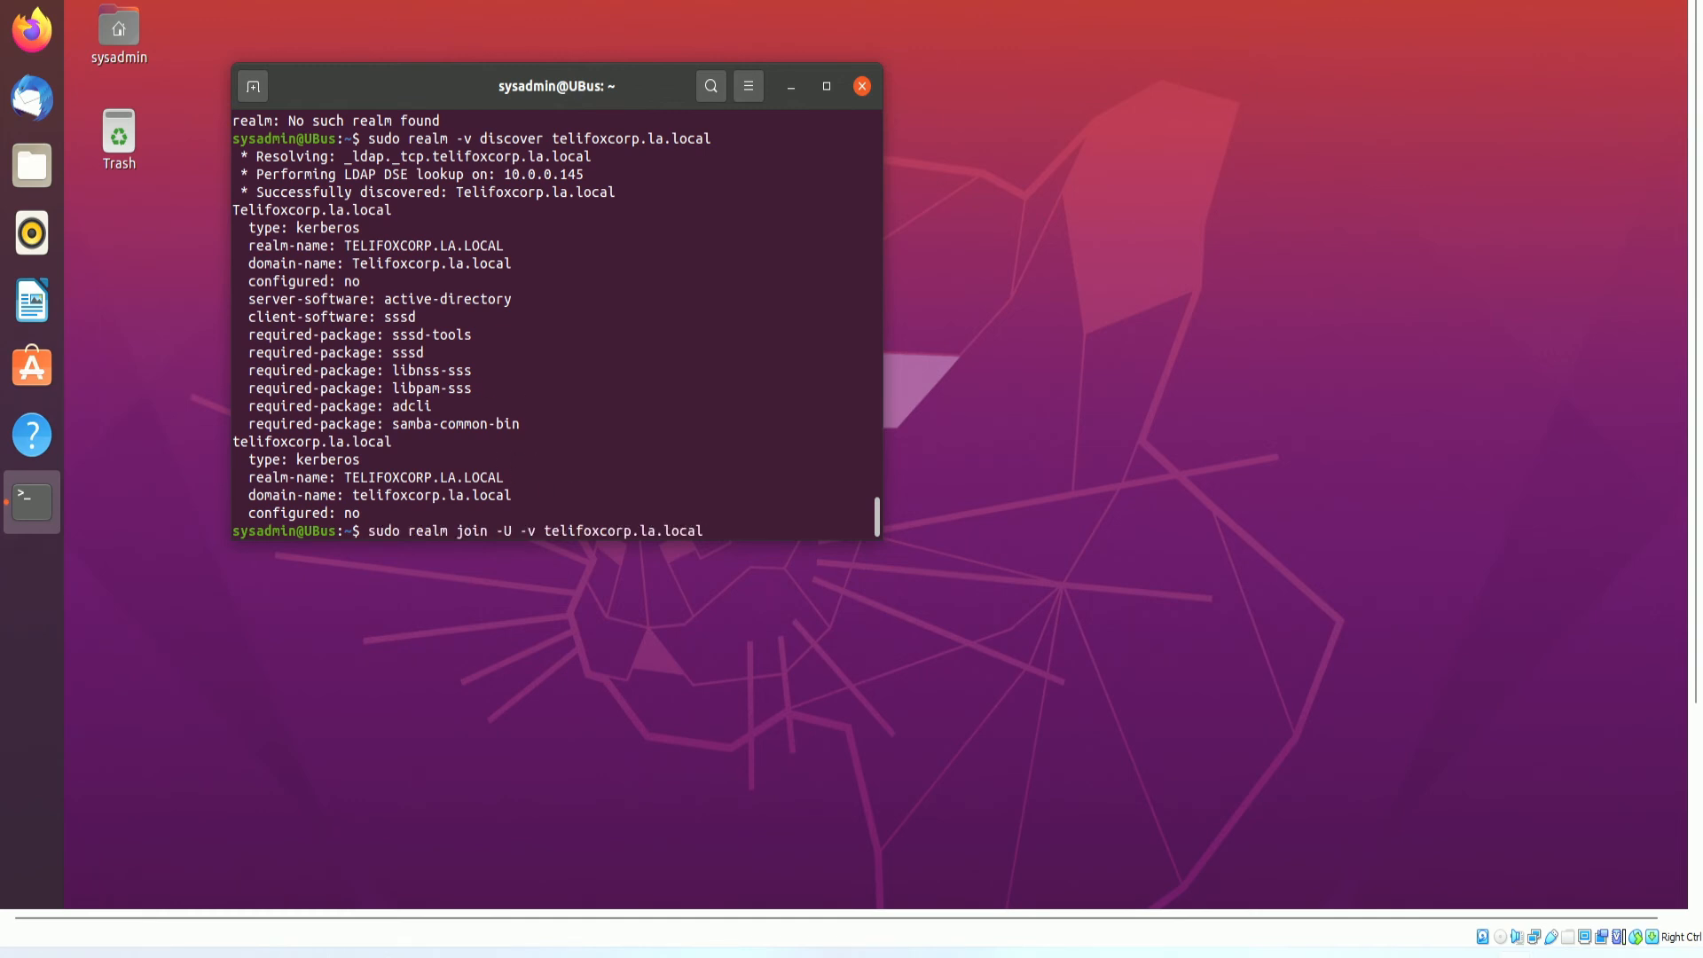
{"action": "key", "text": "Left"}
{"action": "key", "text": "Left"}
{"action": "key", "text": "Left"}
{"action": "key", "text": "Left"}
{"action": "key", "text": "Left"}
{"action": "key", "text": "Left"}
{"action": "key", "text": "Left"}
{"action": "key", "text": "Left"}
{"action": "key", "text": "Left"}
{"action": "key", "text": "Left"}
{"action": "key", "text": "Left"}
{"action": "key", "text": "Left"}
{"action": "key", "text": "Left"}
{"action": "key", "text": "Left"}
{"action": "key", "text": "Left"}
{"action": "key", "text": "Left"}
{"action": "key", "text": "Left"}
{"action": "key", "text": "Left"}
{"action": "key", "text": "Left"}
{"action": "key", "text": "Left"}
{"action": "key", "text": "BackSpace"}
{"action": "key", "text": "BackSpace"}
{"action": "key", "text": "BackSpace"}
{"action": "key", "text": "Return"}
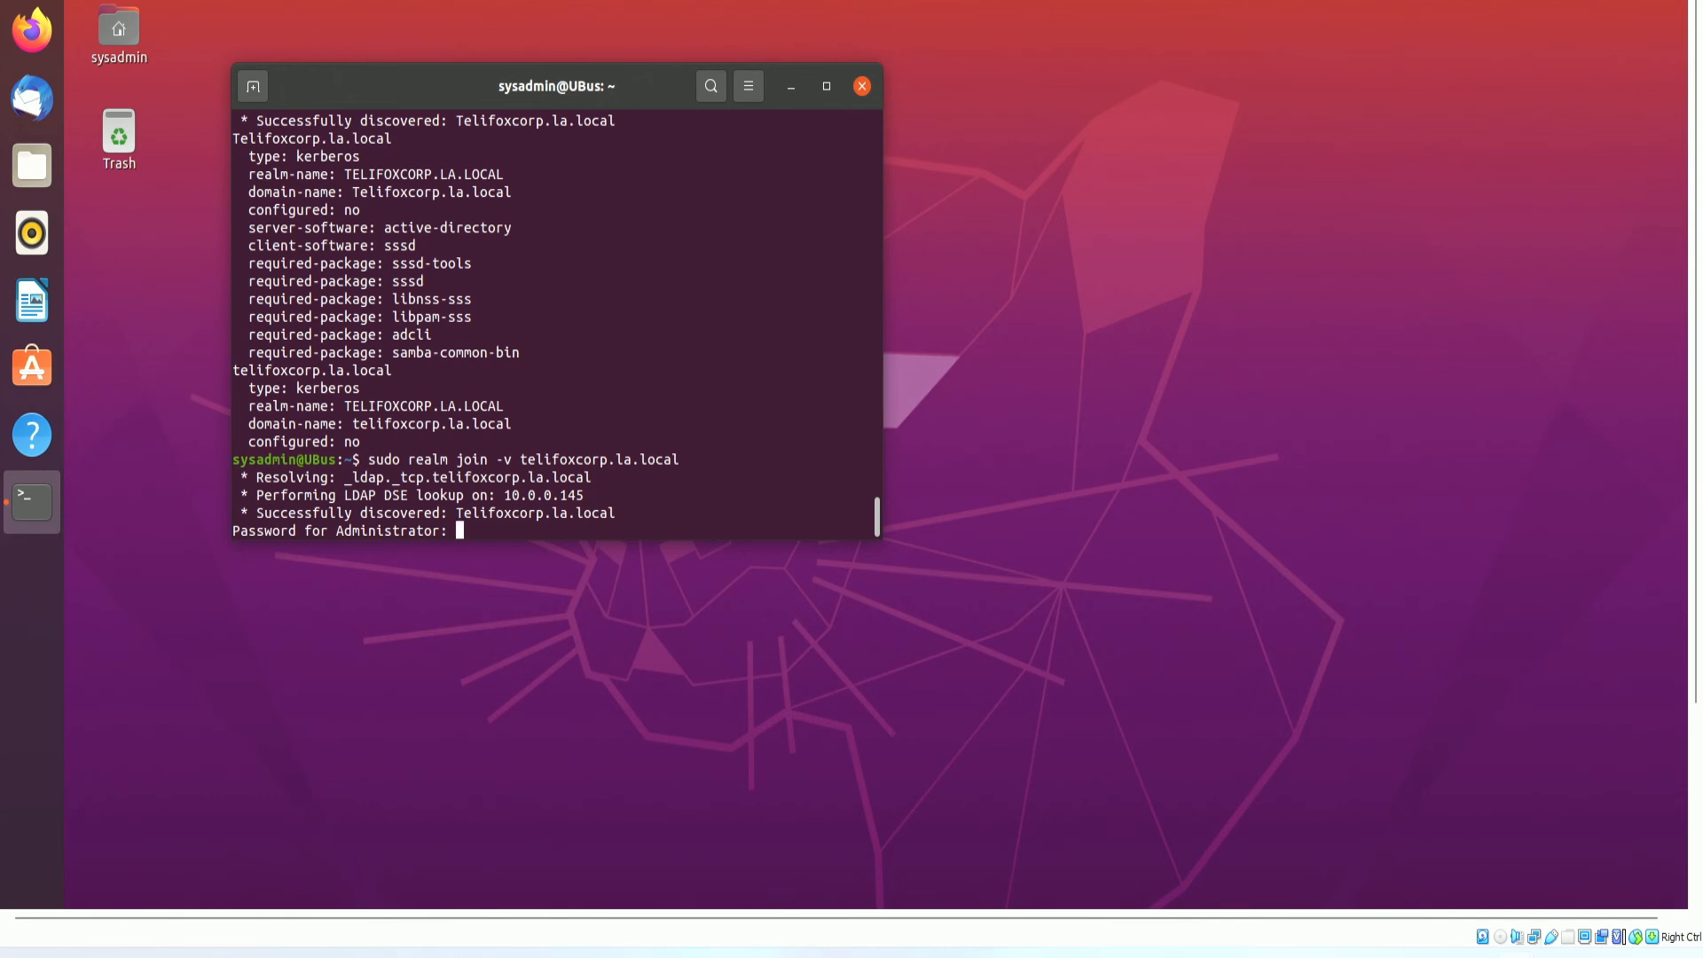
{"action": "key", "text": "Return"}
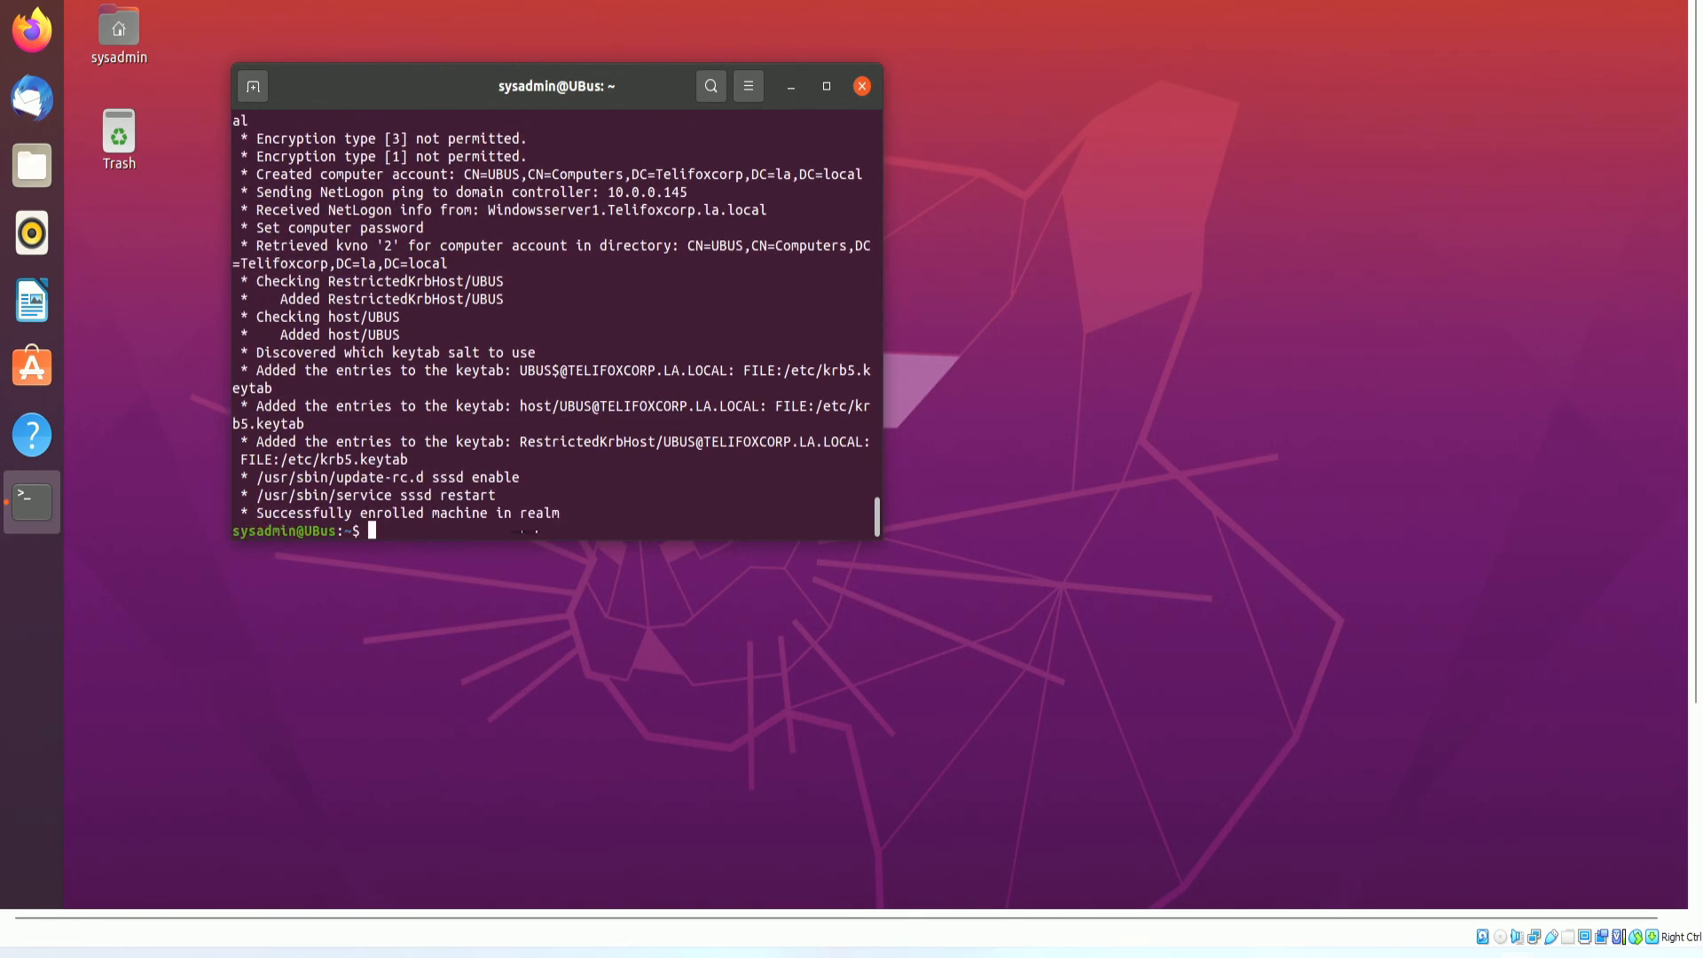
Scroll the join output and highlight the password prompt, package check, adcli join command and 10.0.0.145 address.
{"action": "scroll", "coordinate": [512, 479], "scroll_direction": "up", "scroll_amount": 5}
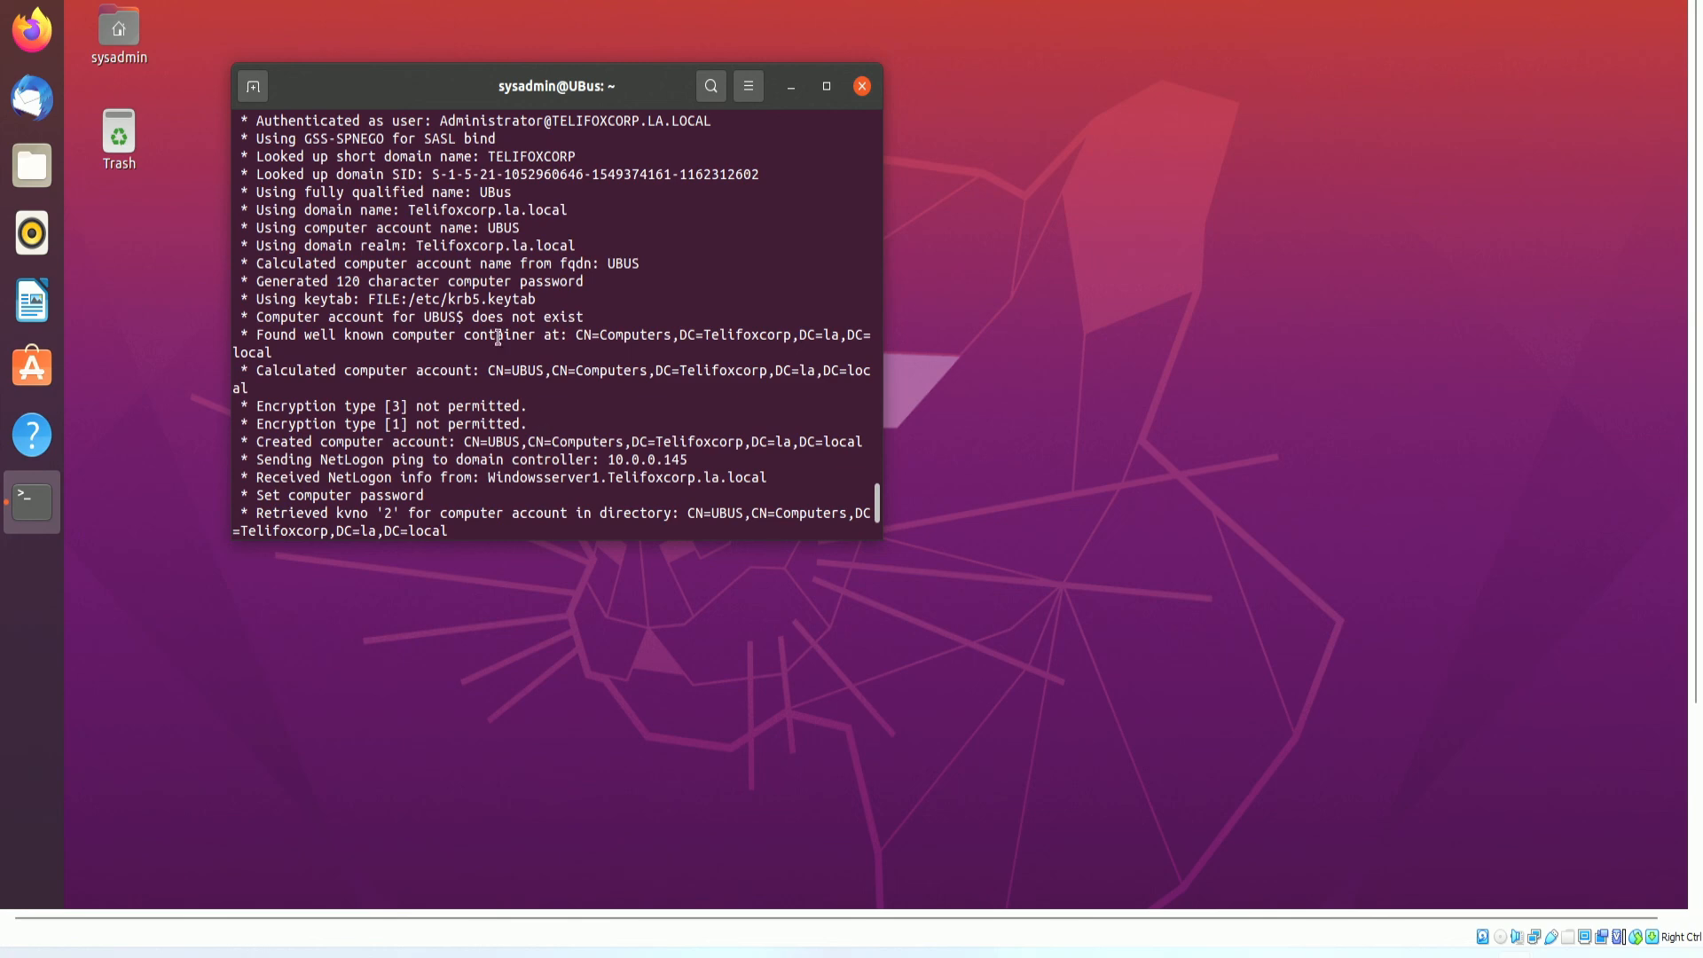
{"action": "scroll", "coordinate": [504, 357], "scroll_direction": "up", "scroll_amount": 12}
{"action": "scroll", "coordinate": [505, 337], "scroll_direction": "down", "scroll_amount": 5}
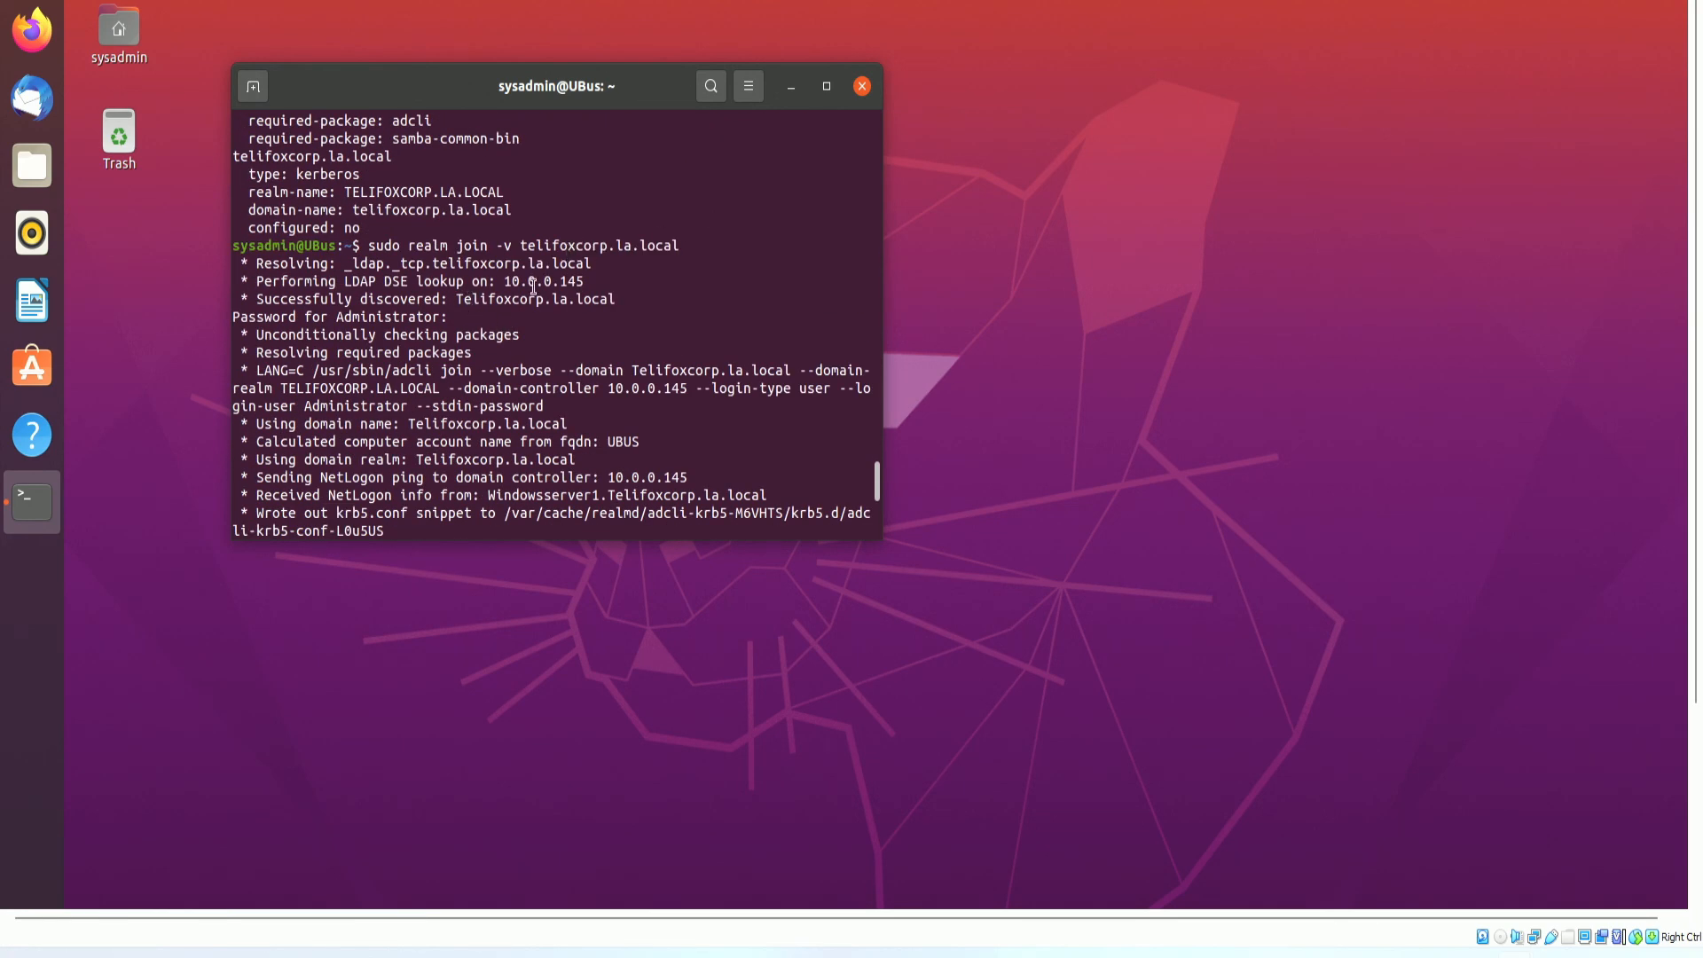
{"action": "left_click_drag", "start_coordinate": [274, 301], "coordinate": [426, 317]}
{"action": "left_click_drag", "start_coordinate": [274, 334], "coordinate": [351, 353]}
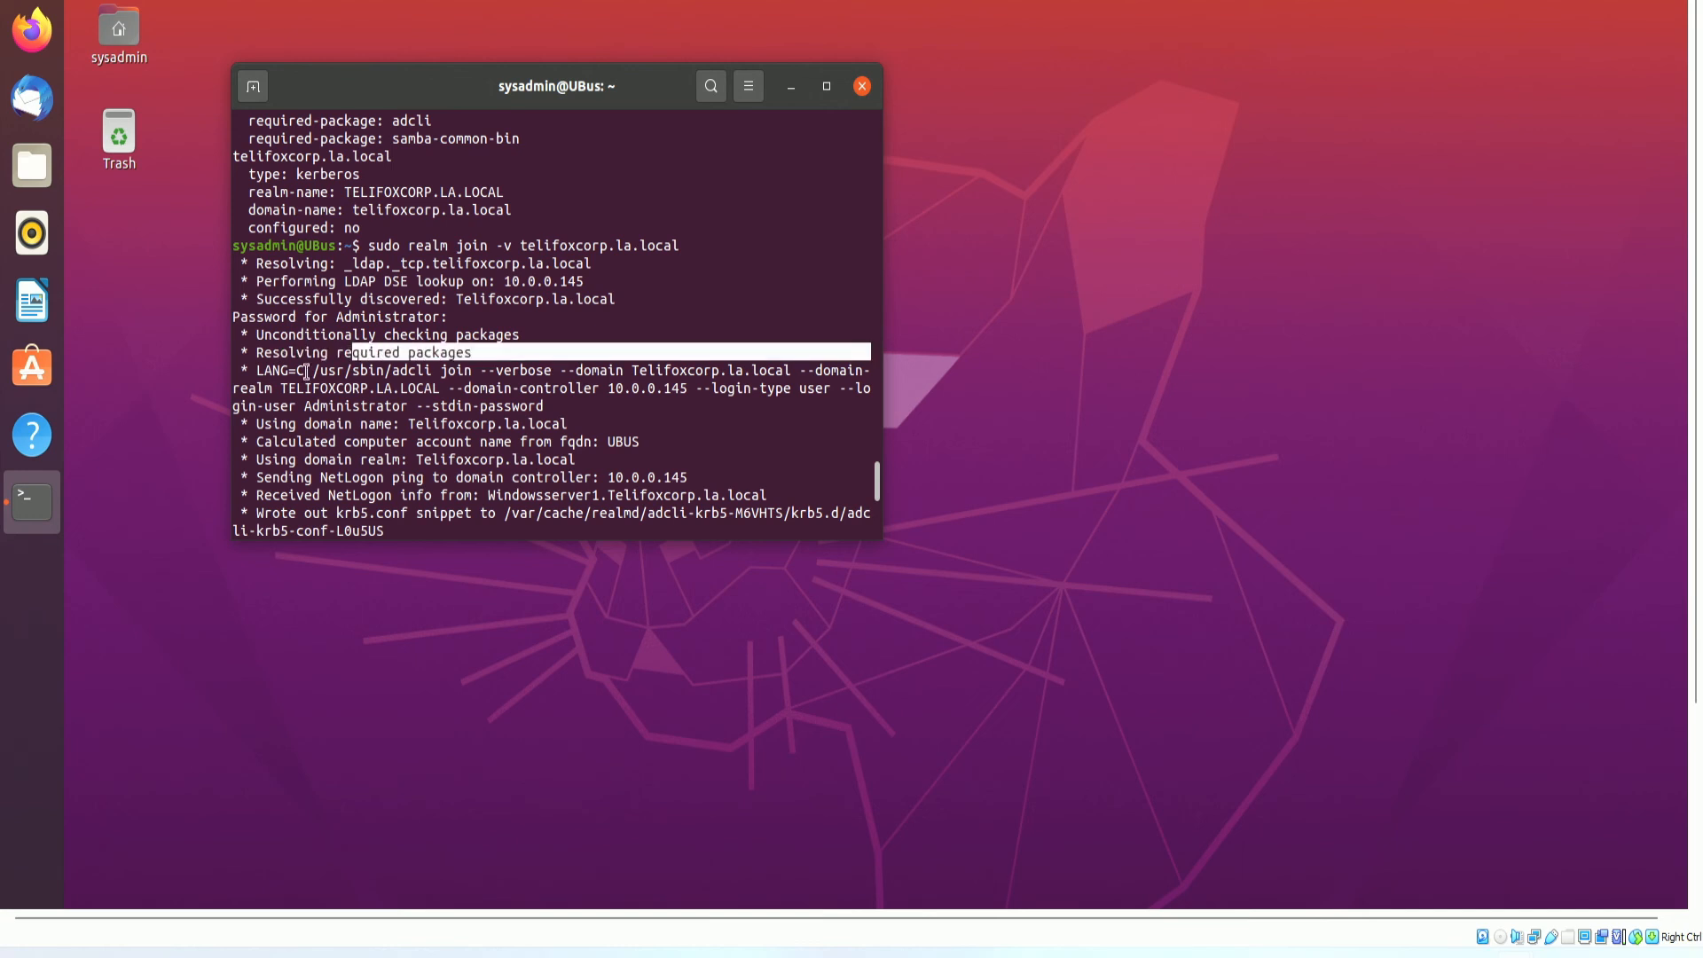
{"action": "left_click_drag", "start_coordinate": [248, 370], "coordinate": [393, 387]}
{"action": "left_click", "coordinate": [464, 374]}
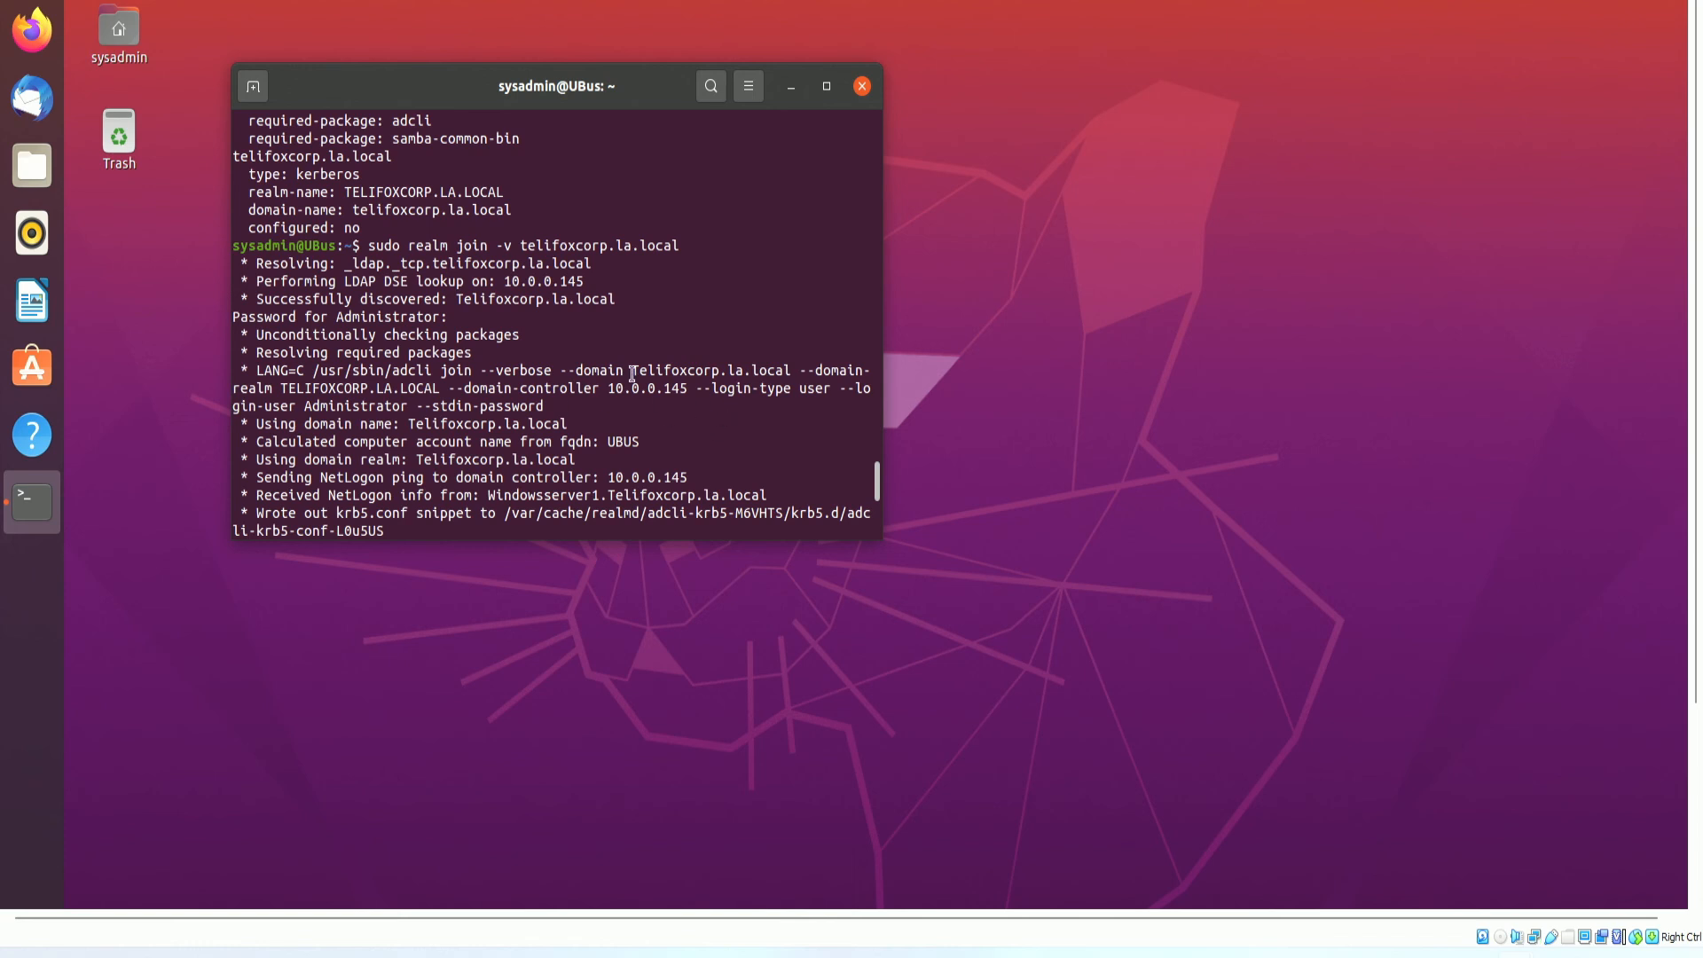
{"action": "left_click_drag", "start_coordinate": [687, 388], "coordinate": [609, 387]}
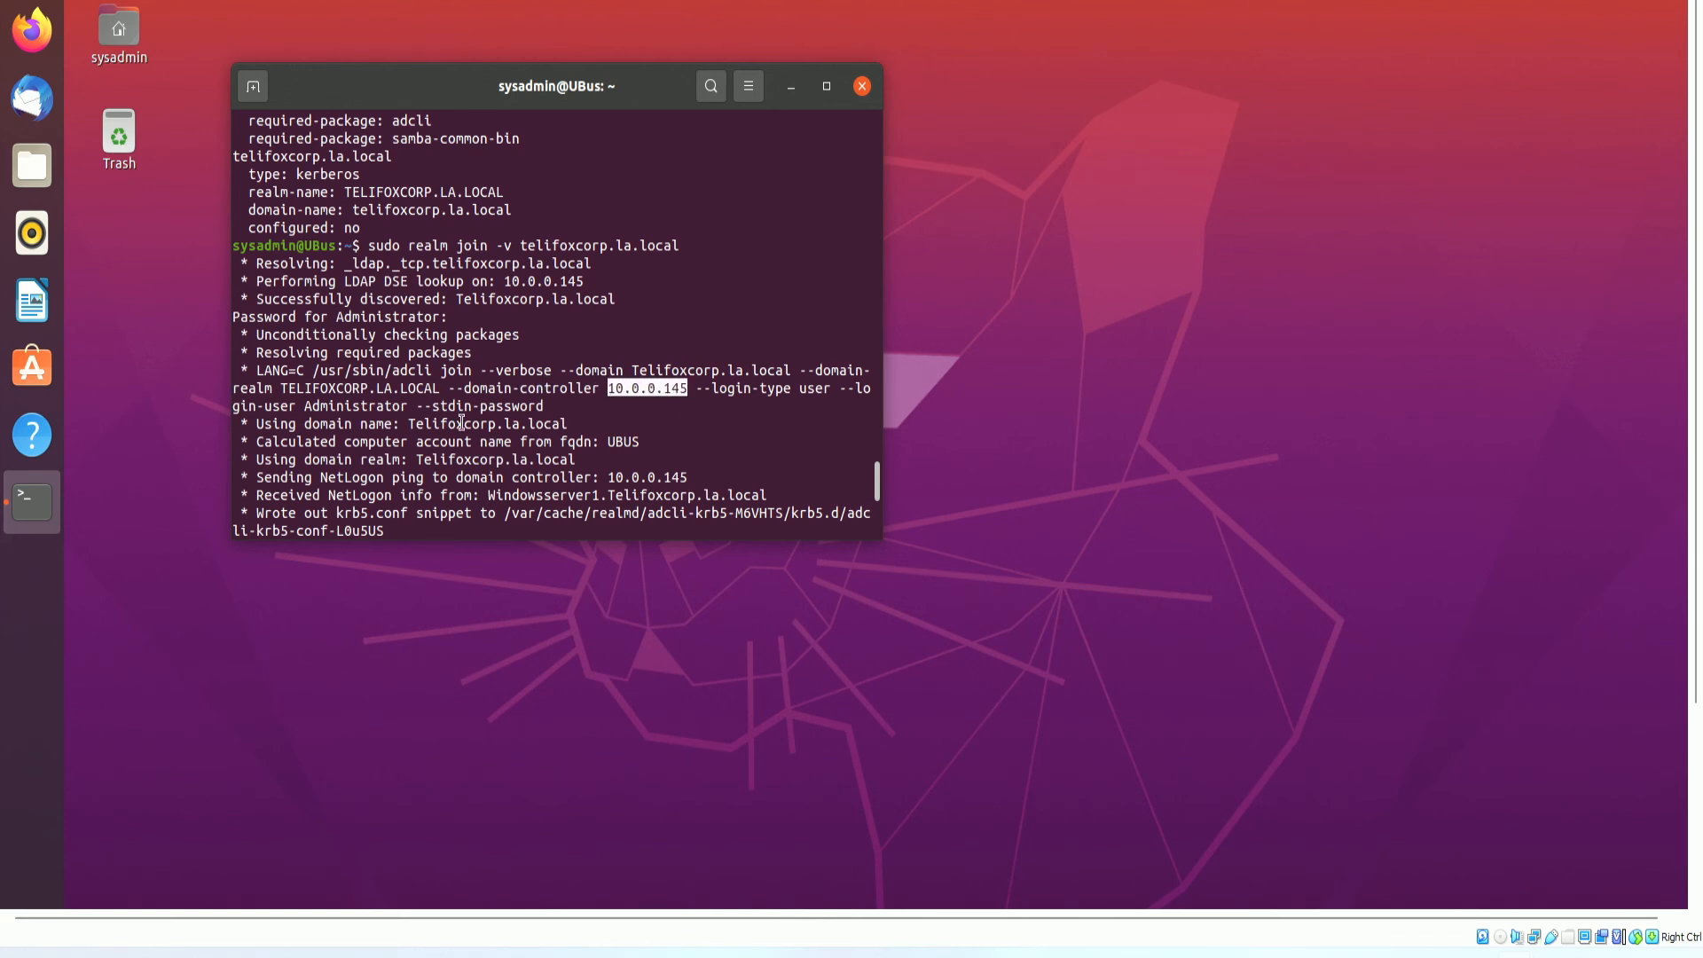
{"action": "left_click", "coordinate": [550, 419]}
Highlight the domain name, computer account name, domain SID and domain controller NetLogon lines.
{"action": "left_click_drag", "start_coordinate": [281, 425], "coordinate": [409, 423]}
{"action": "left_click_drag", "start_coordinate": [263, 442], "coordinate": [602, 442]}
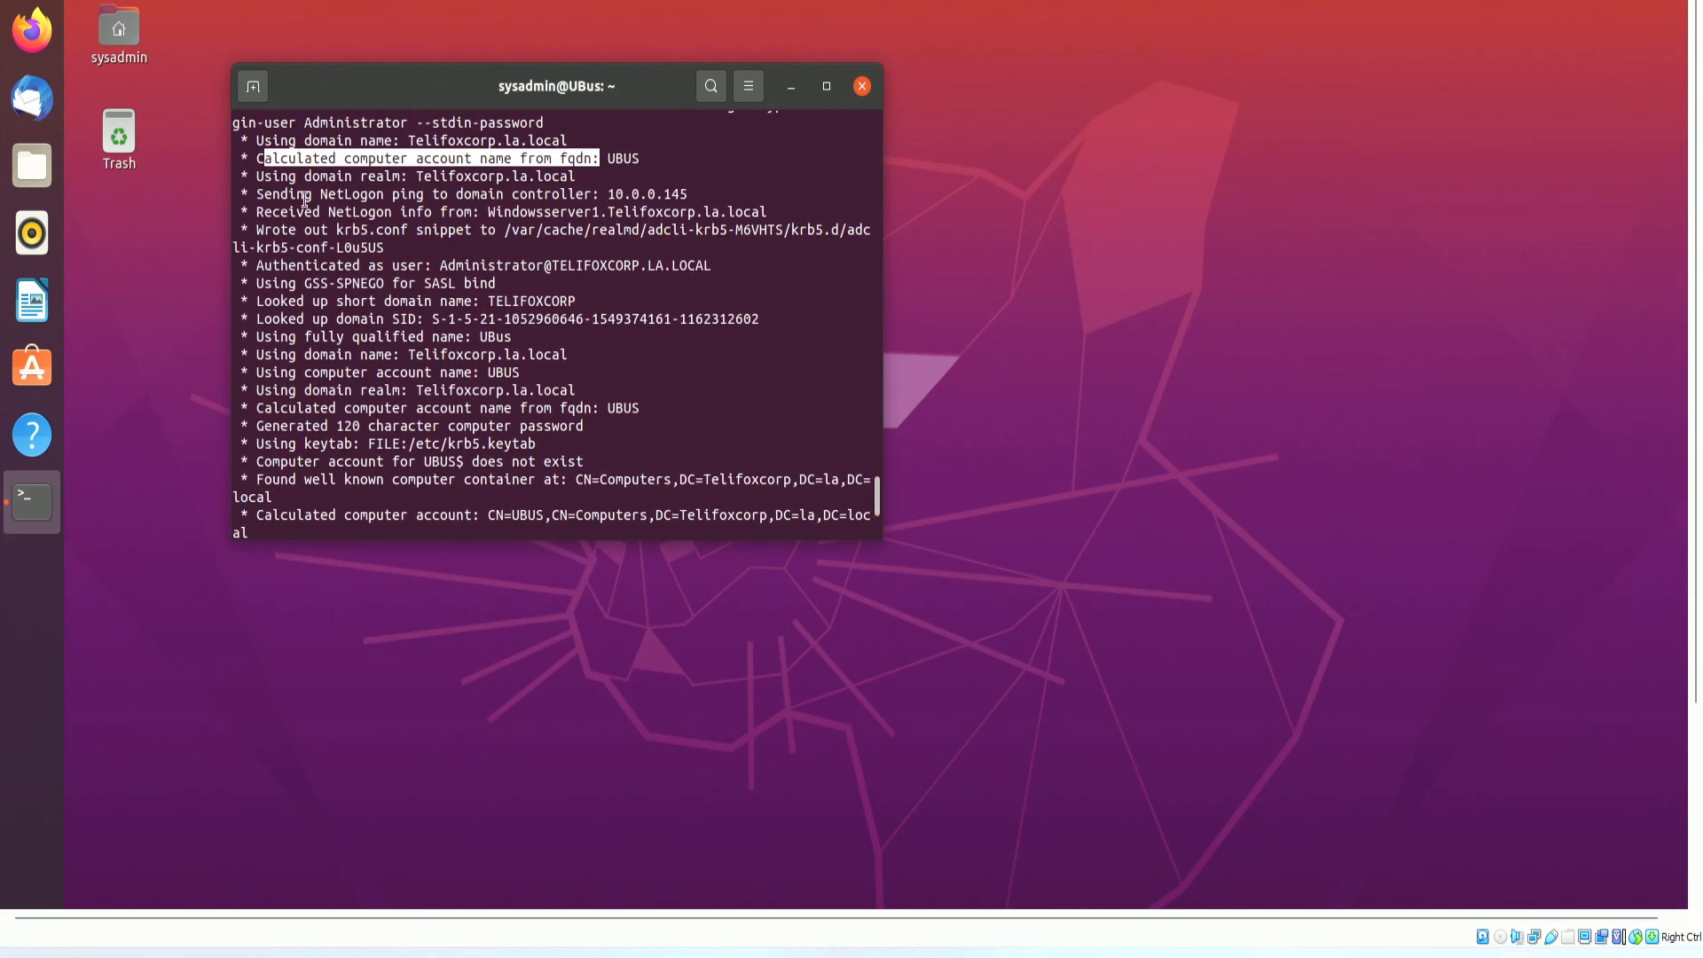
{"action": "left_click_drag", "start_coordinate": [781, 328], "coordinate": [457, 306]}
{"action": "left_click_drag", "start_coordinate": [497, 211], "coordinate": [735, 212]}
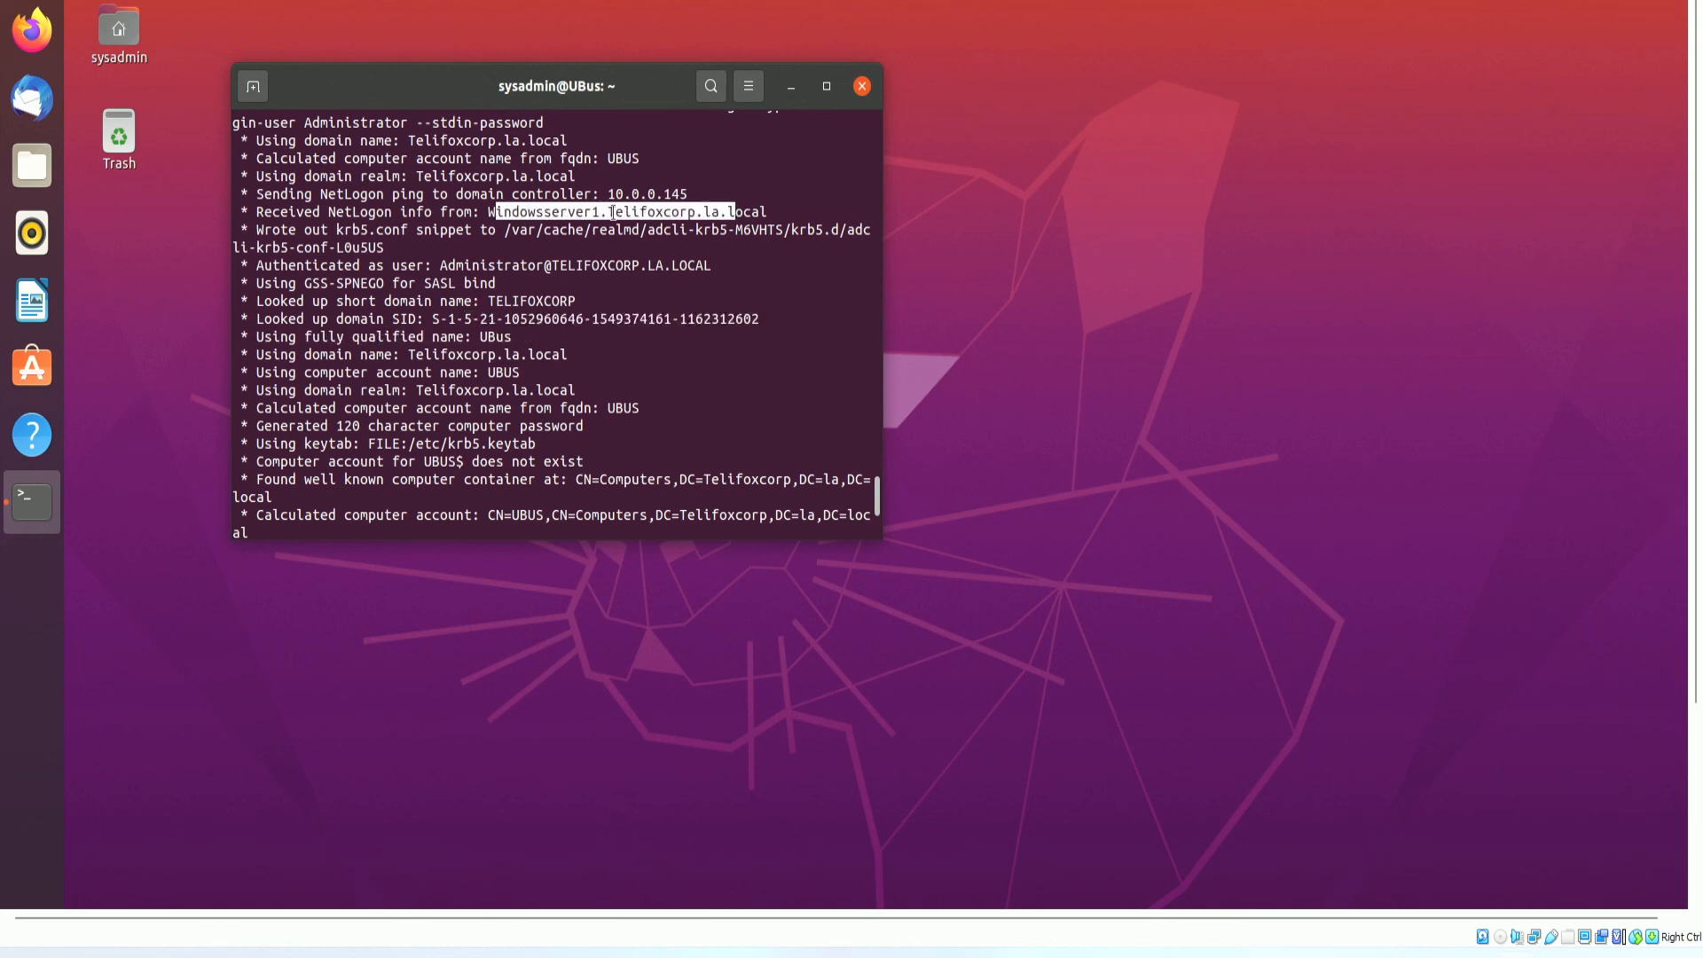
{"action": "left_click_drag", "start_coordinate": [789, 212], "coordinate": [248, 212]}
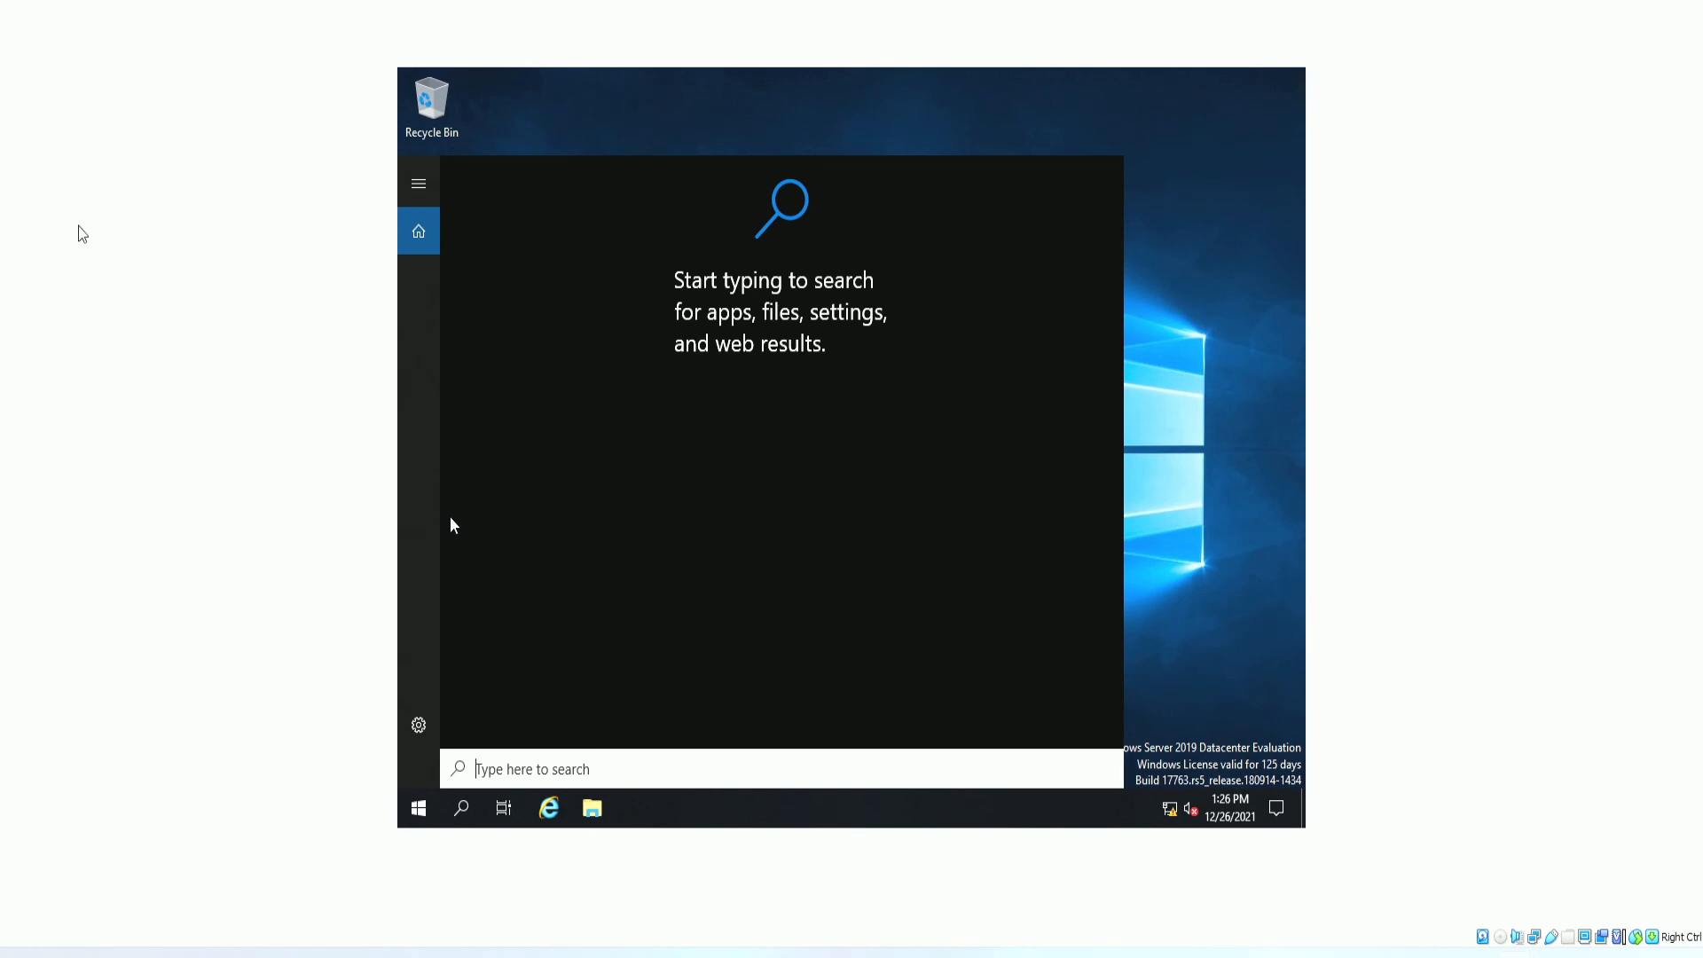
Close the Windows search and Start menus and drag the Tester VM window aside to reveal Ubuntu.
{"action": "left_click", "coordinate": [419, 808]}
{"action": "left_click", "coordinate": [1073, 112]}
{"action": "left_click_drag", "start_coordinate": [603, 1], "coordinate": [581, 205]}
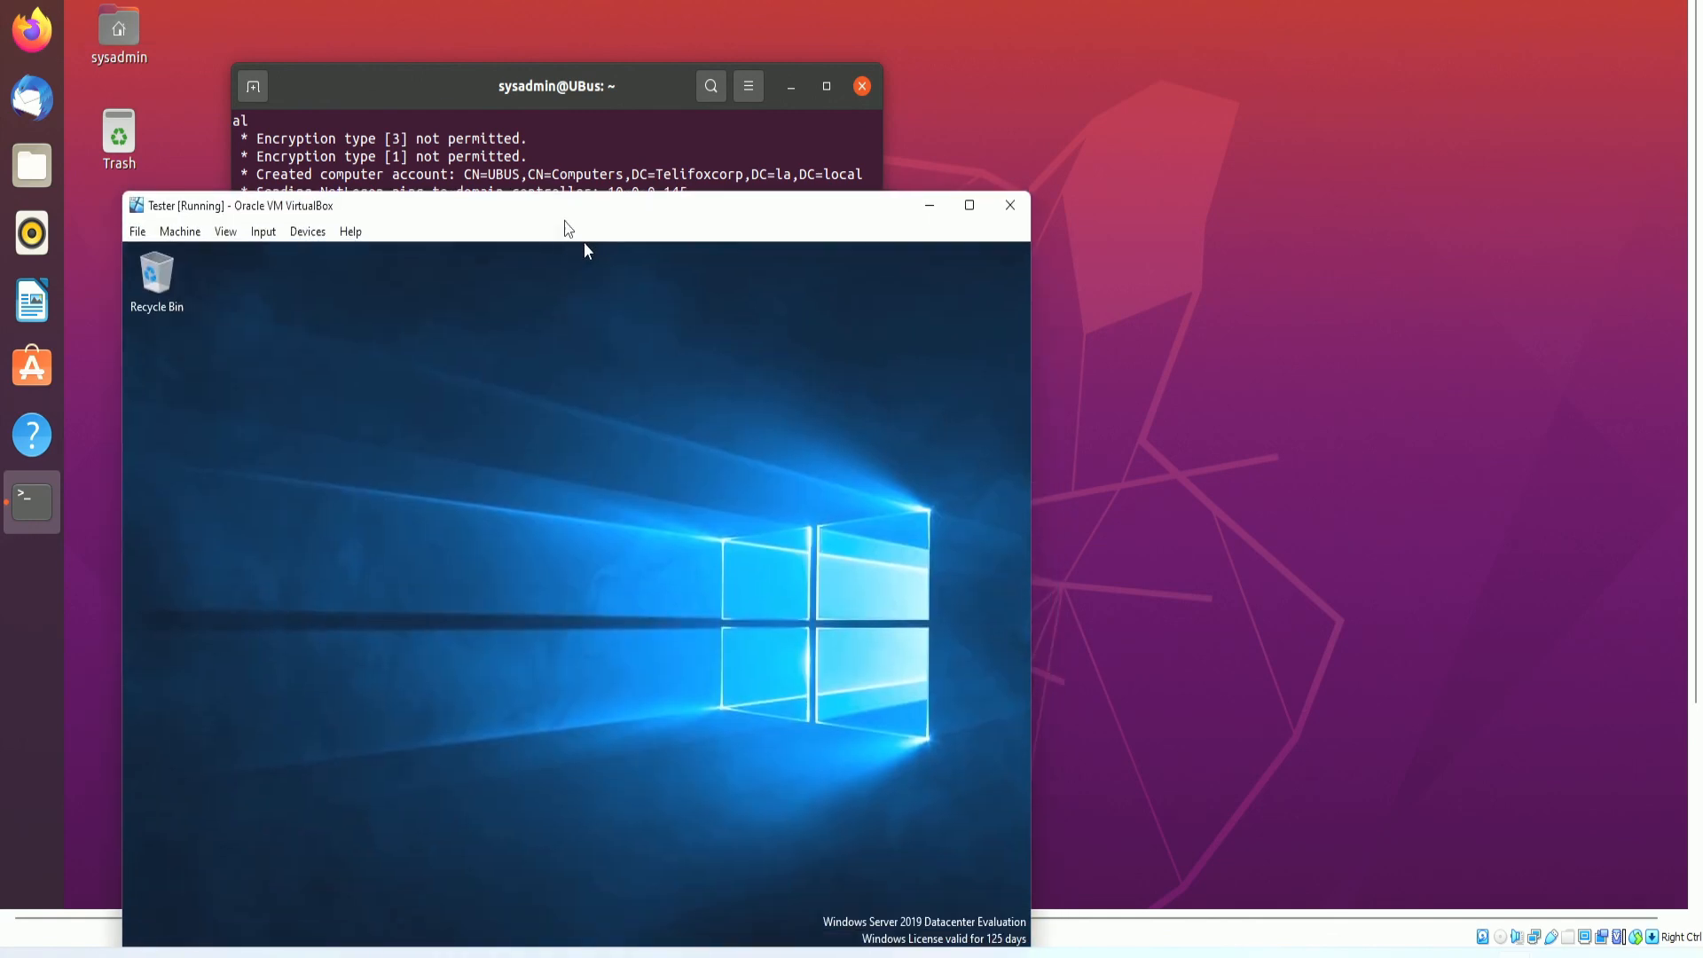
{"action": "left_click", "coordinate": [971, 205]}
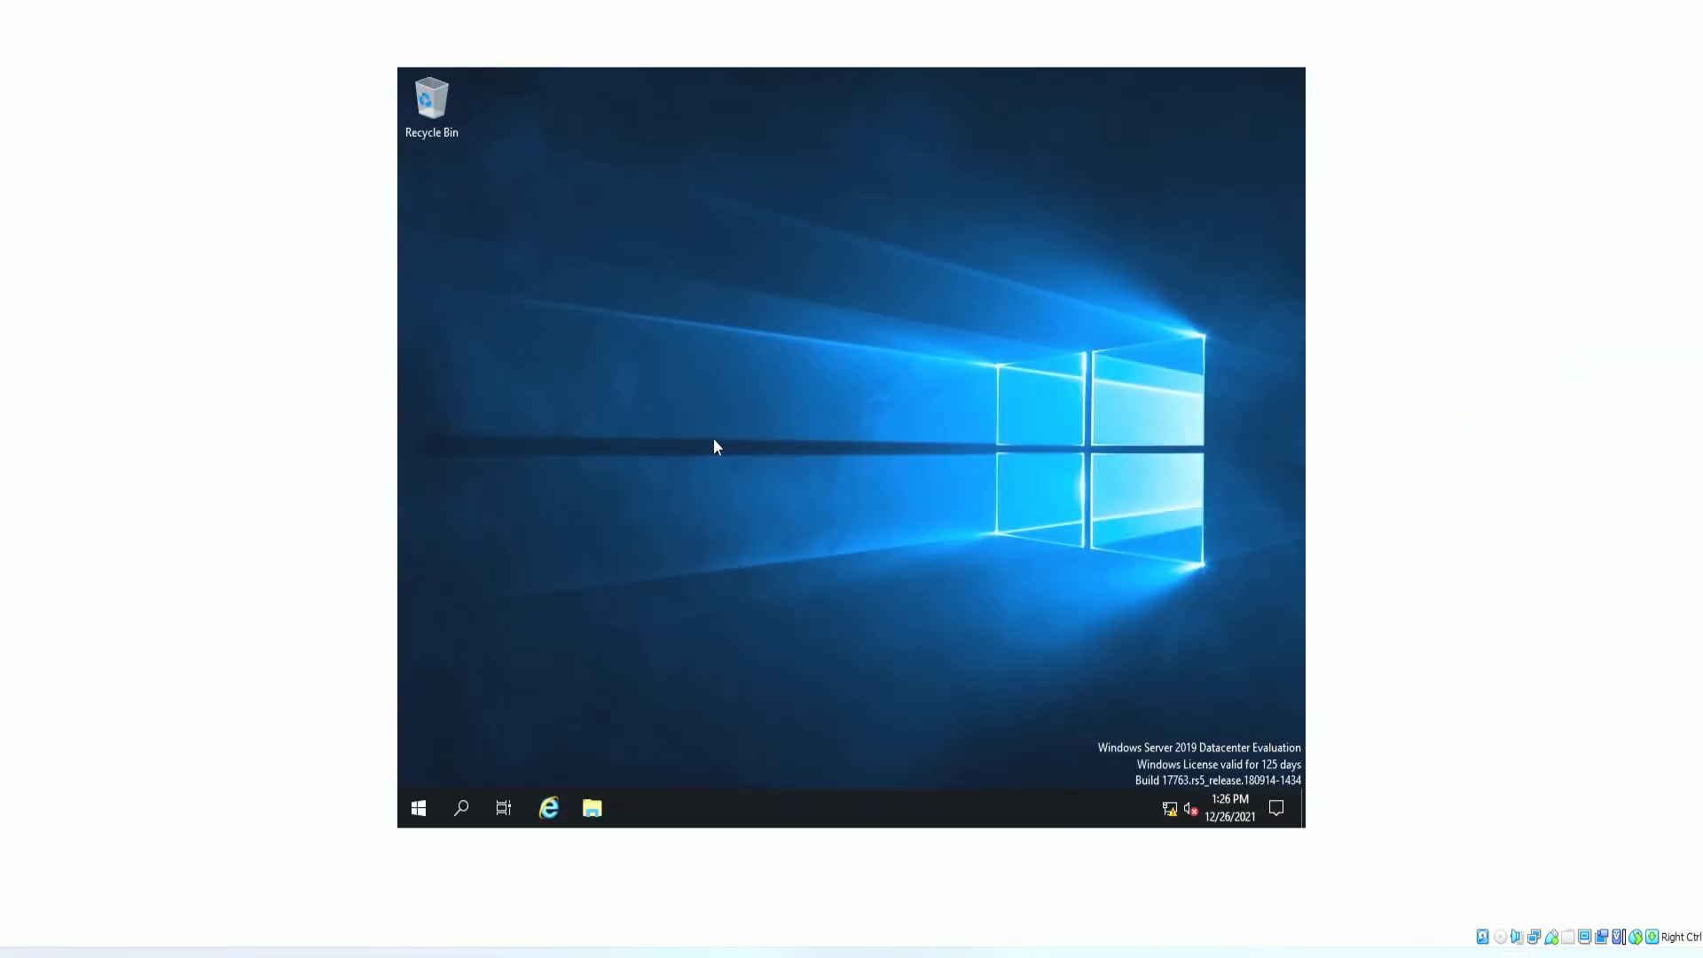
{"action": "left_click_drag", "start_coordinate": [612, 0], "coordinate": [0, 550]}
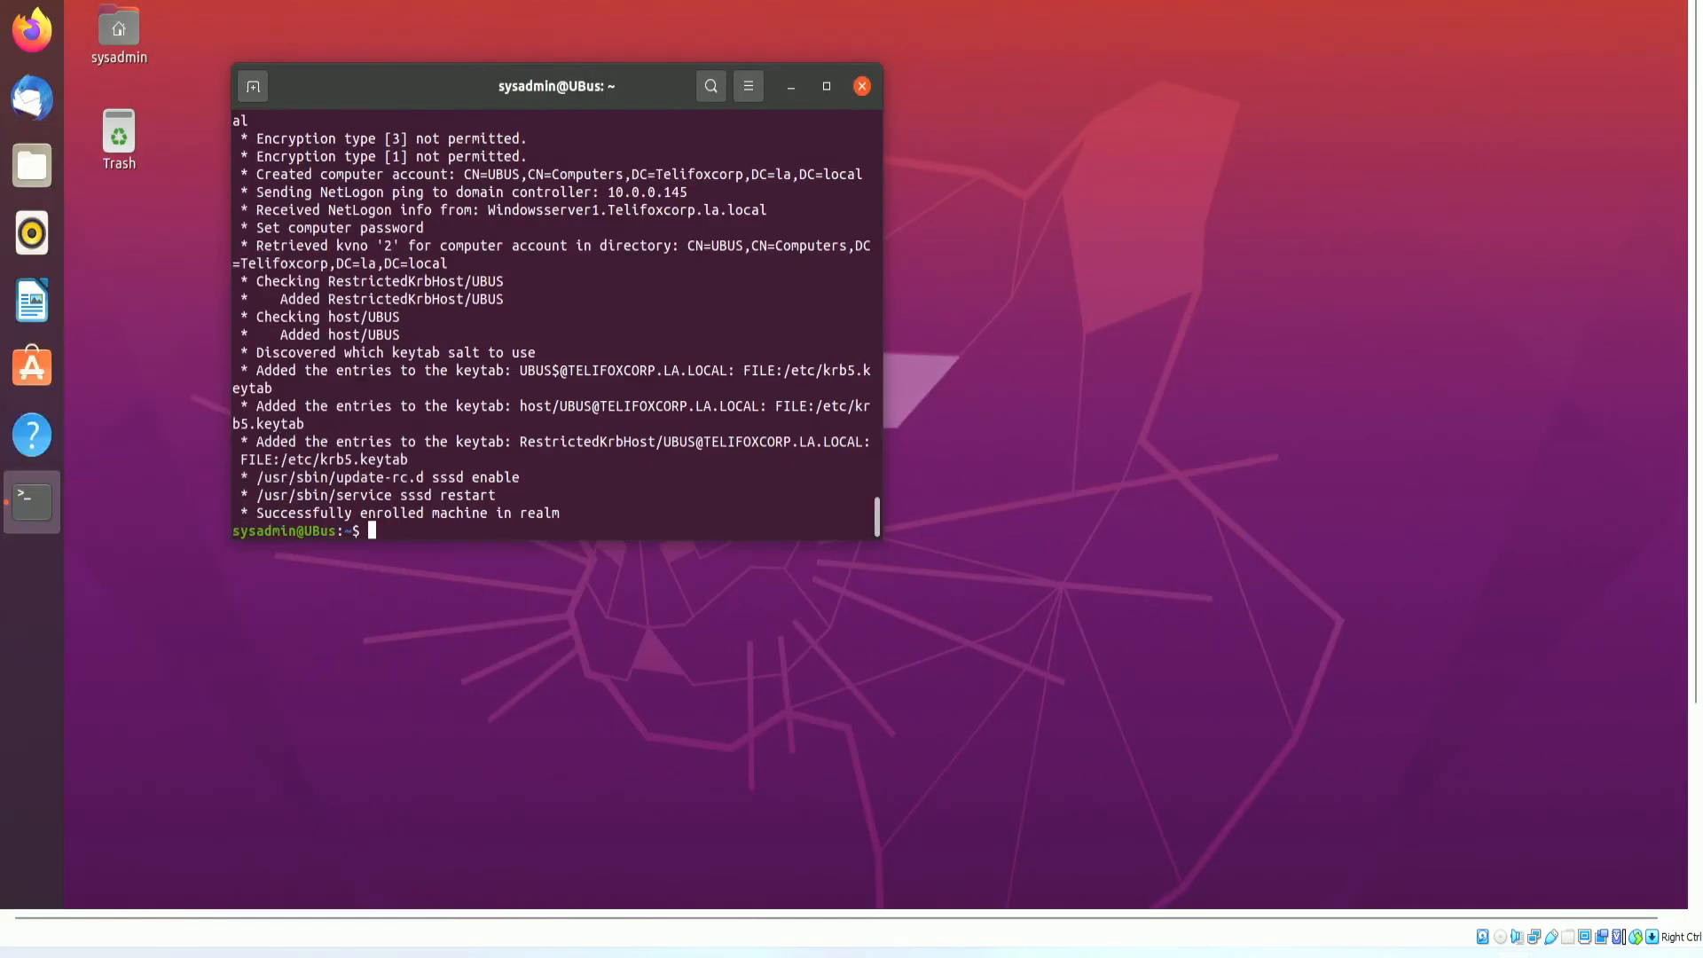